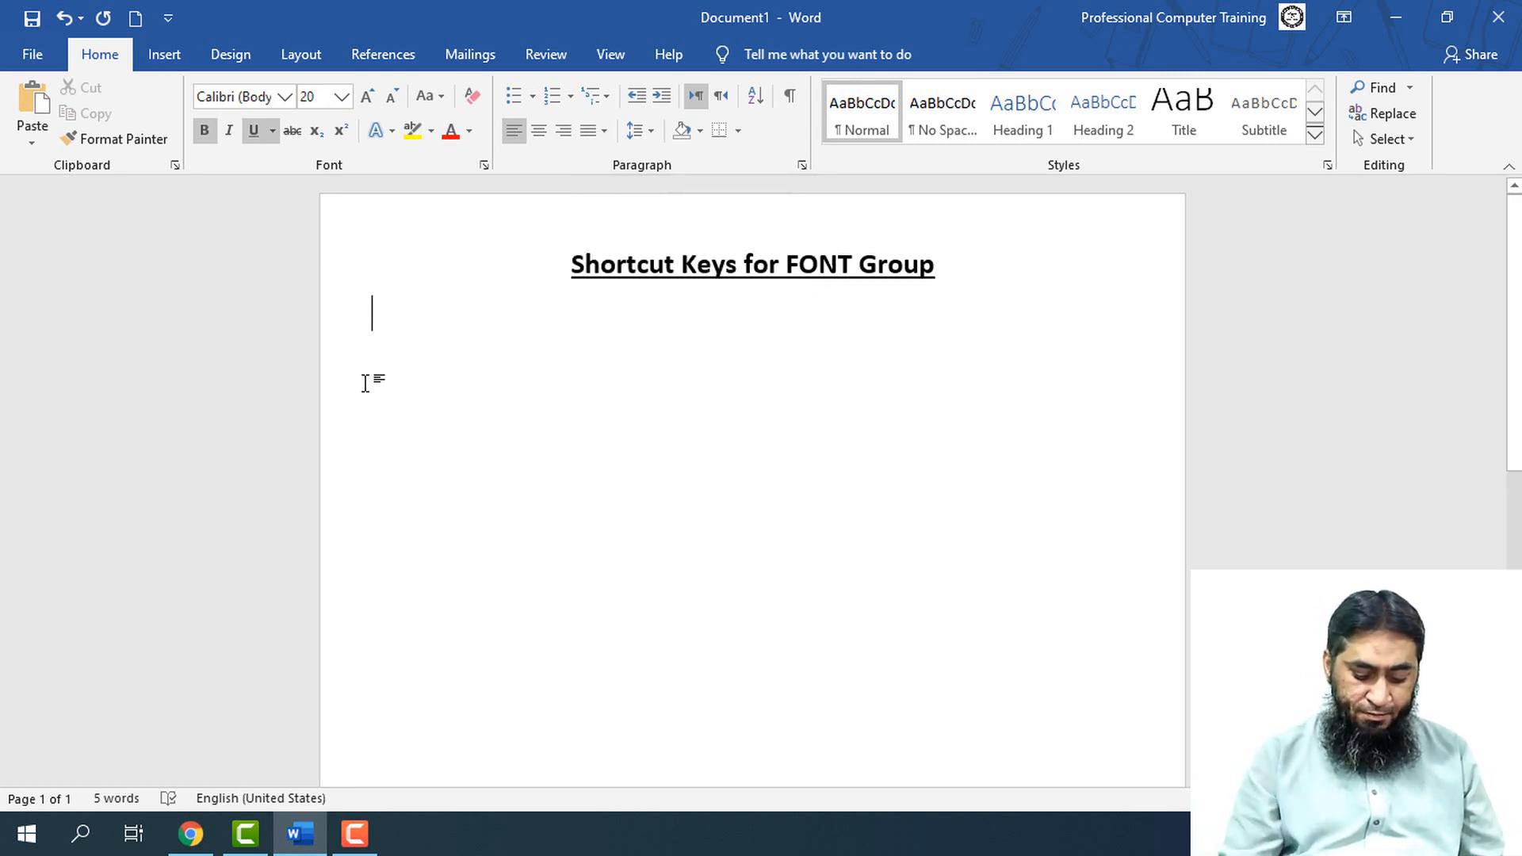
Start a 12-point numbered list below the title, with bold and underline turned off
key(ctrl+b)
key(ctrl+u)
key(ctrl+shift+comma)
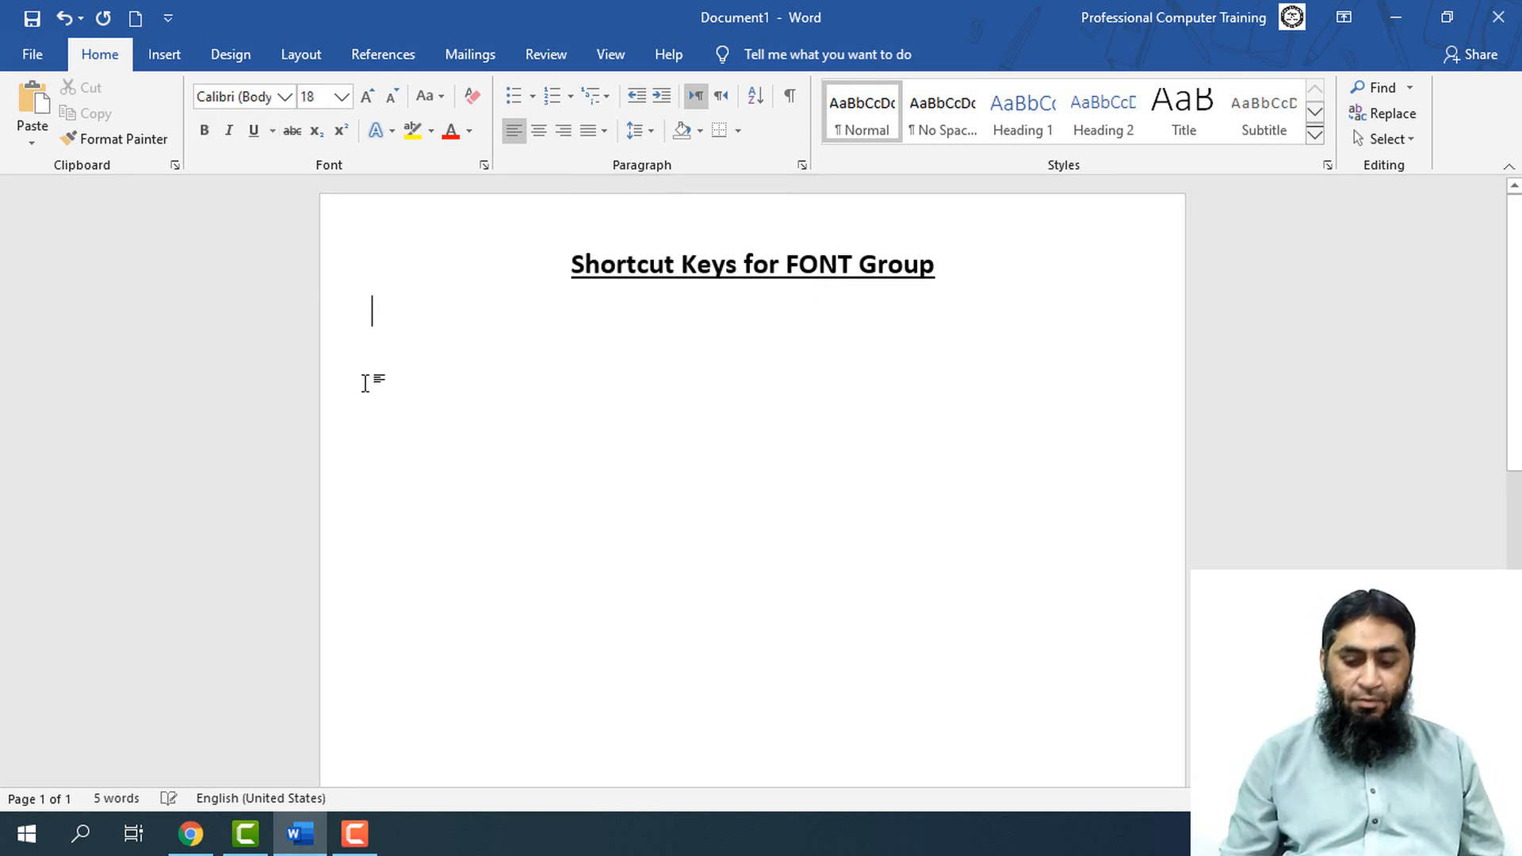
text(1. )
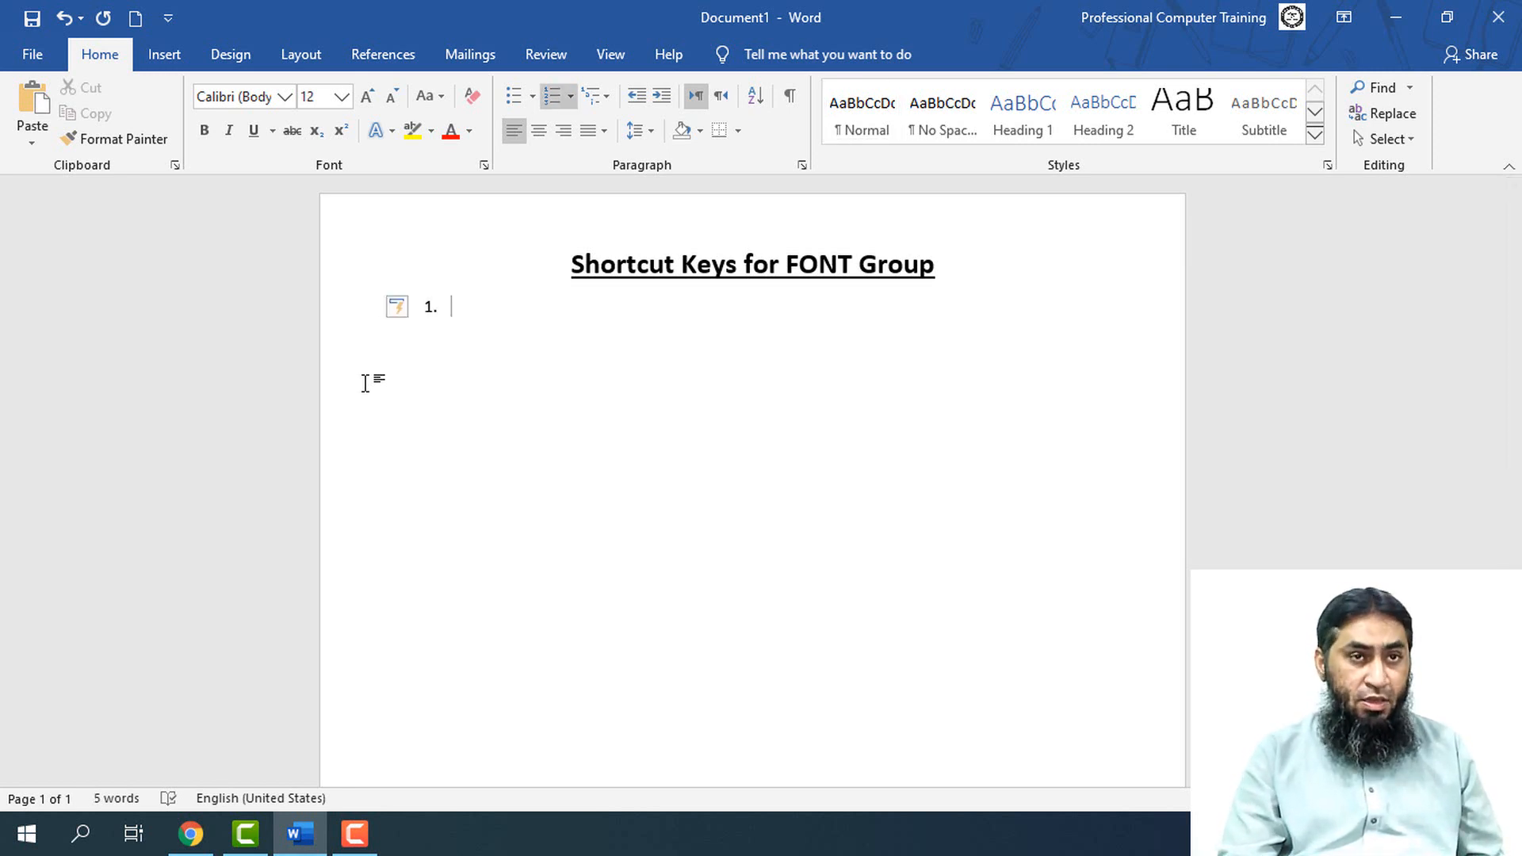
text(Inrease)
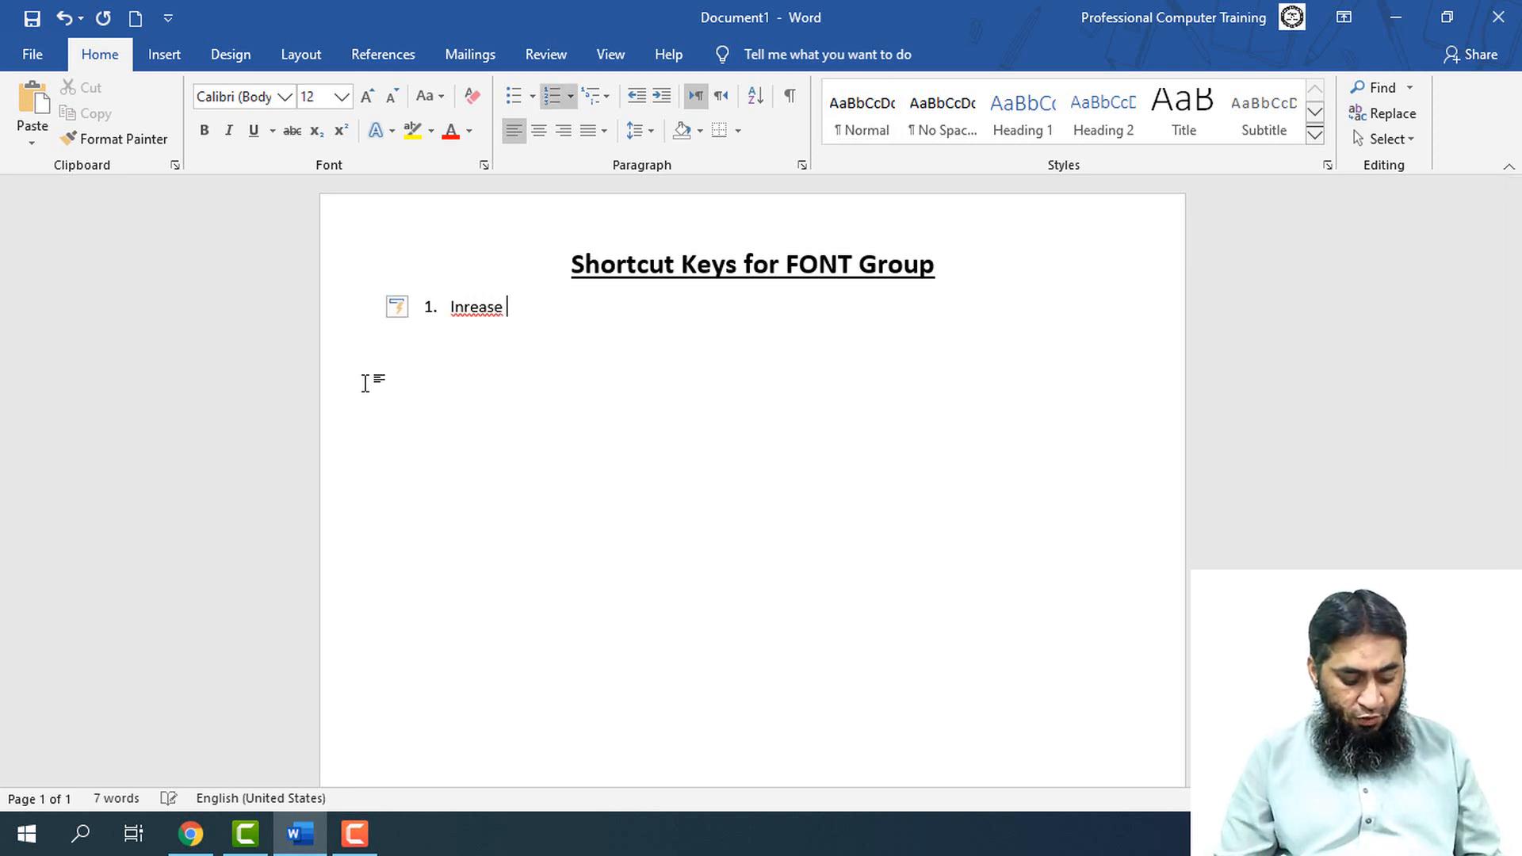
text( Fon)
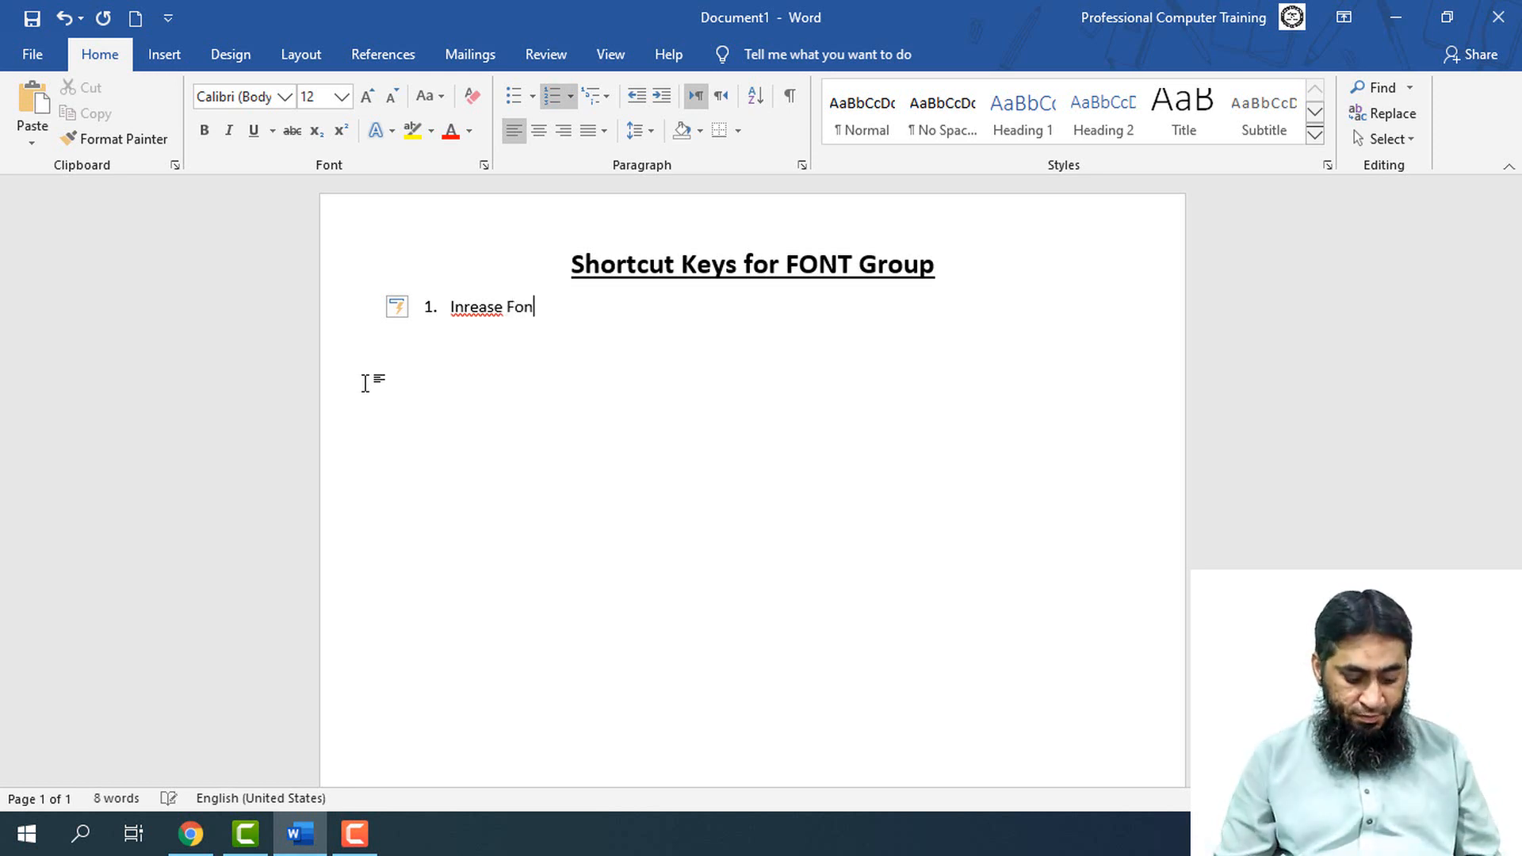
text(t Si)
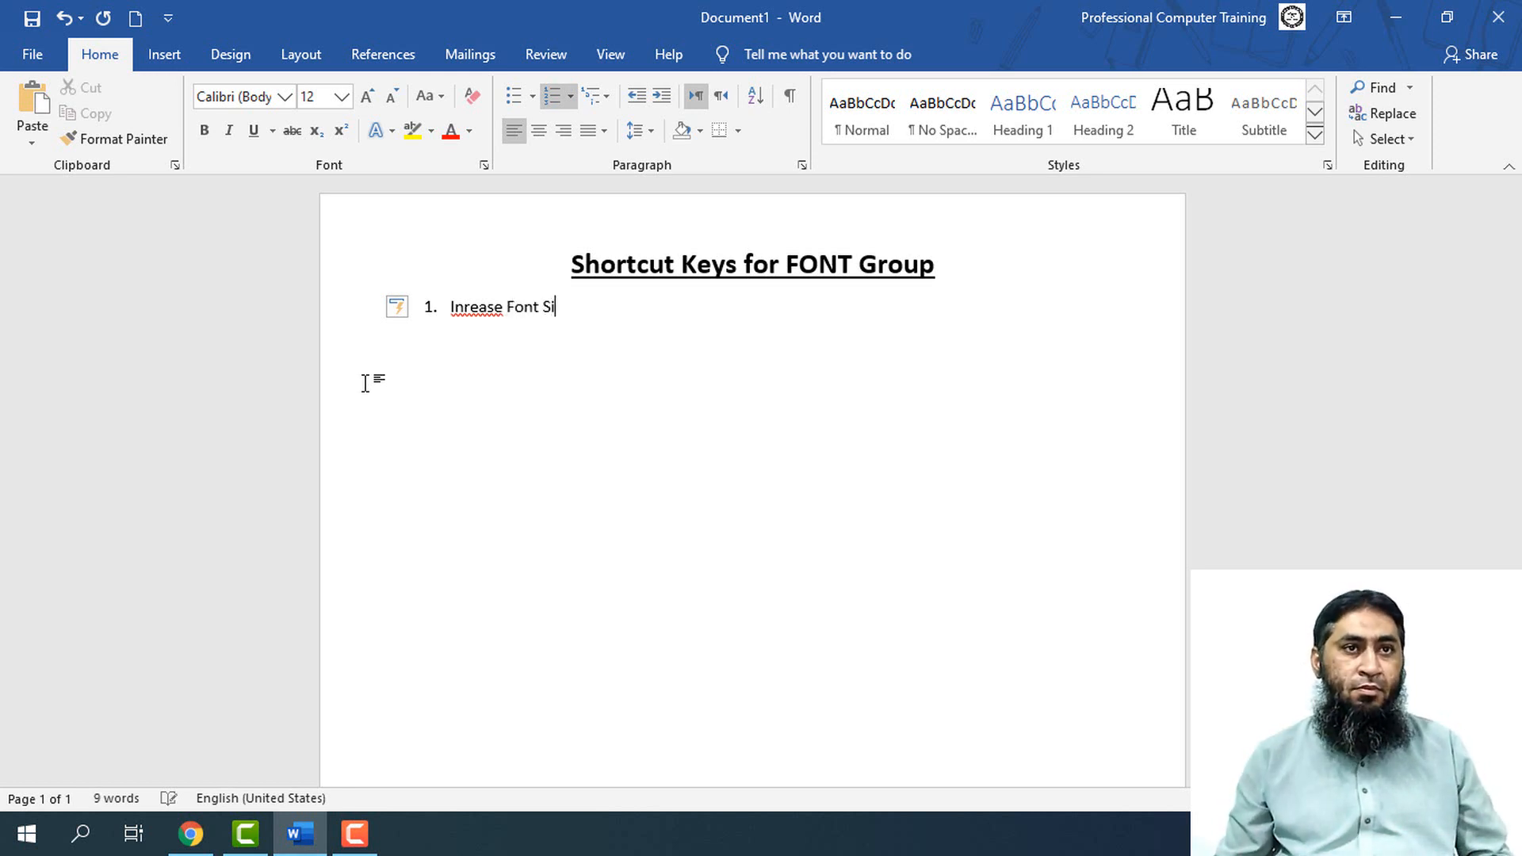
text(ze)
Enlarge the whole first list item to a 17-point font size
key(shift+Left)
key(shift+Left)
key(shift+Left)
key(shift+Left)
key(shift+Left)
key(shift+Left)
key(shift+Left)
key(shift+Left)
key(shift+Left)
key(shift+Left)
key(shift+Left)
key(shift+Left)
key(shift+Left)
key(shift+Left)
key(shift+Left)
key(shift+Left)
key(shift+Left)
key(shift+Left)
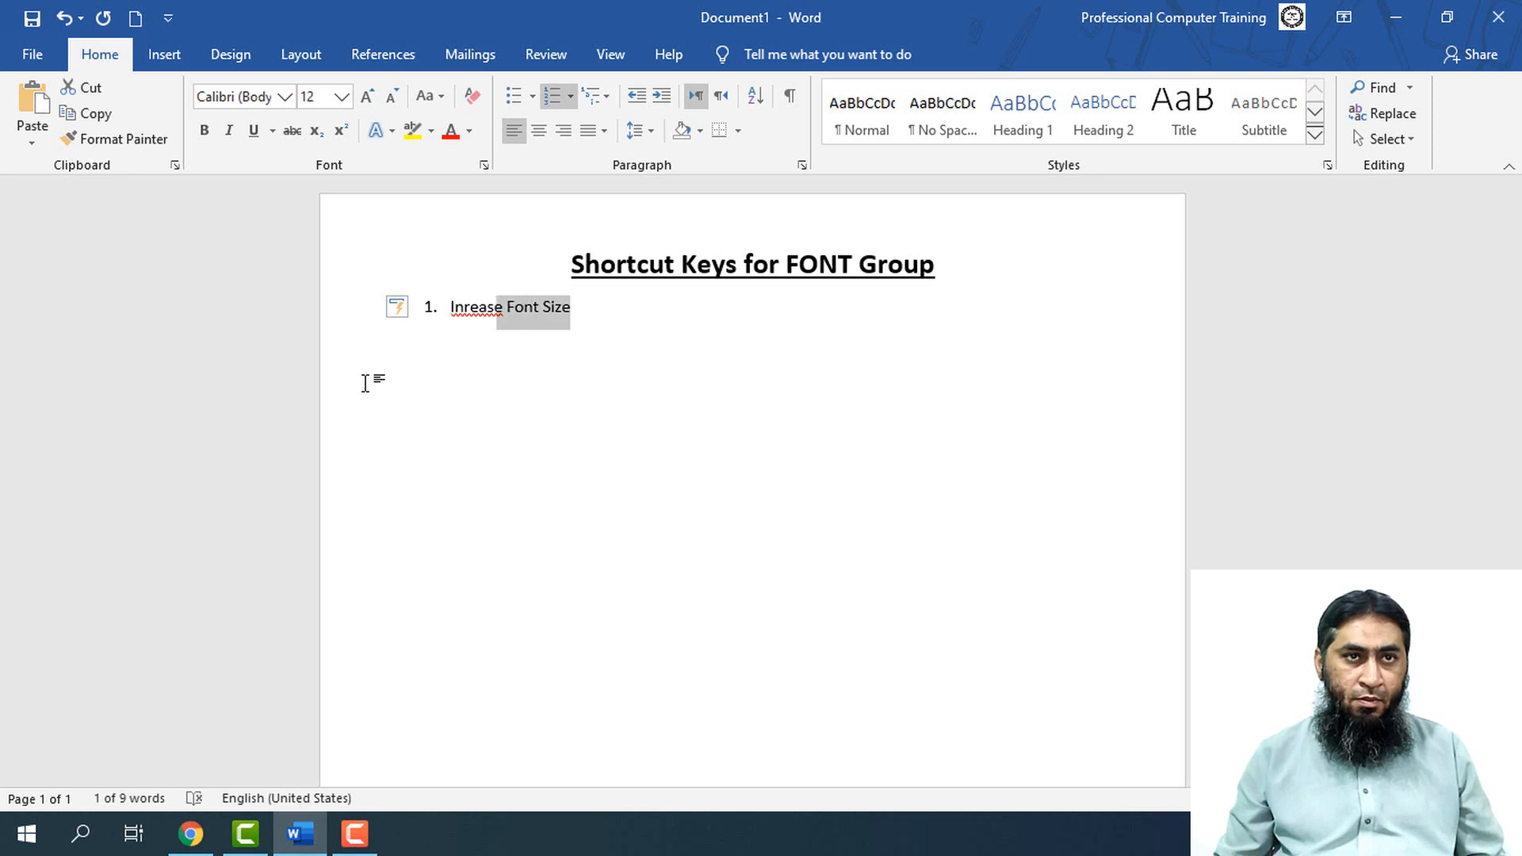
key(shift+Right)
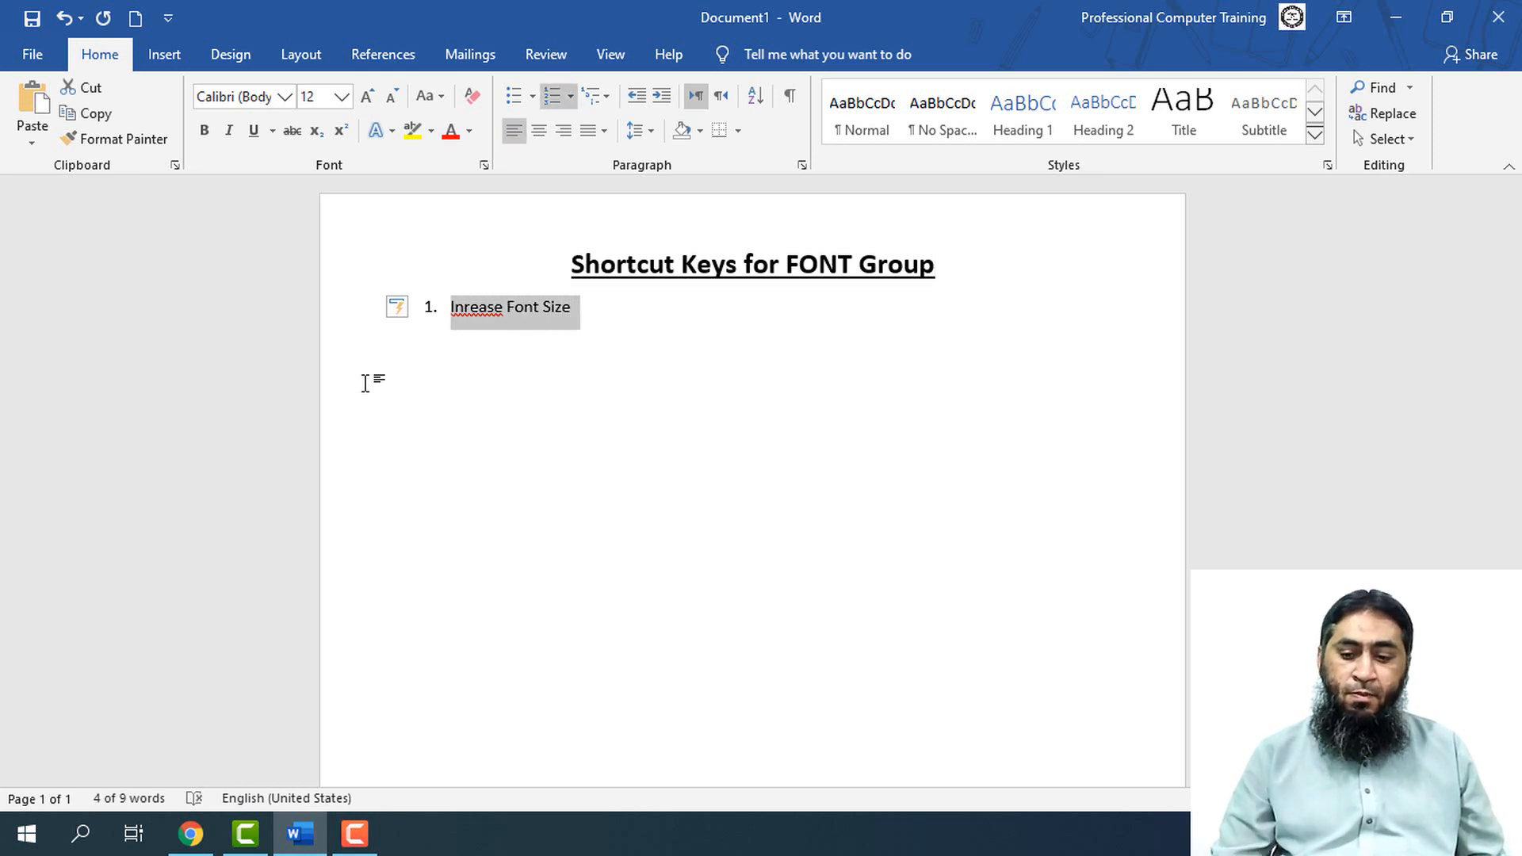
key(ctrl+])
key(ctrl+])
key(ctrl+])
key(ctrl+])
key(ctrl+])
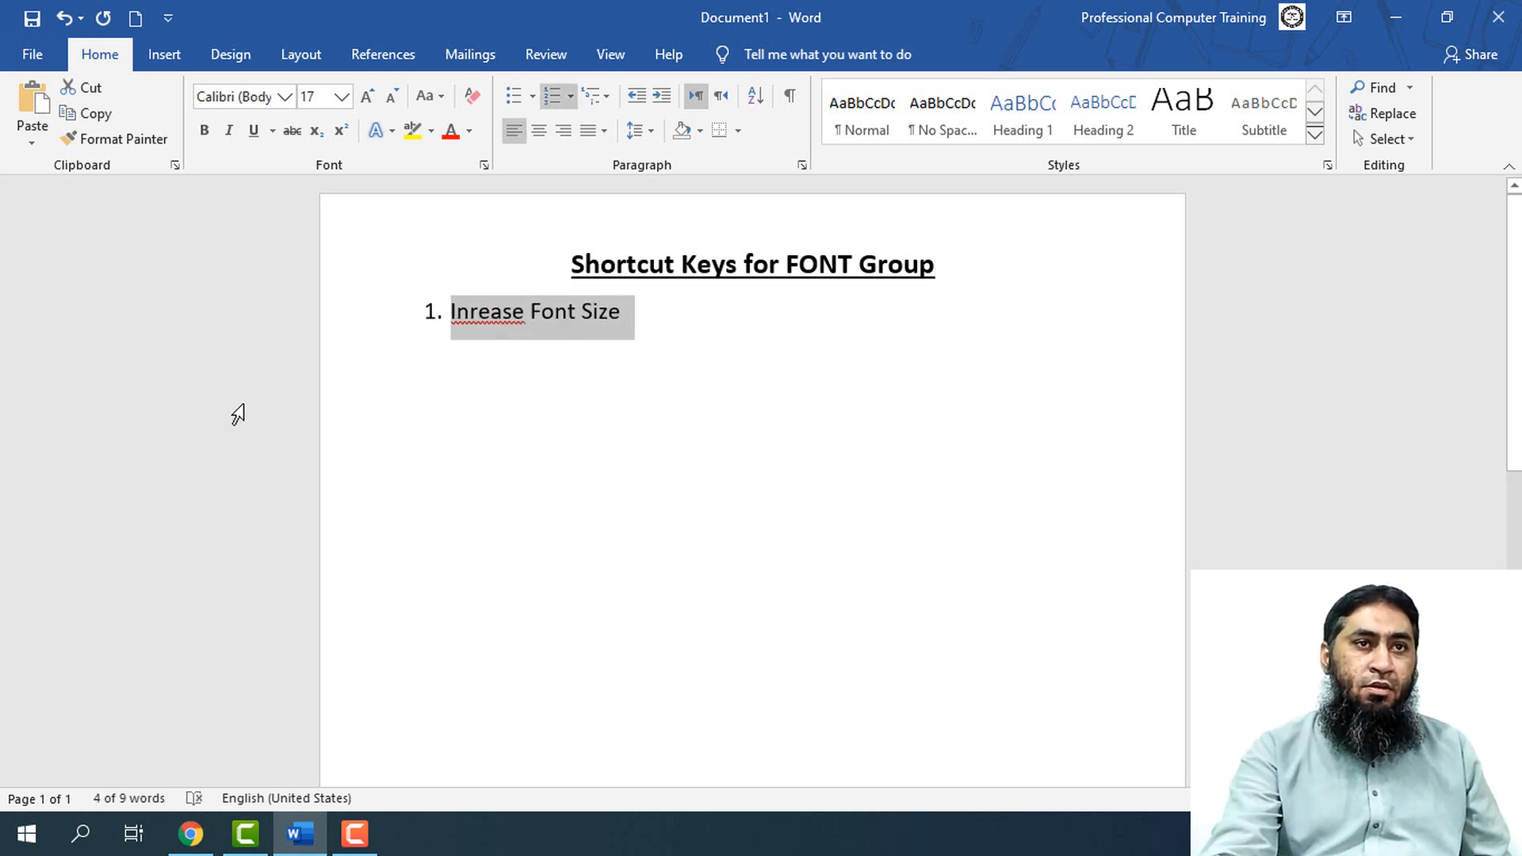
Correct the first item's misspelled word to "Increase" and add "CTRL + ]" after a wide tabbed gap on the same line
click(468, 312)
text(c)
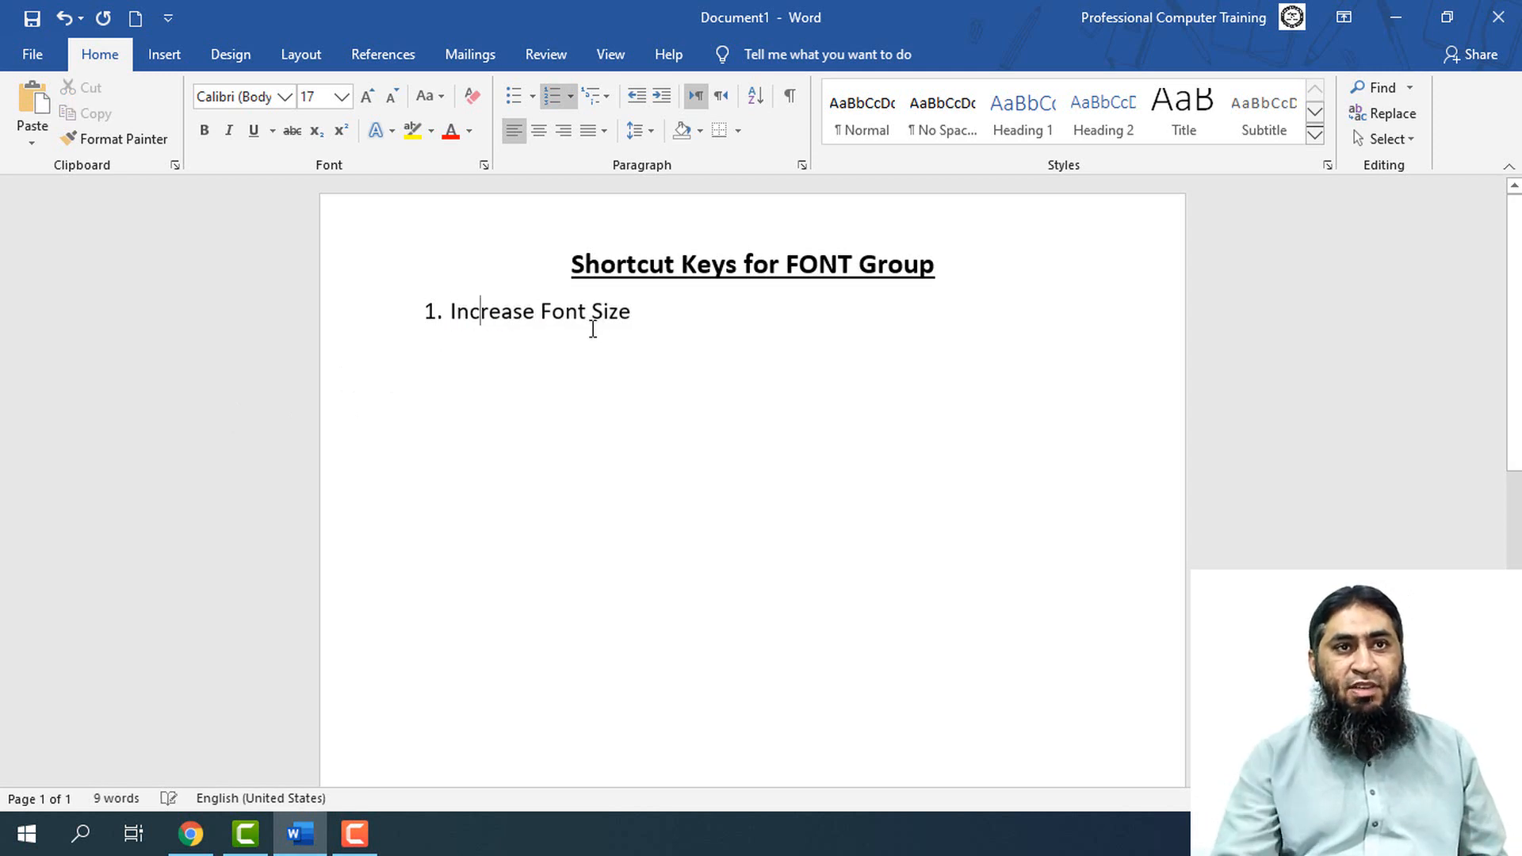
click(638, 314)
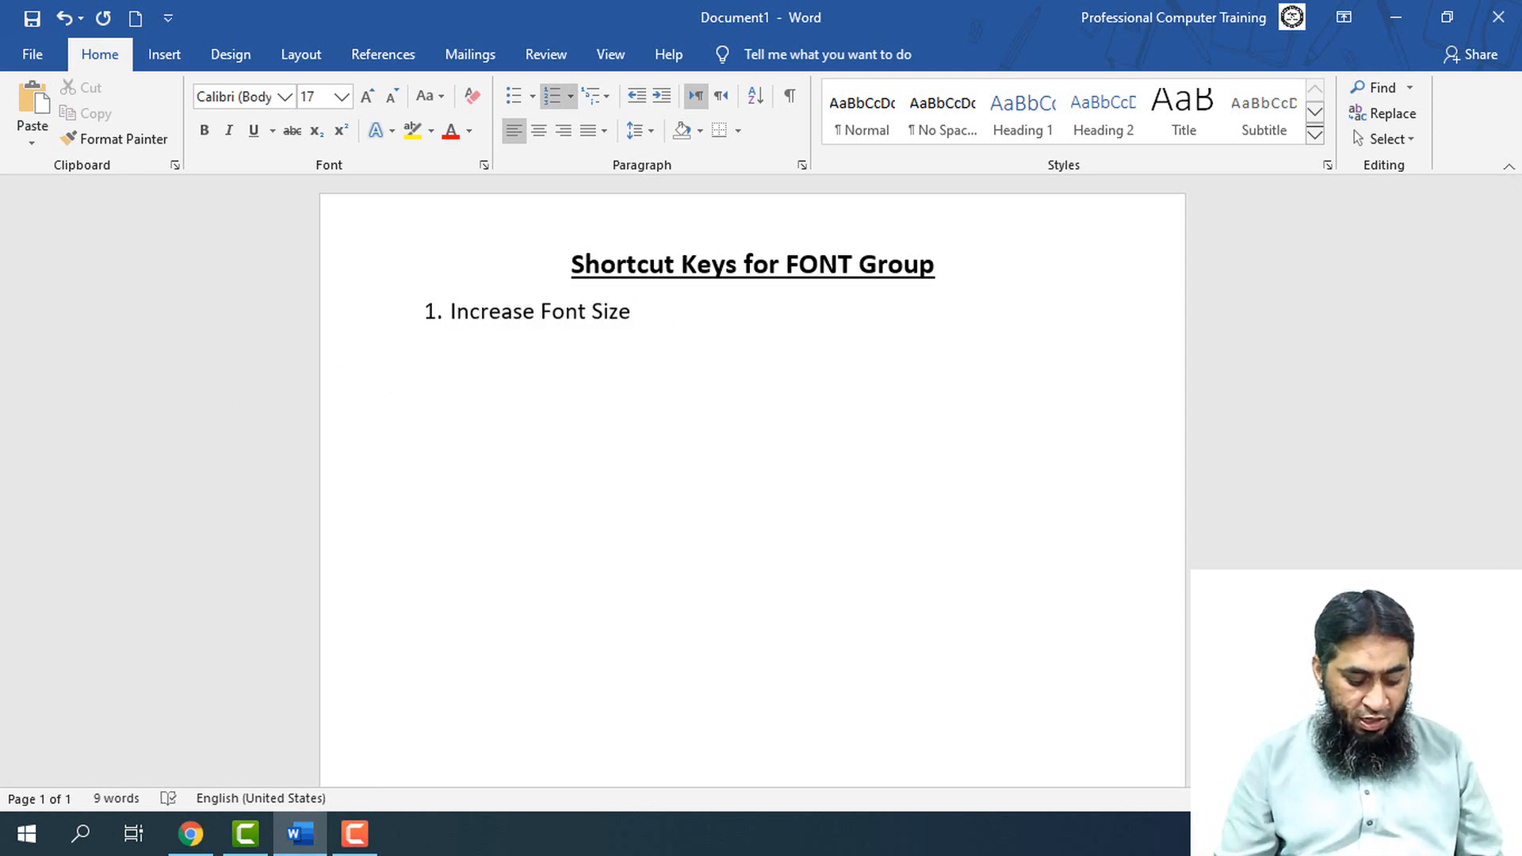
text(CTRL)
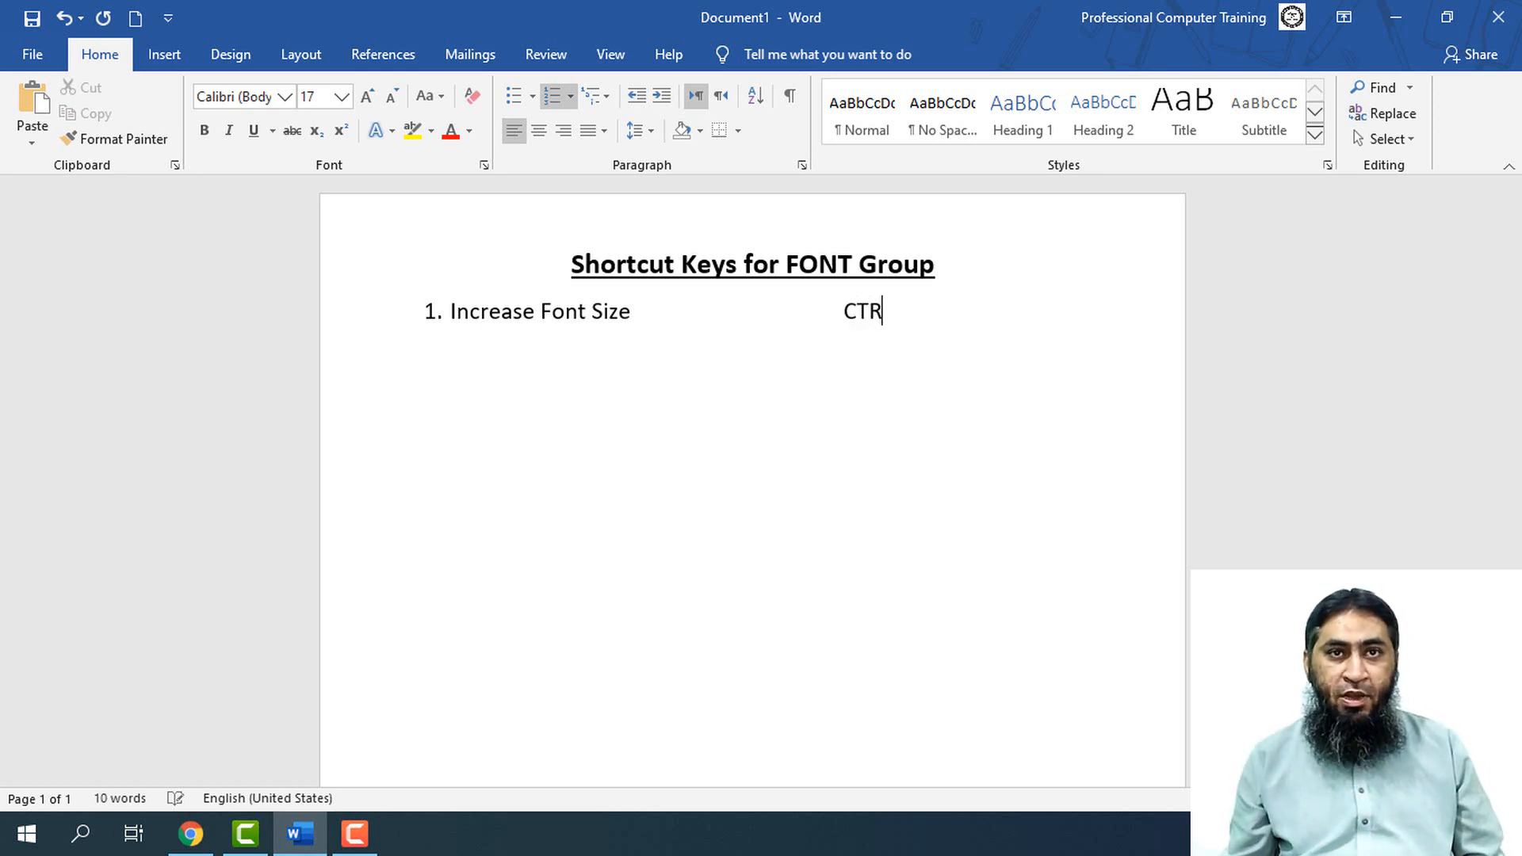
text( + )
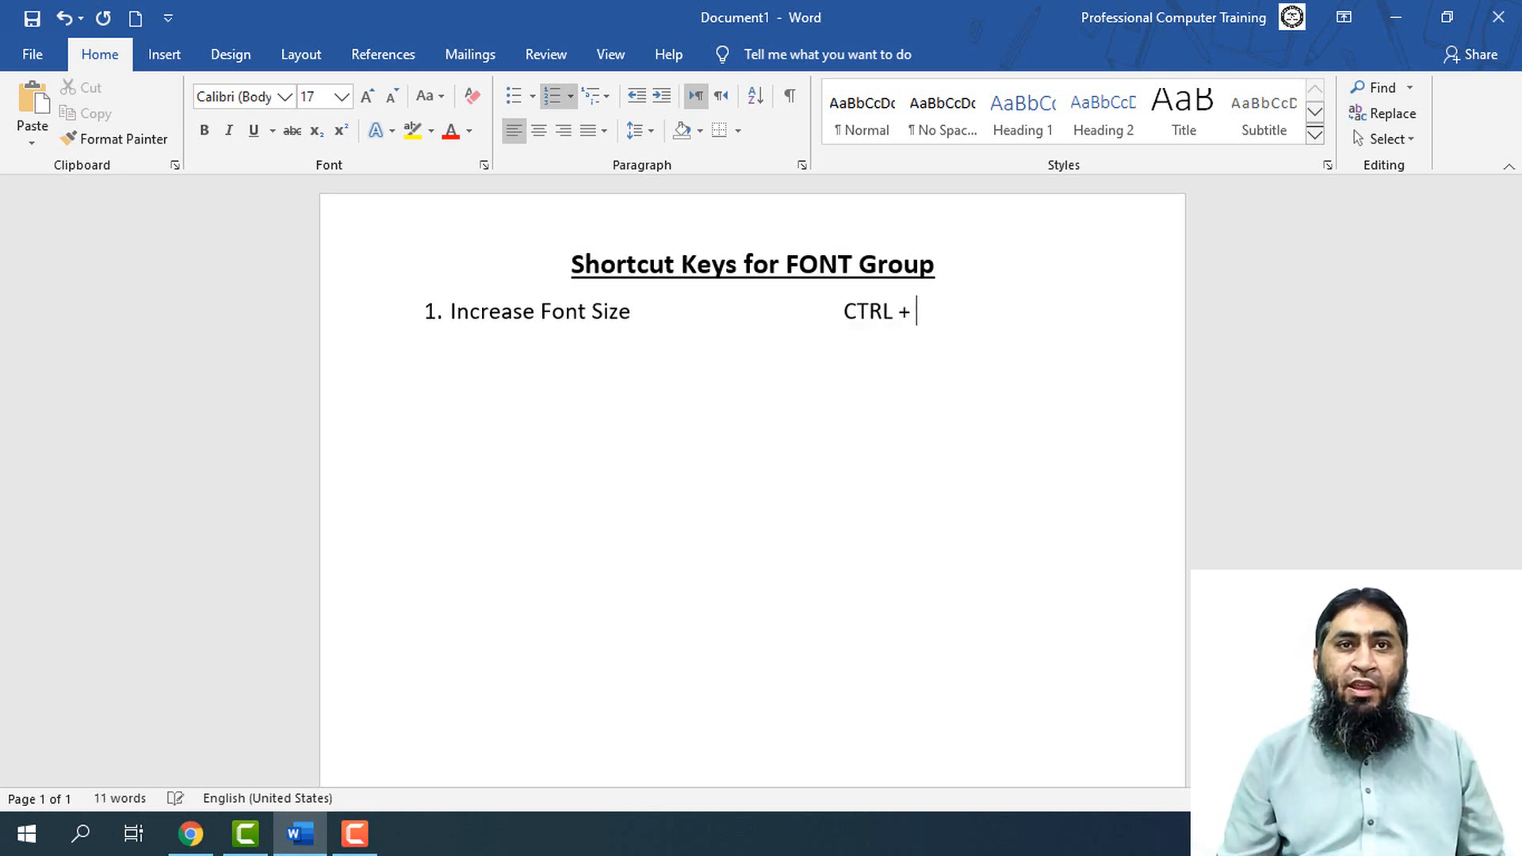
text(])
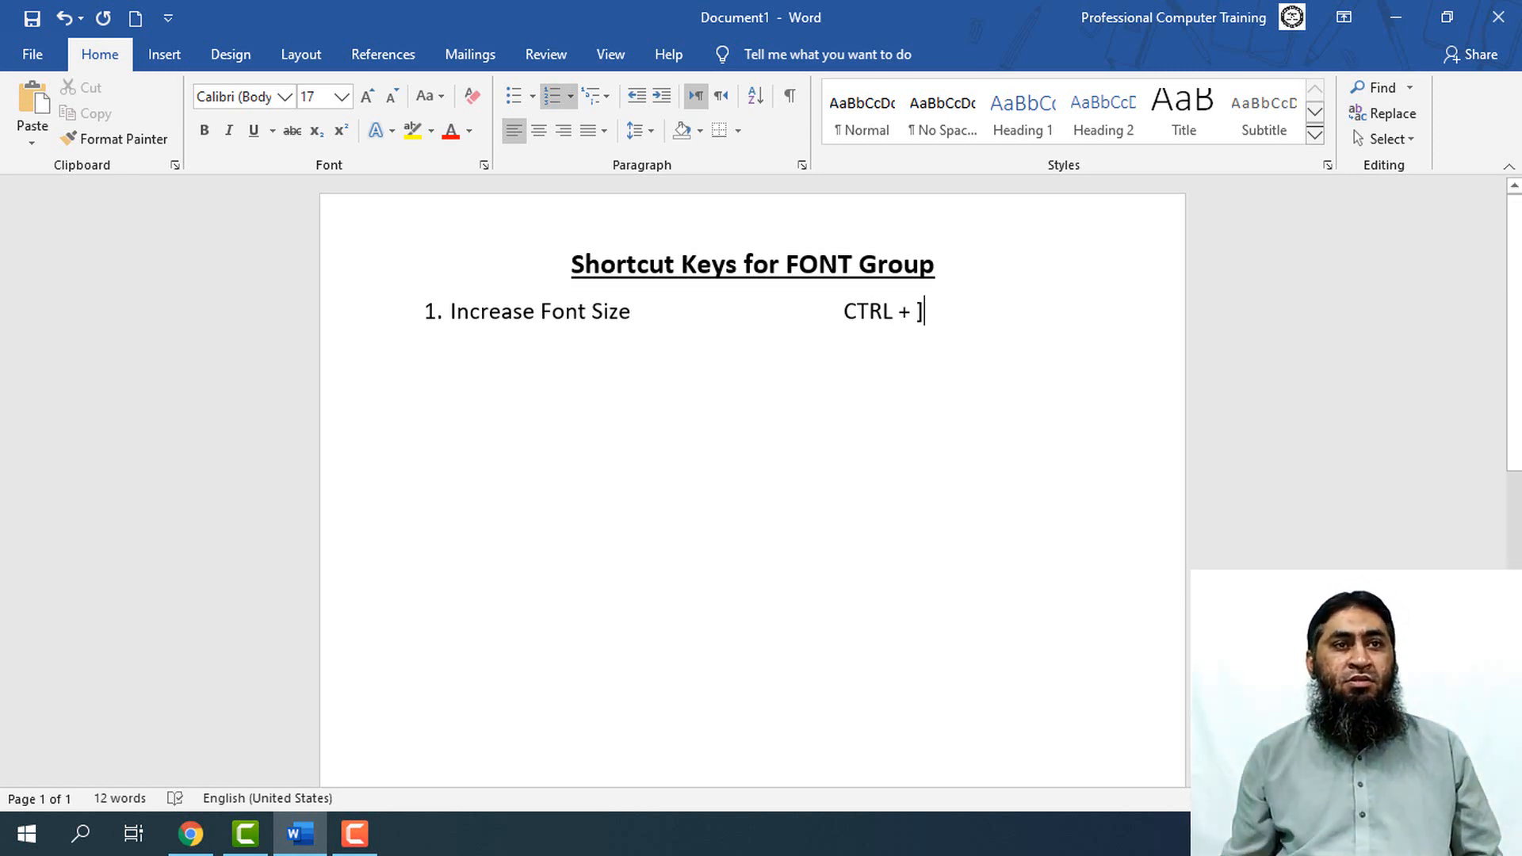
Duplicate the complete first list line as the second numbered item
key(Return)
key(Up)
key(shift+Down)
key(ctrl+c)
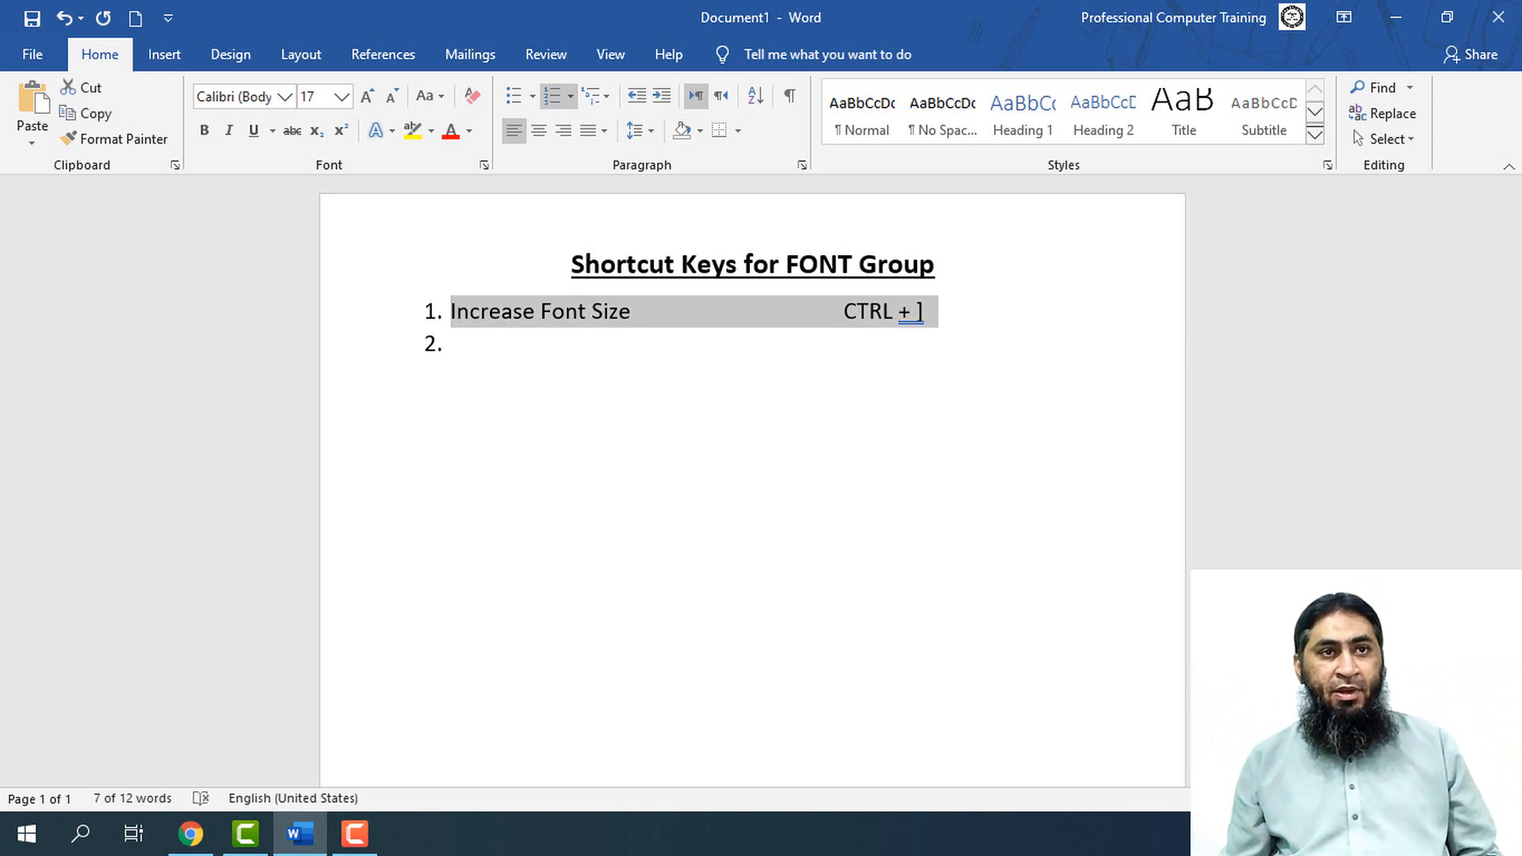
key(Right)
key(ctrl+v)
Change the second item's wording to "Decrease Font Size" by replacing its first two letters with "De"
key(Up)
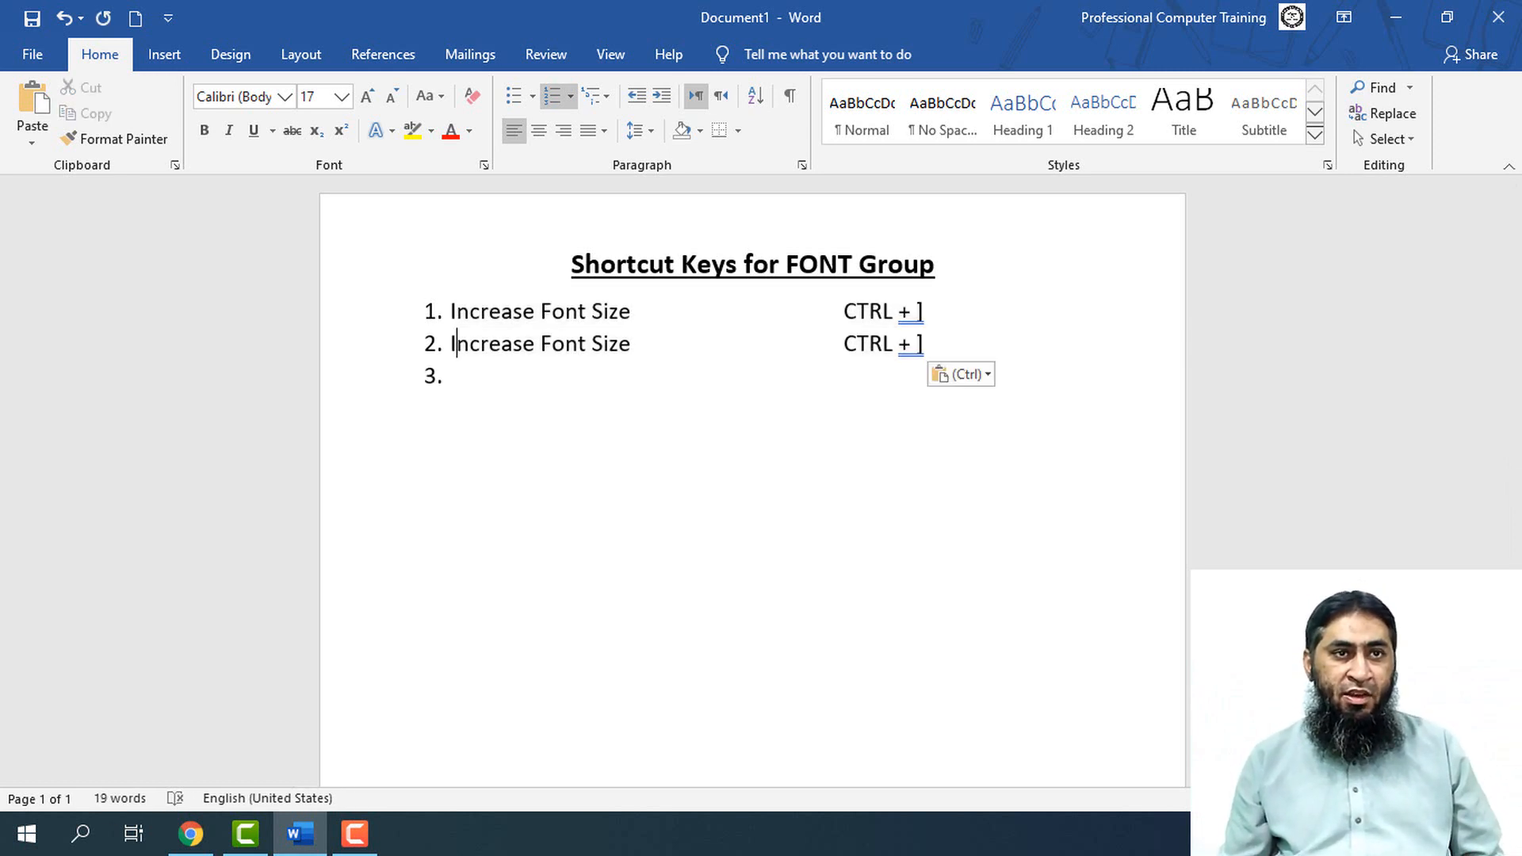
key(Right)
key(Right)
key(Right)
key(Right)
key(Right)
key(Right)
key(Right)
key(Right)
key(Right)
key(Left)
key(Left)
key(Left)
key(Left)
key(Left)
key(Left)
key(Left)
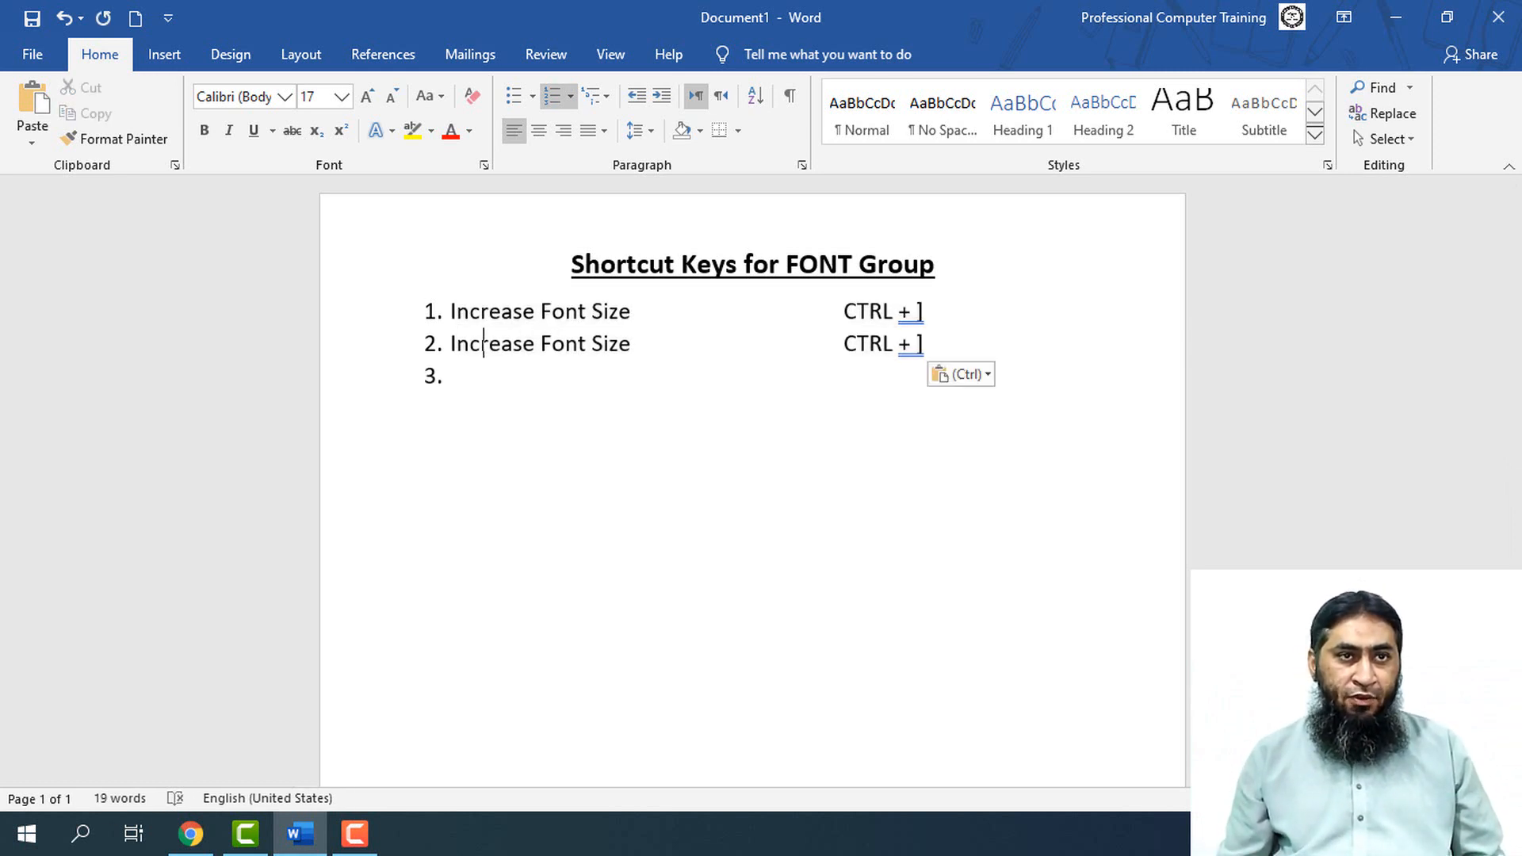
key(Left)
key(Left)
key(Left)
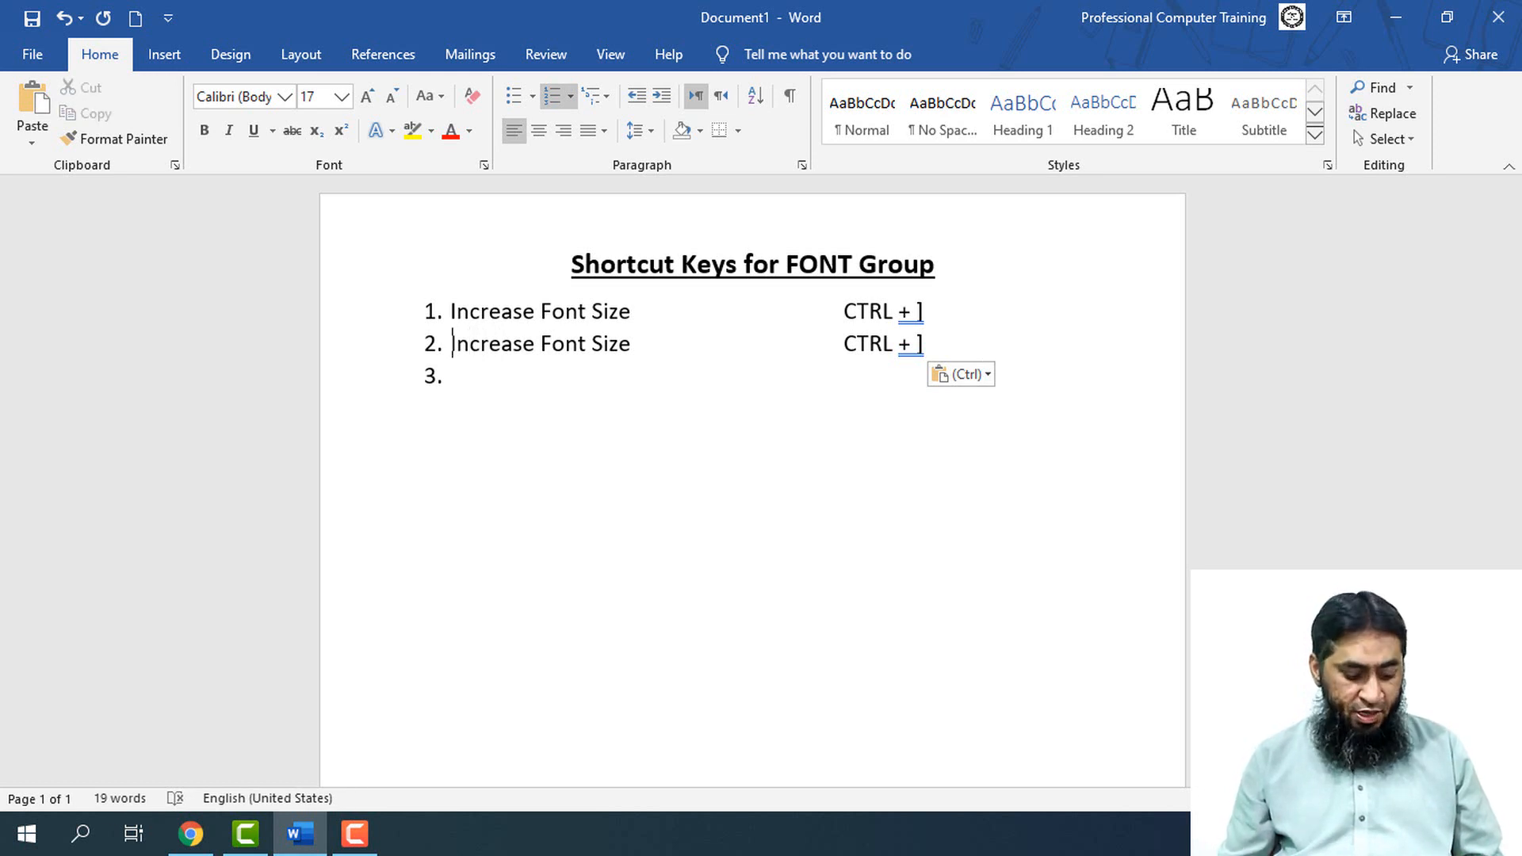
key(shift+Right)
key(shift+Right)
text(De)
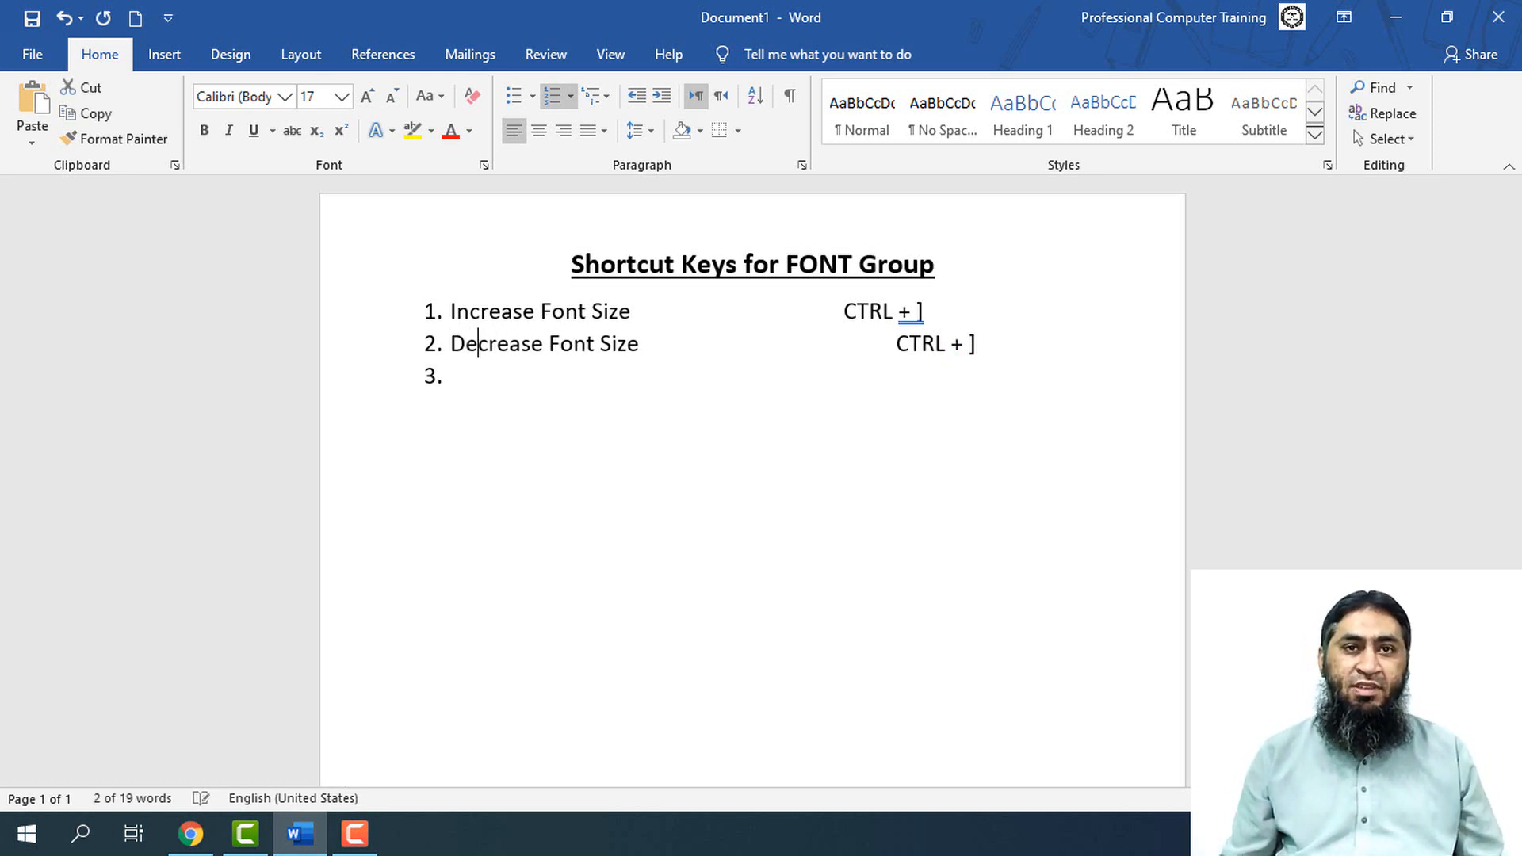
Remove one tab from the second line so its shortcut lines up with the one above
key(Right)
key(Right)
key(Right)
key(Right)
key(Right)
key(Right)
key(Right)
Change the second item's shortcut to "CTRL + ["
key(Right)
key(Right)
key(Right)
key(Right)
key(Right)
key(Right)
key(Right)
key(Right)
key(Right)
key(Right)
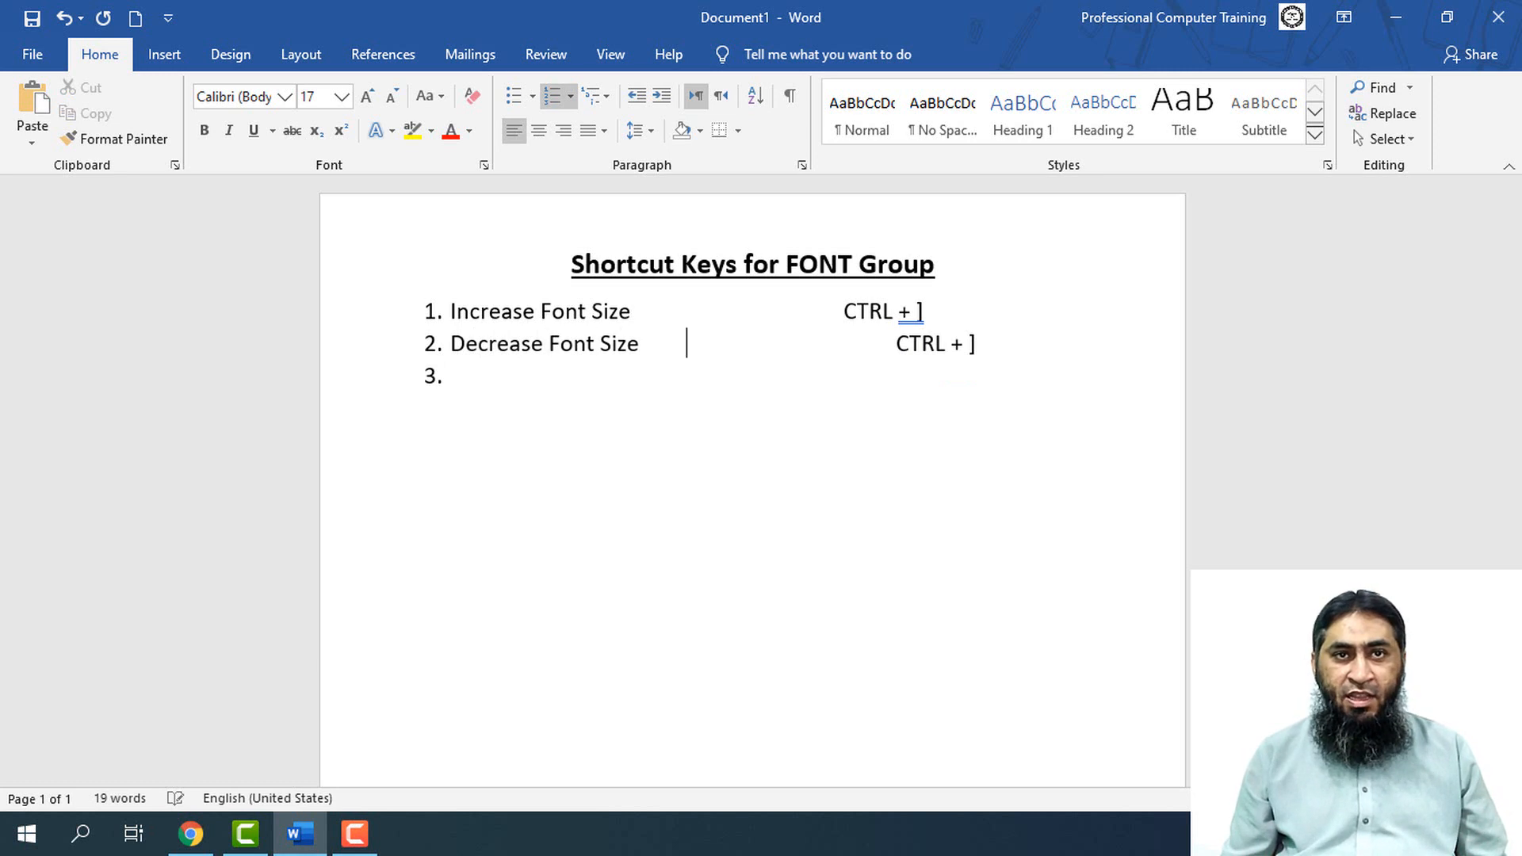
key(Delete)
key(Right)
key(Right)
key(Right)
key(Down)
key(Left)
key(Left)
key(Left)
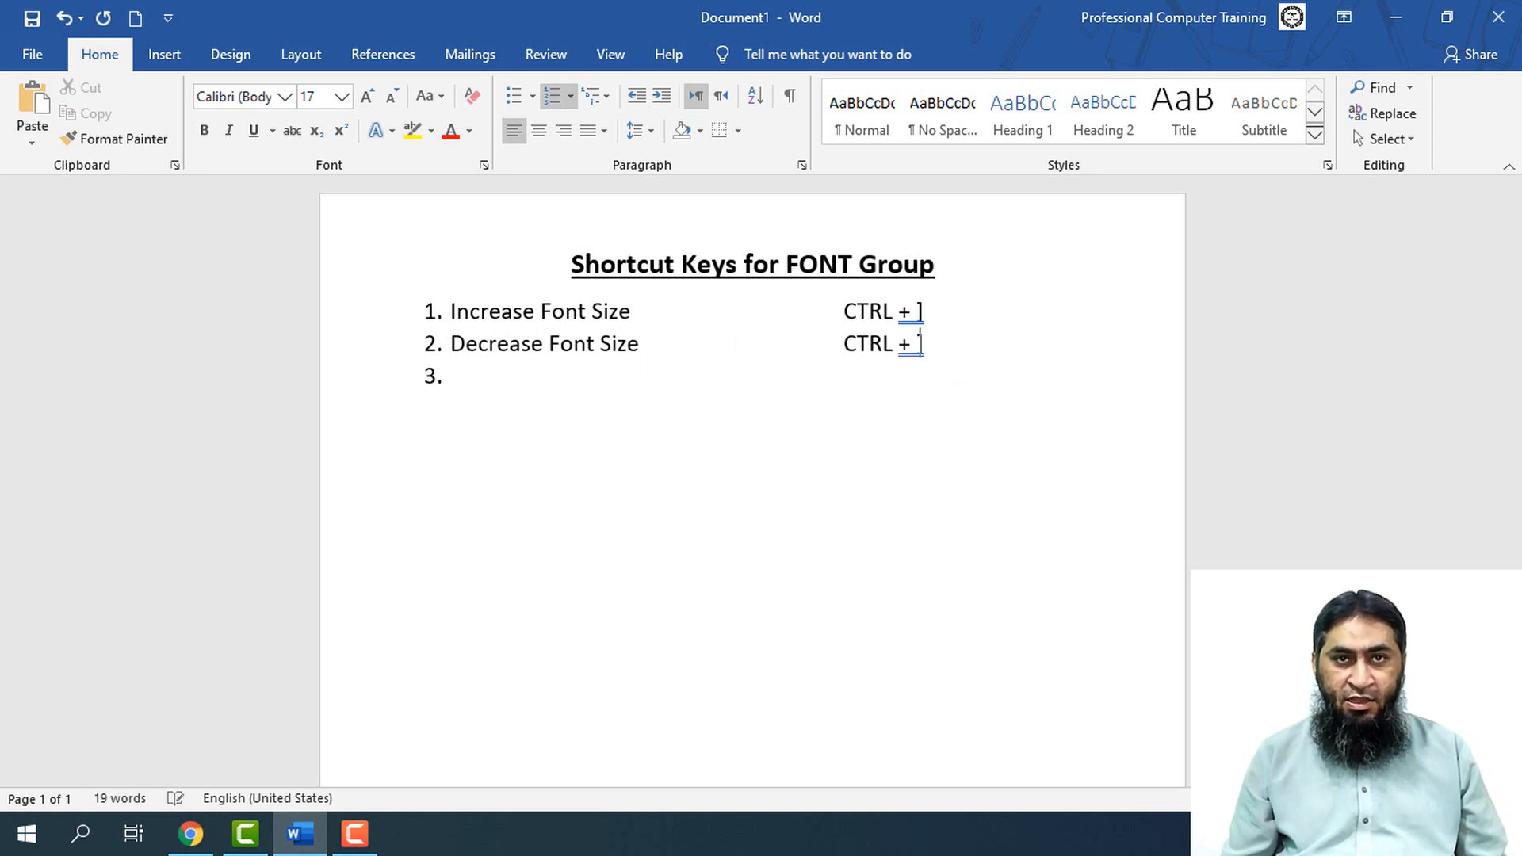
key(Delete)
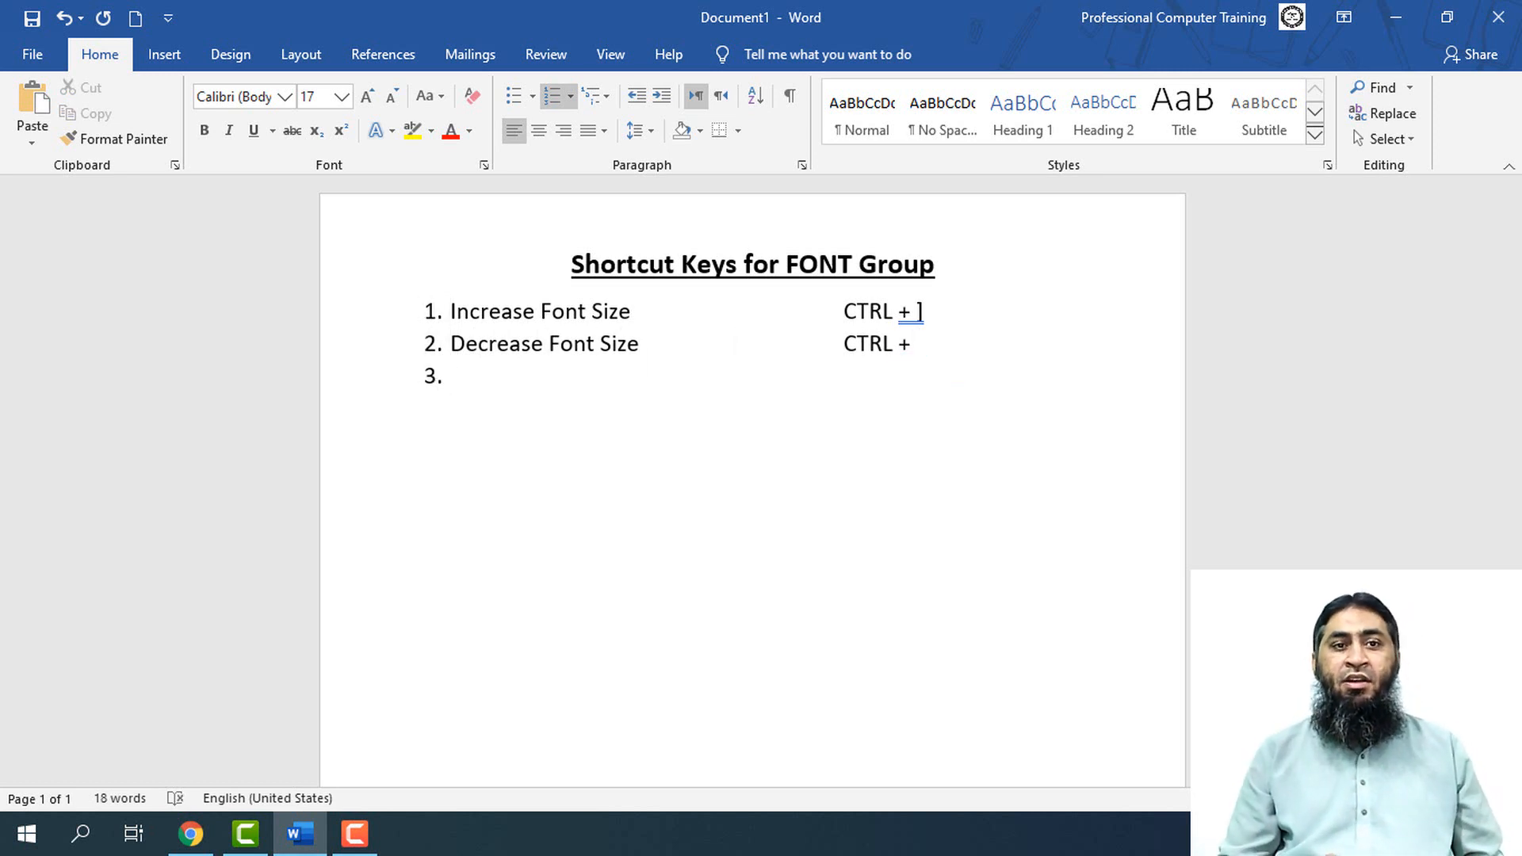
text([)
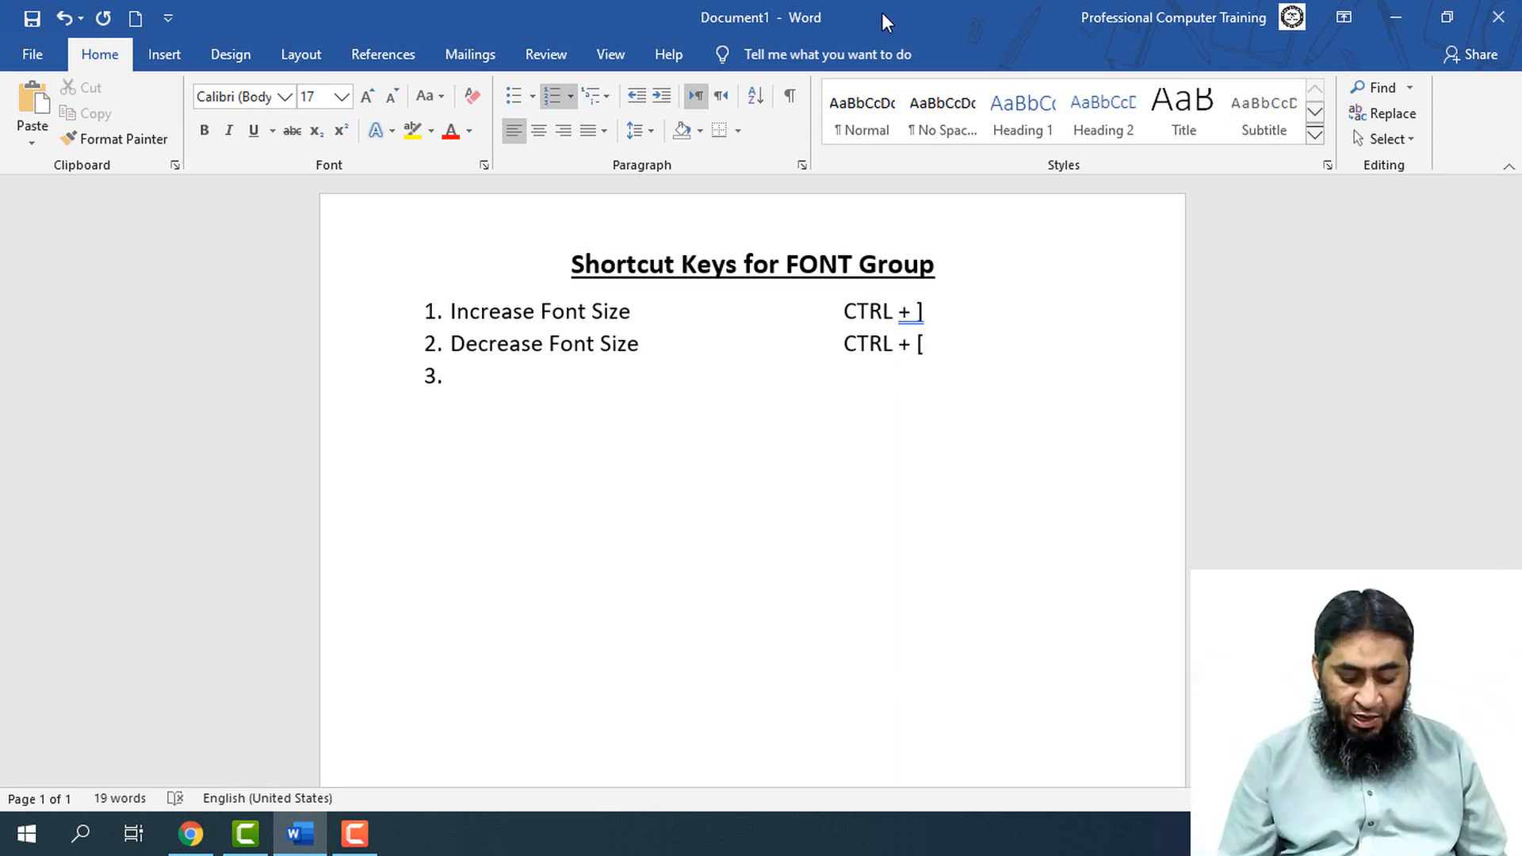
Create a new blank document and fill it with sample paragraphs using =rand()
key(ctrl+n)
text(=rand())
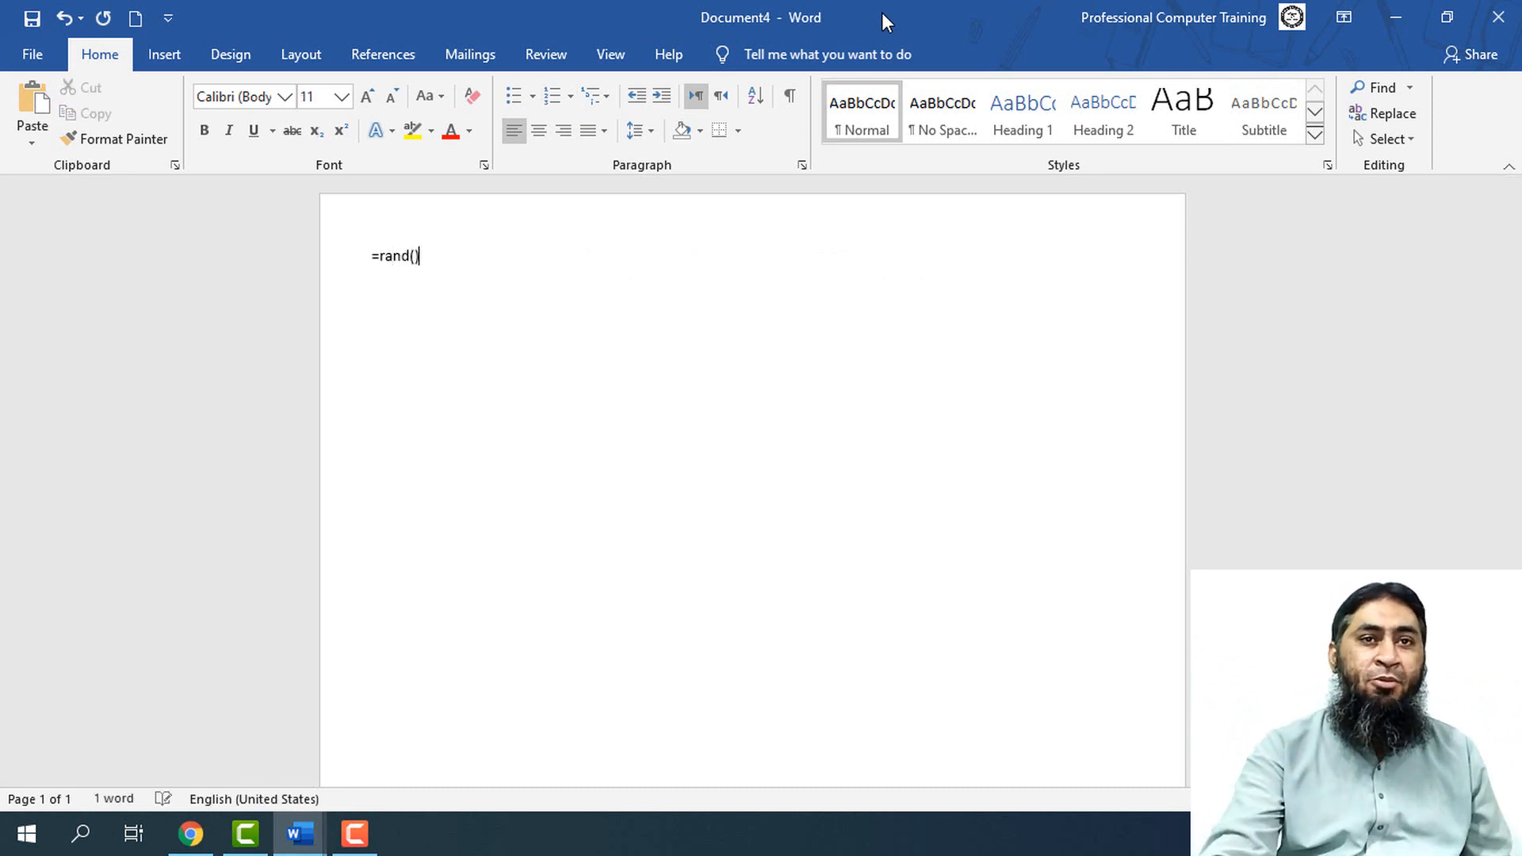
key(Return)
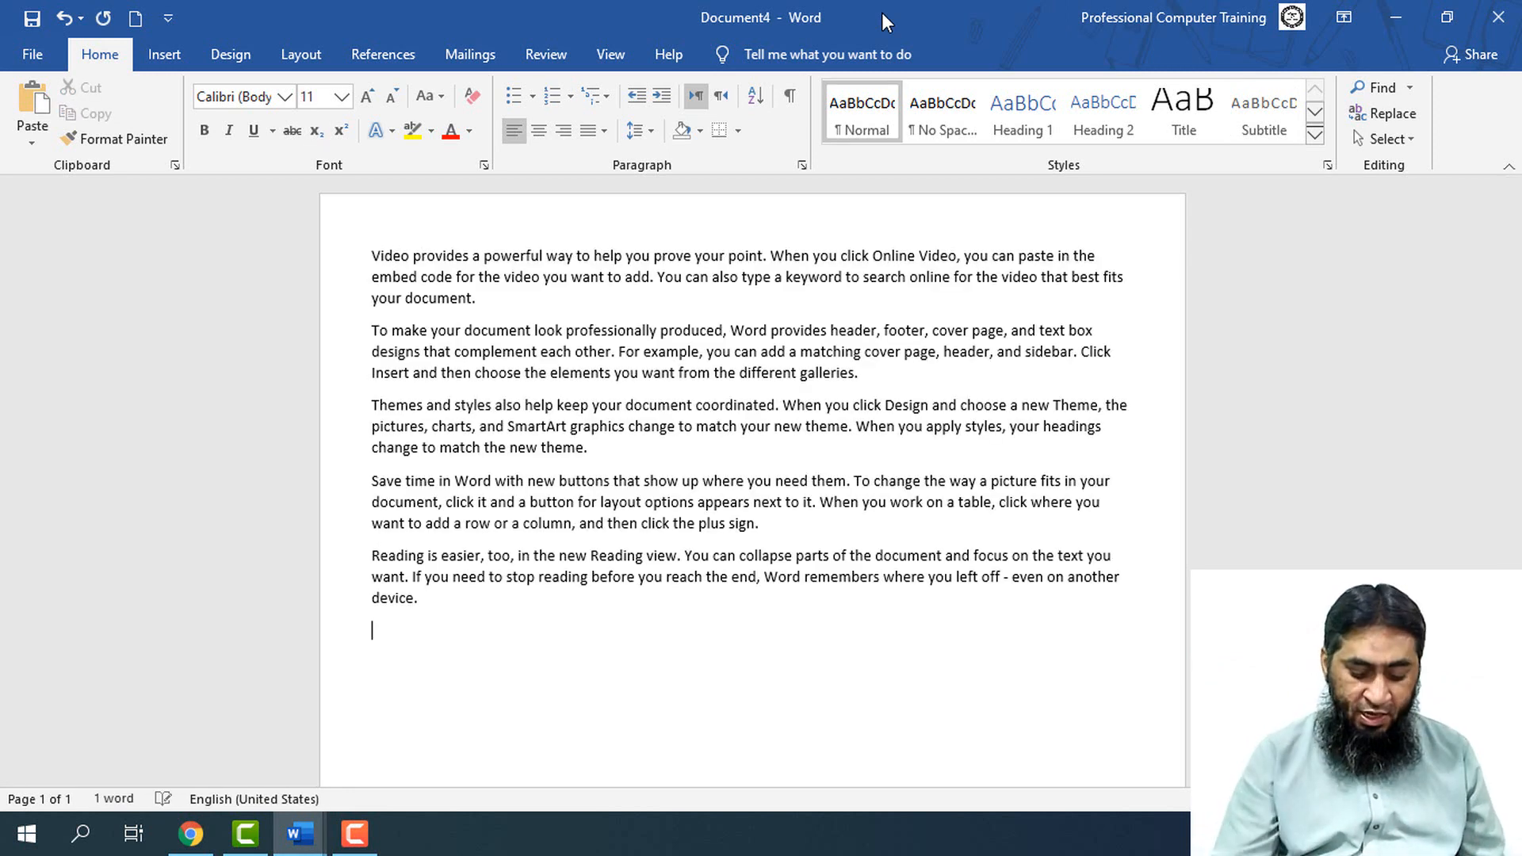
Enlarge all the sample text to a 14-point font size and clear the selection
key(ctrl+a)
key(ctrl+shift+period)
key(ctrl+shift+period)
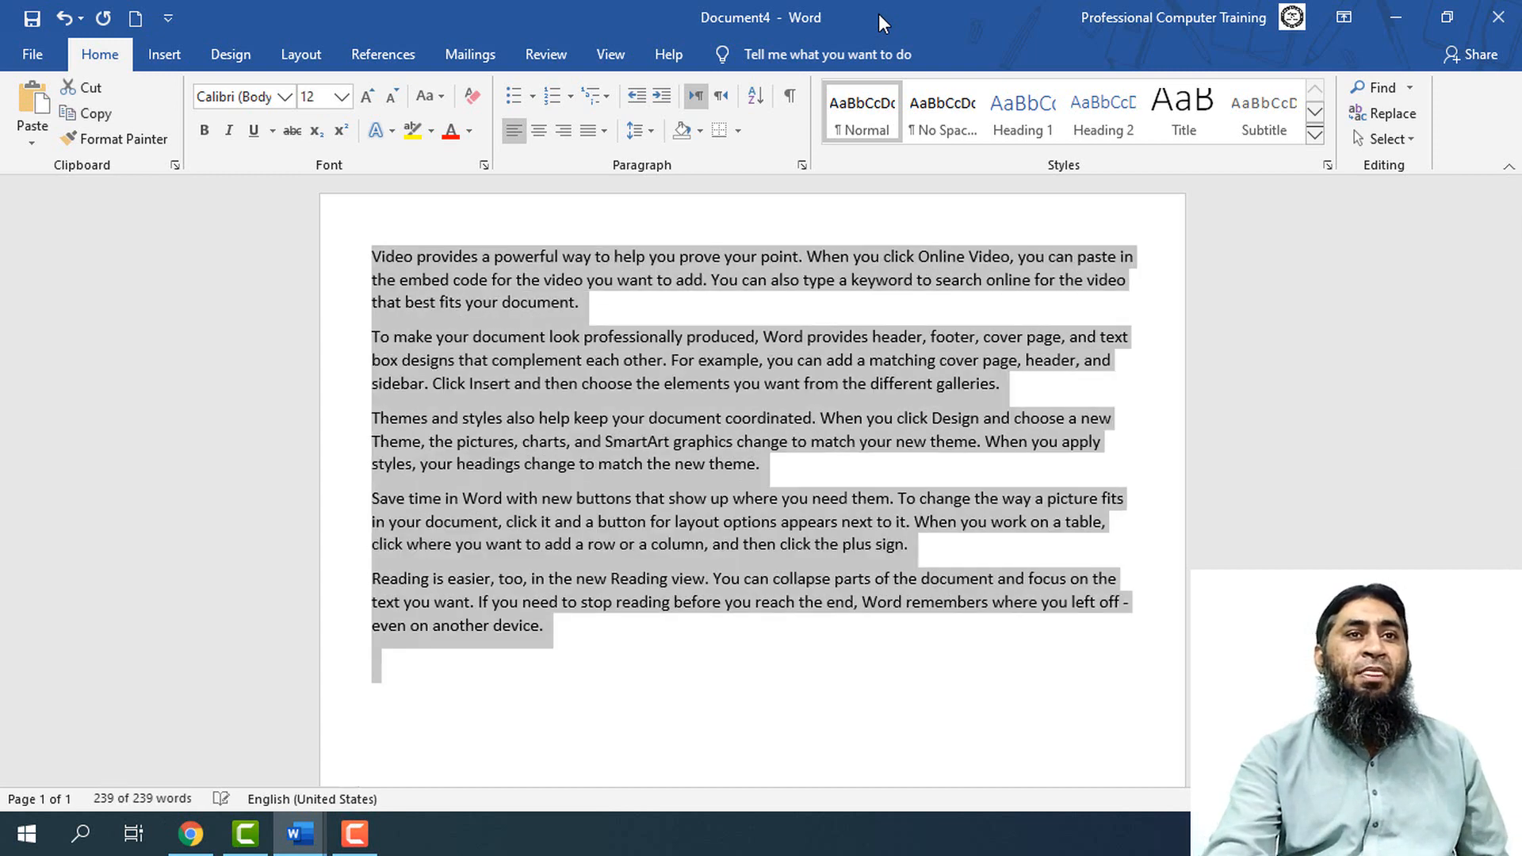
click(741, 377)
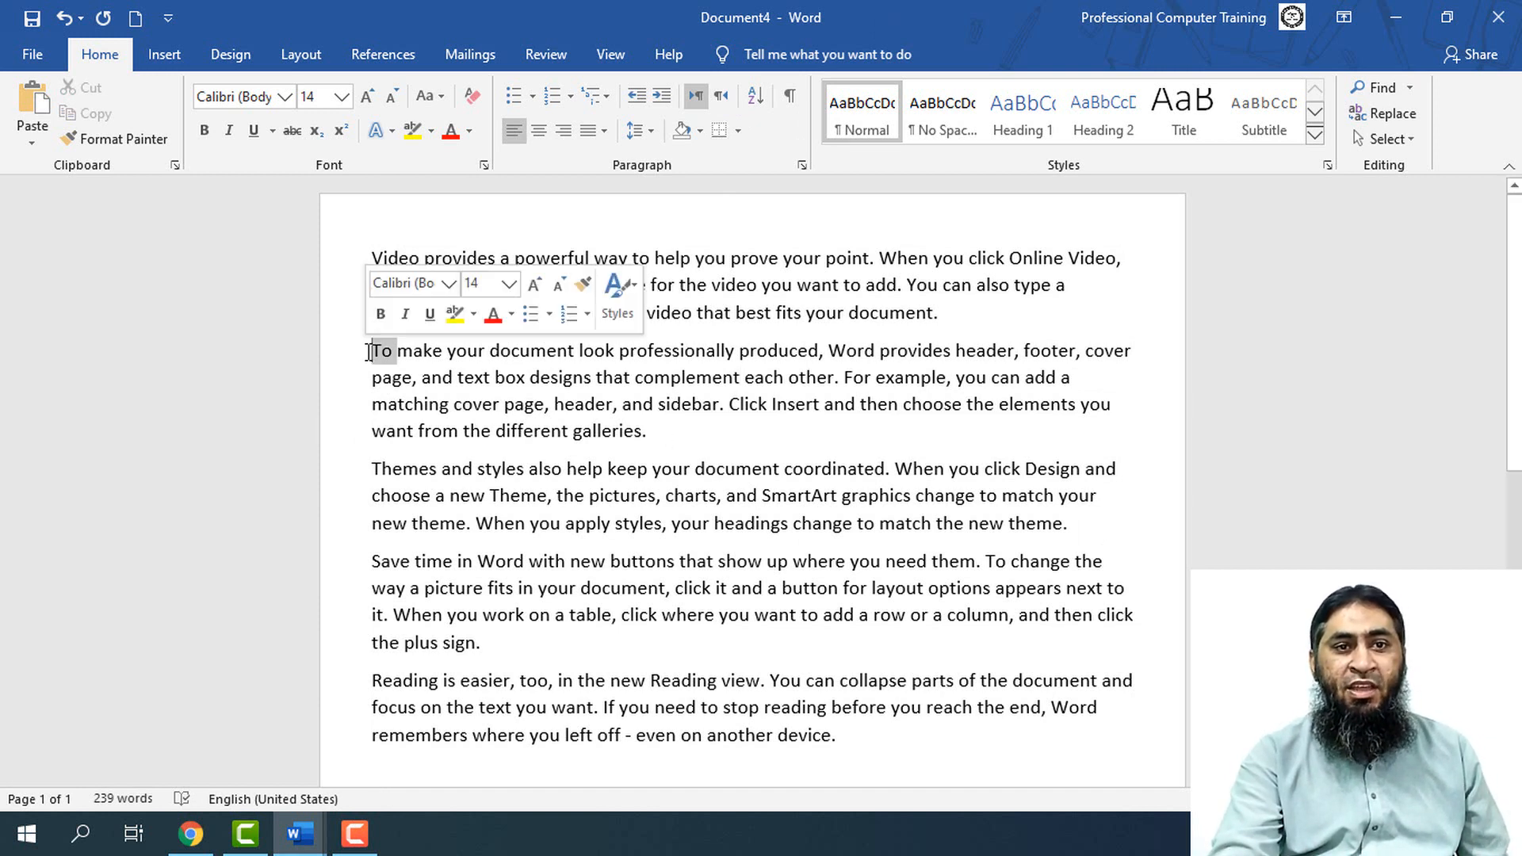
Select the second paragraph, "To make your document look…", and increase its font size one point at a time to 25
triple_click(368, 351)
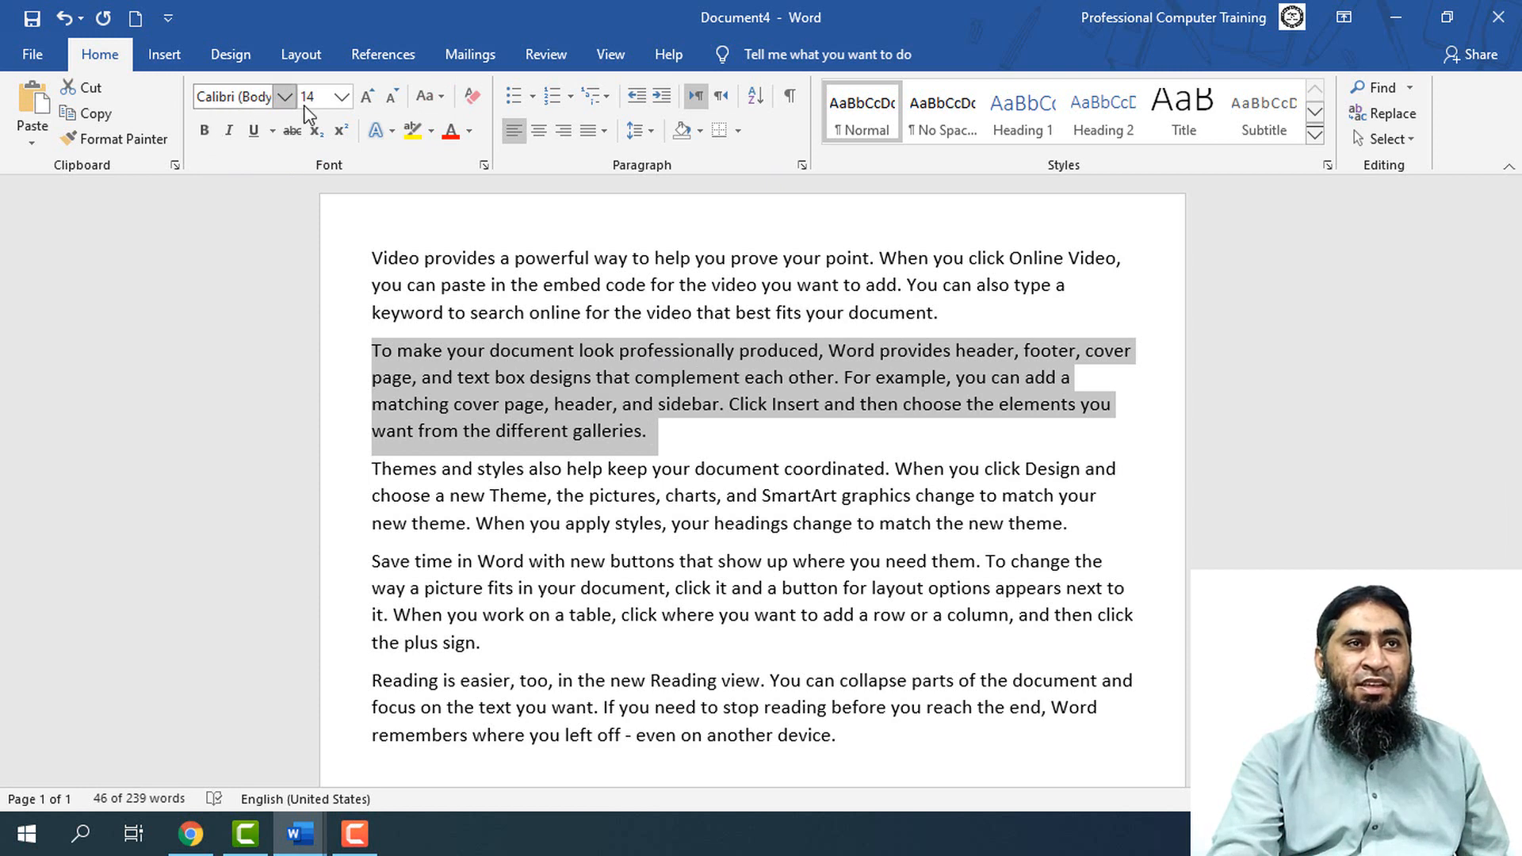
click(341, 99)
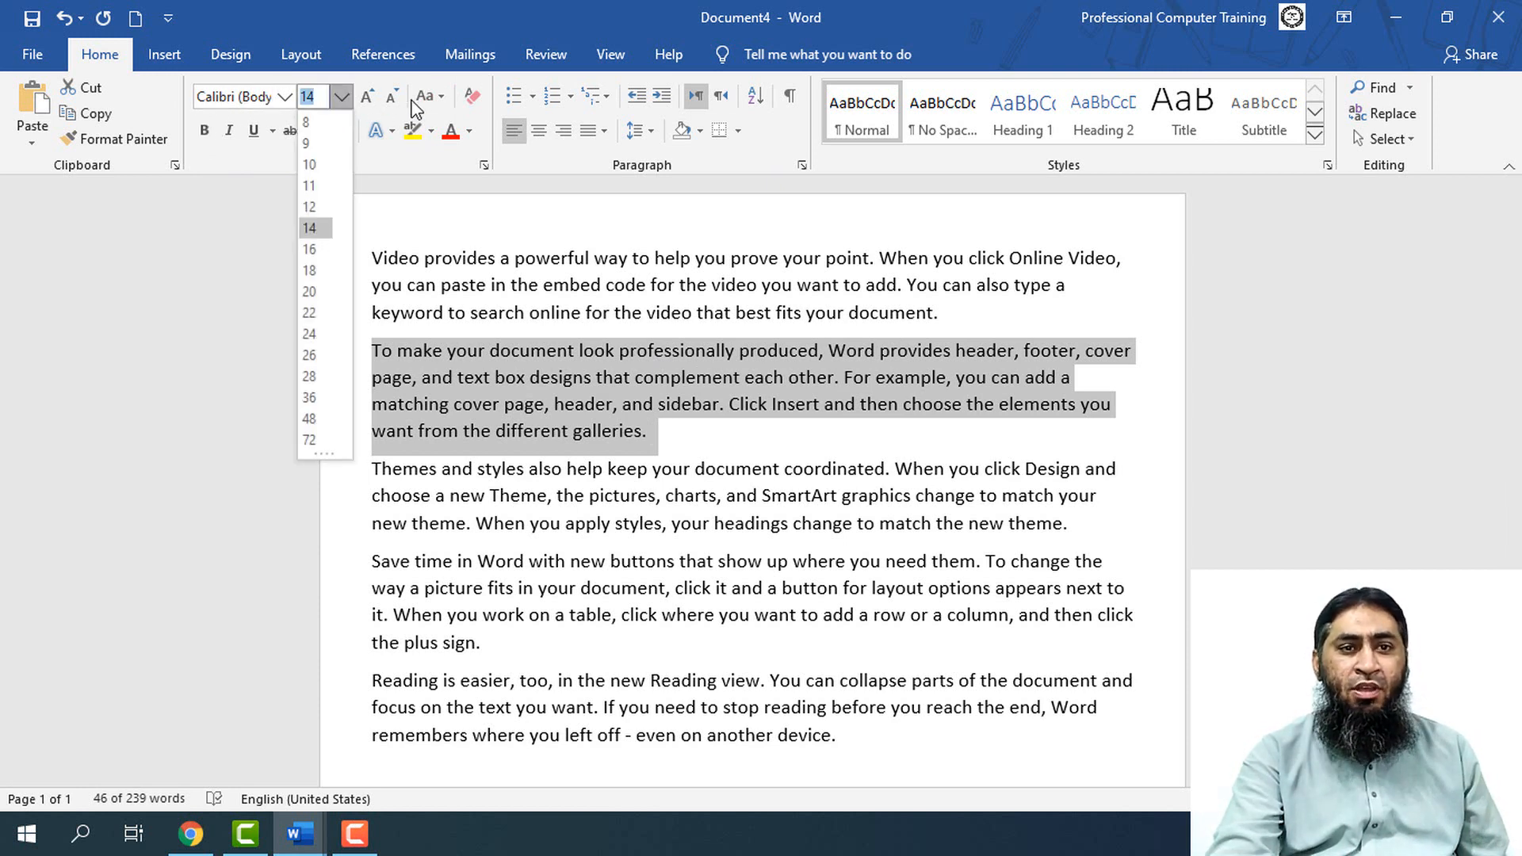
click(496, 23)
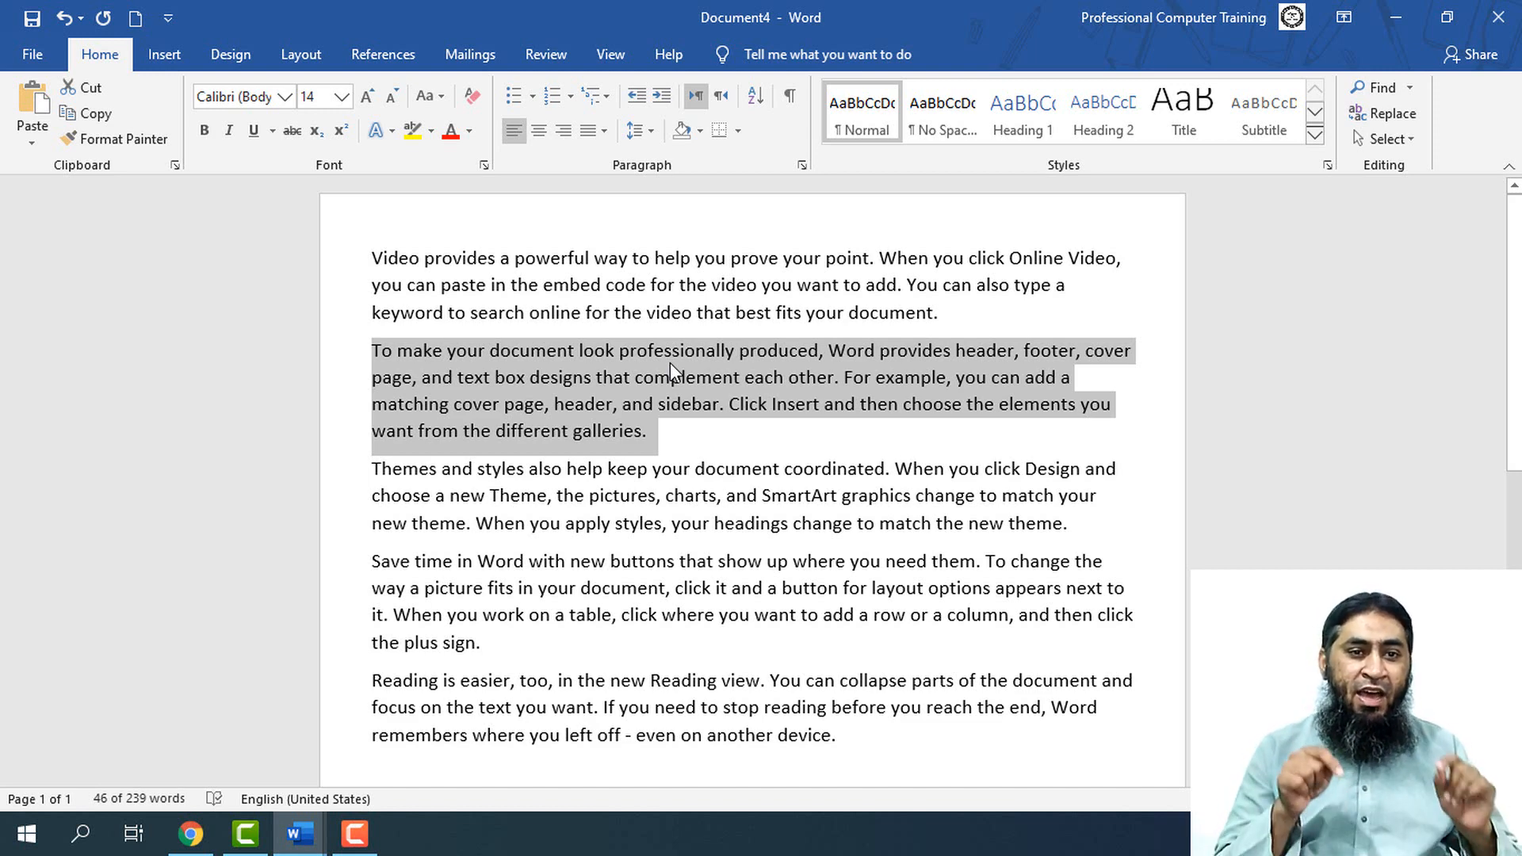
key(ctrl+bracketright)
key(ctrl+bracketright)
key(ctrl+bracketright)
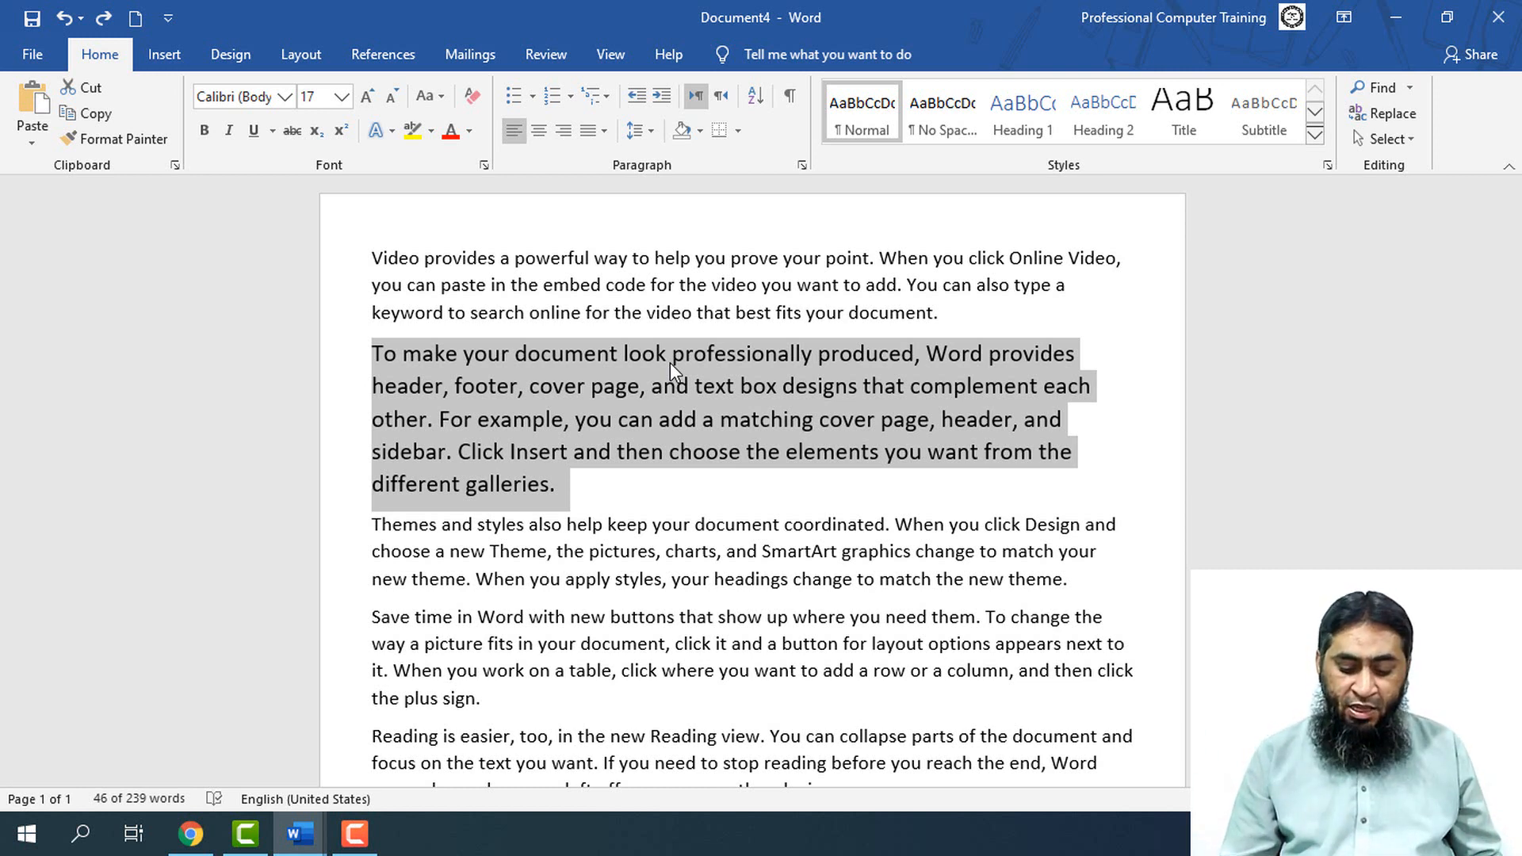
key(ctrl+bracketright)
key(ctrl+bracketright)
key(ctrl+bracketright)
key(ctrl+bracketright)
key(ctrl+bracketright)
key(ctrl+bracketright)
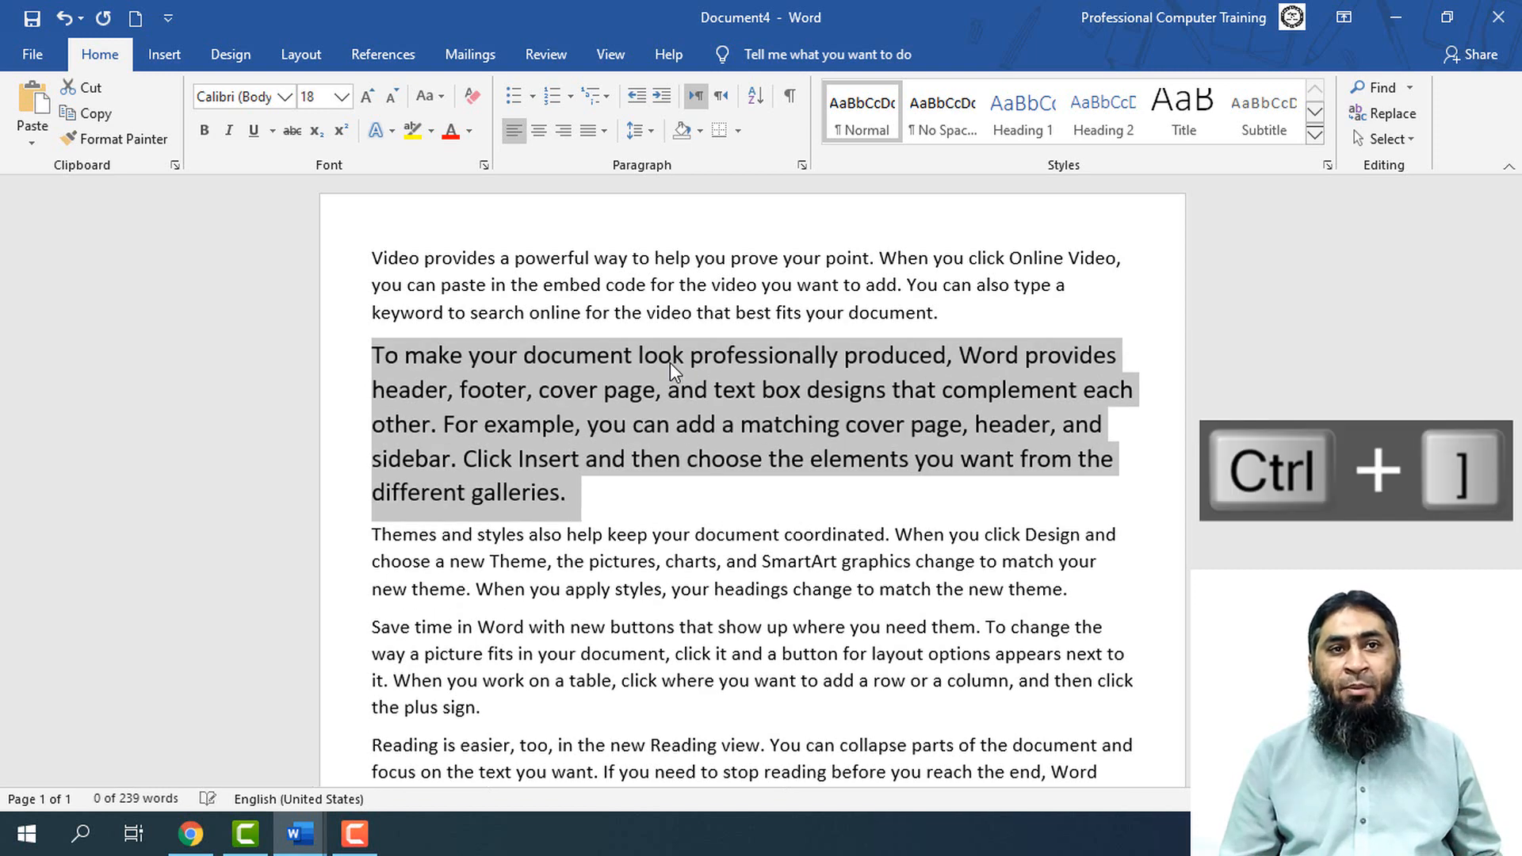
key(ctrl+bracketright)
key(ctrl+bracketright)
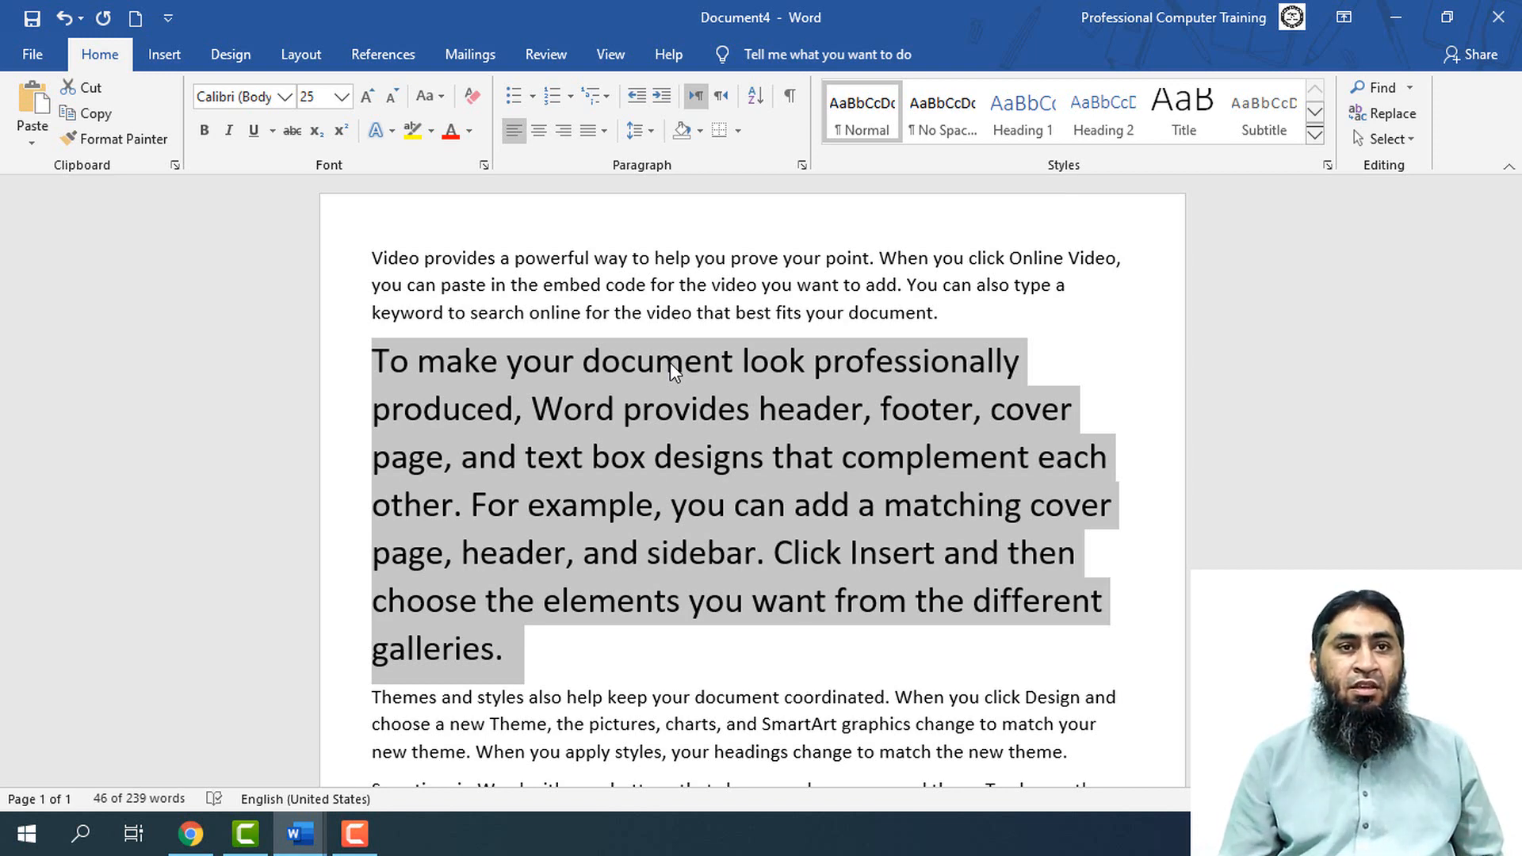
Decrease the second paragraph's font size one point at a time to 15
key(ctrl+bracketleft)
key(ctrl+bracketleft)
key(ctrl+bracketleft)
key(ctrl+bracketleft)
key(ctrl+bracketleft)
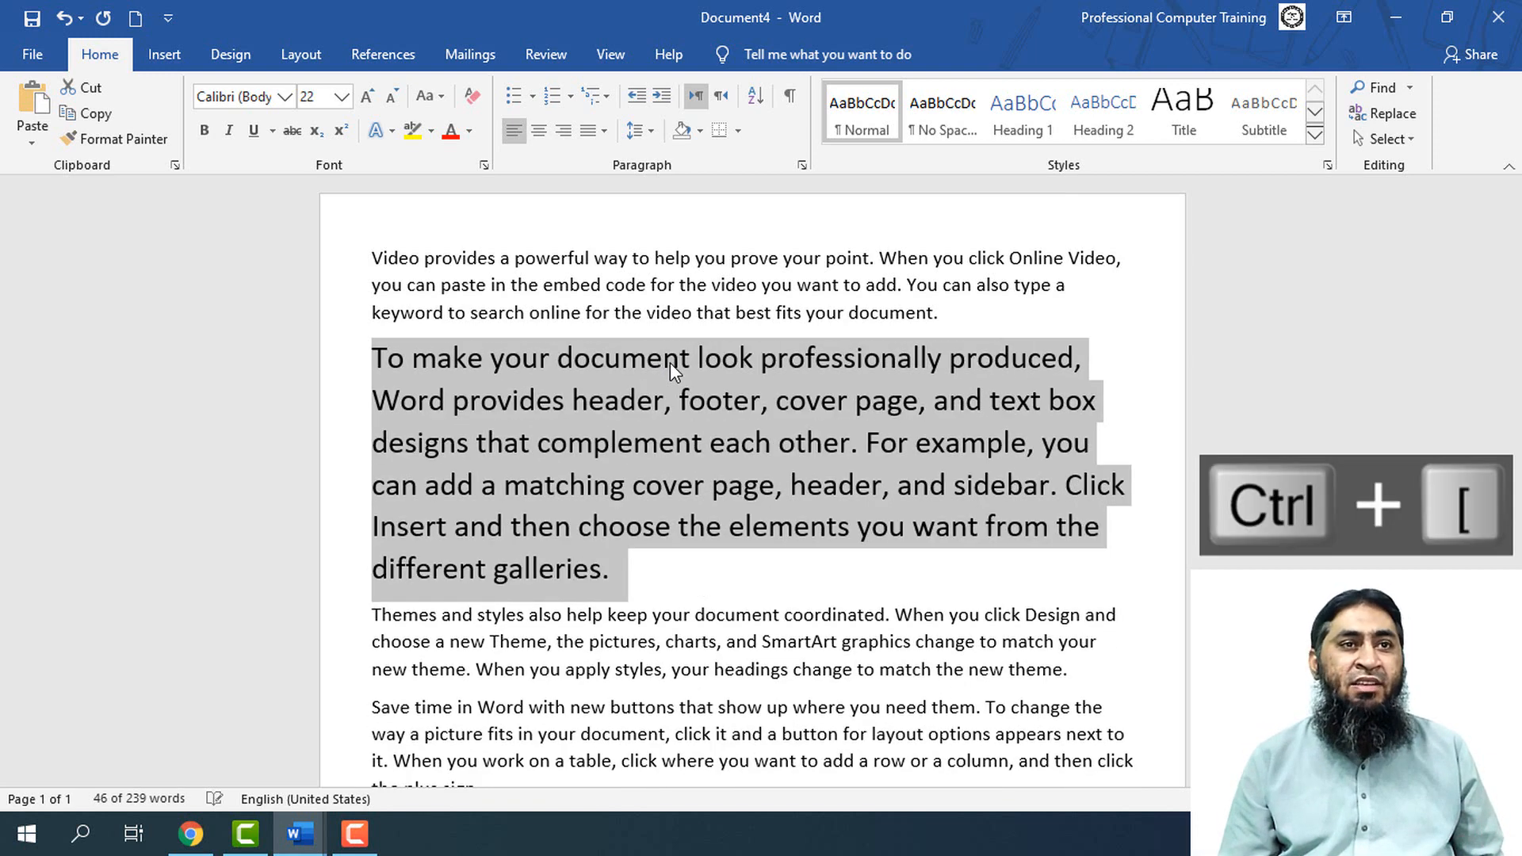
key(ctrl+bracketleft)
key(ctrl+bracketleft)
key(ctrl+bracketleft)
key(ctrl+bracketleft)
key(ctrl+bracketleft)
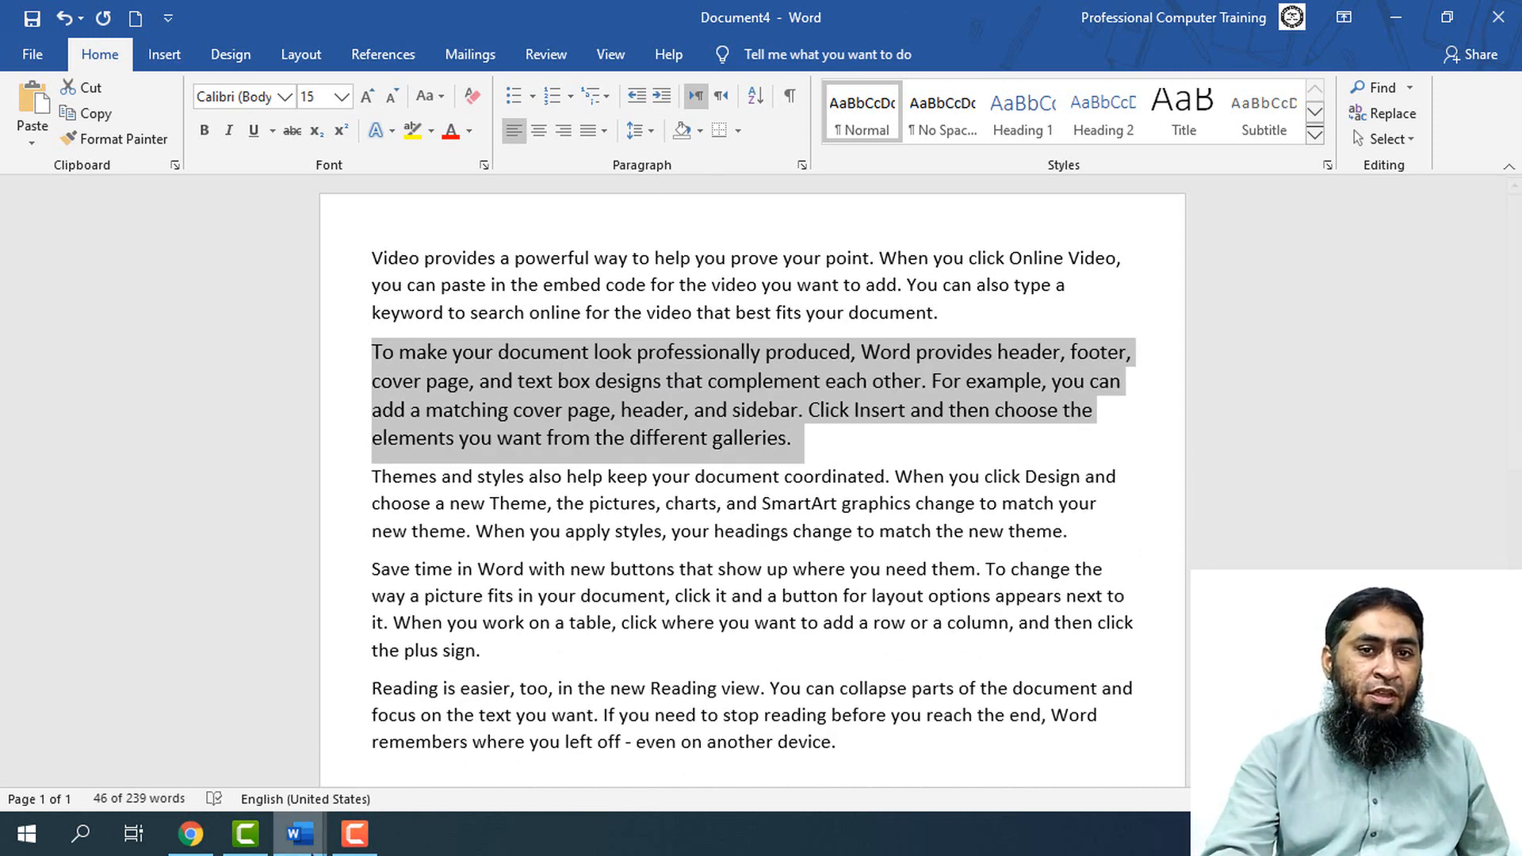
Switch back to Document1 containing the list of font shortcuts
click(299, 833)
click(221, 760)
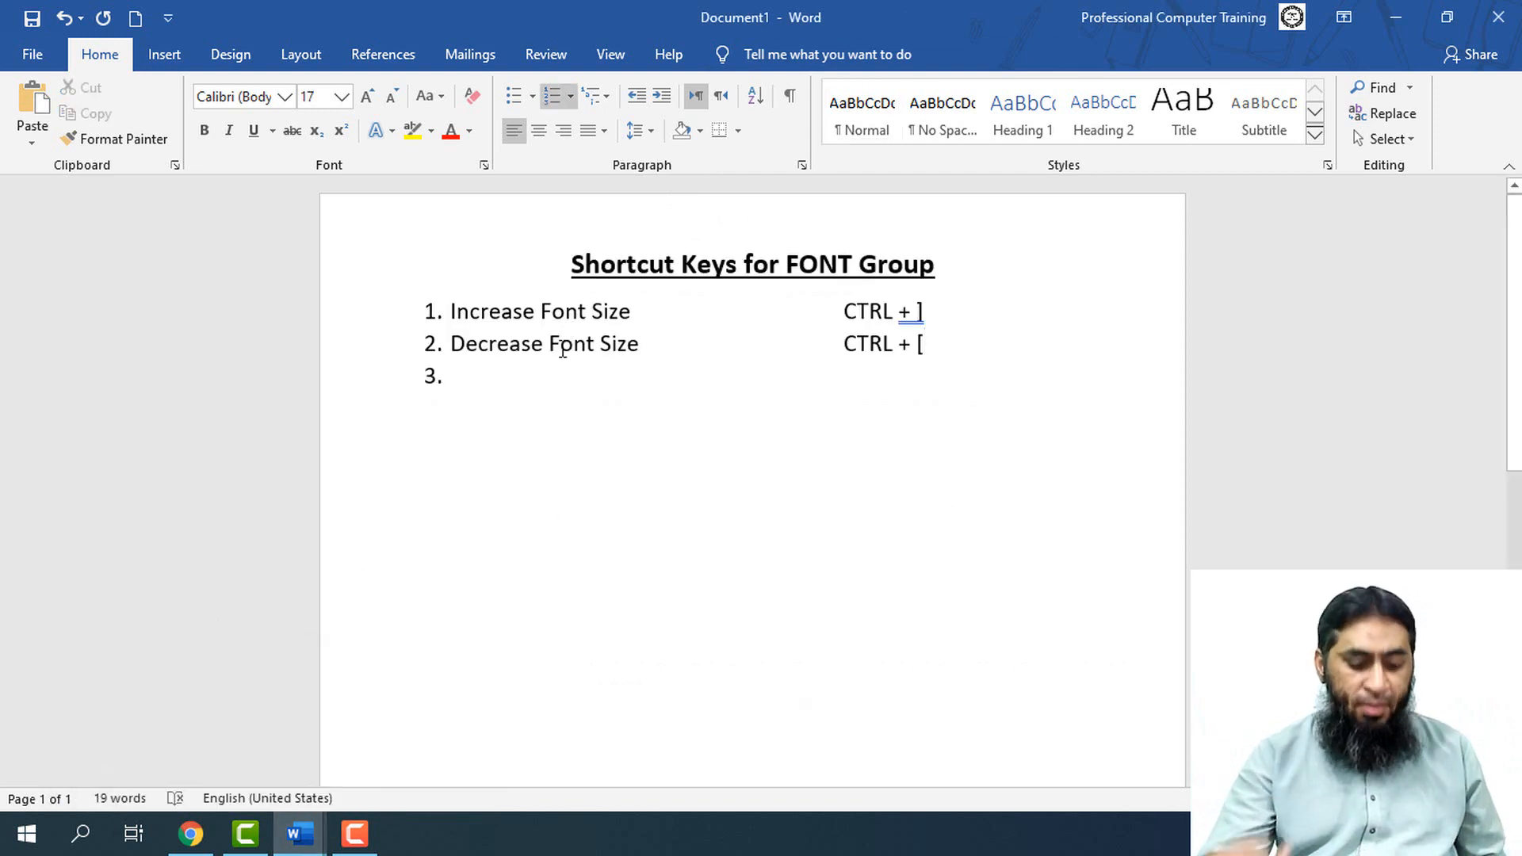
Add "Bold" and "Italic" as items 3 and 4 of the numbered shortcut list
click(481, 393)
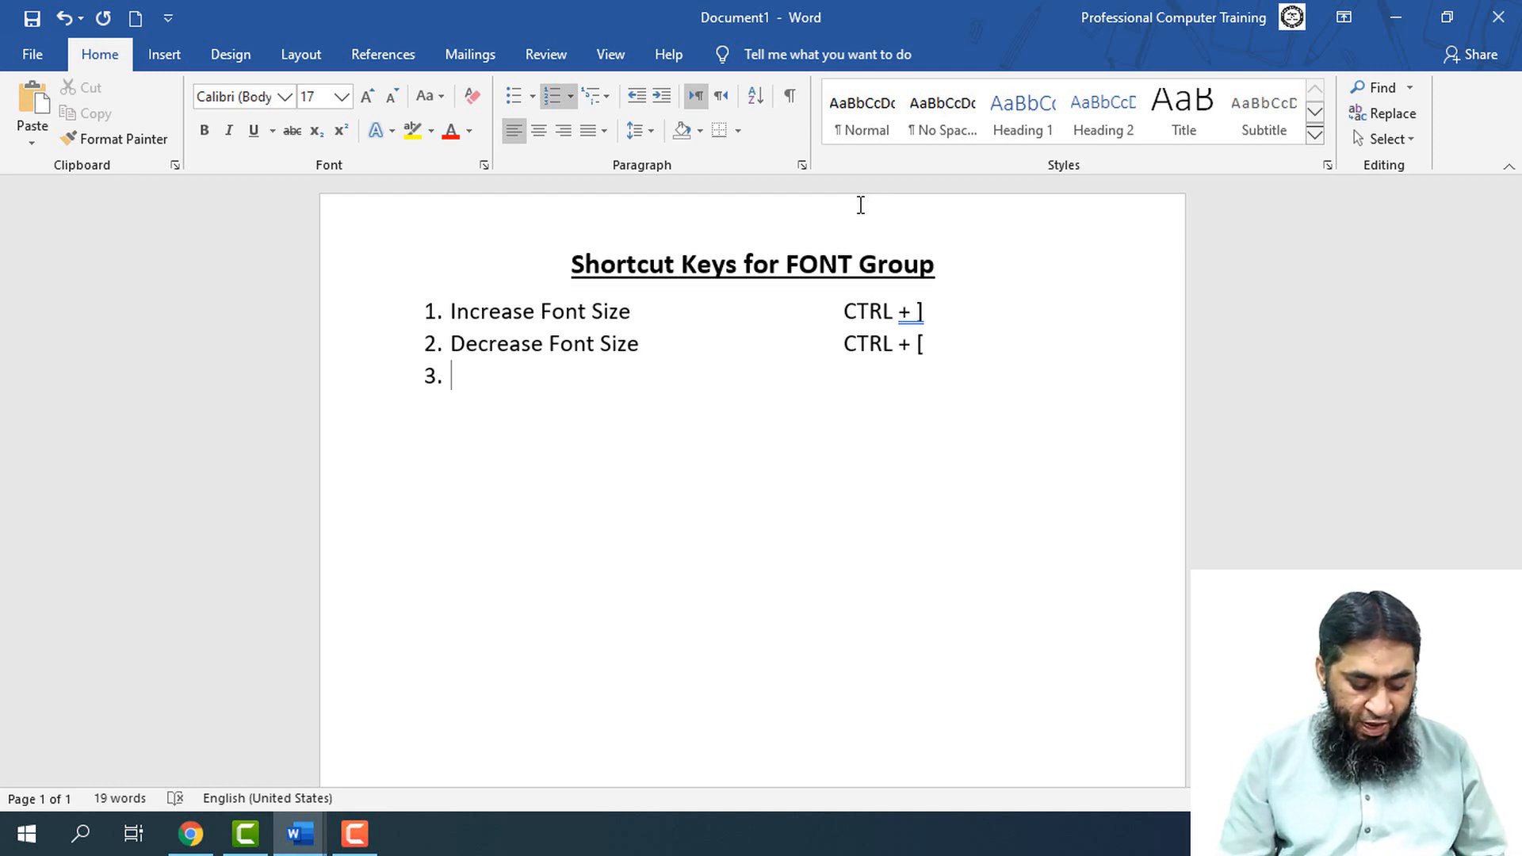
text(Apply)
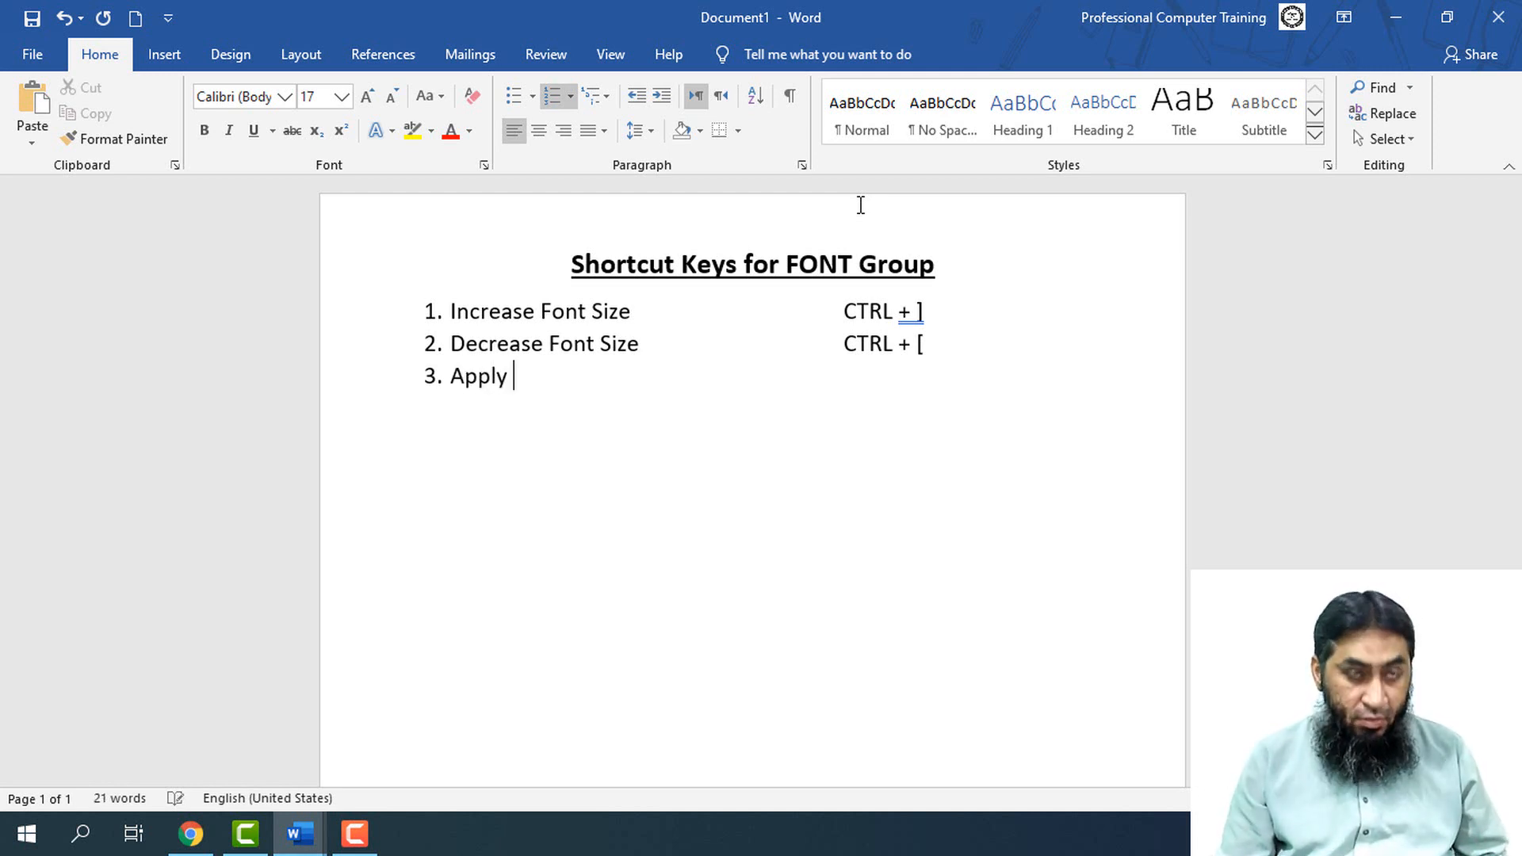
key(BackSpace)
key(BackSpace)
key(BackSpace)
key(BackSpace)
key(BackSpace)
key(BackSpace)
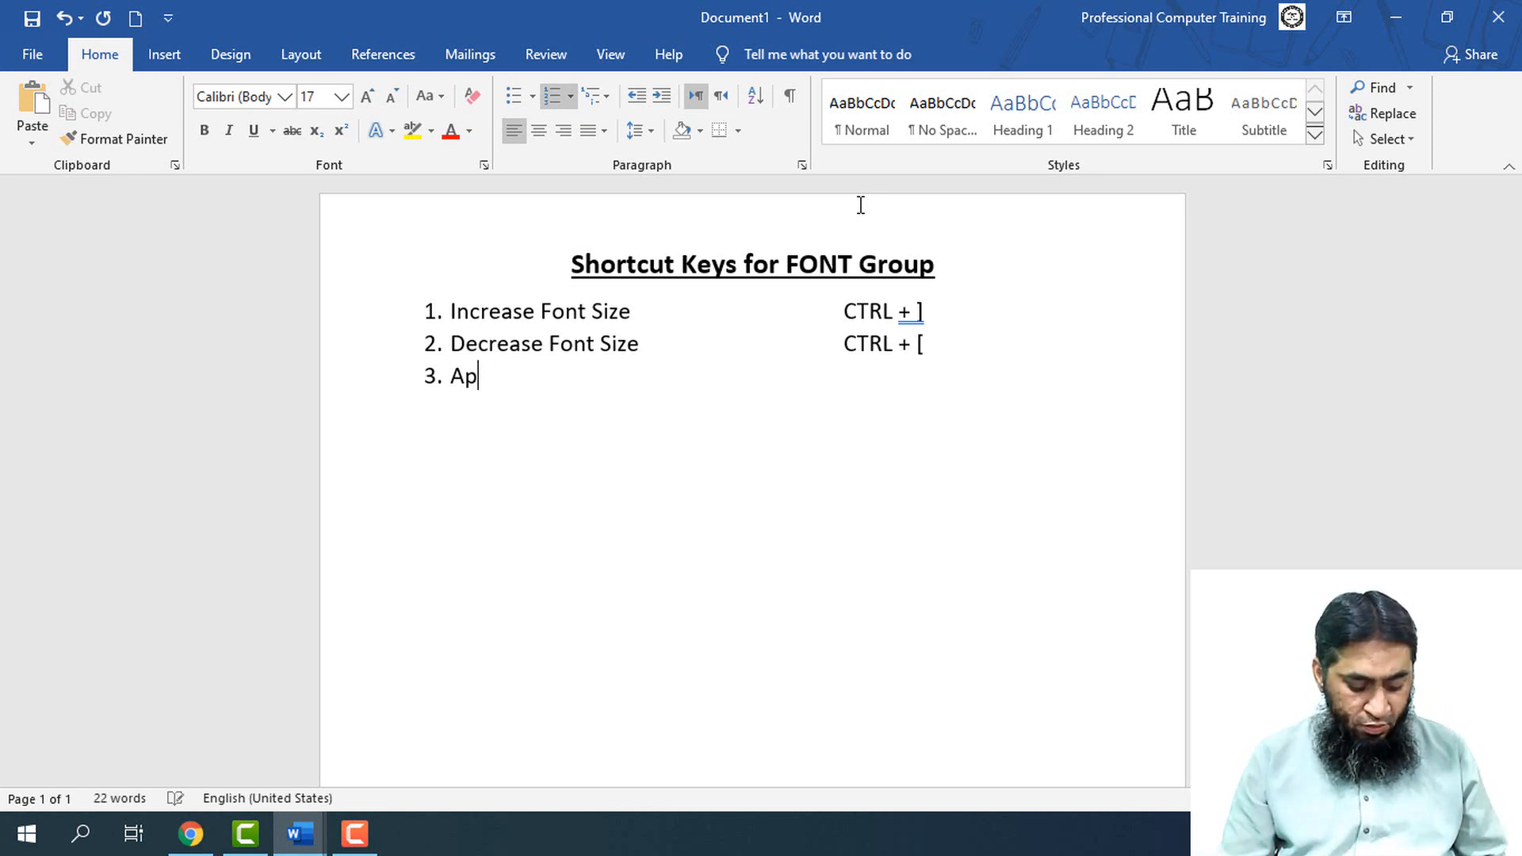
text(Bold)
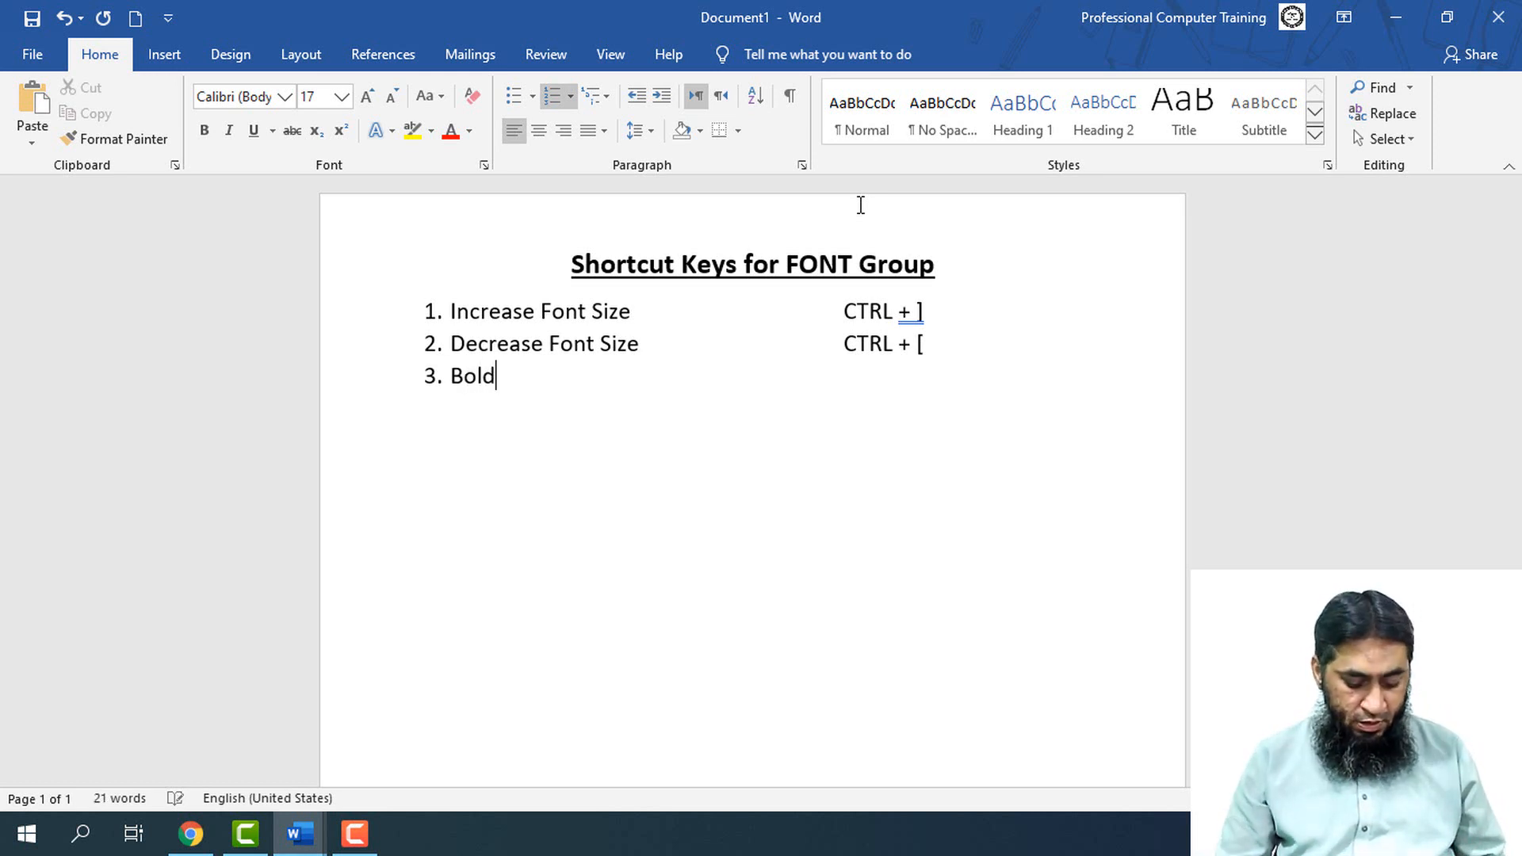
key(Return)
text(I)
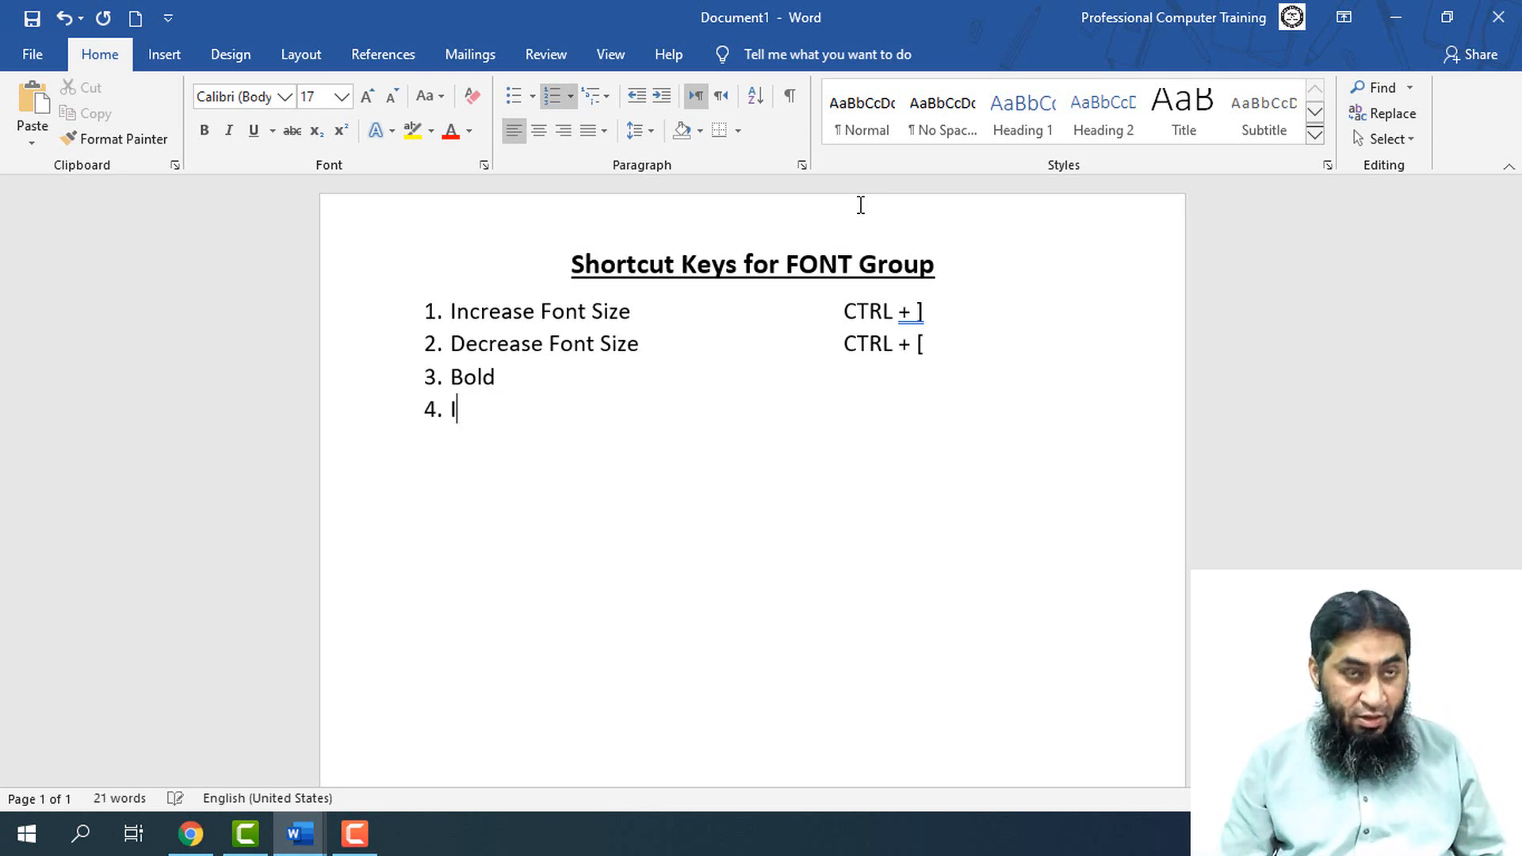
text(talic)
key(Return)
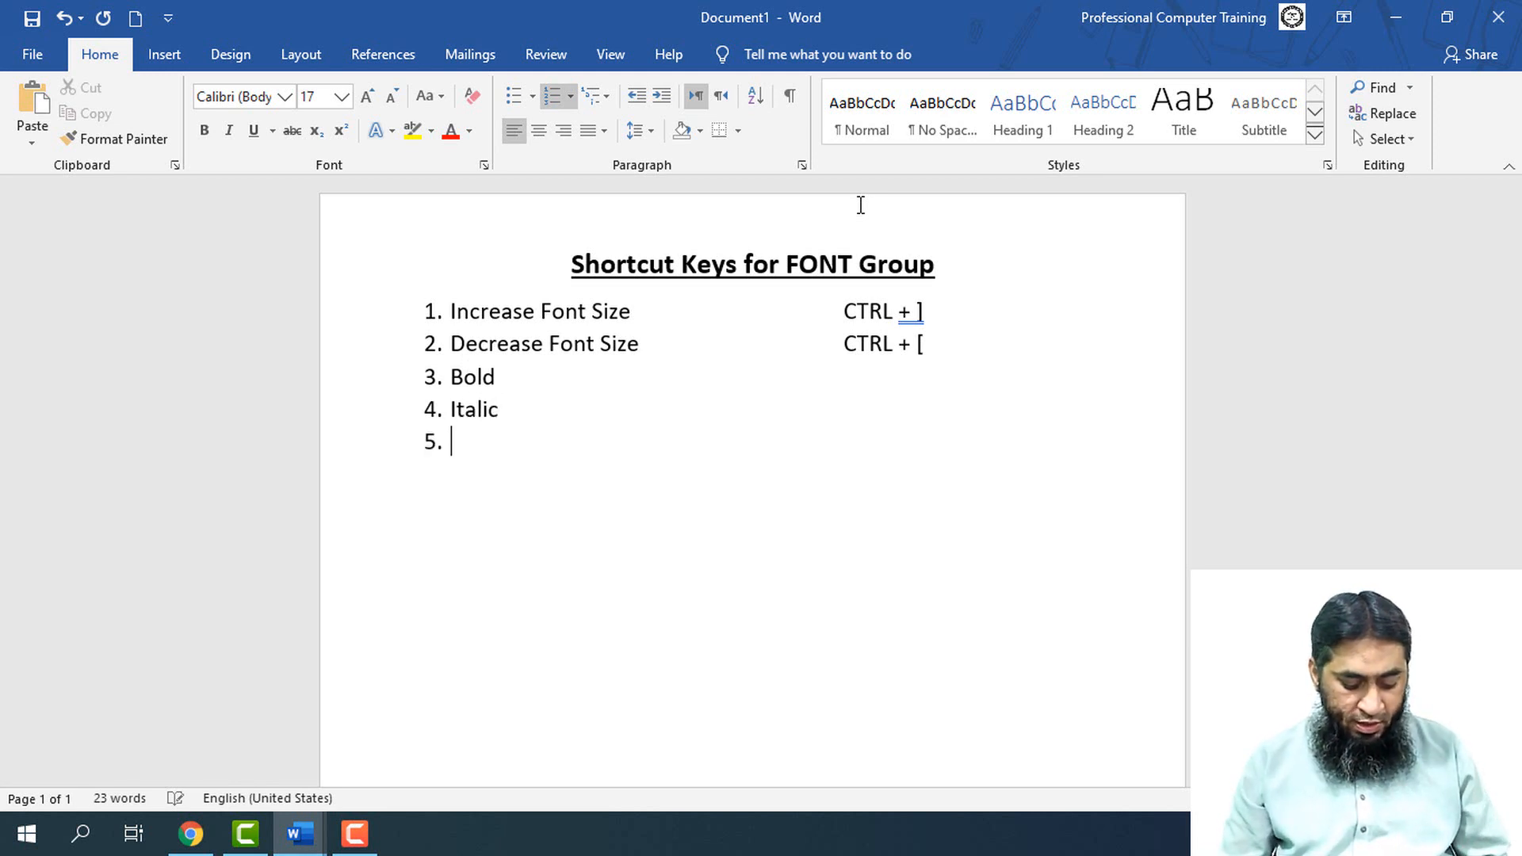
Add "Underline" as item 5 of the numbered shortcut list
text(Under L)
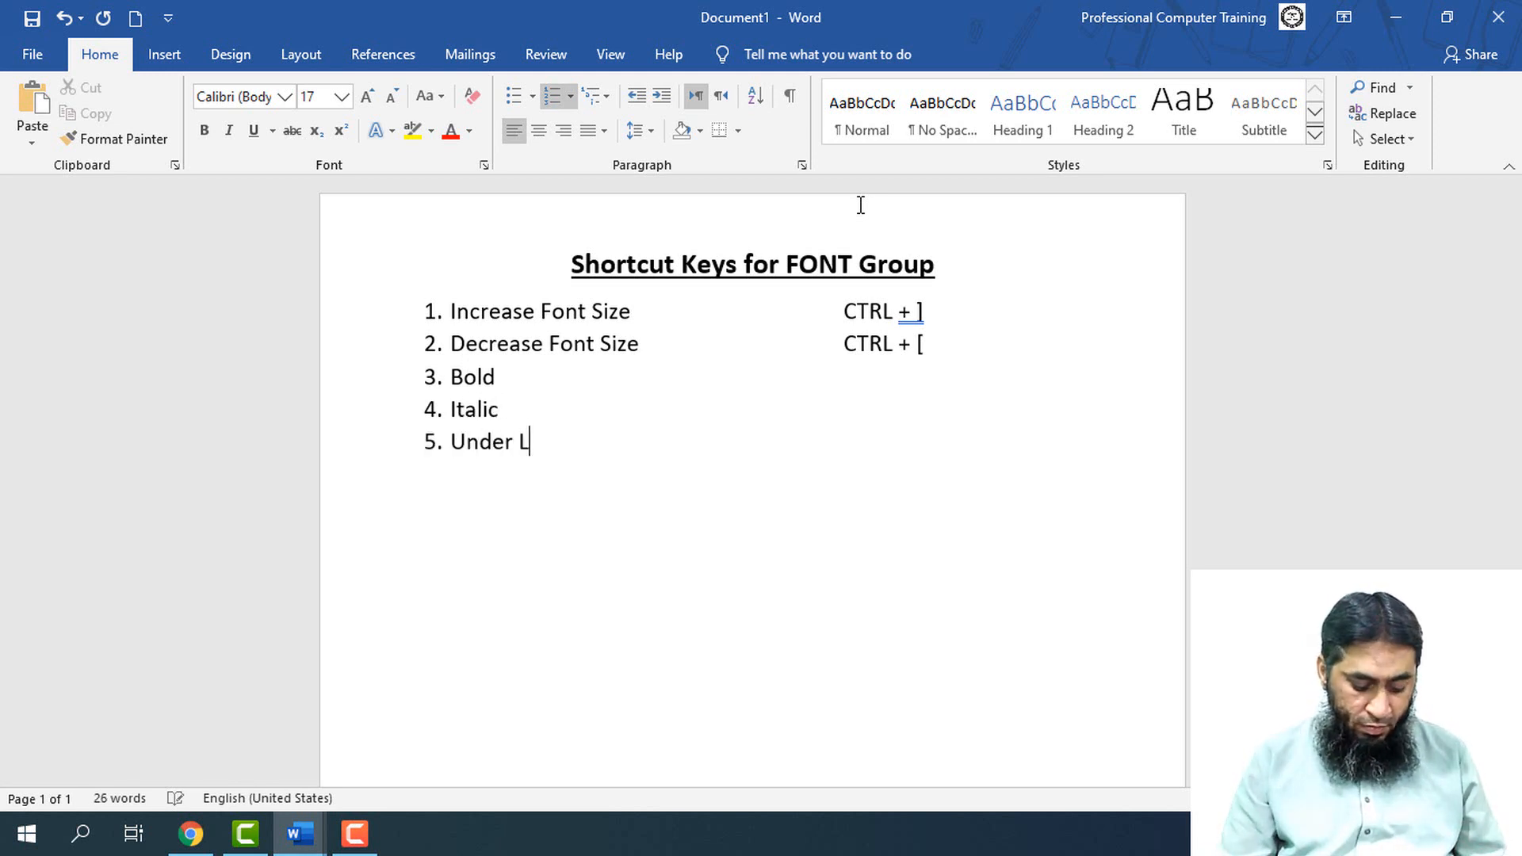
key(BackSpace)
key(BackSpace)
text(line)
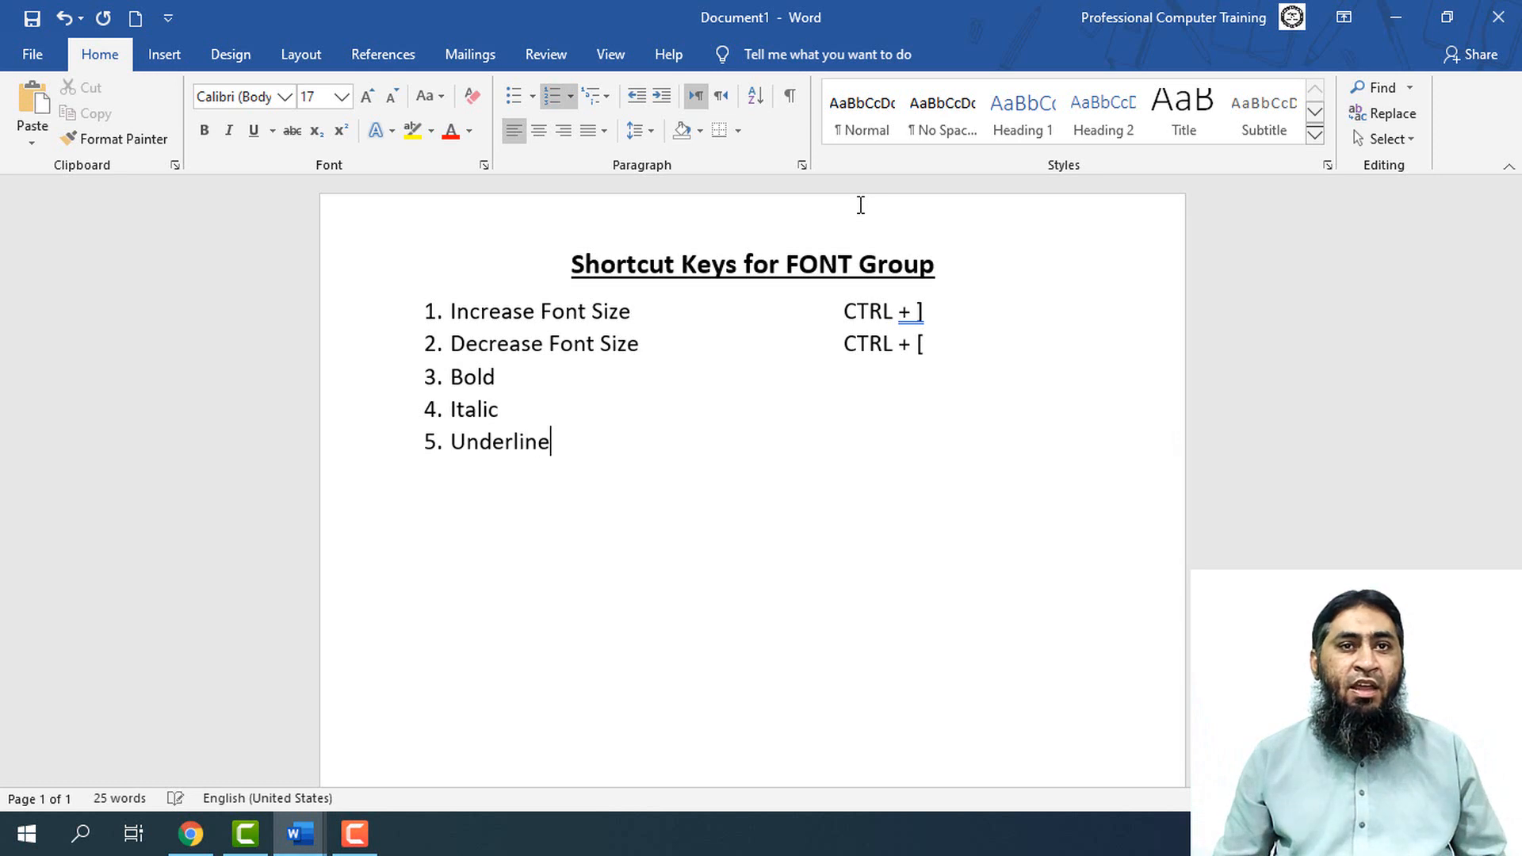
Enter "CTRL + B" beside the Bold item, aligned with the shortcuts above it
key(Up)
key(Up)
key(Tab)
key(Tab)
key(Tab)
key(Tab)
key(Tab)
key(Tab)
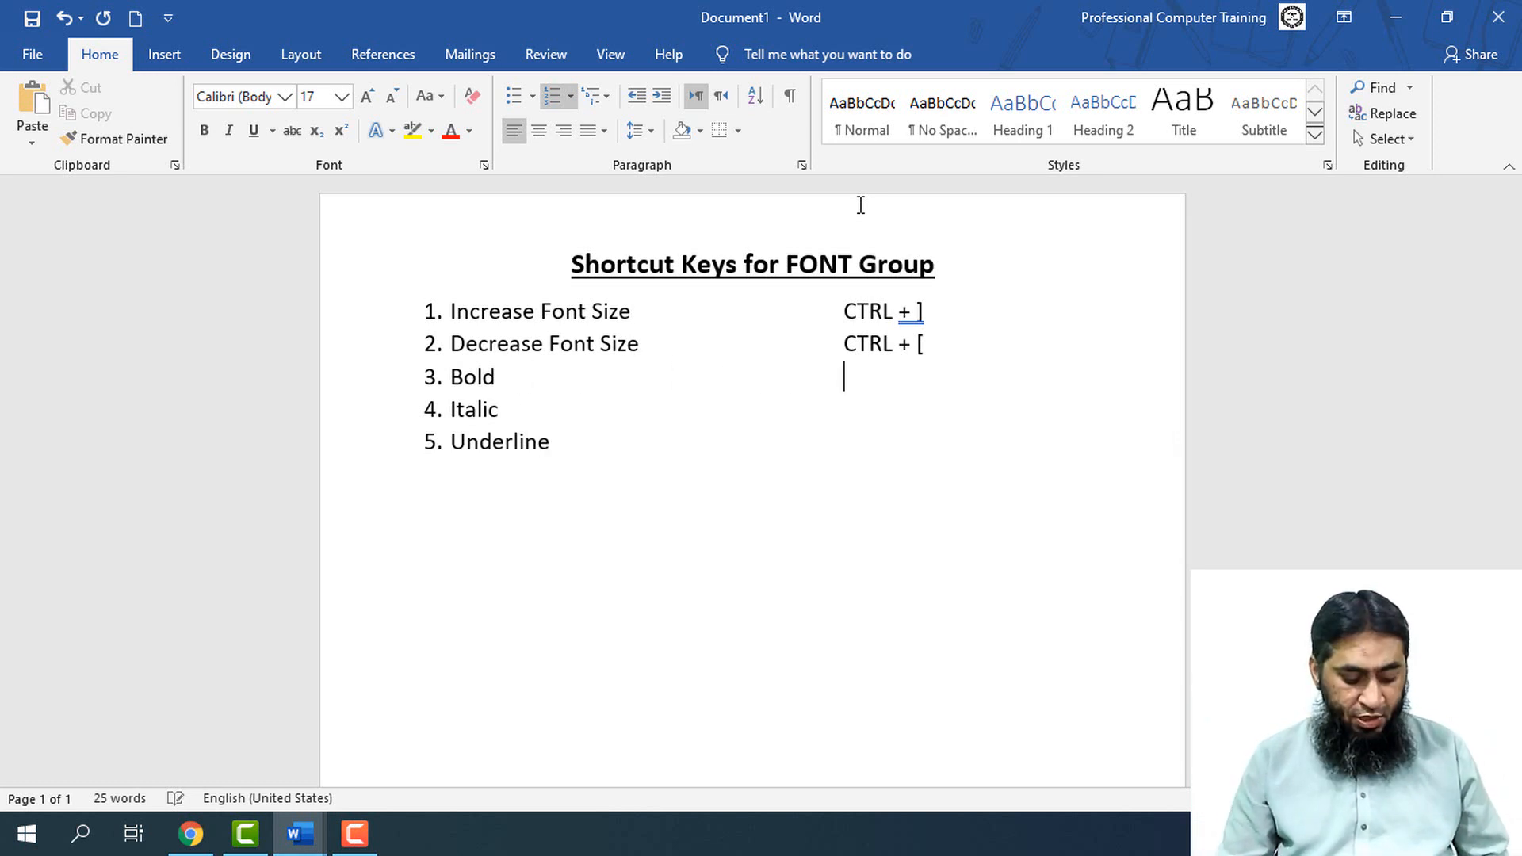
key(BackSpace)
text(CTR)
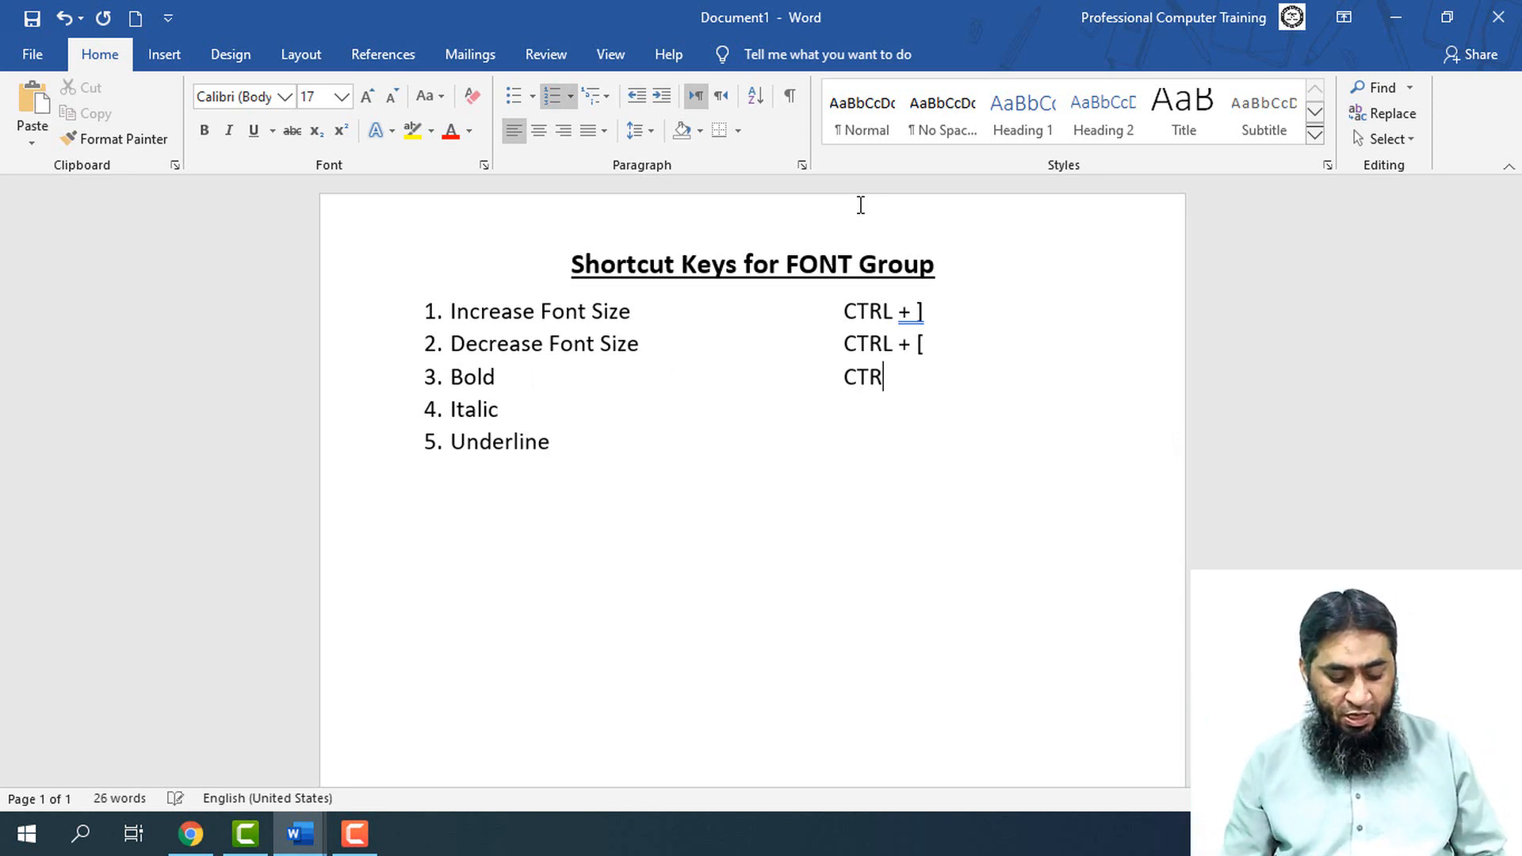
text(L + B)
Copy the "CTRL + B" text into the aligned column beside Italic and change its letter to make "CTRL + I"
key(shift+Left)
key(shift+Left)
key(shift+Left)
key(shift+Left)
key(shift+Left)
key(shift+Left)
key(shift+Left)
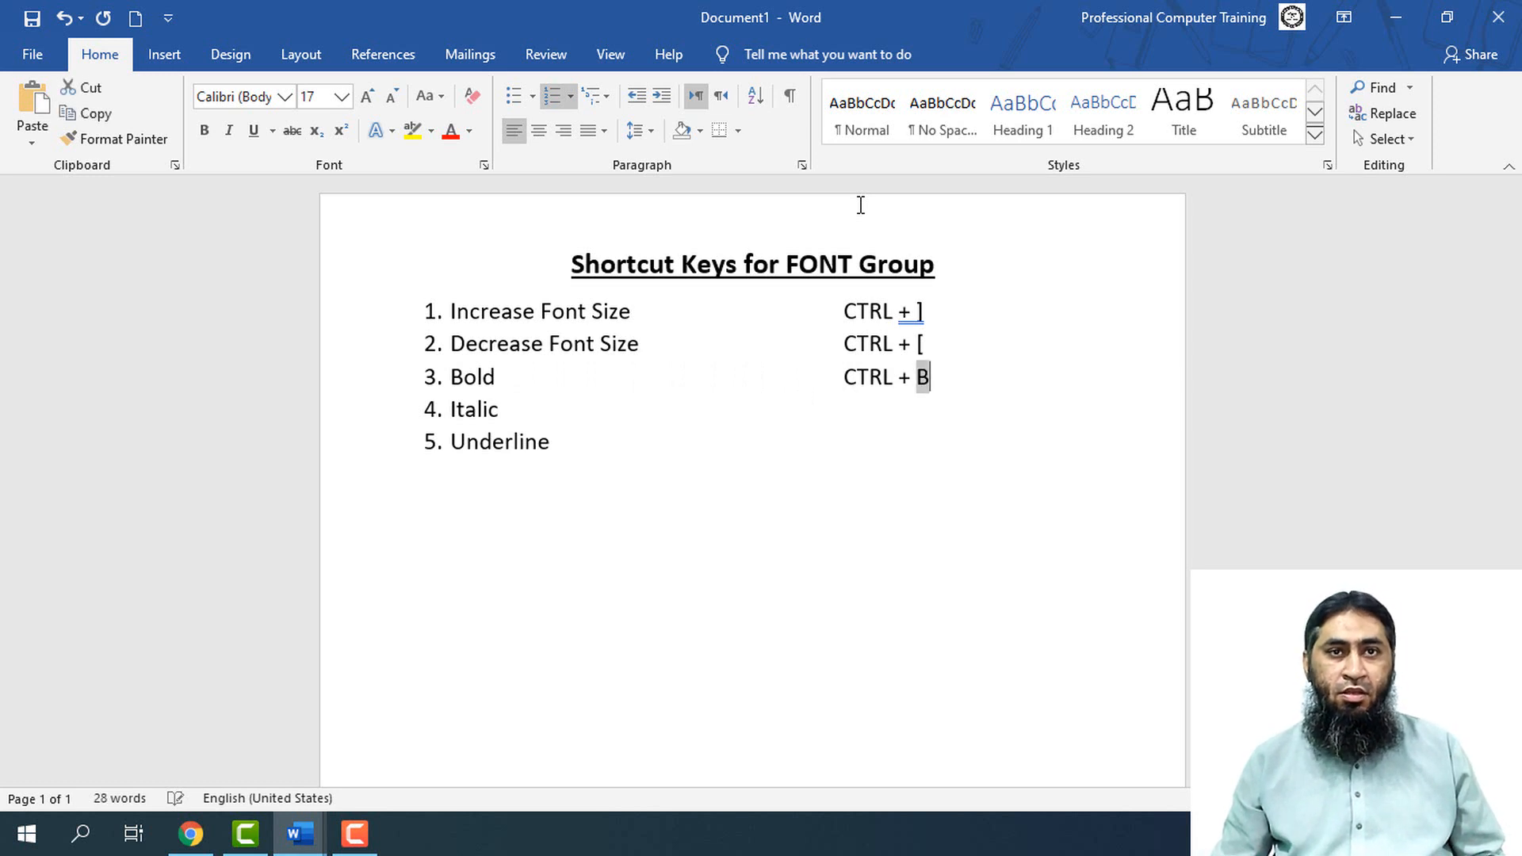
key(shift+Left)
key(ctrl+c)
key(Down)
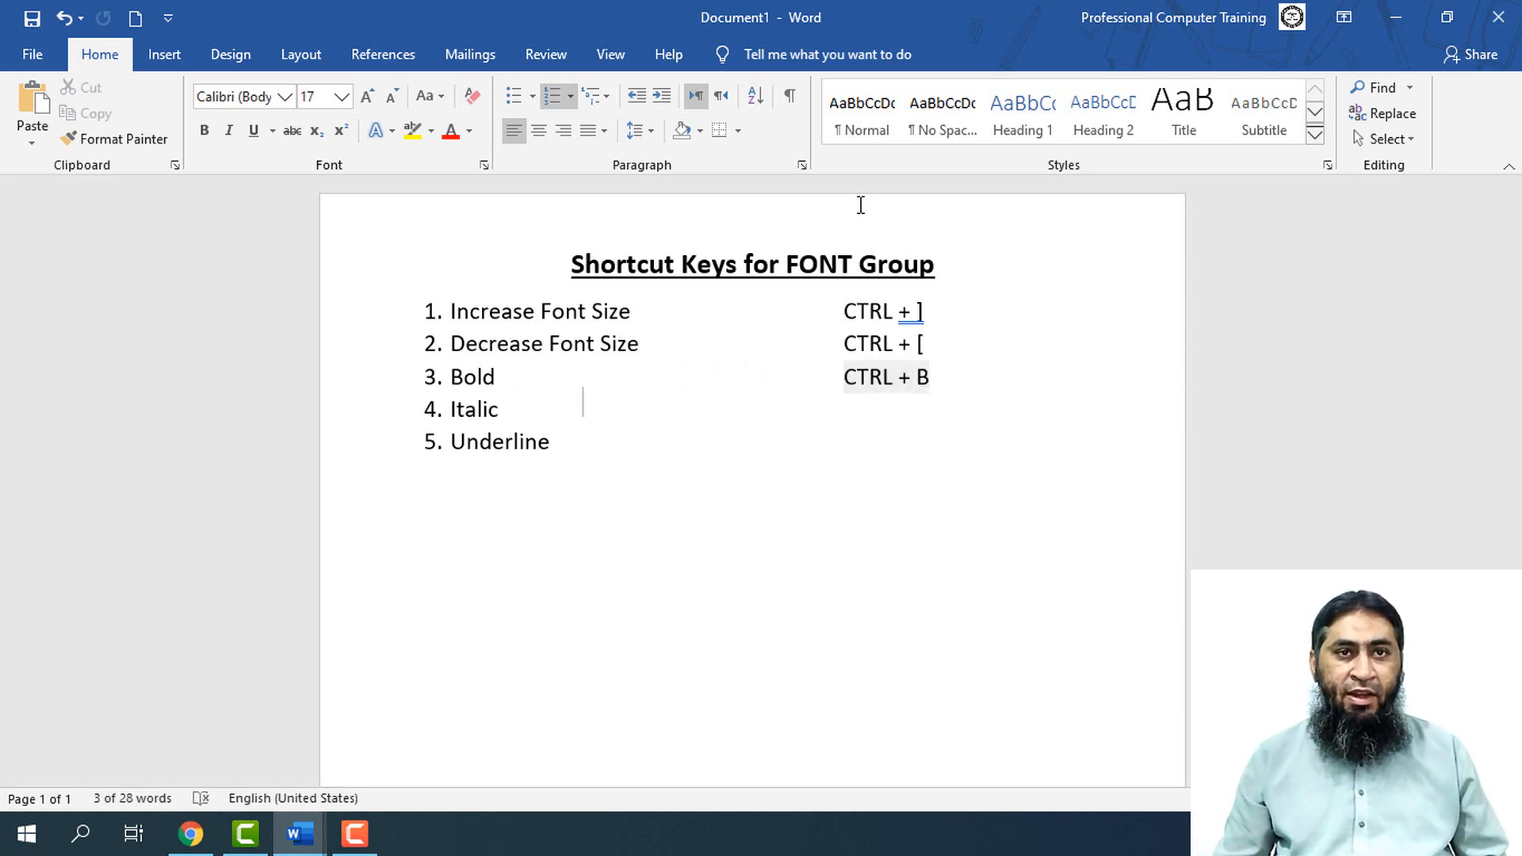
key(Tab)
key(Tab)
key(Tab)
key(Tab)
key(Tab)
key(Tab)
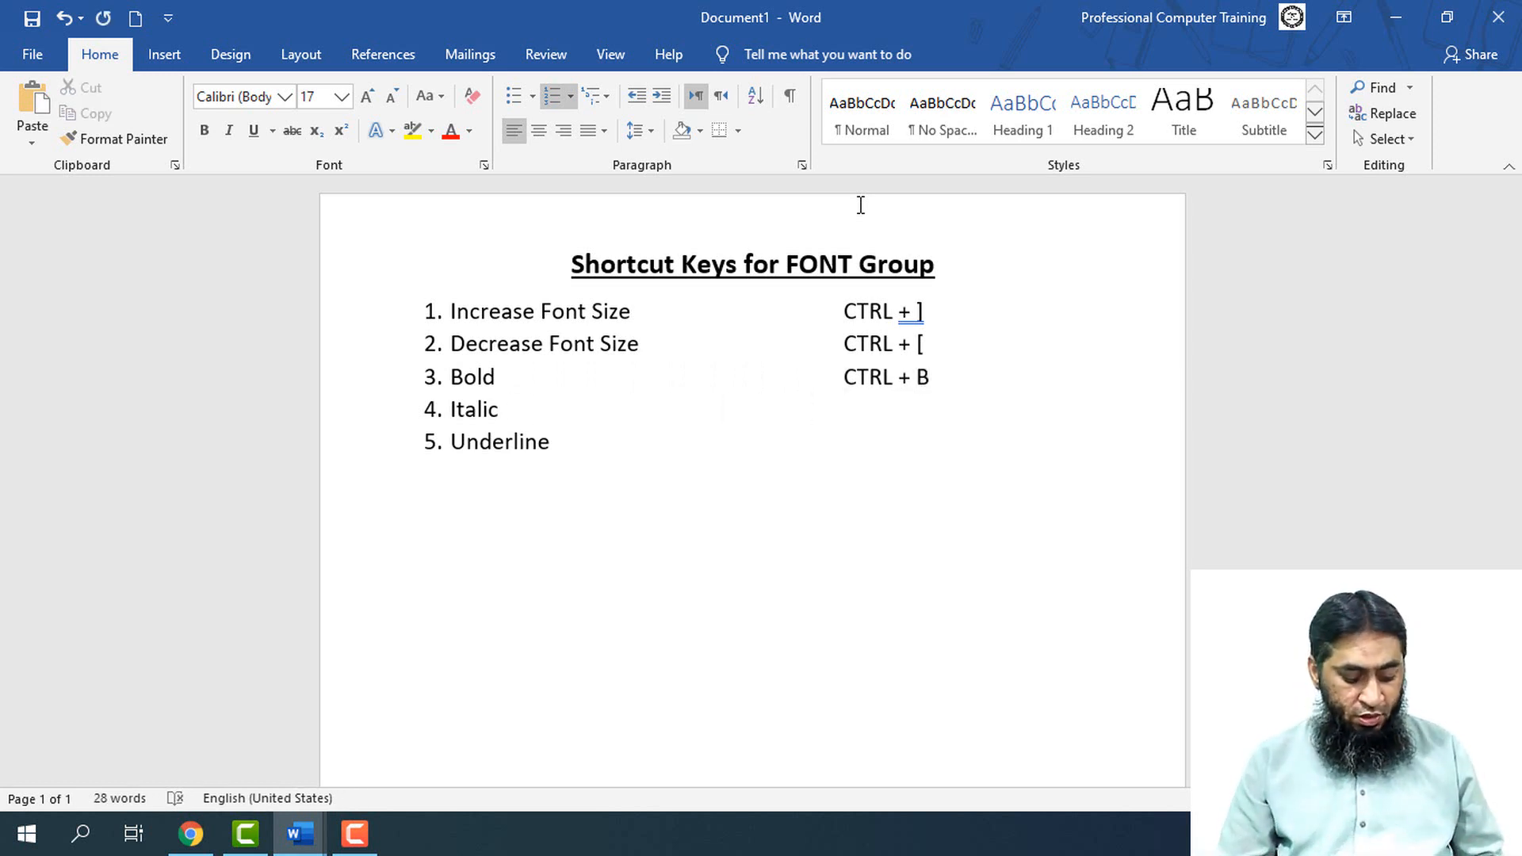
key(ctrl+v)
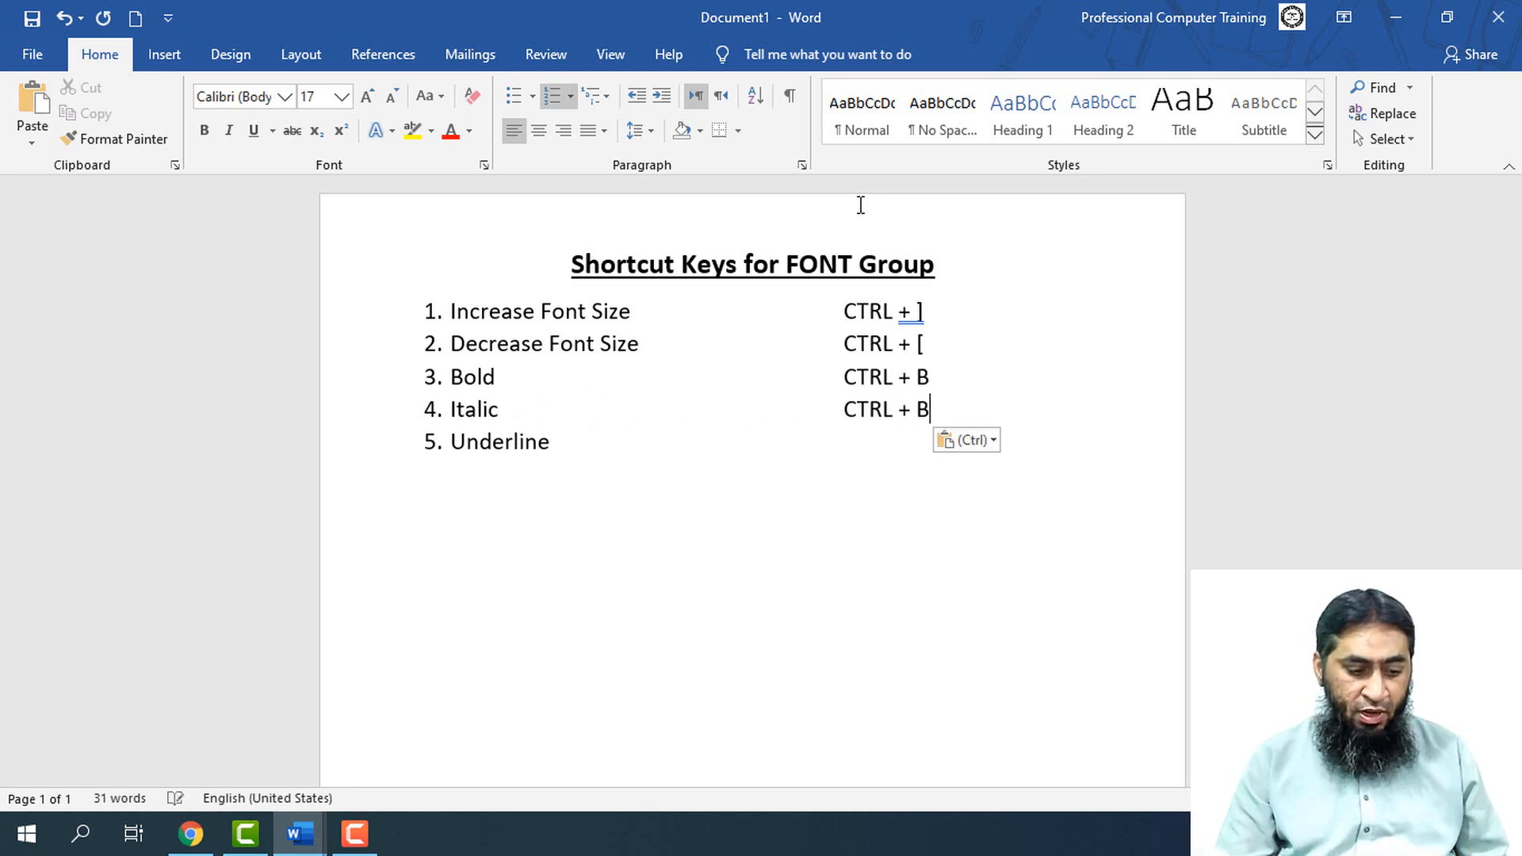
key(shift+Left)
text(I)
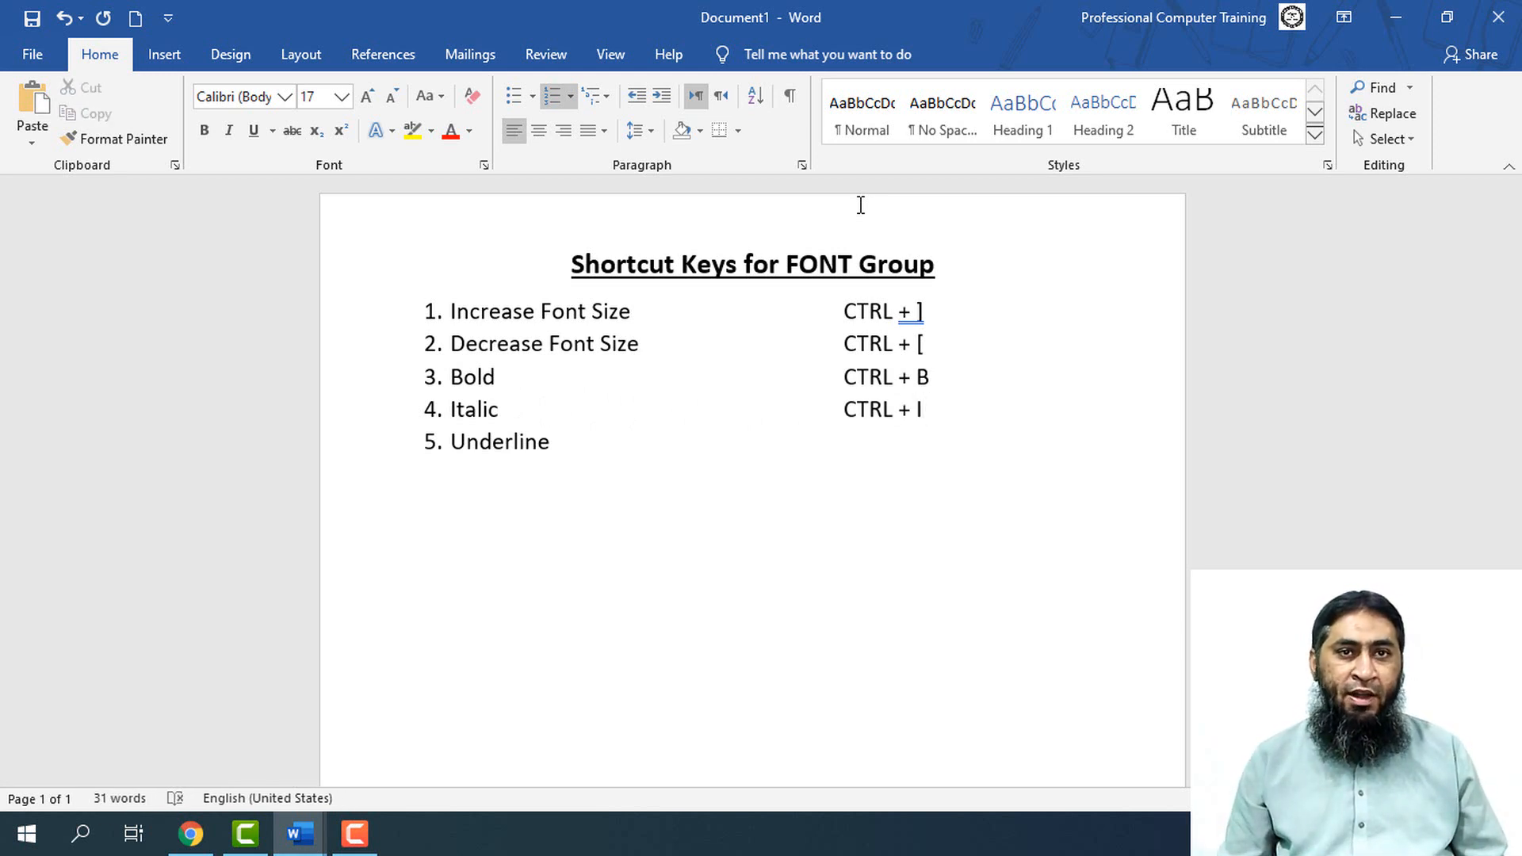
Paste the copied shortcut beside Underline in the aligned column and change its letter to make "CTRL + U"
key(Tab)
key(Tab)
key(Tab)
key(Tab)
key(Tab)
key(Tab)
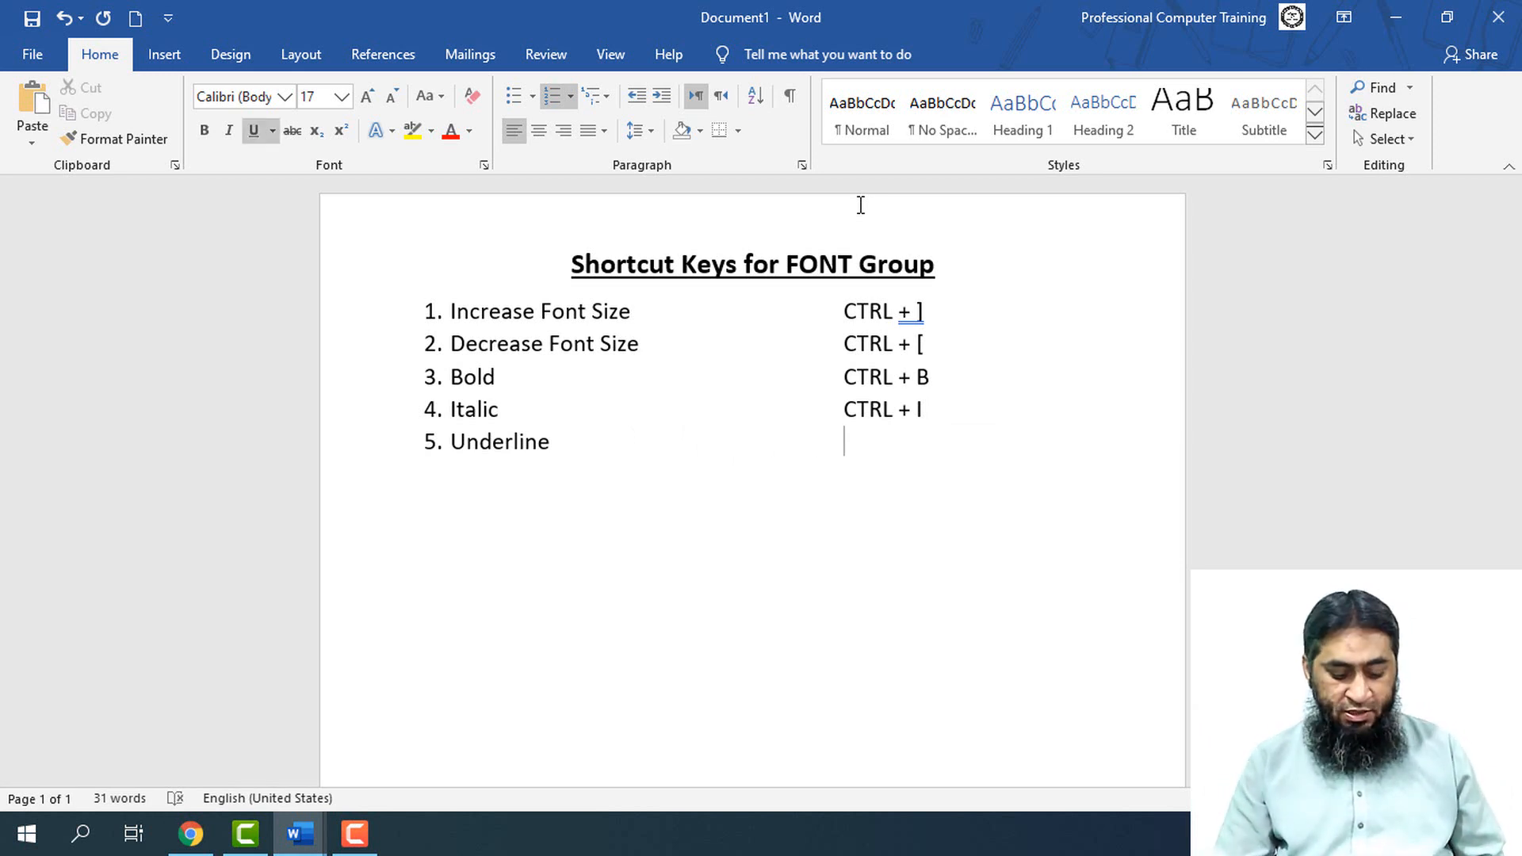
key(ctrl+v)
key(BackSpace)
text(U)
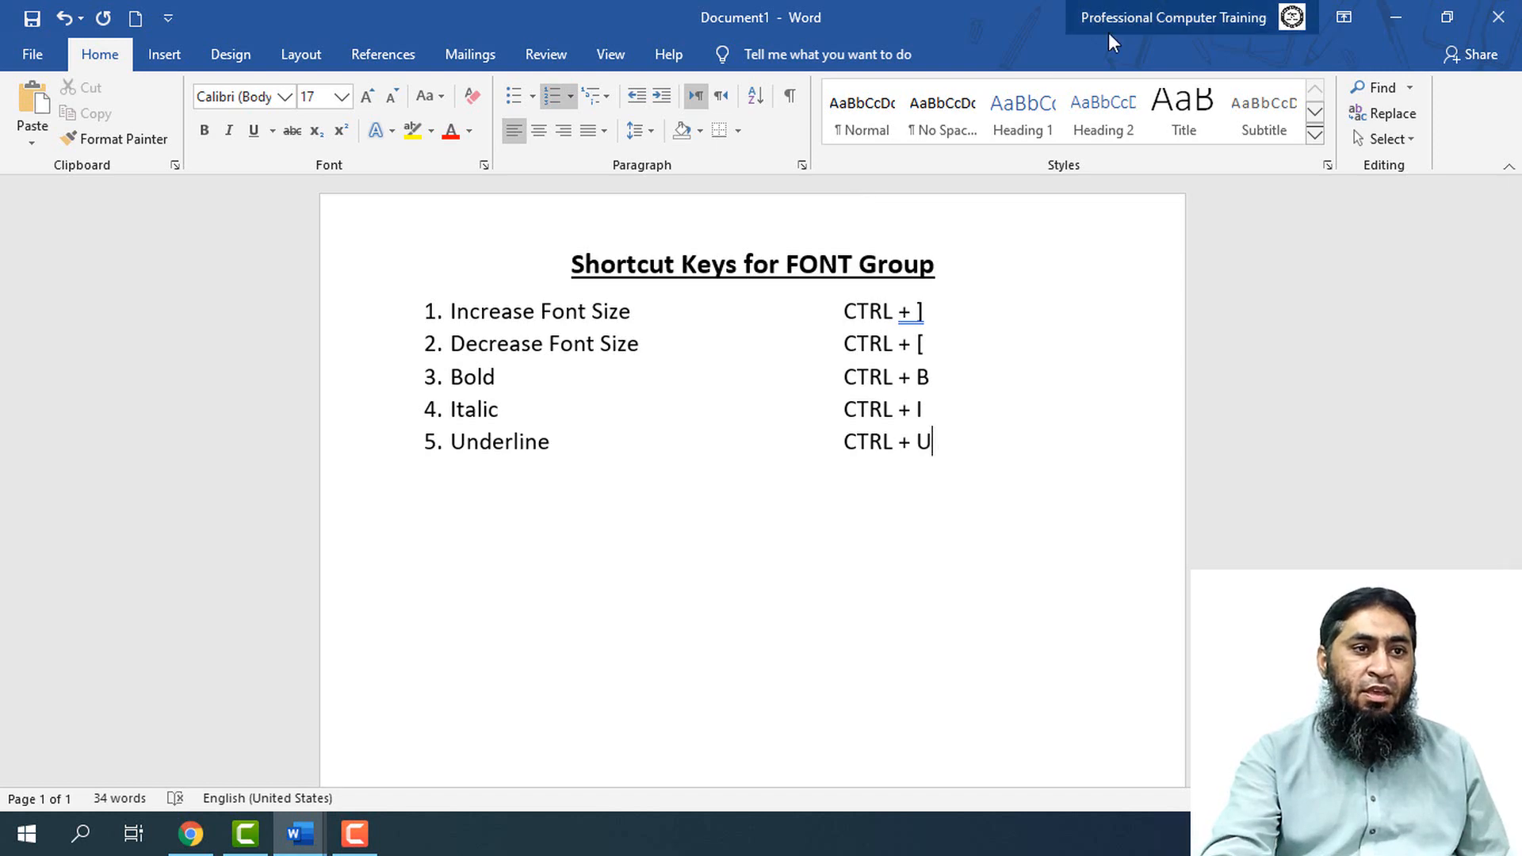
Switch to Document4 and make the second paragraph, "To make your document look…", bold, italic and underlined
click(360, 773)
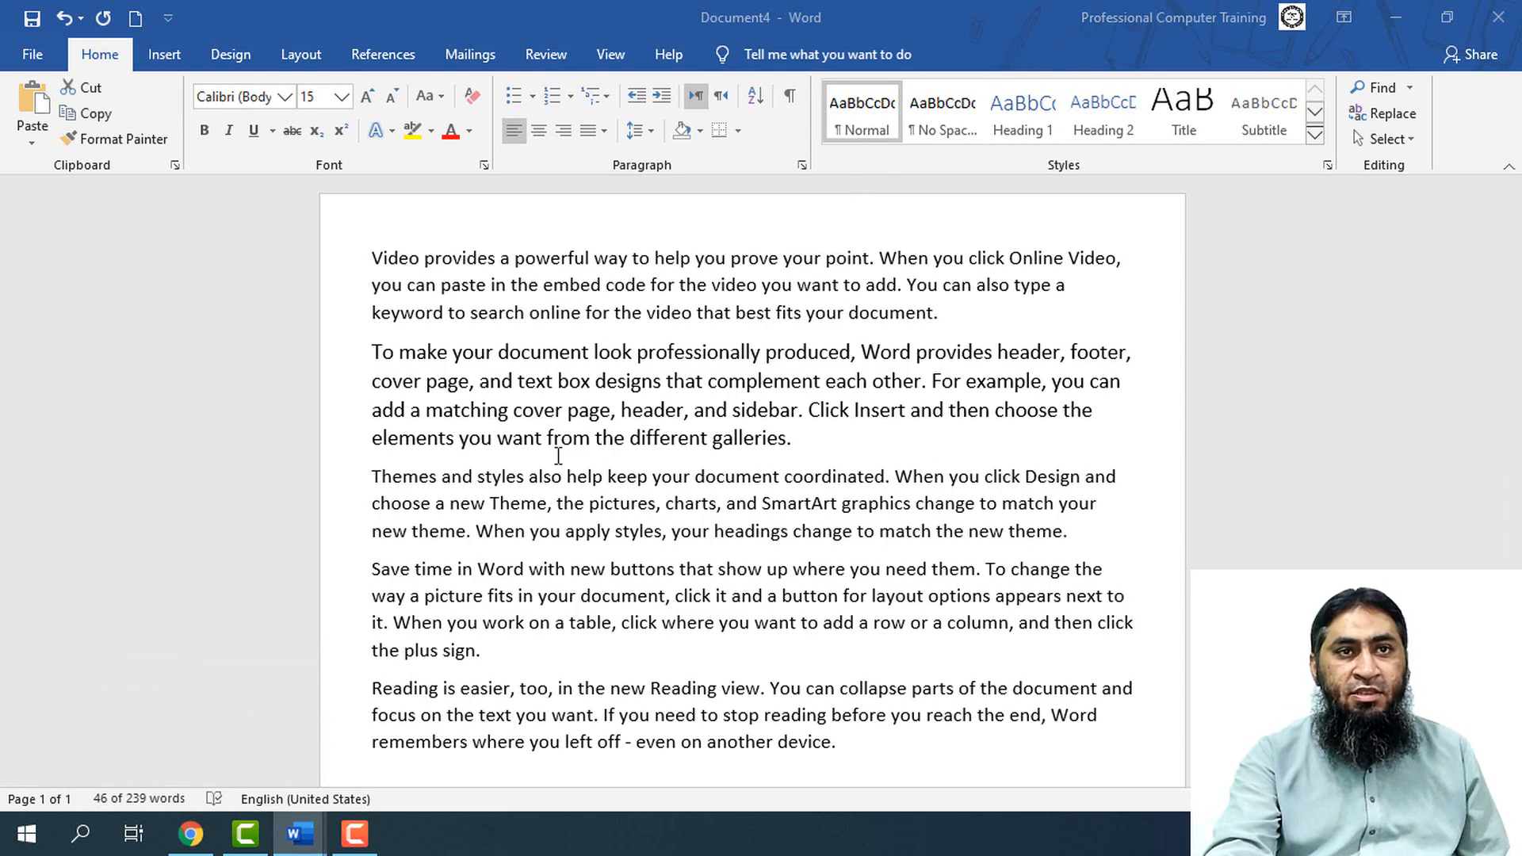
triple_click(581, 383)
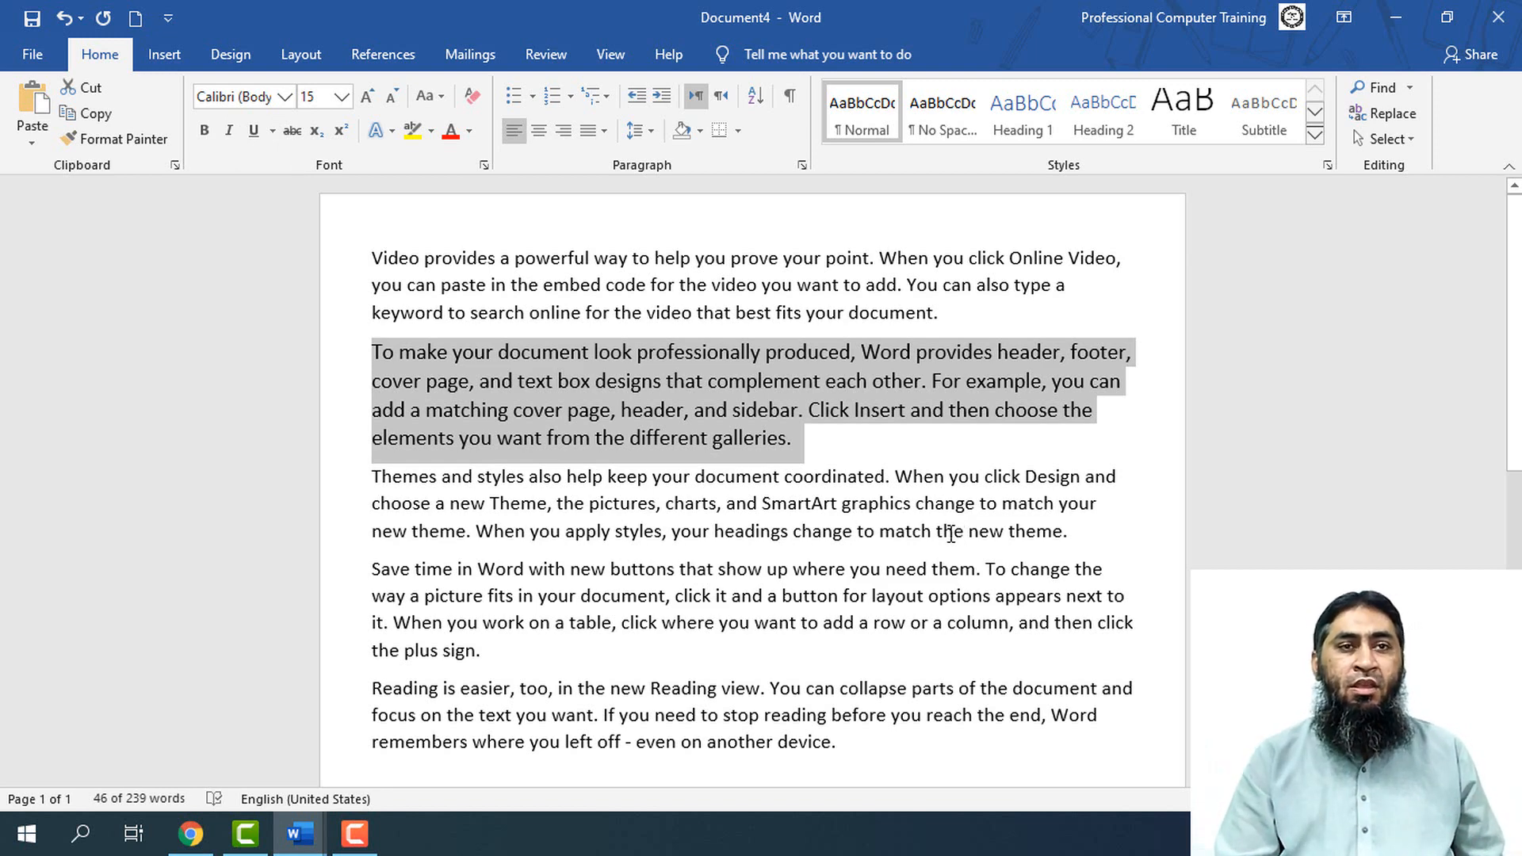
key(ctrl+b)
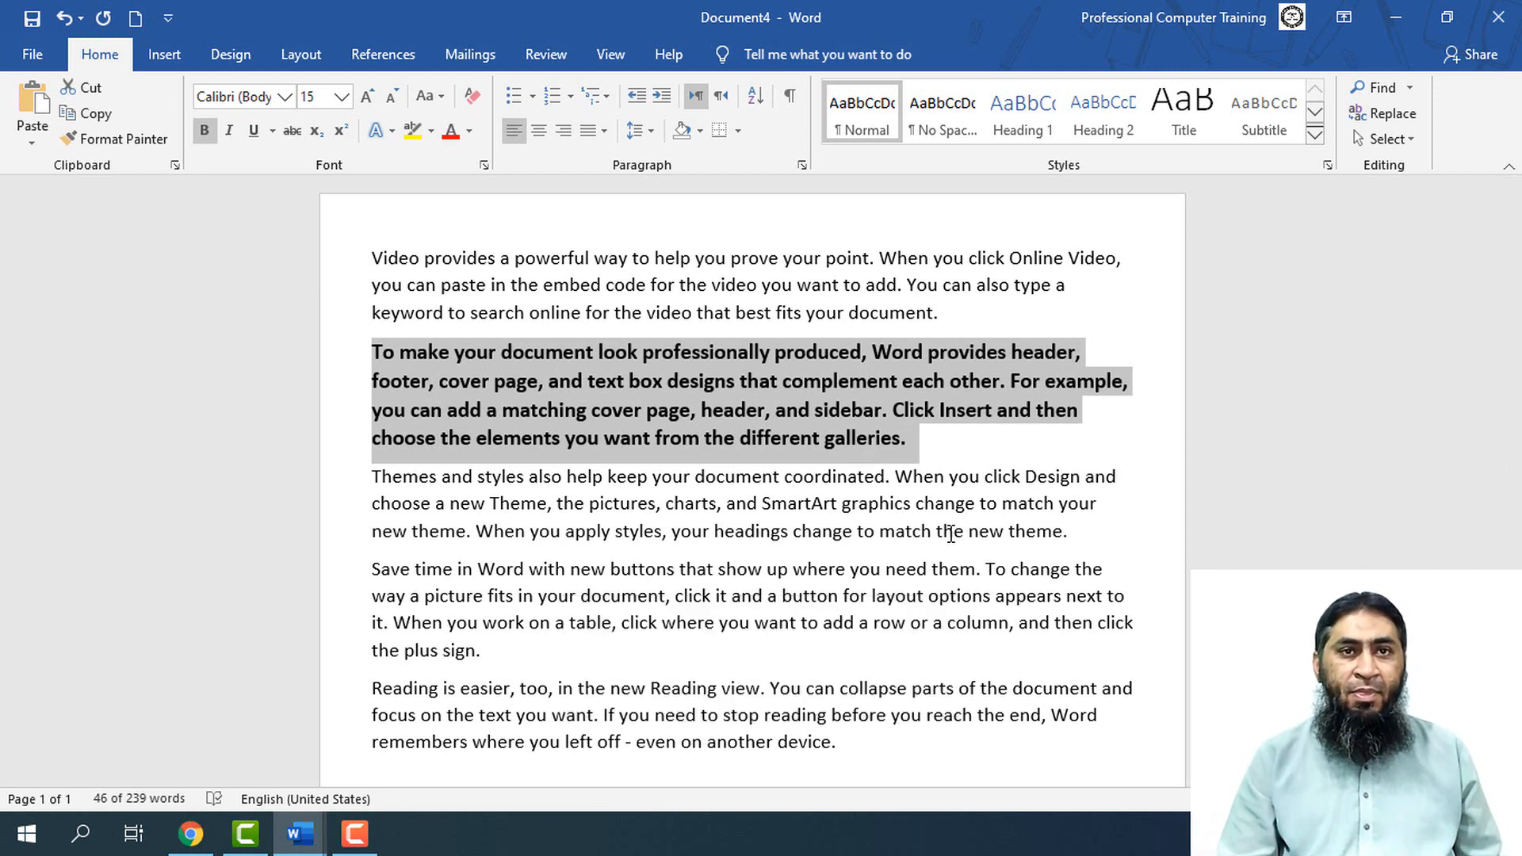
key(ctrl+i)
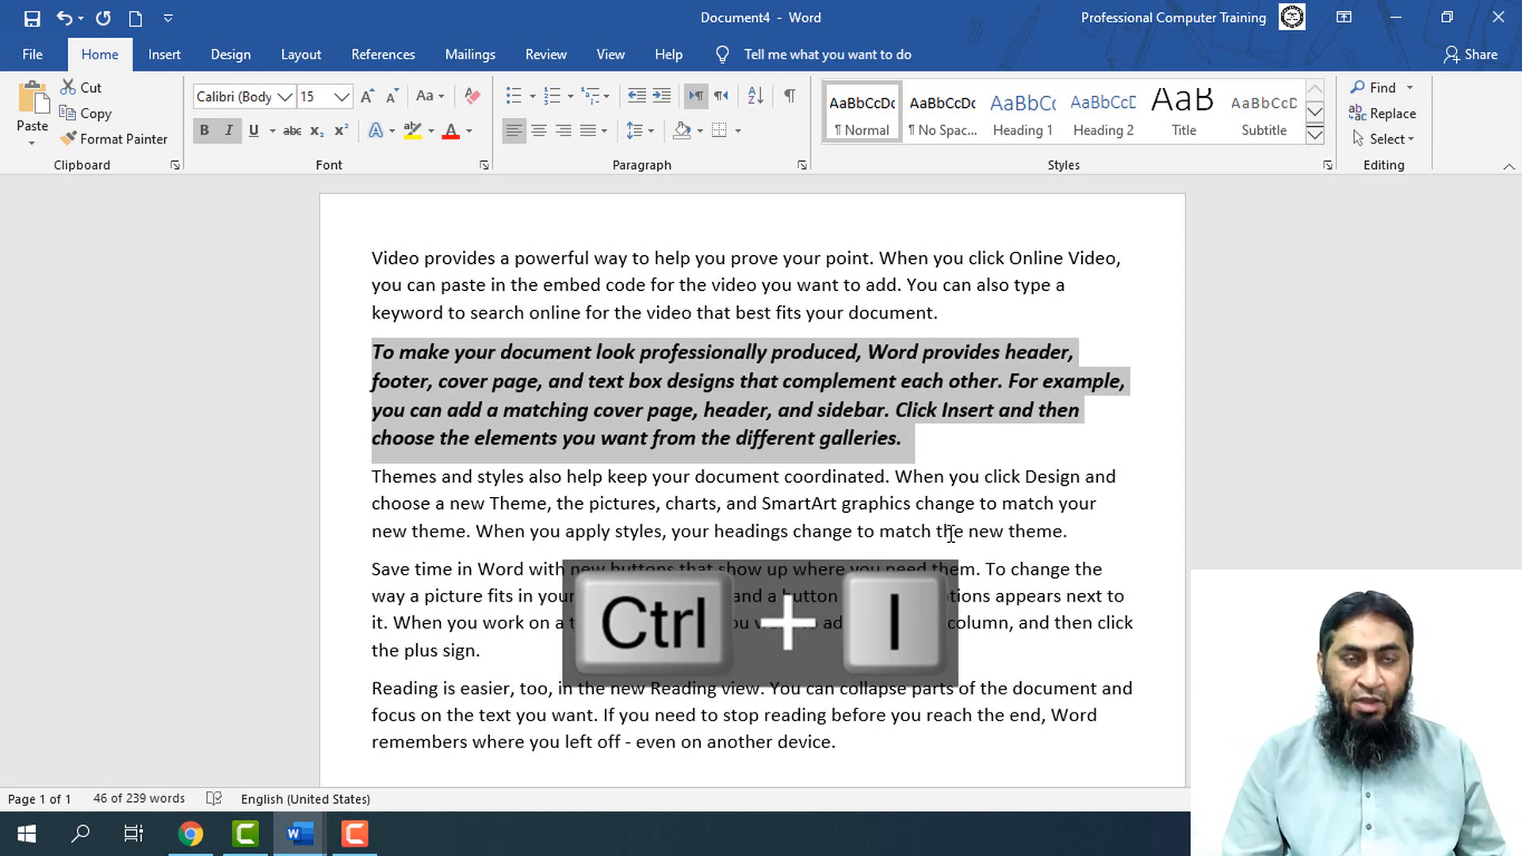
key(ctrl+u)
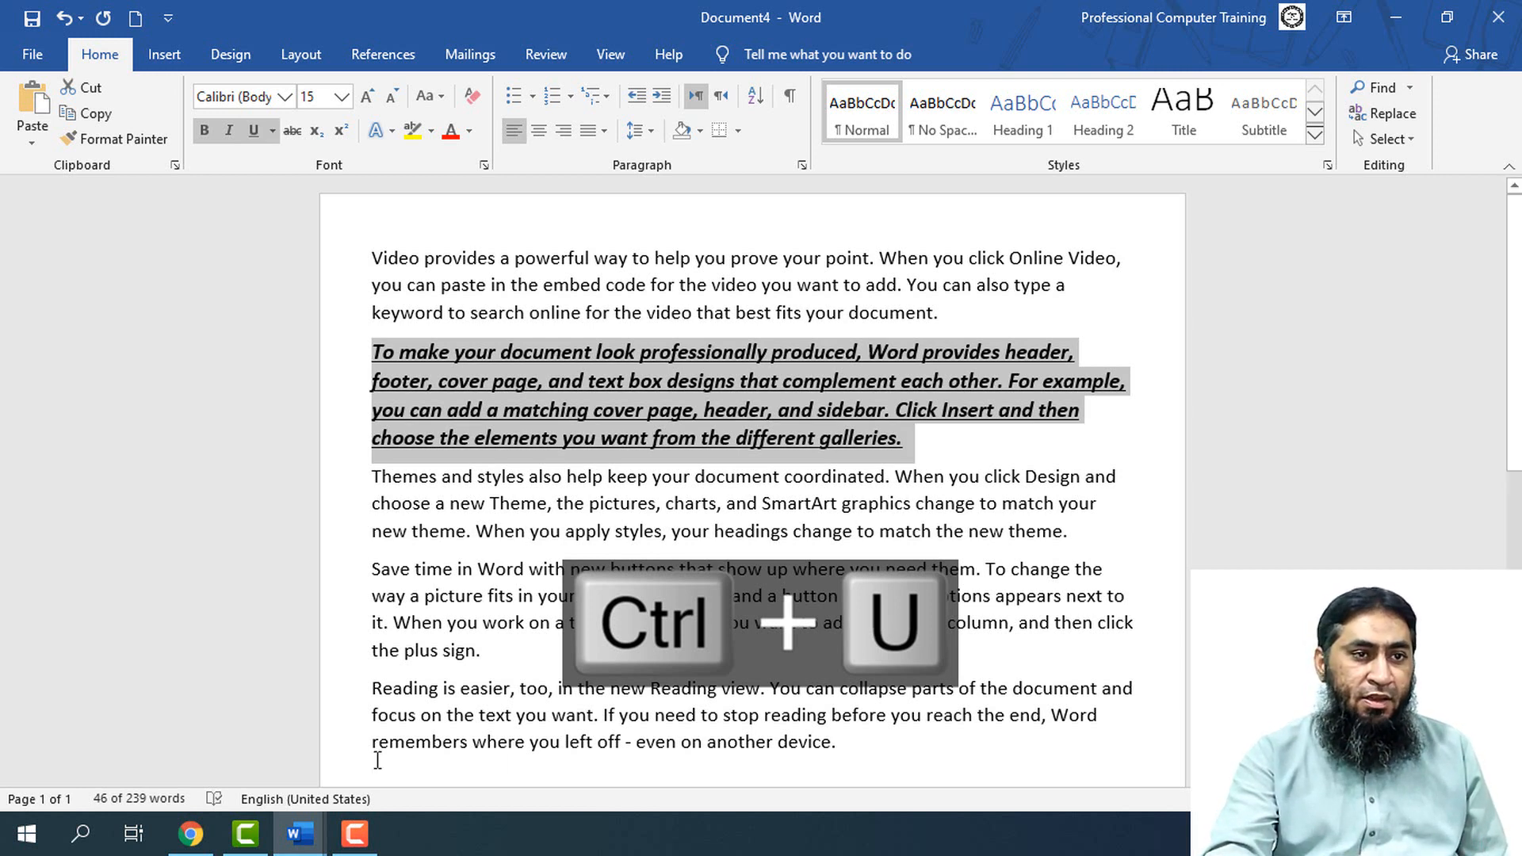
Switch back to Document1 and duplicate the Underline entry with its shortcut as item 6
click(314, 827)
click(227, 770)
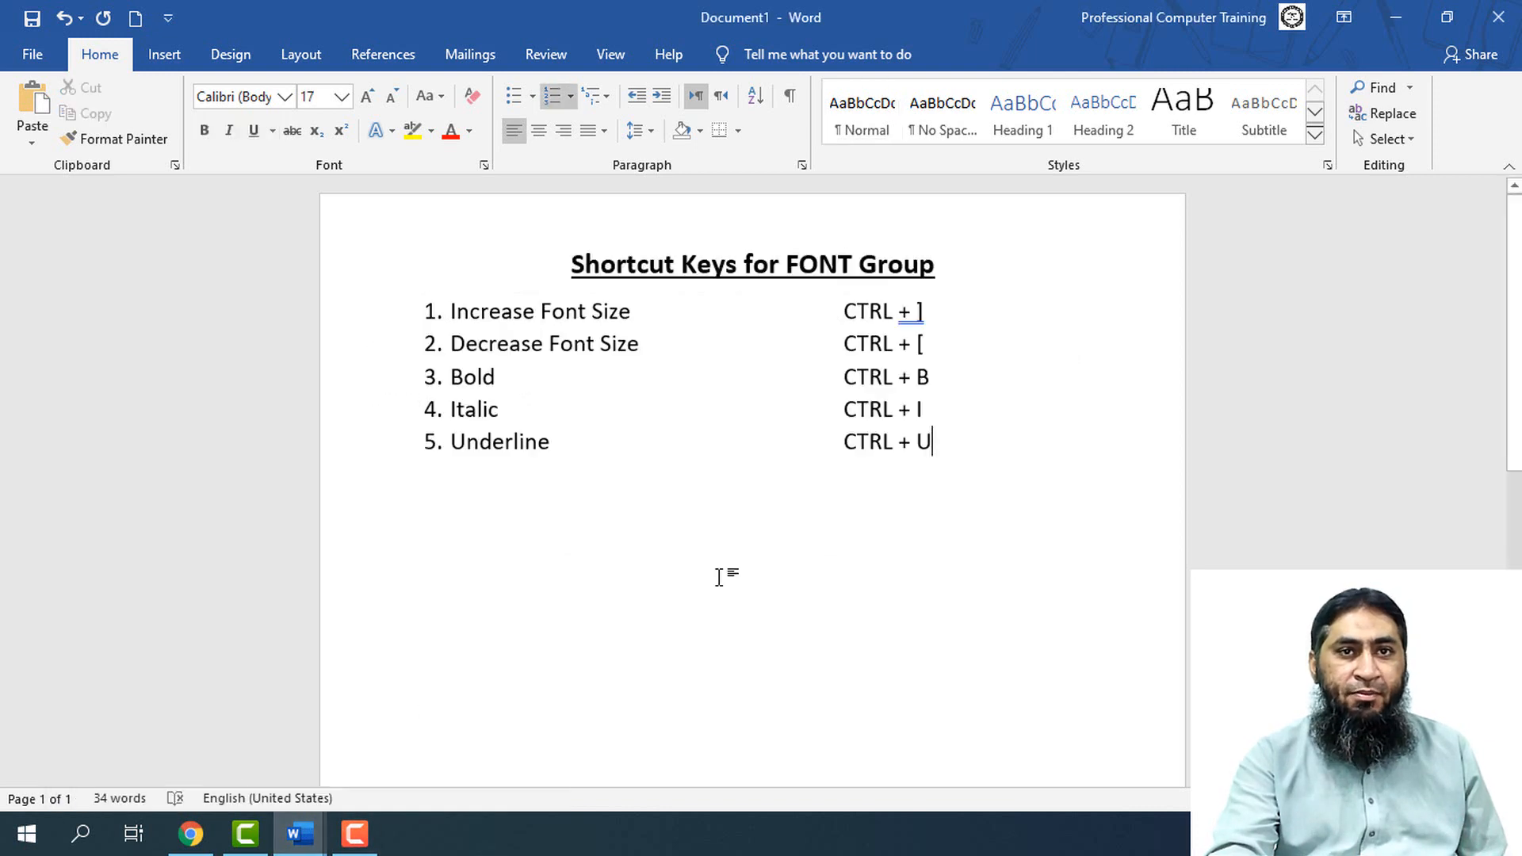
drag(904, 440, 476, 442)
key(ctrl+c)
key(End)
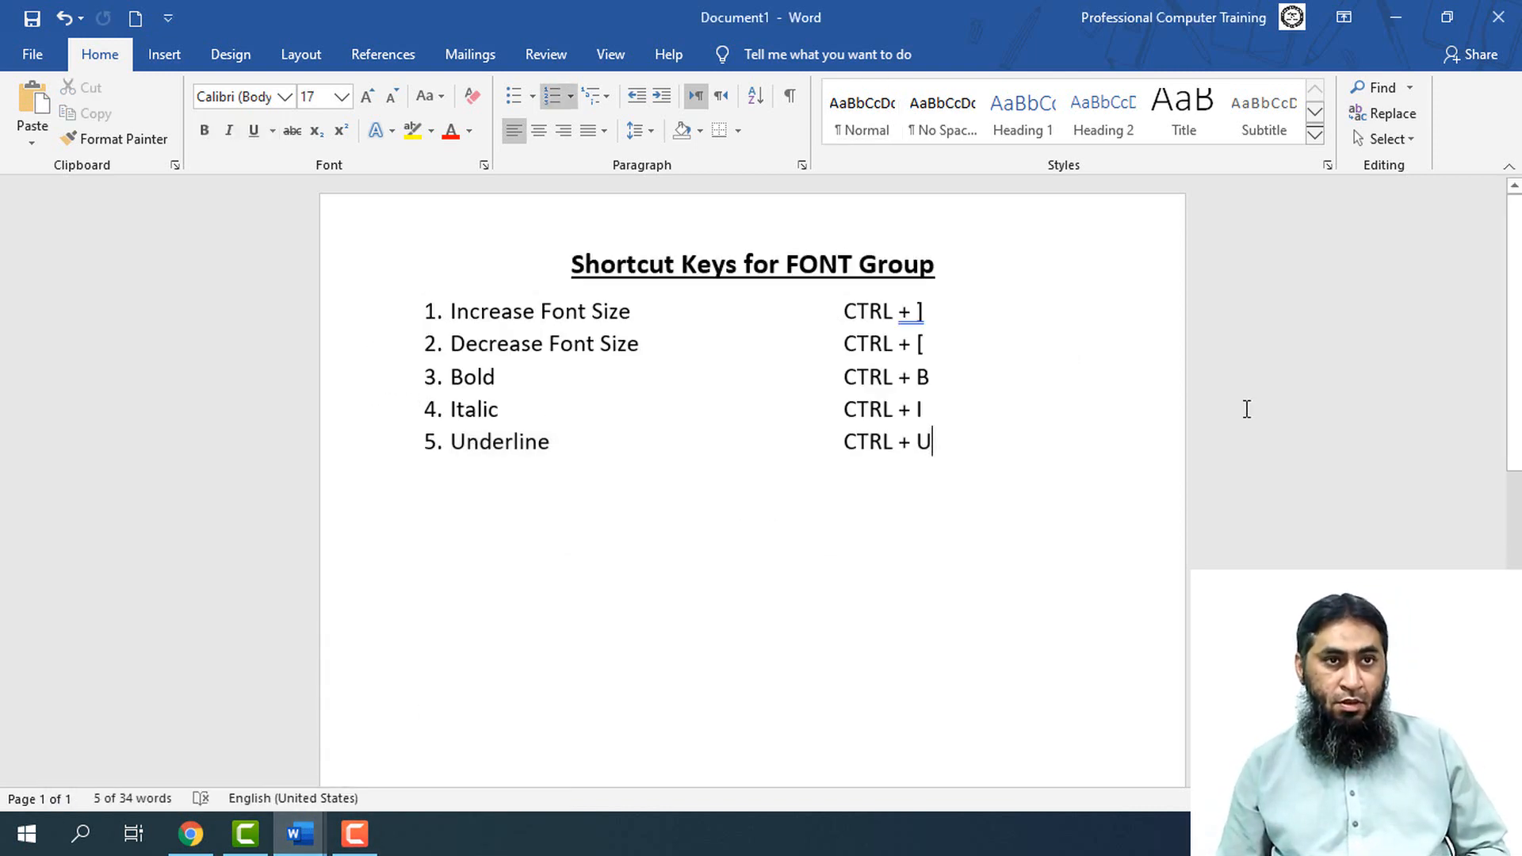
key(Return)
key(ctrl+v)
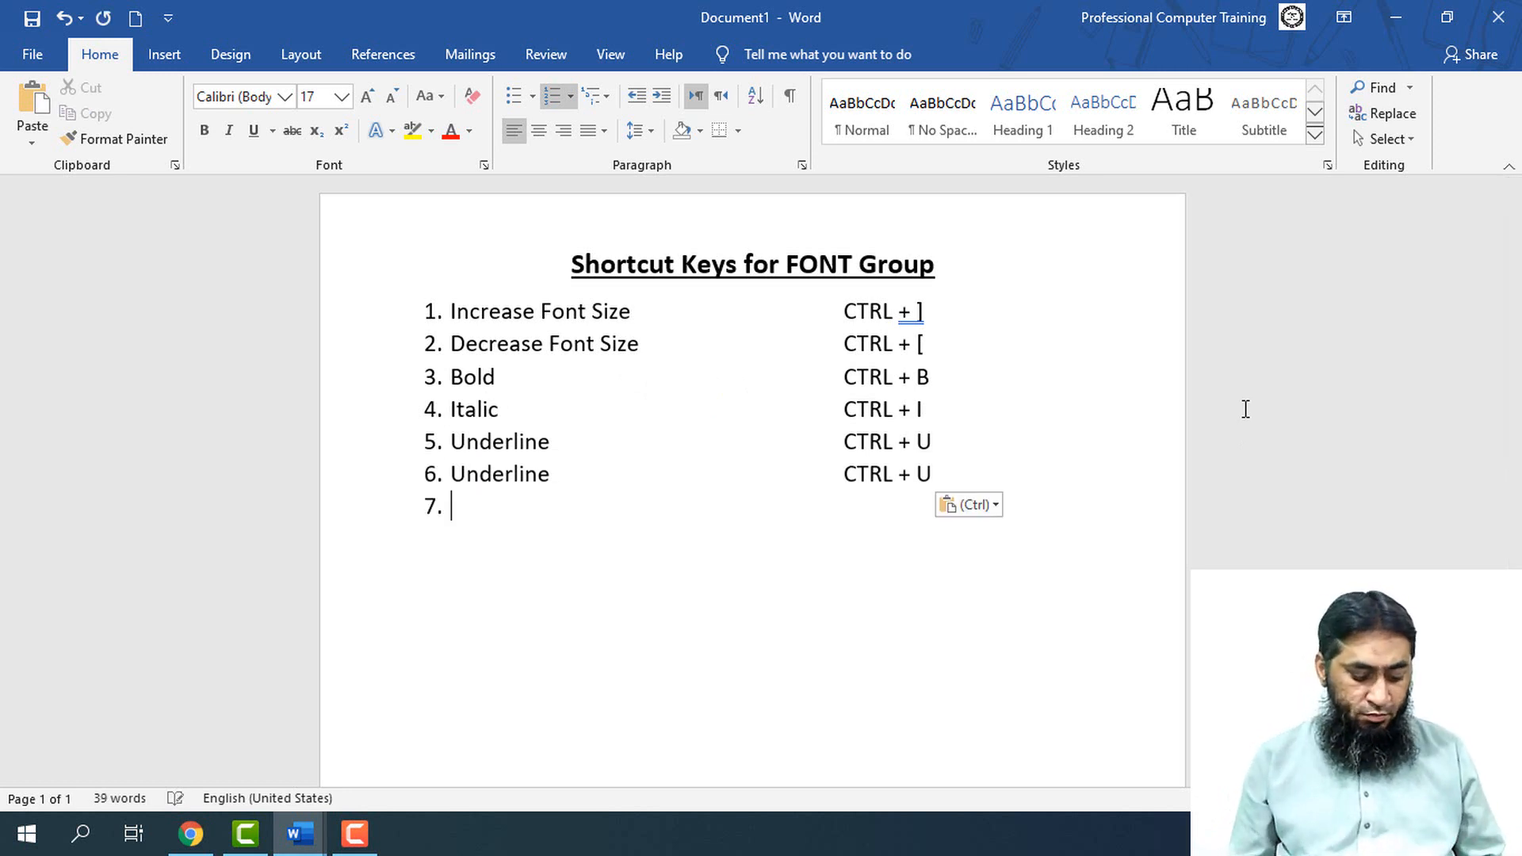
Change the name of item 6 to "Double Underline"
key(Up)
text(Doubl)
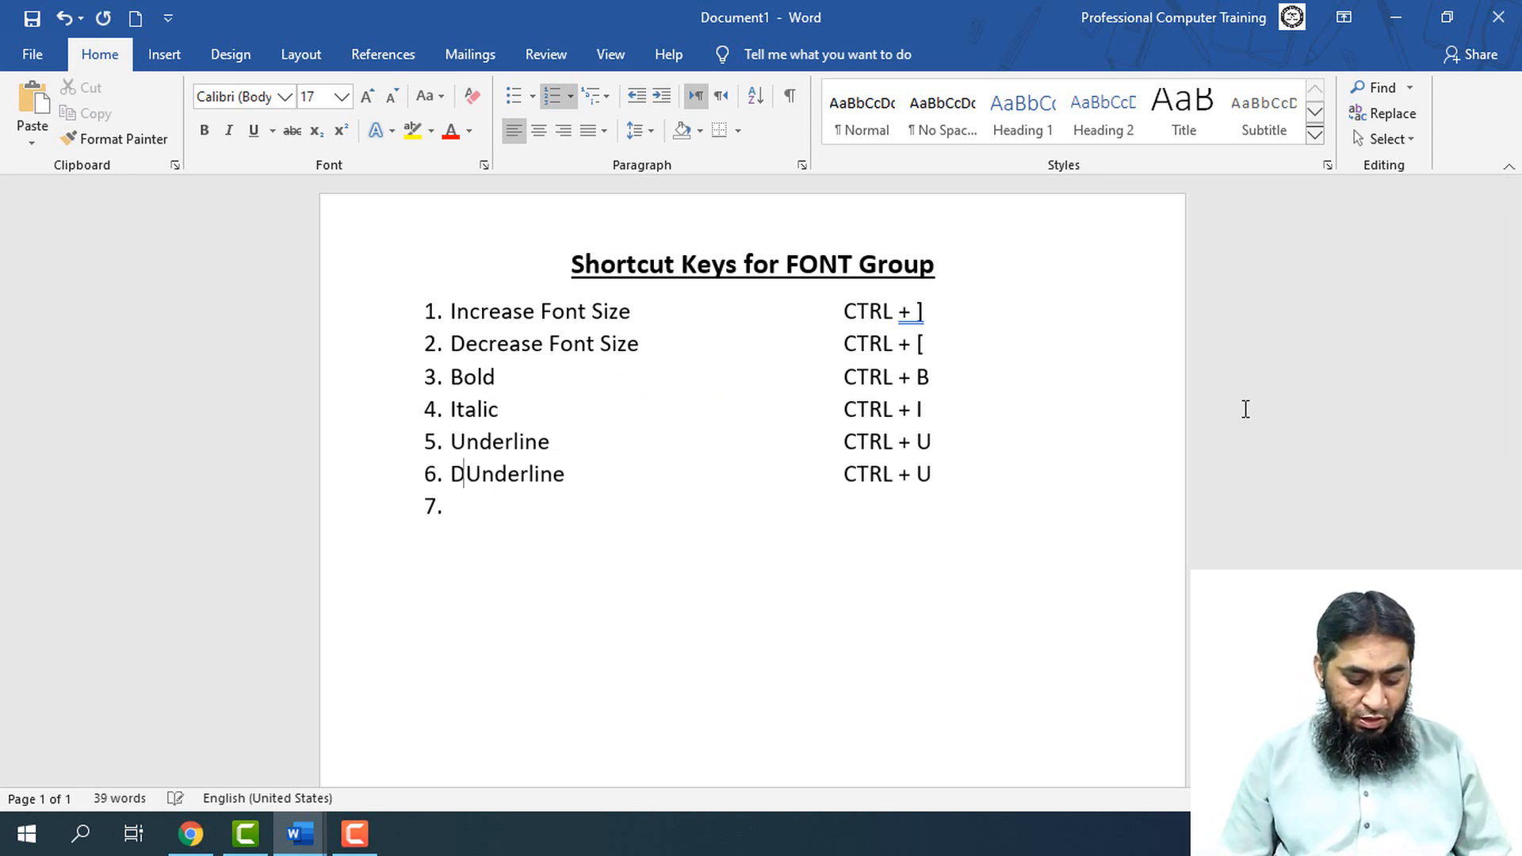
text(e)
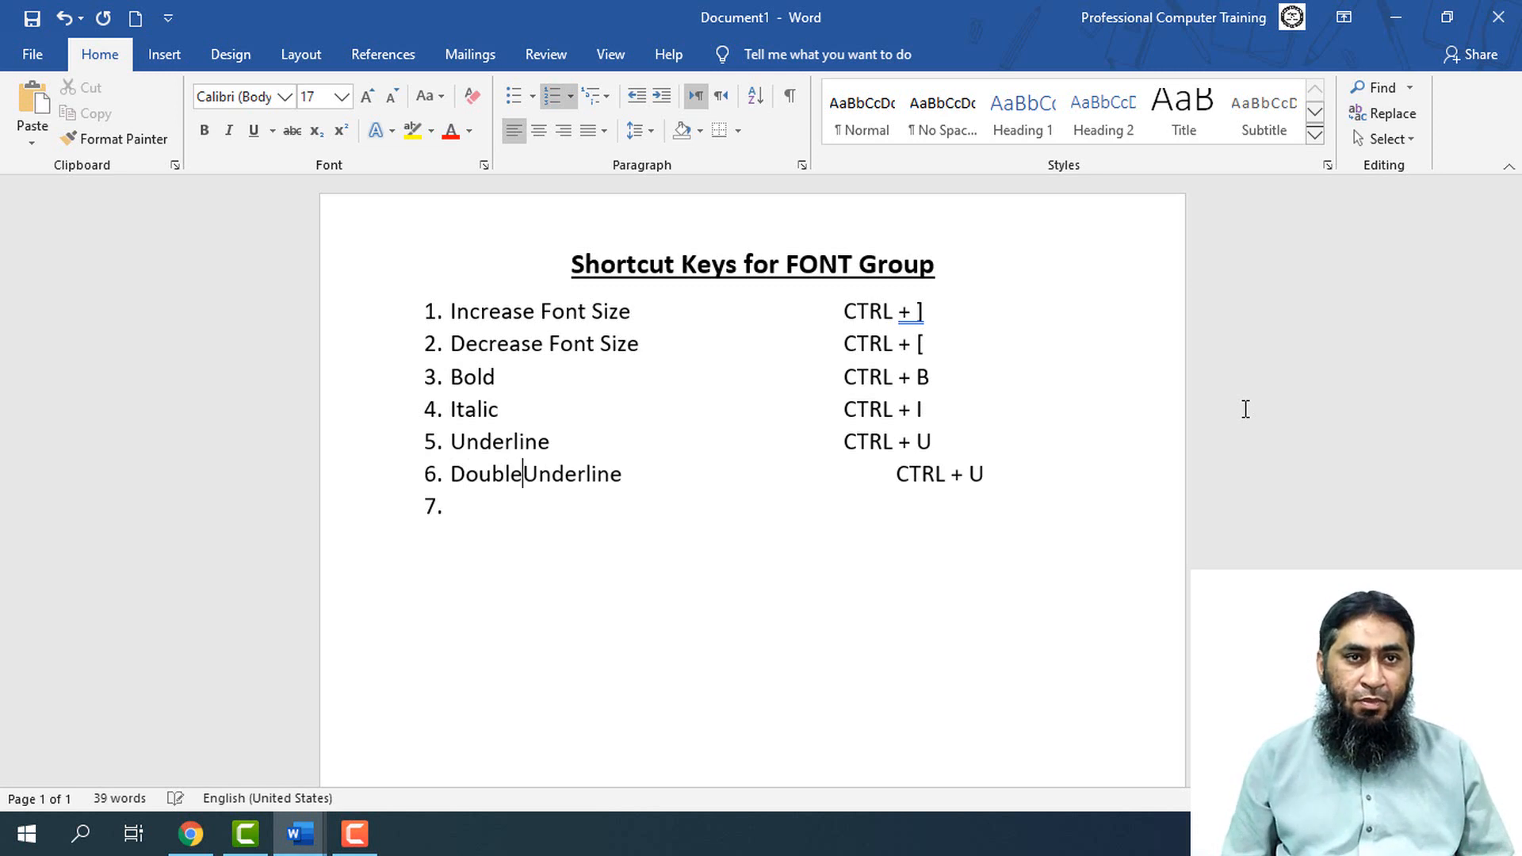
Remove the extra tab spacing after "Double Underline" so its shortcut aligns with the column above
key(Right)
key(Right)
key(Right)
key(Right)
key(Right)
key(Right)
key(Right)
key(Right)
key(Right)
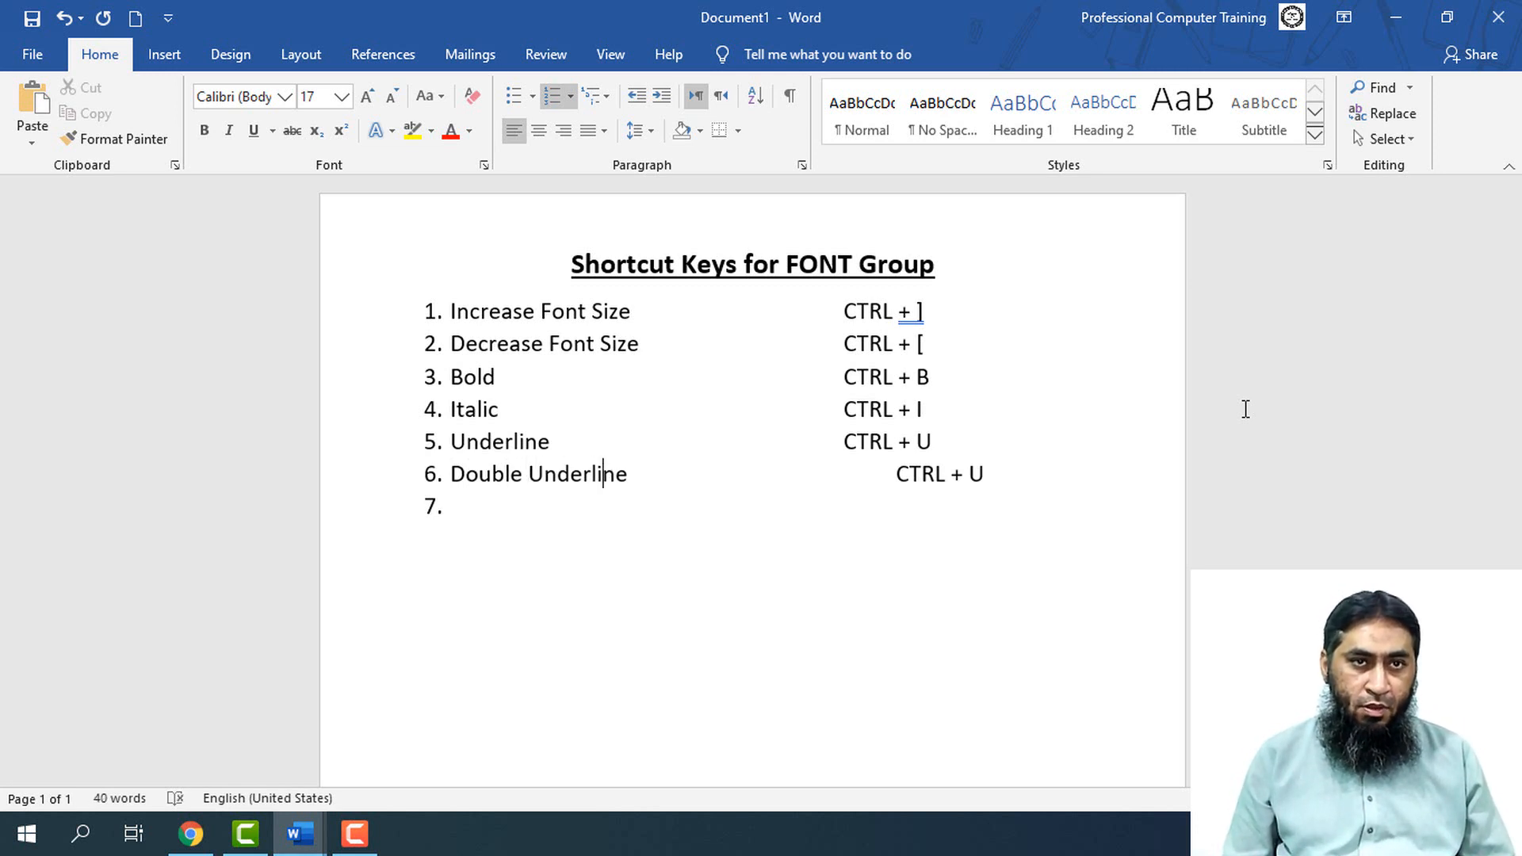
key(Delete)
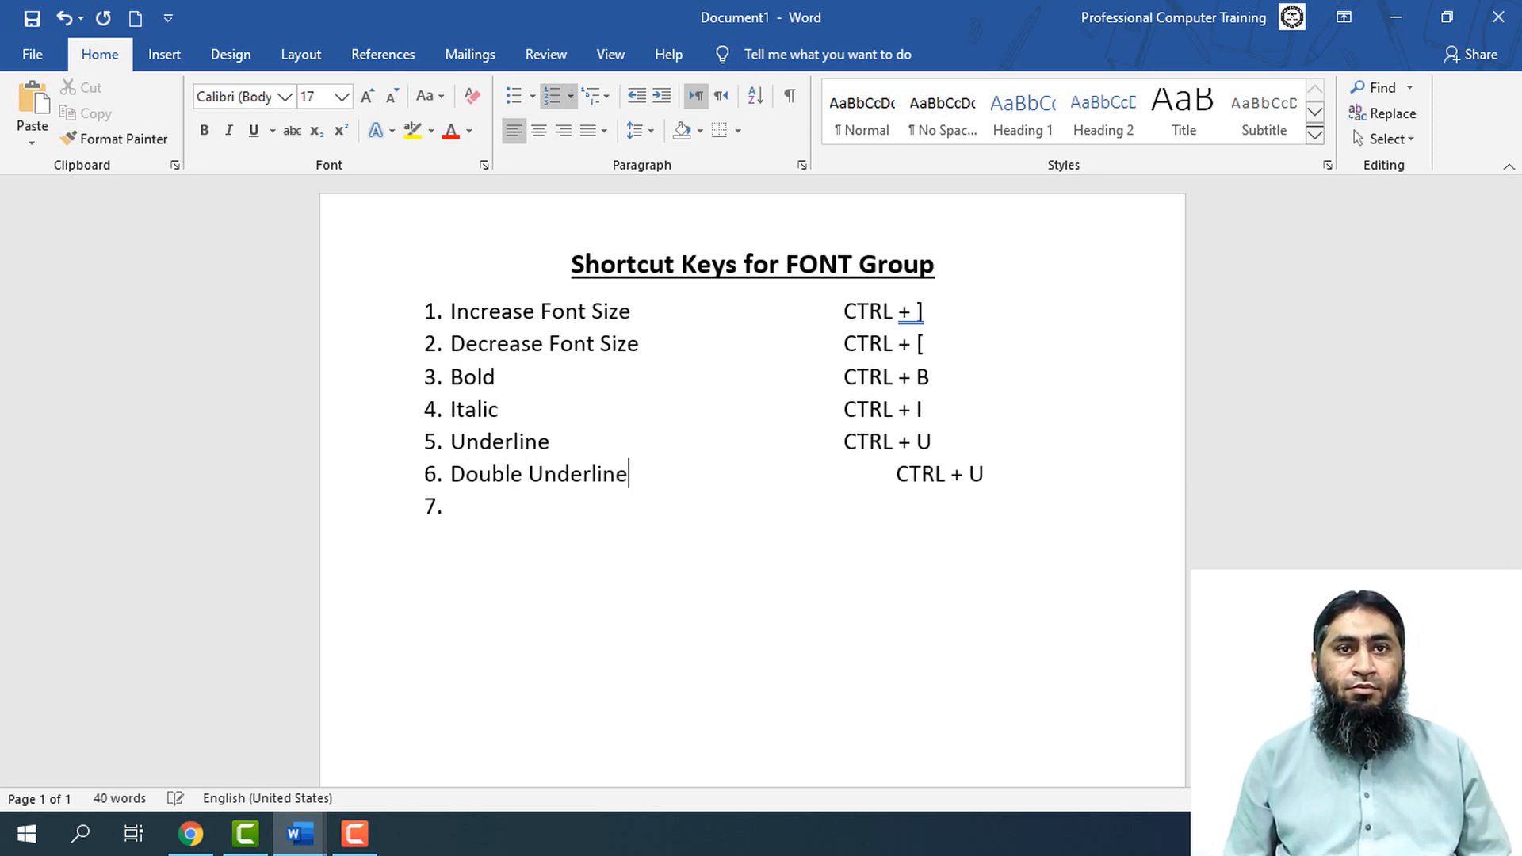
key(Delete)
key(Right)
key(Right)
key(Right)
key(Right)
key(Right)
key(Right)
key(Right)
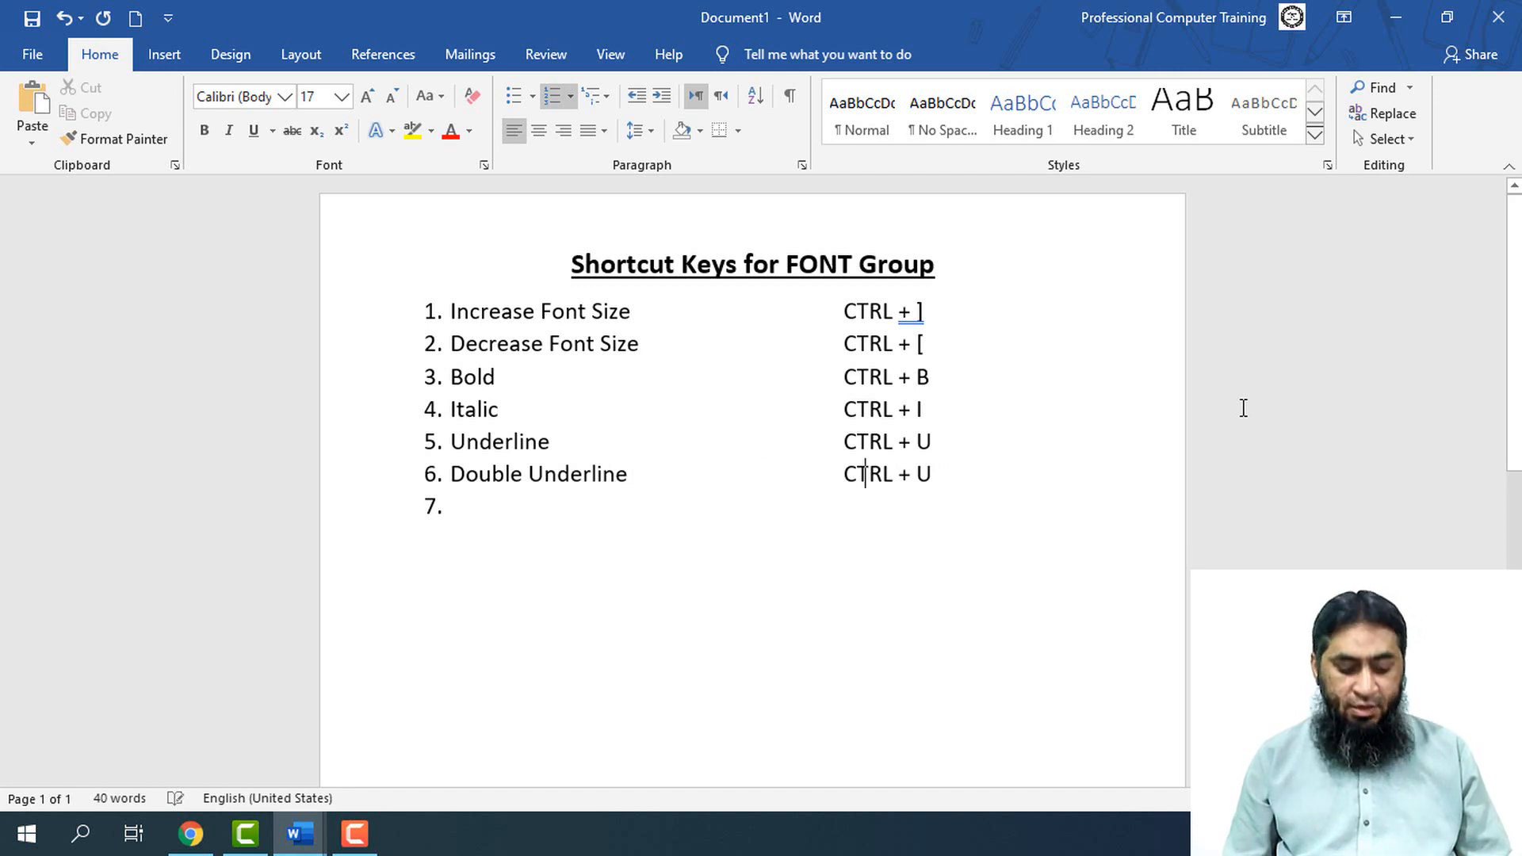
Change the Double Underline shortcut to "CTRL + SHIFT + D"
key(End)
key(Left)
text(S)
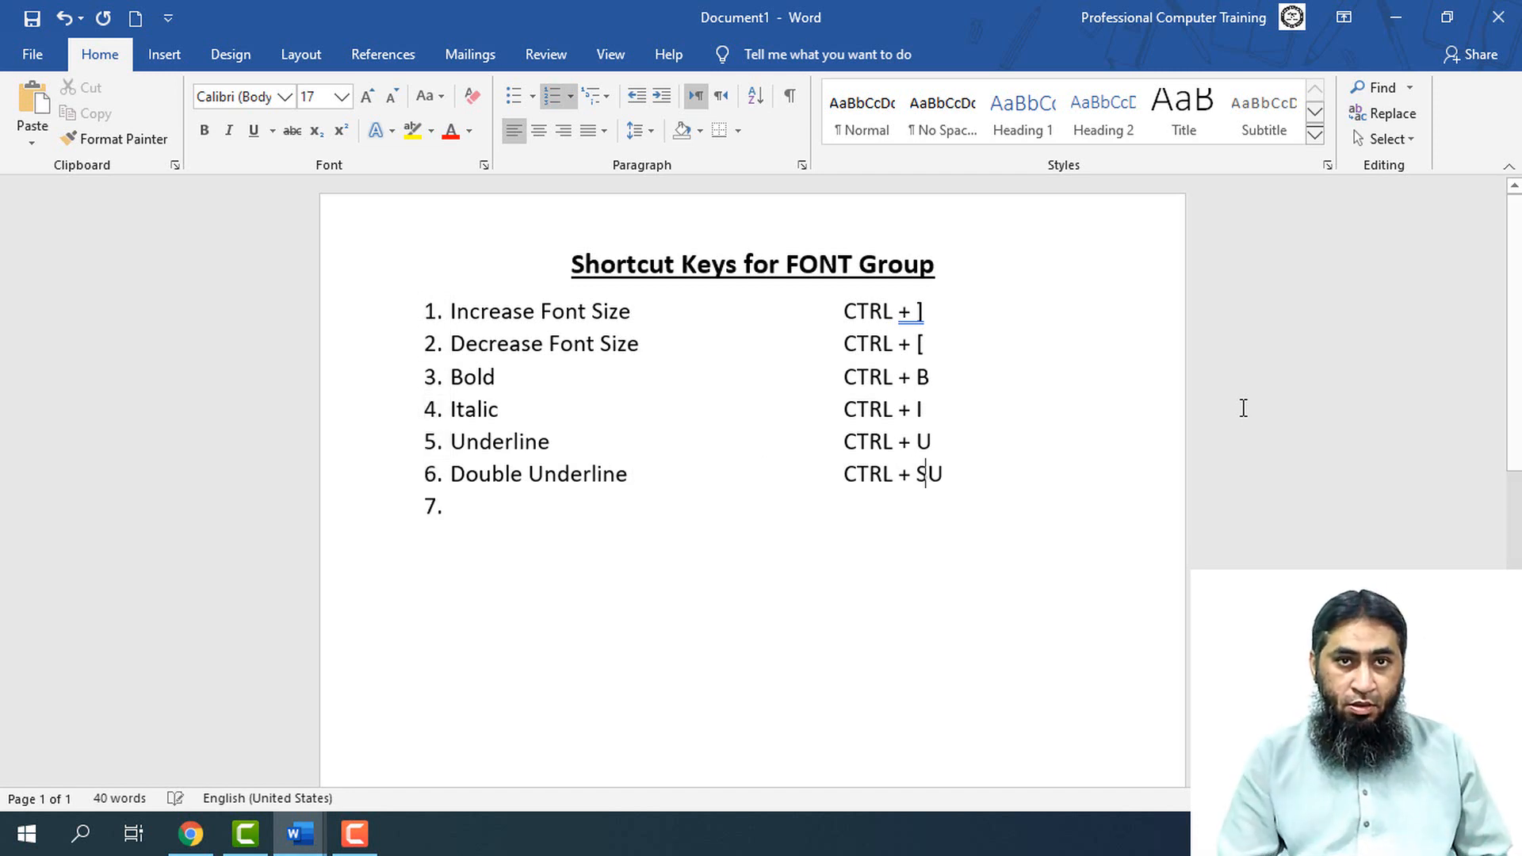
text(HIFT)
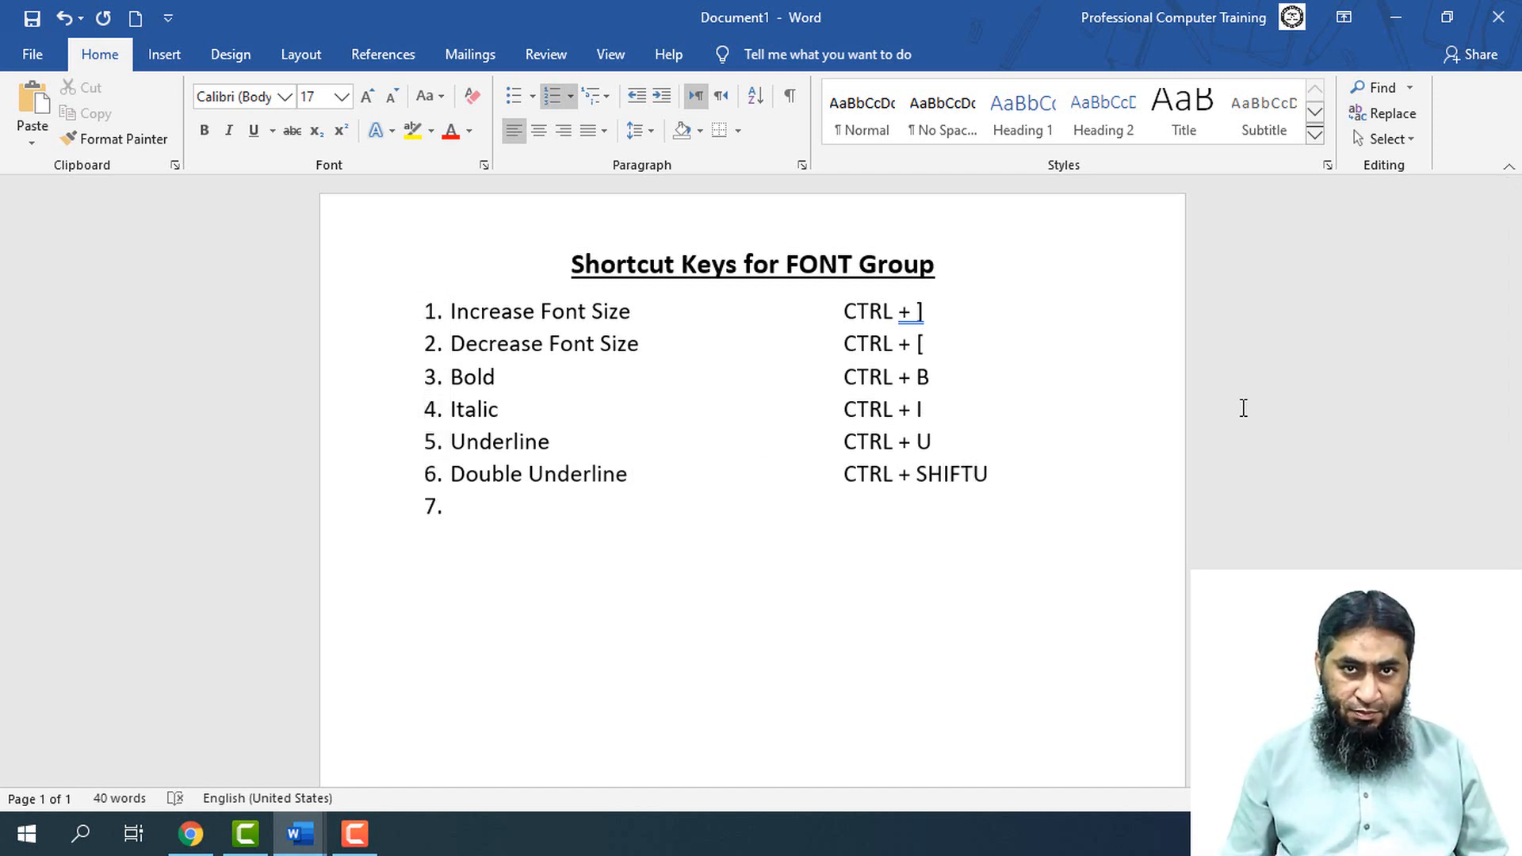
text( +)
key(shift+Right)
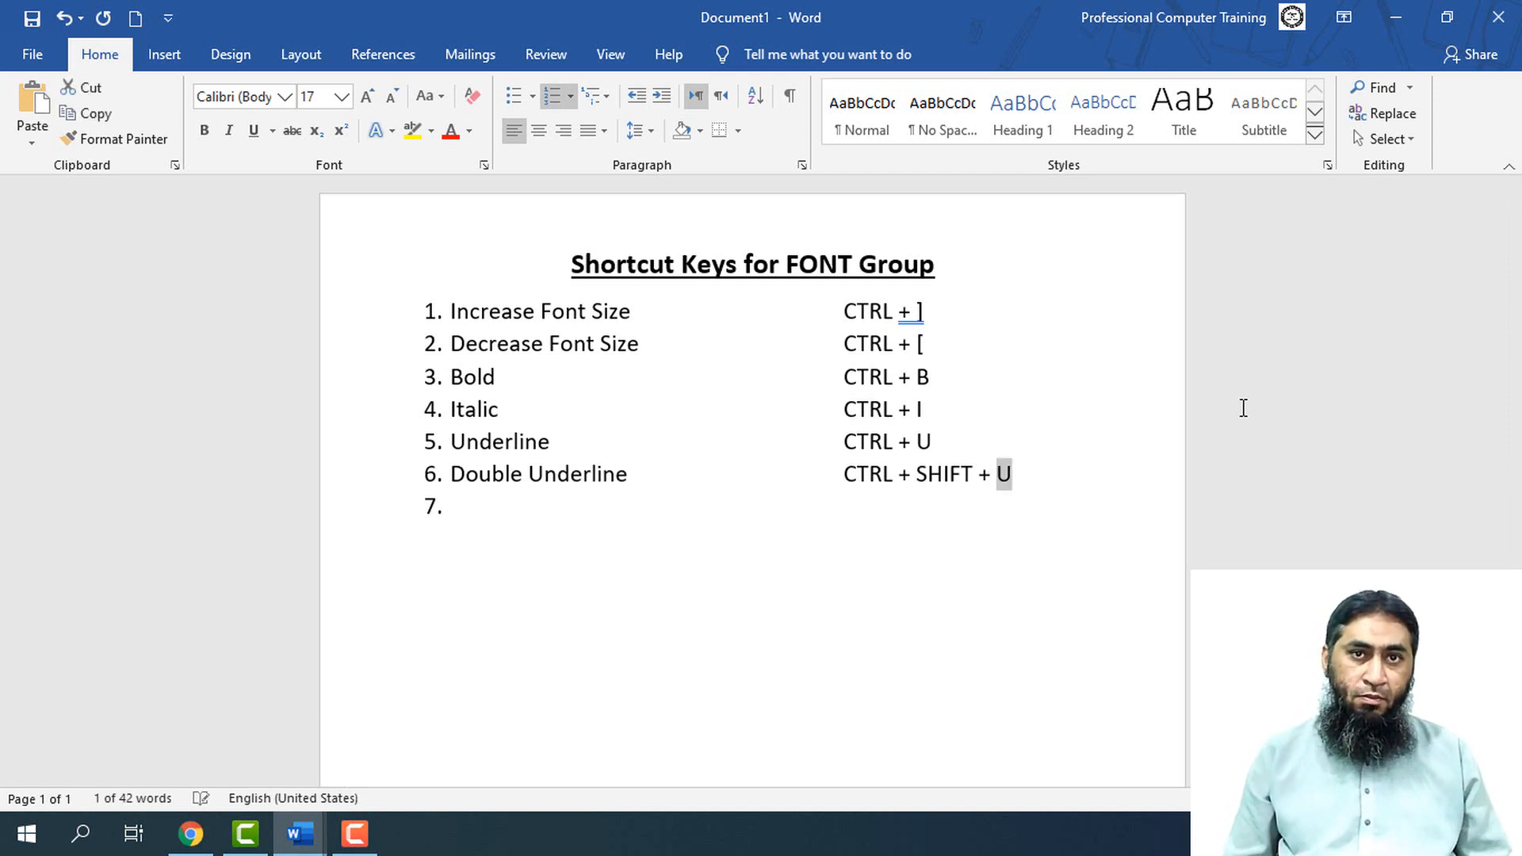
text(D)
Copy the shortcut text of the Double Underline entry
key(shift+Left)
key(shift+Left)
key(shift+Left)
key(shift+Left)
key(shift+Left)
key(shift+Left)
key(shift+Left)
key(shift+Left)
key(shift+Left)
key(shift+Left)
key(shift+Left)
key(shift+Left)
key(shift+Left)
key(shift+Left)
key(shift+Left)
key(shift+Left)
key(ctrl+c)
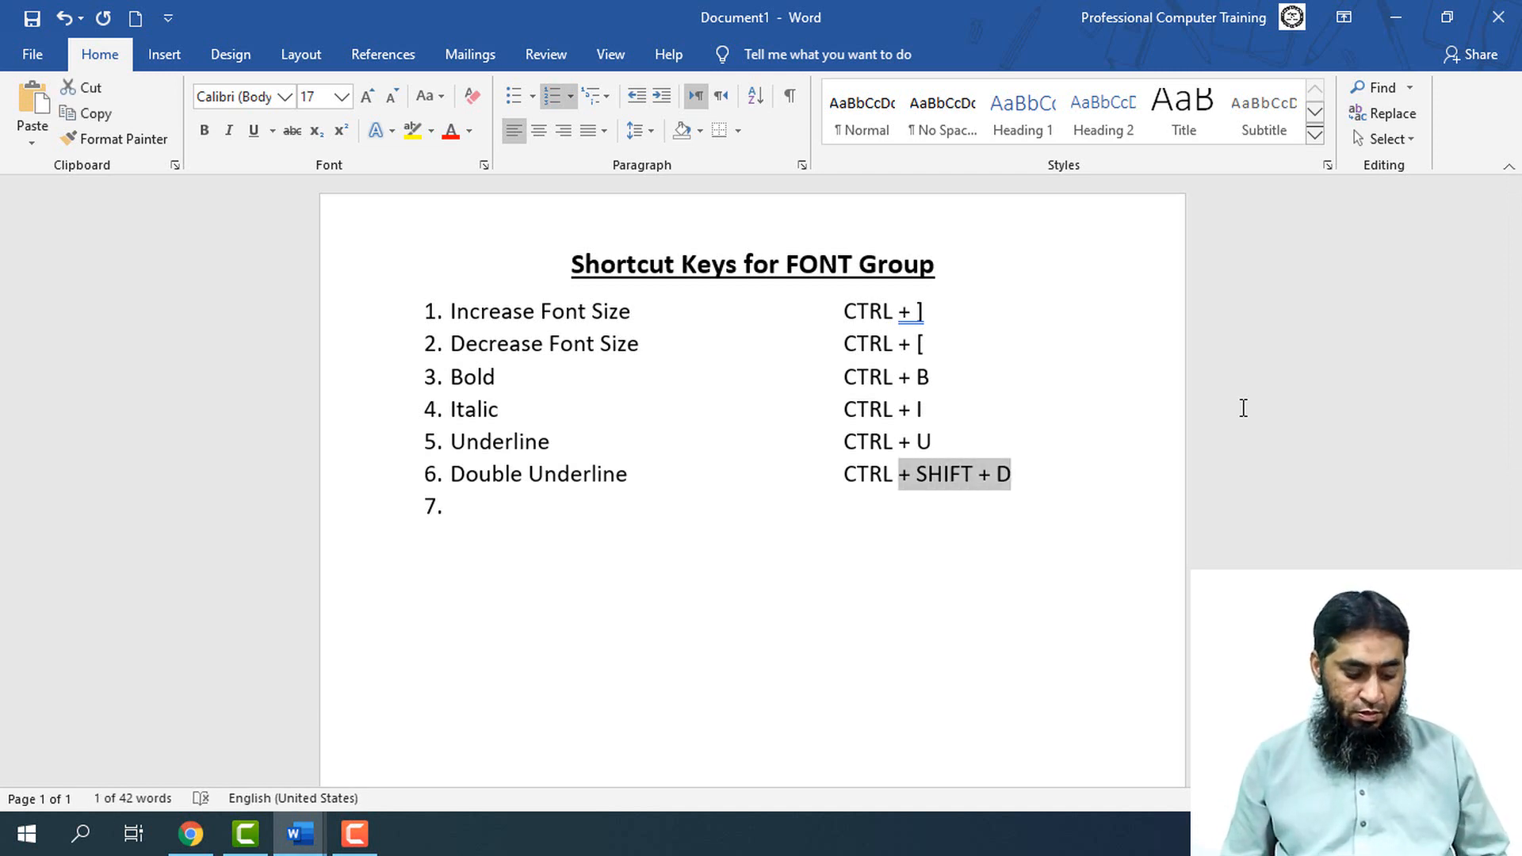
Name list item 7 "Word by Word Underline" and tab across to the shortcut column
key(Down)
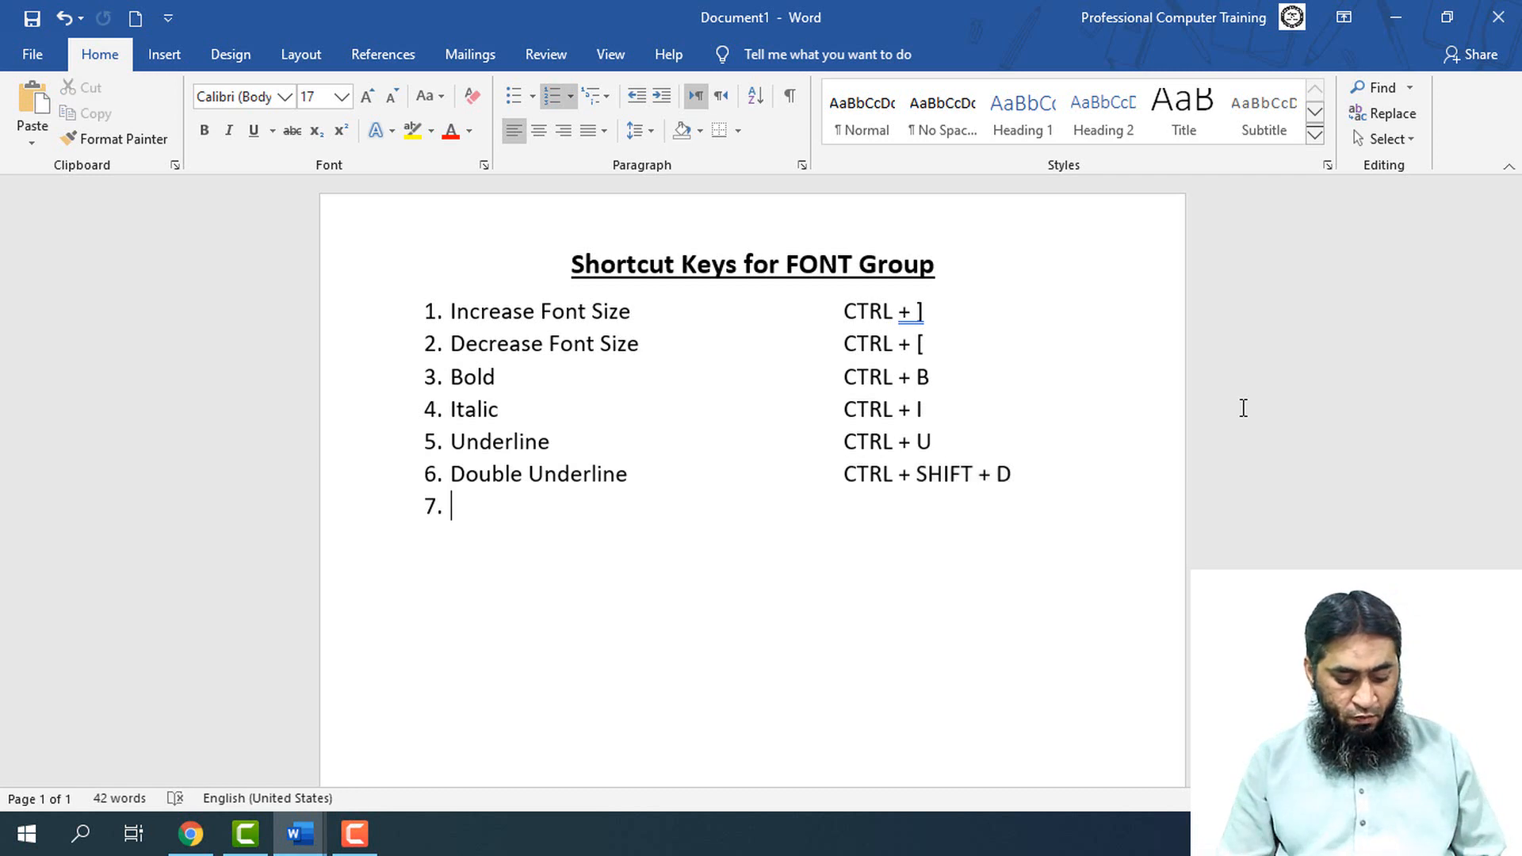
text(Word )
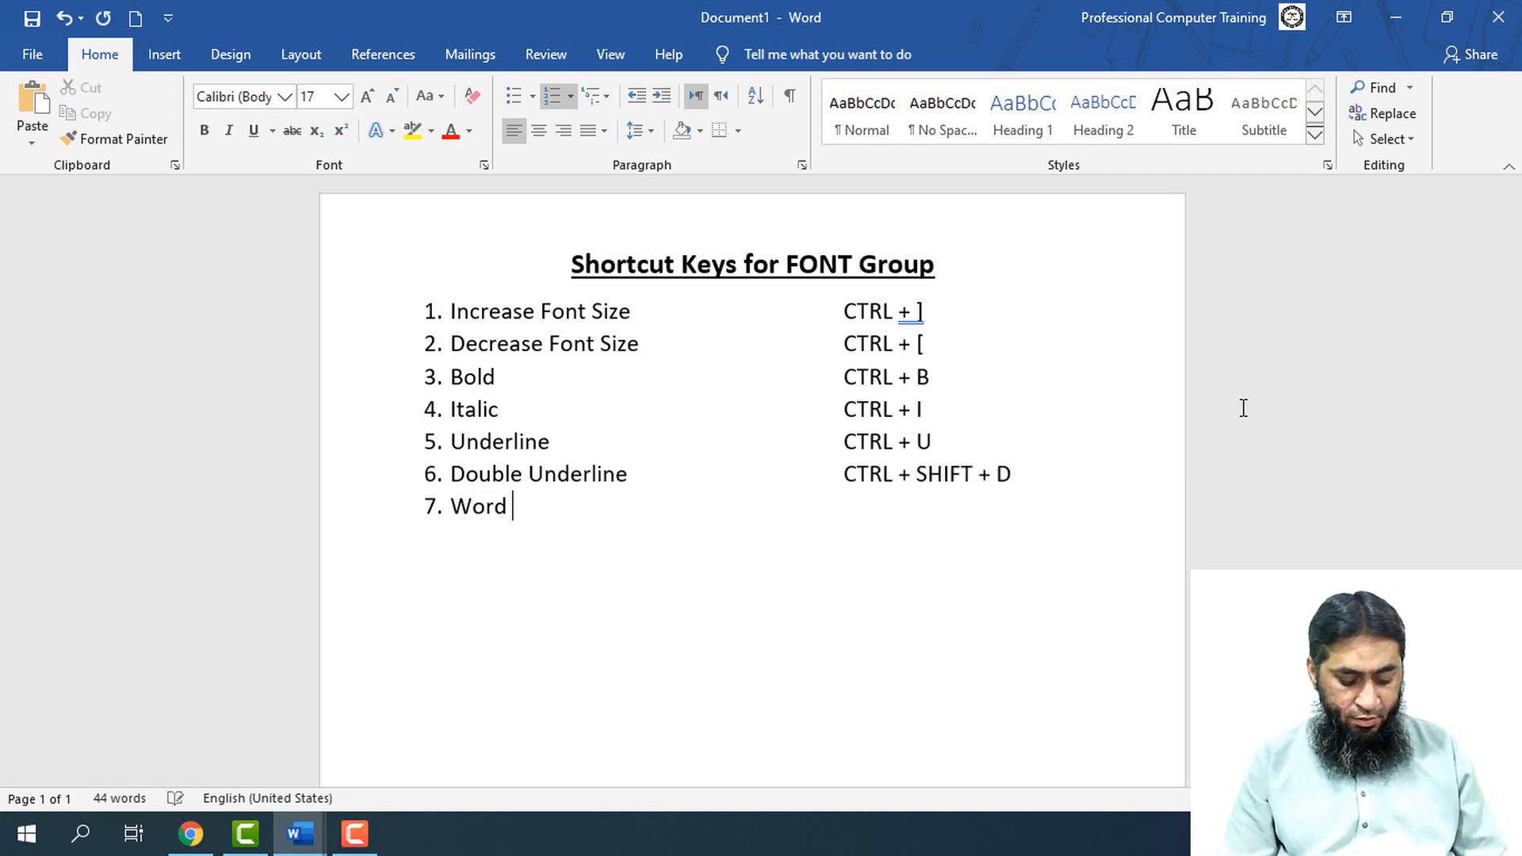
text(by Word )
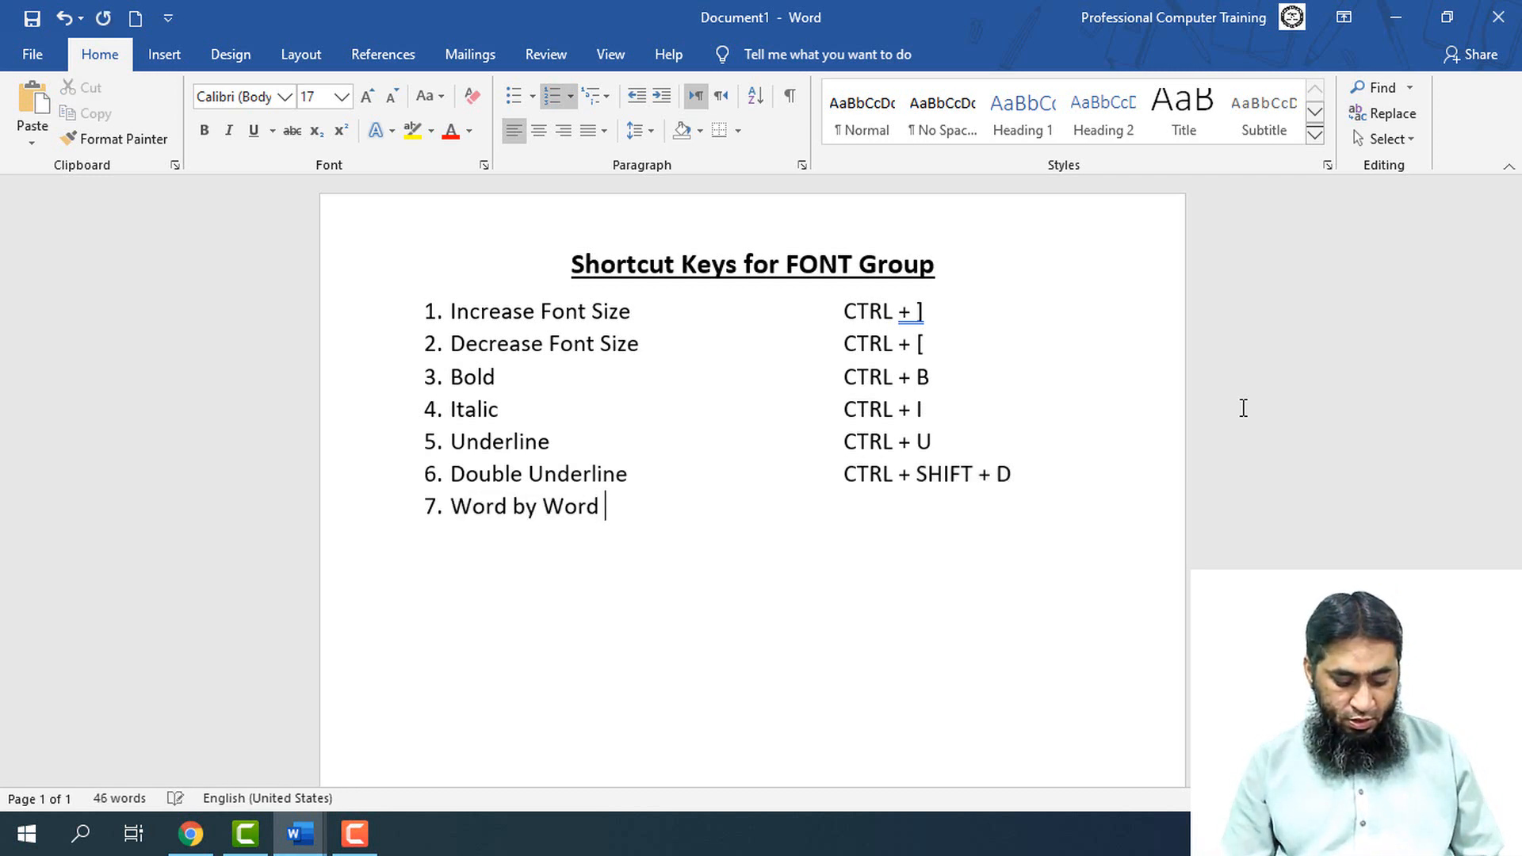
text(Unde)
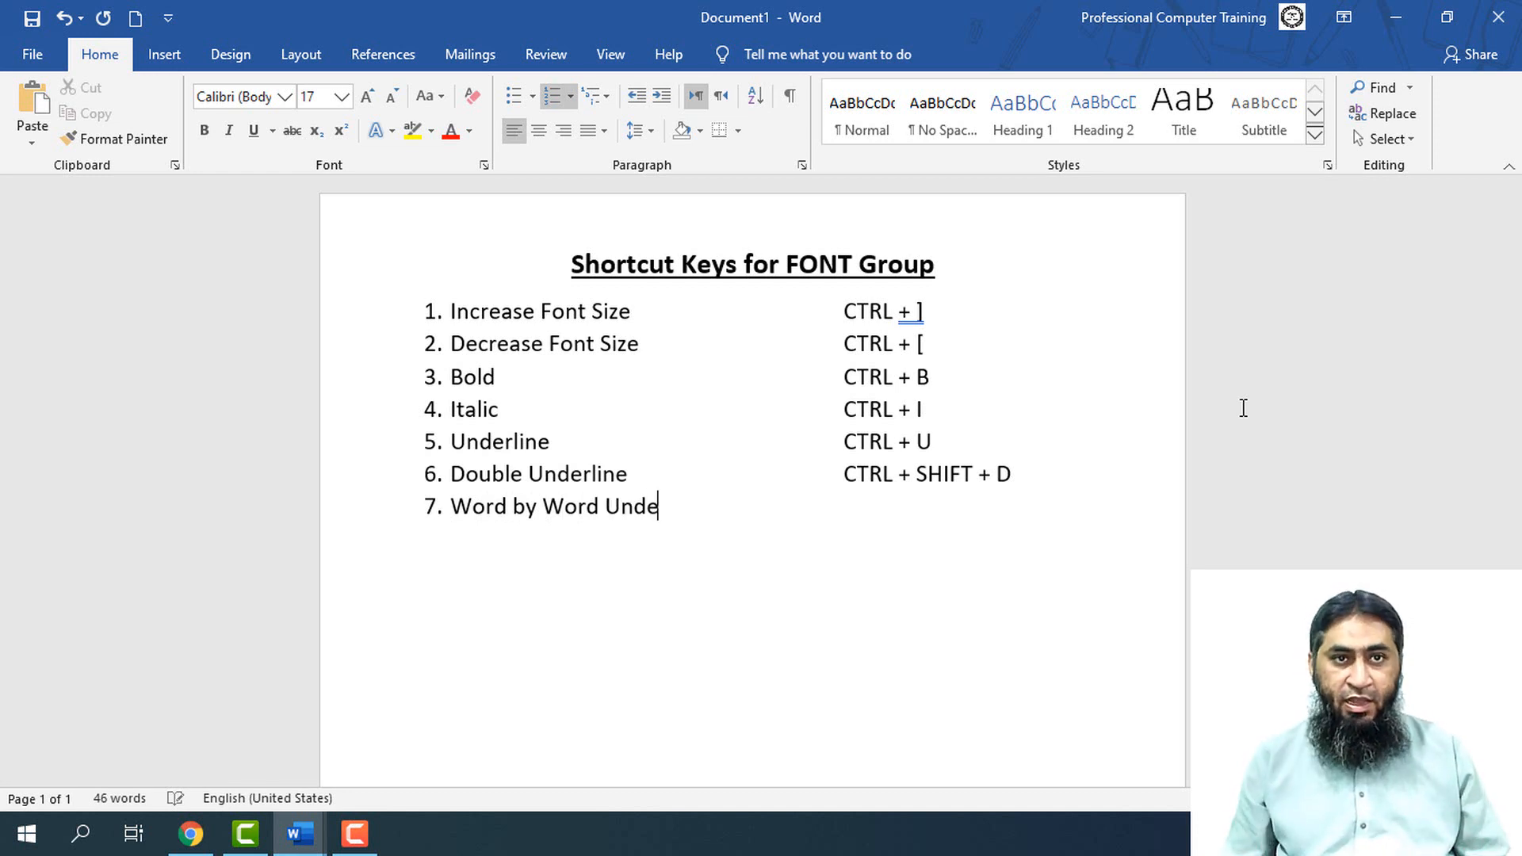
text(rline)
key(Tab)
key(Tab)
key(Tab)
key(Tab)
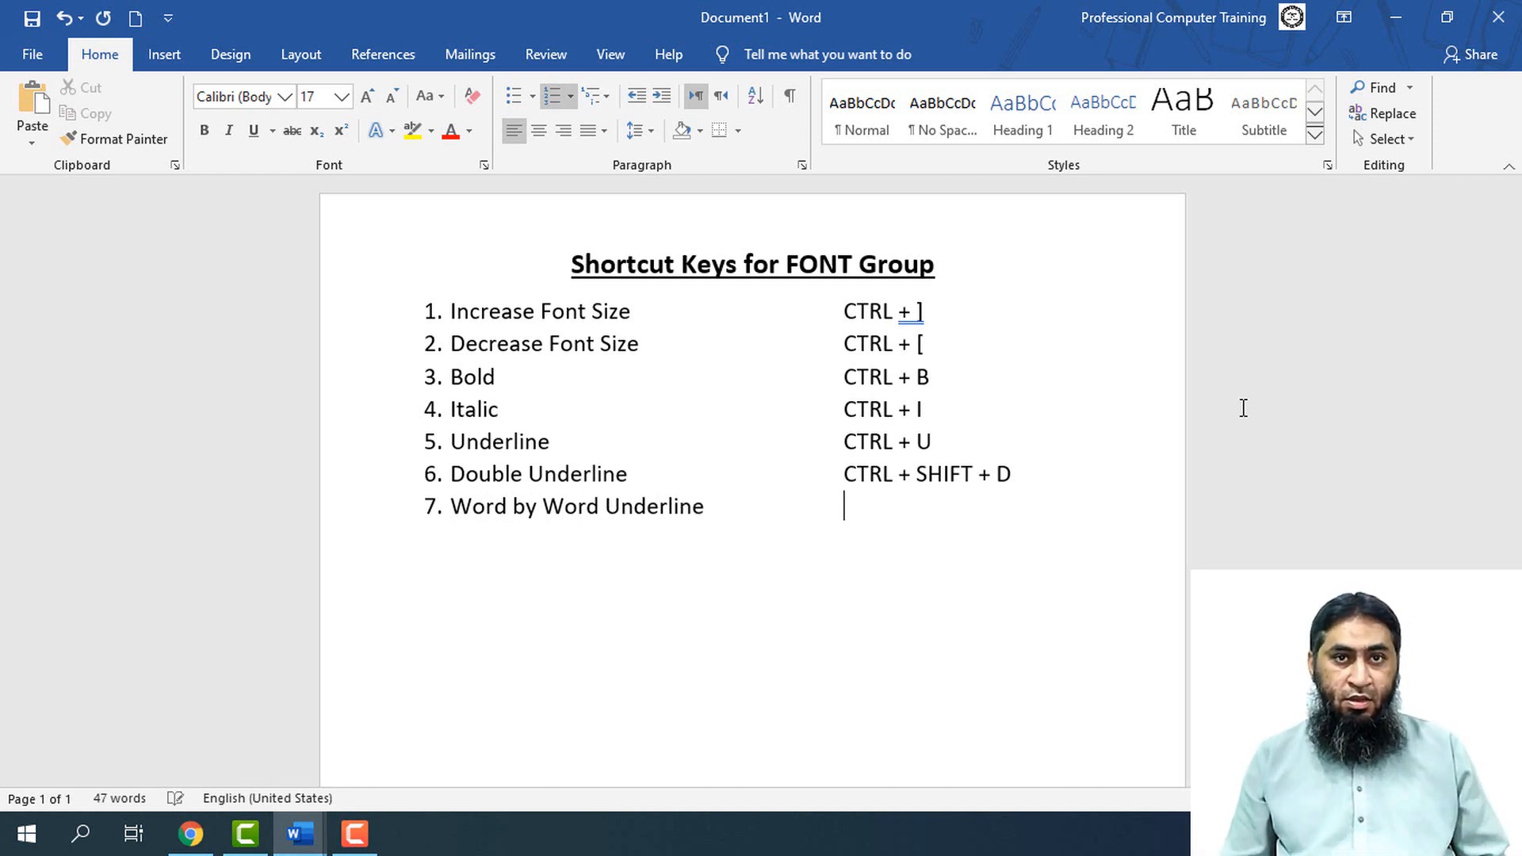
Paste the copied shortcut for item 7 and change its final letter so it reads "CTRL + SHIFT + W"
key(ctrl+v)
key(BackSpace)
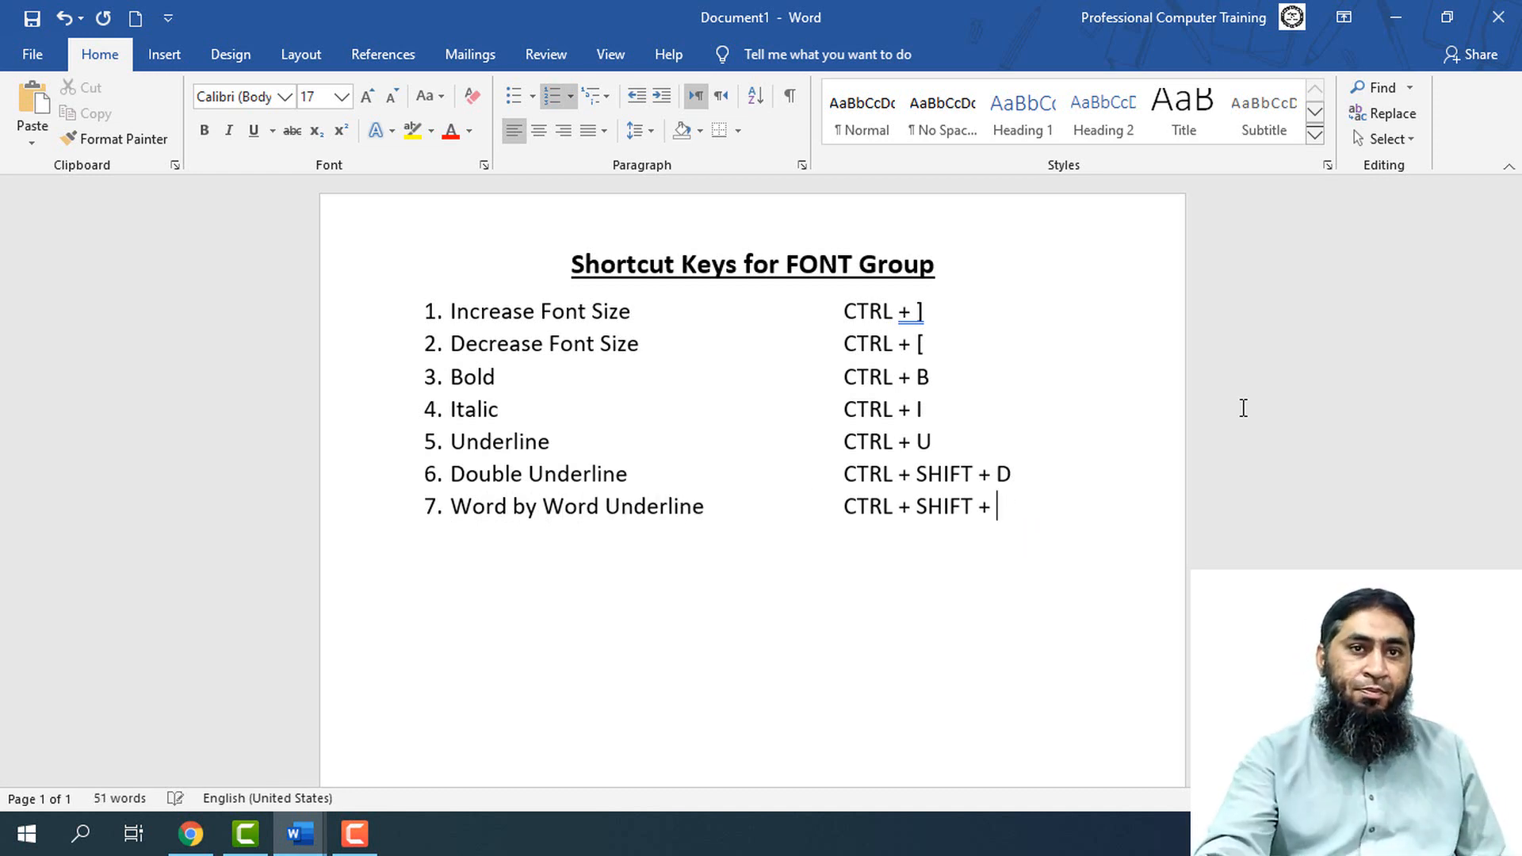
text(W)
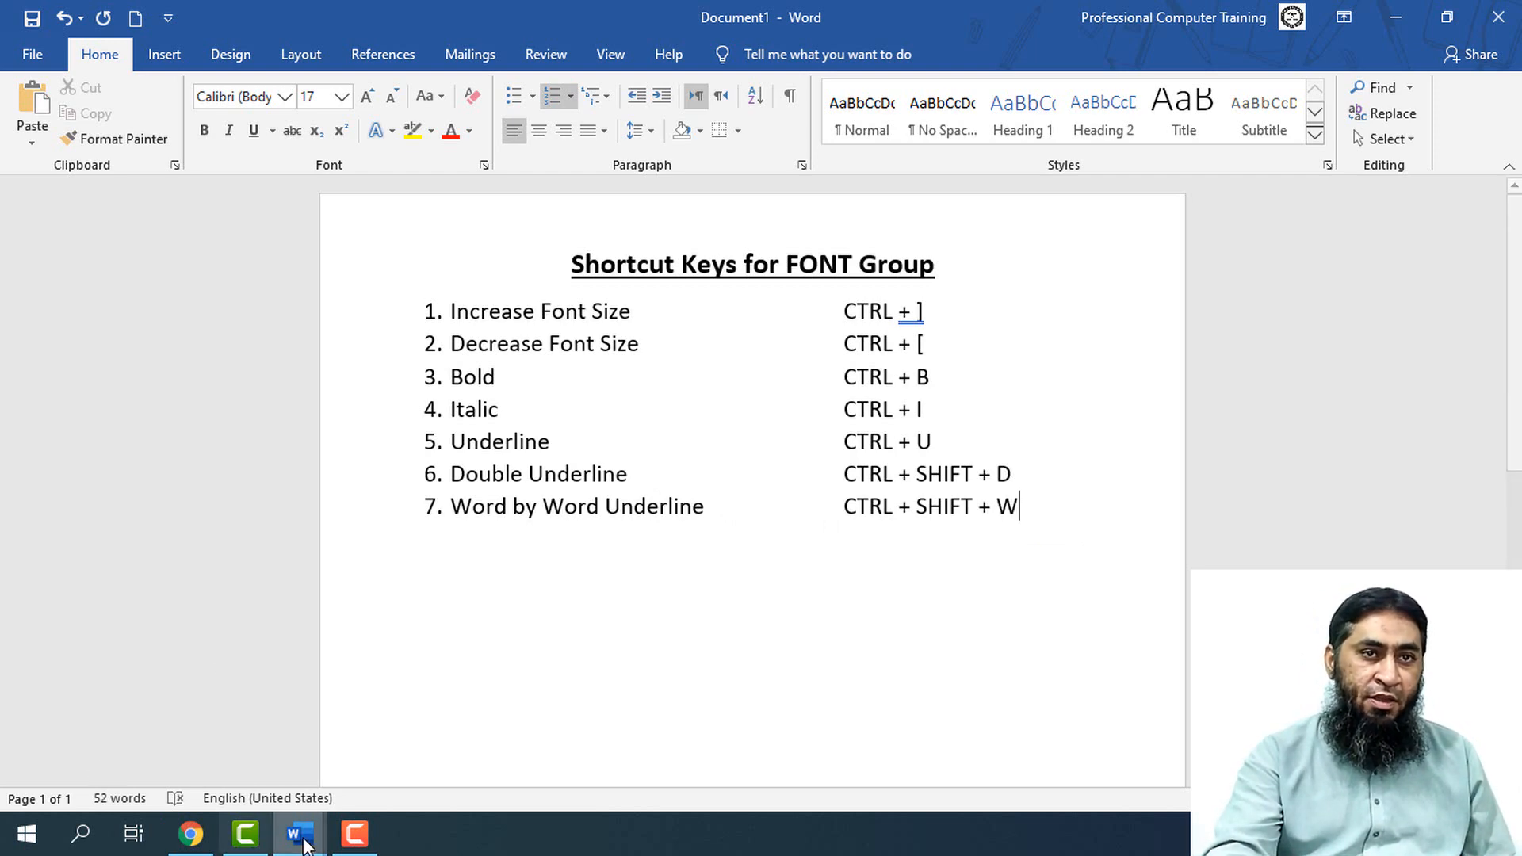
In Document4, increase the paragraph starting "Themes and styles" to font size 16 and give it a double underline
mouse_move(300, 832)
click(358, 788)
click(619, 533)
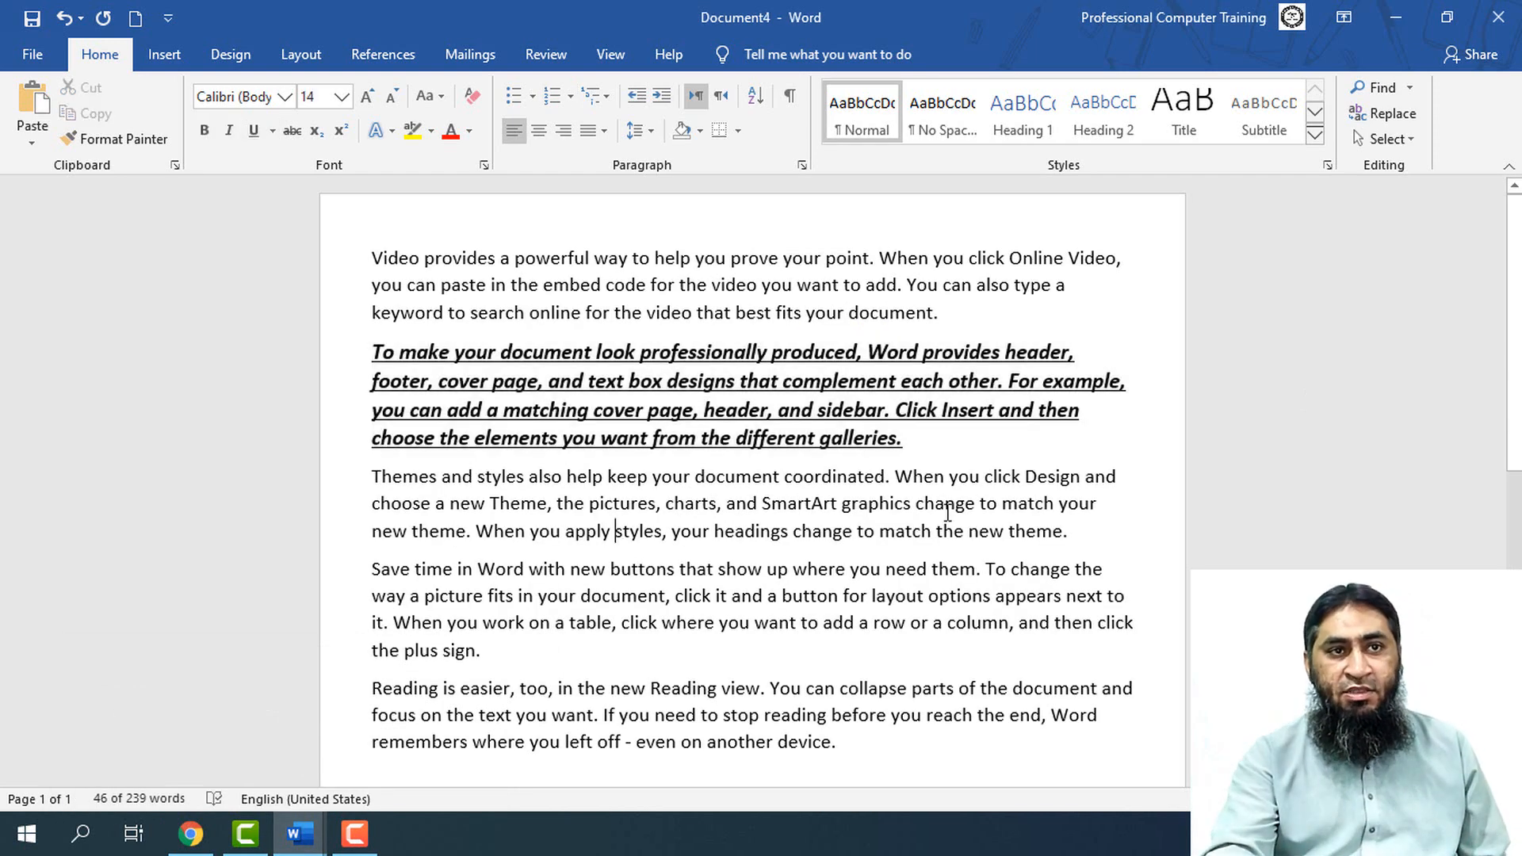
double_click(379, 479)
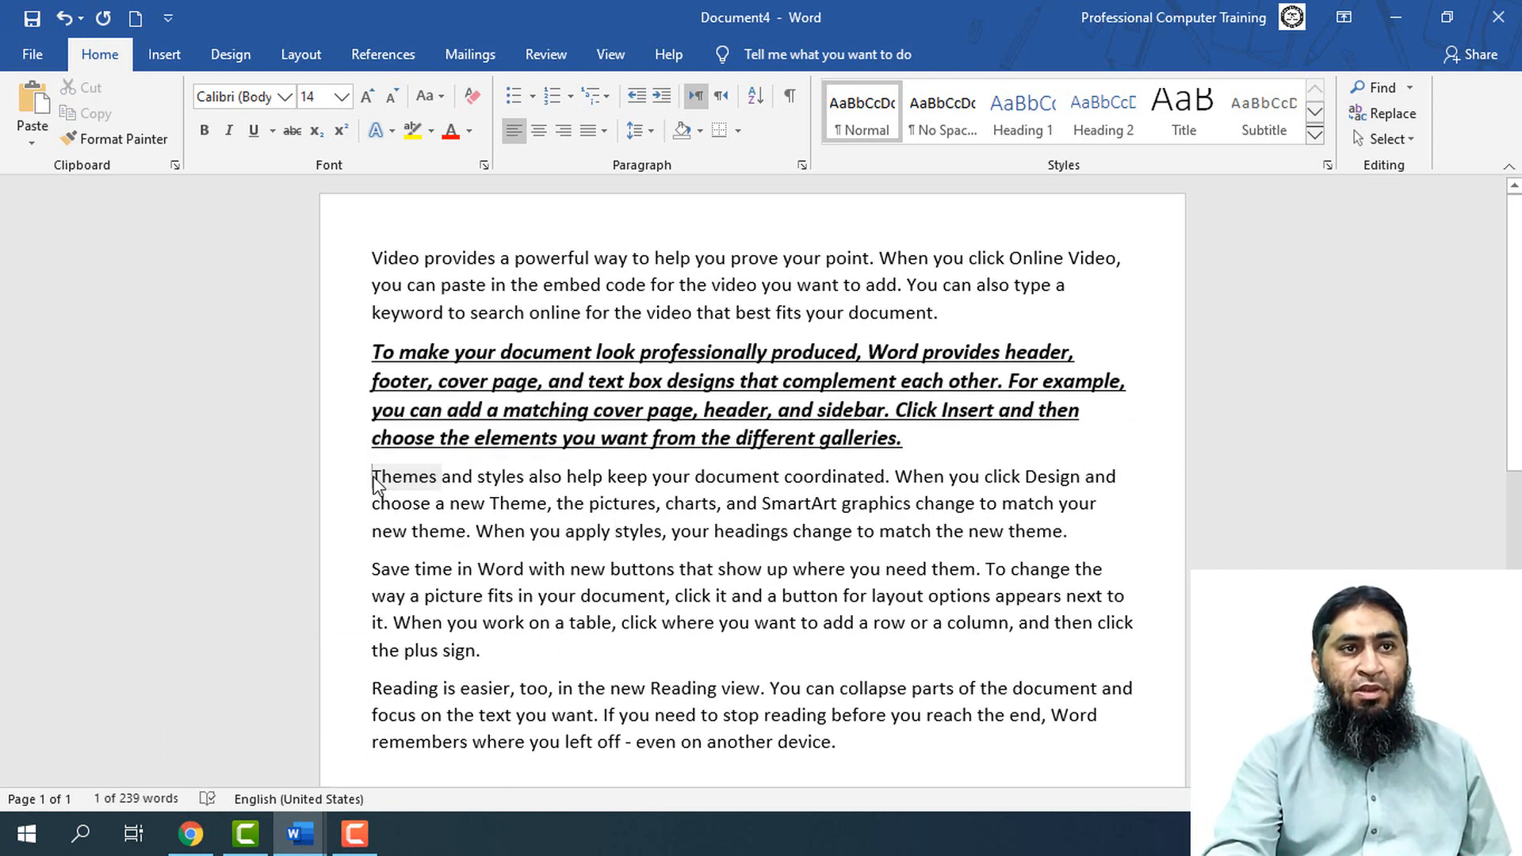
triple_click(377, 482)
double_click(377, 480)
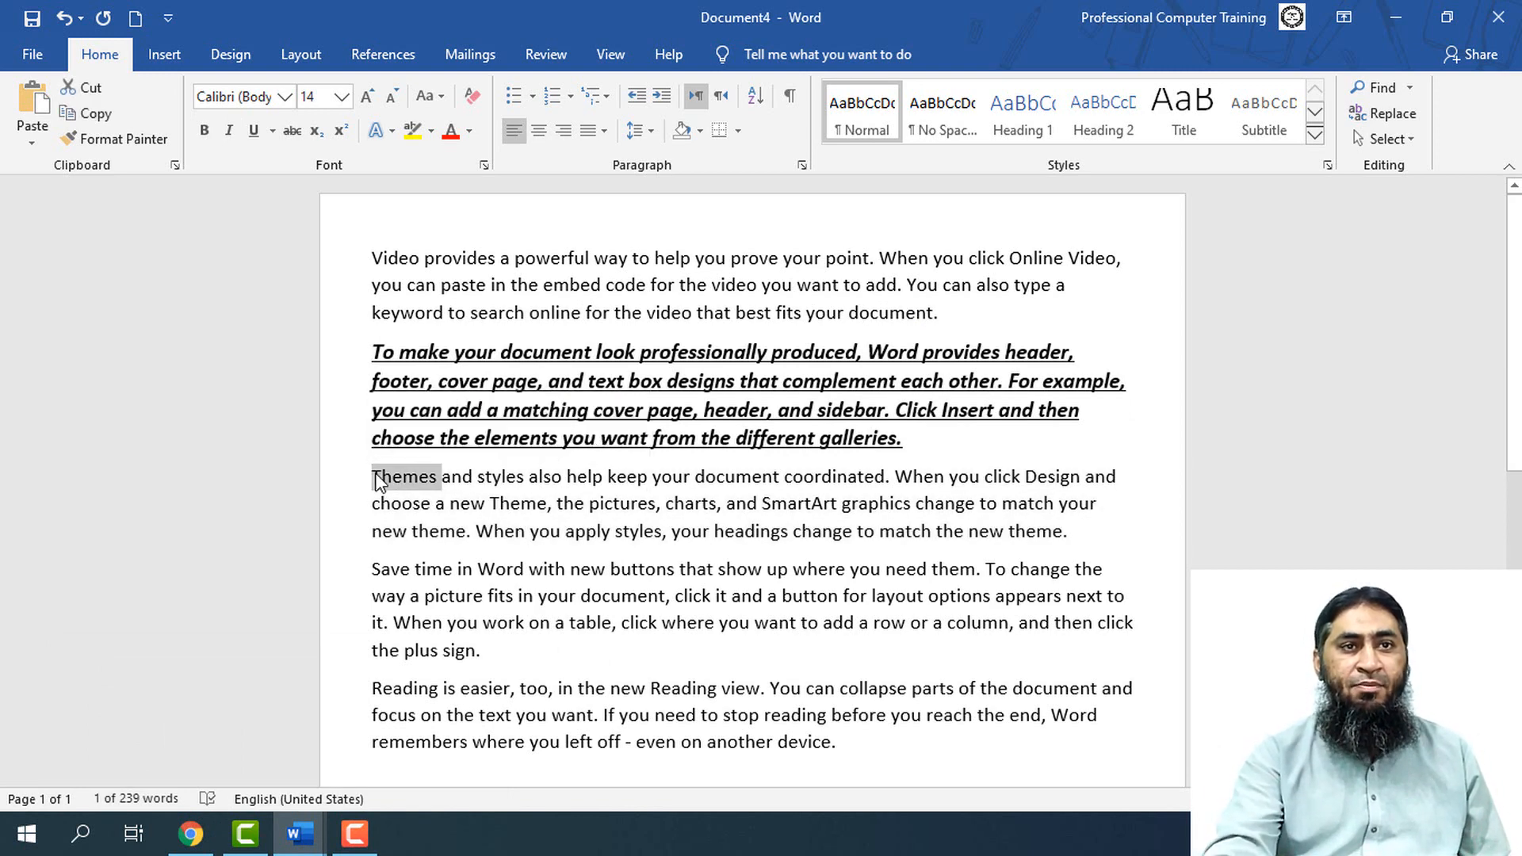
triple_click(379, 481)
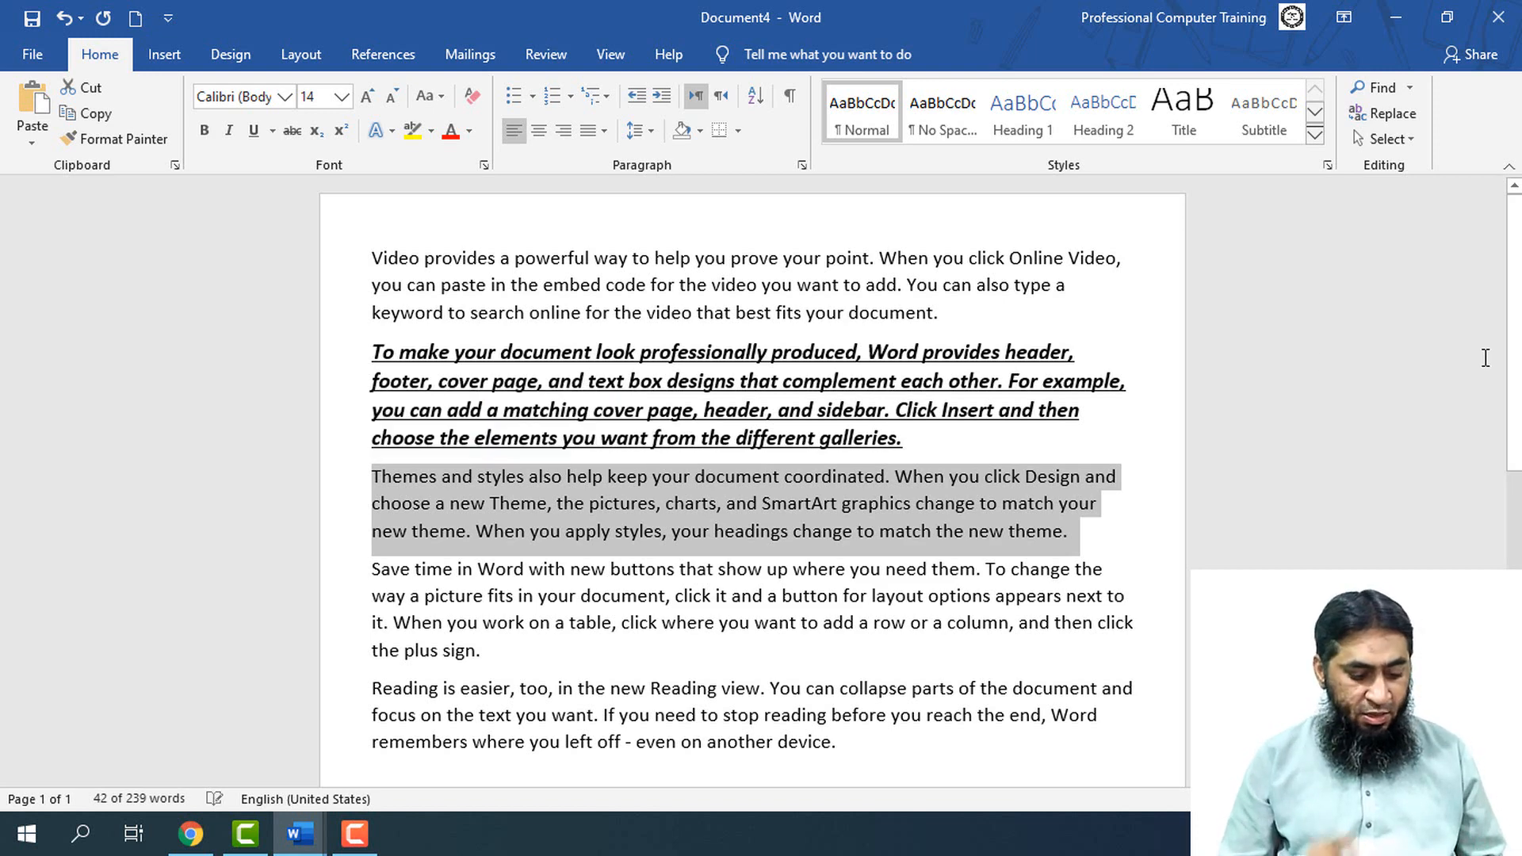
key(ctrl+shift+period)
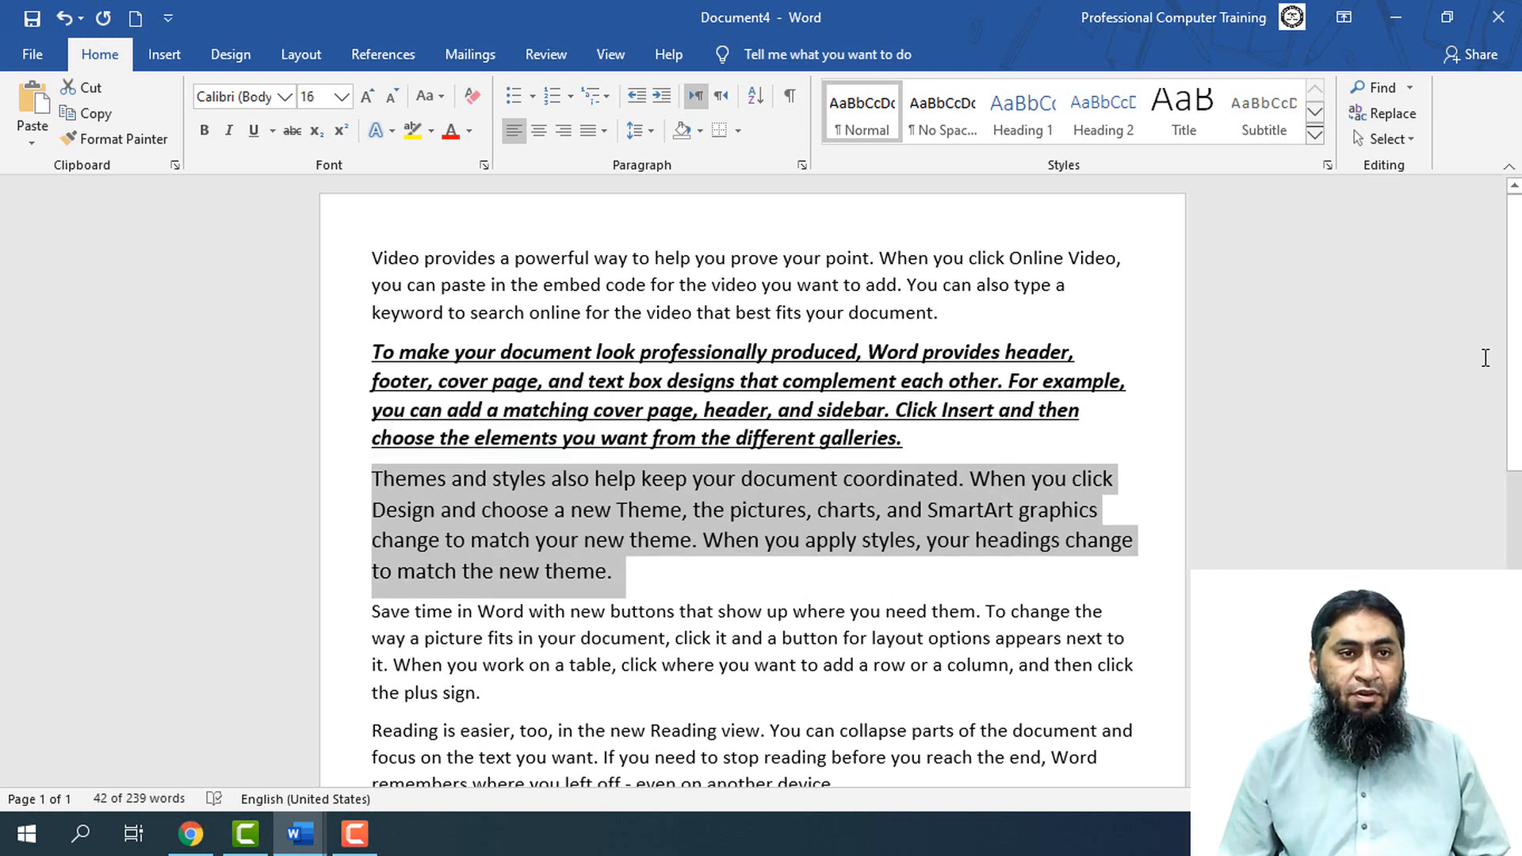
key(ctrl+shift+d)
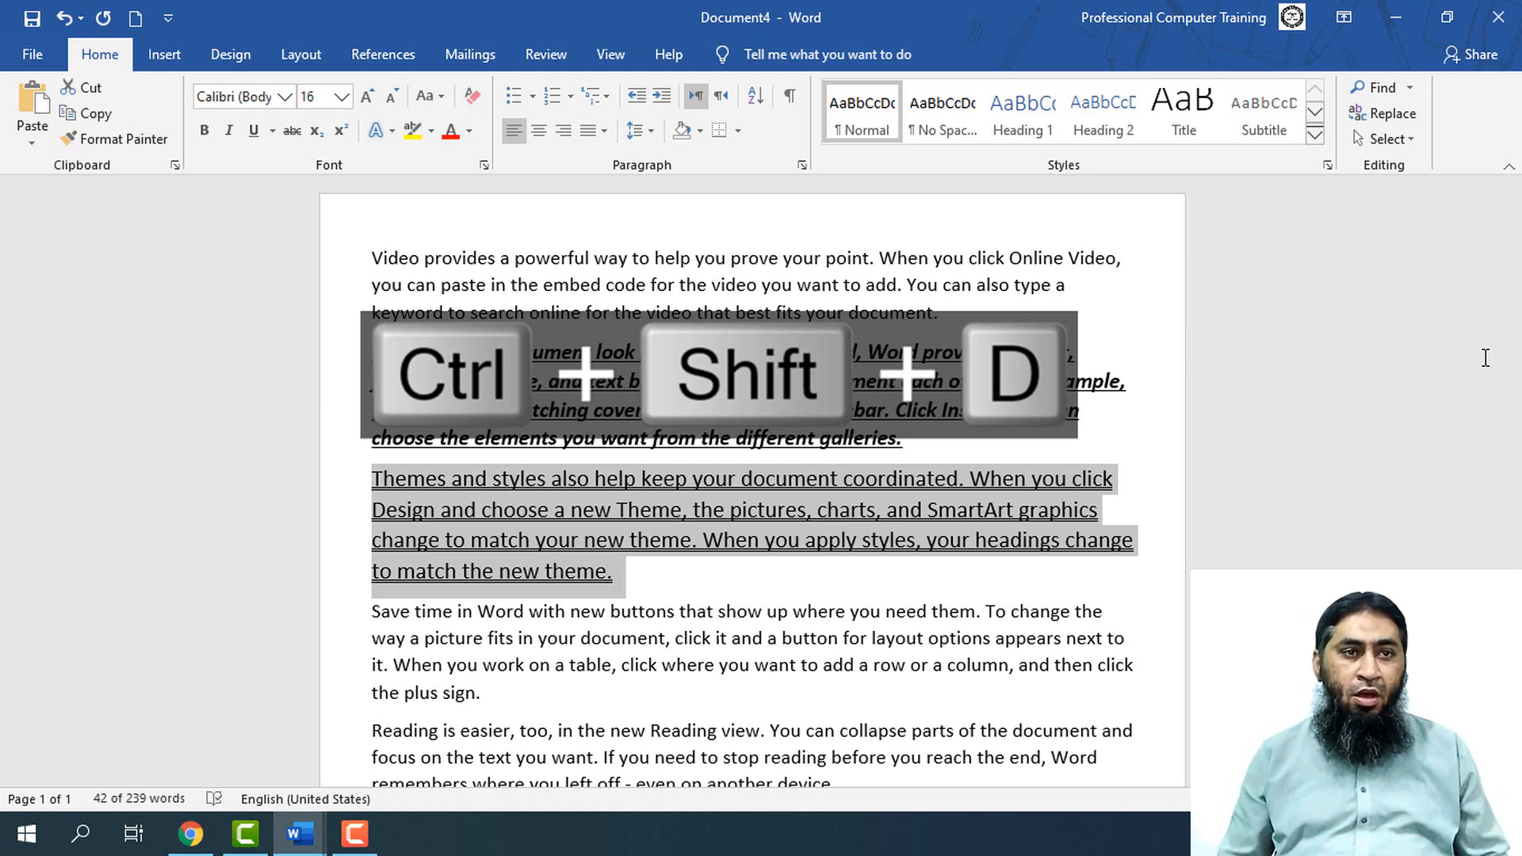
key(Down)
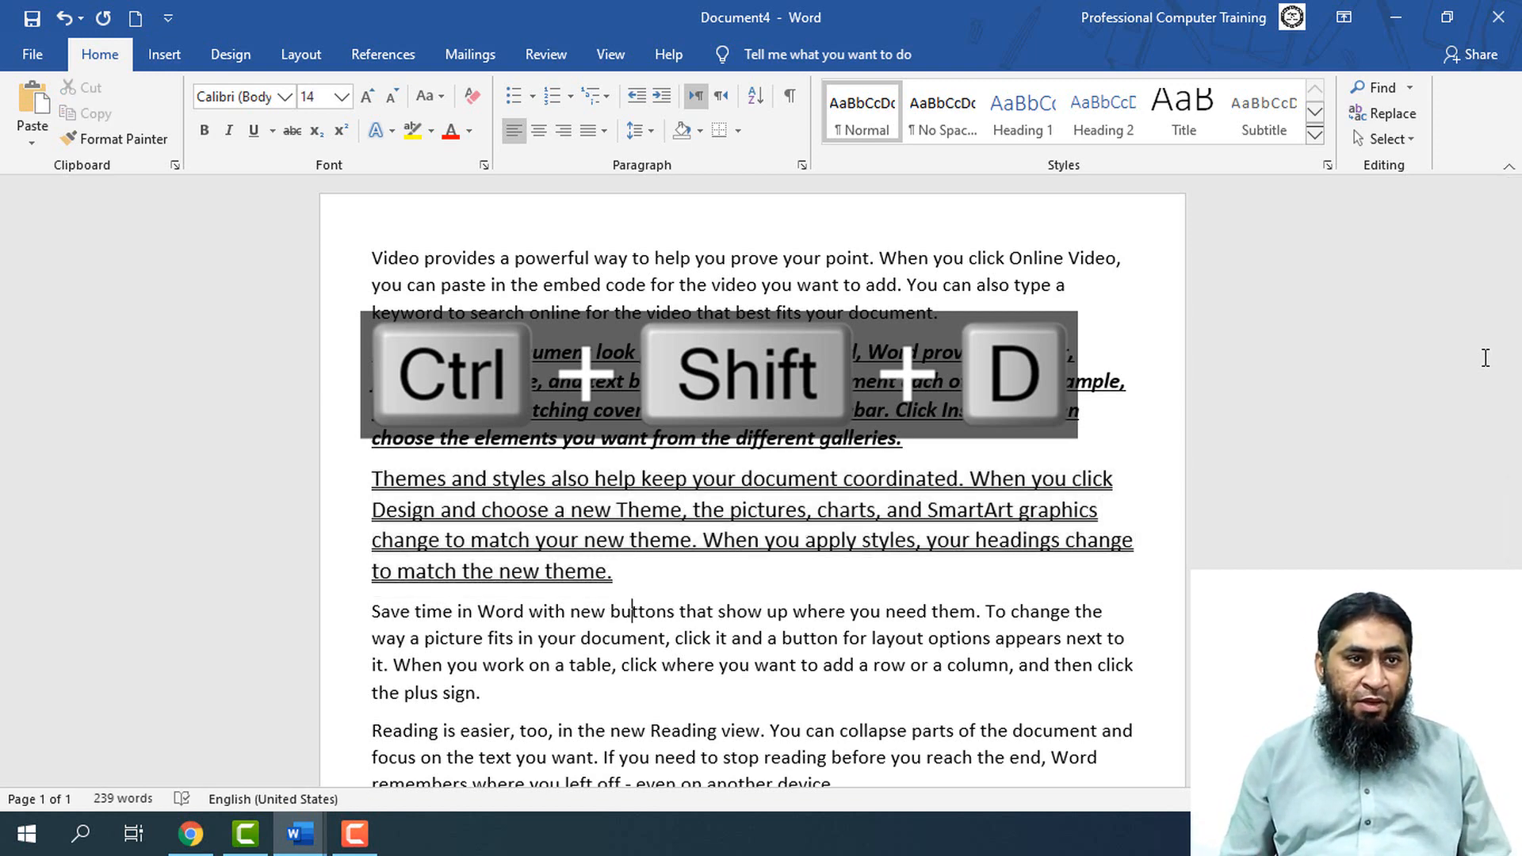
Increase the font size of the whole paragraph starting "Save time in Word" to 17
key(Left)
key(Left)
key(Left)
key(Left)
key(Left)
key(Left)
key(Left)
key(Left)
key(Left)
key(Left)
key(Left)
key(Left)
key(Left)
key(Left)
key(Left)
key(Left)
key(Left)
key(Left)
key(Left)
key(Left)
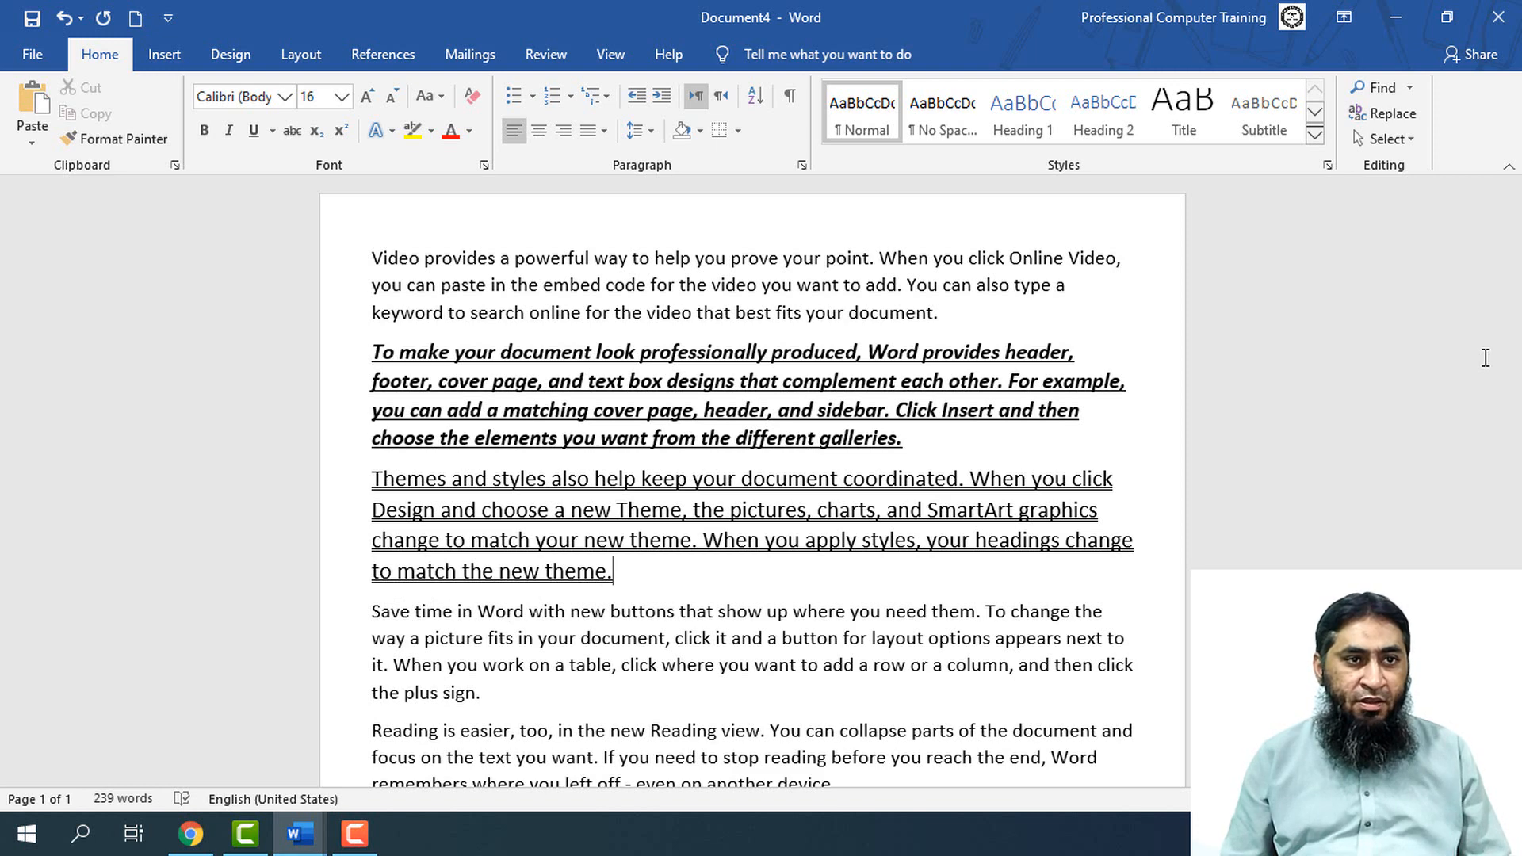
key(Right)
key(shift+Down)
key(shift+Down)
key(shift+Down)
key(shift+Down)
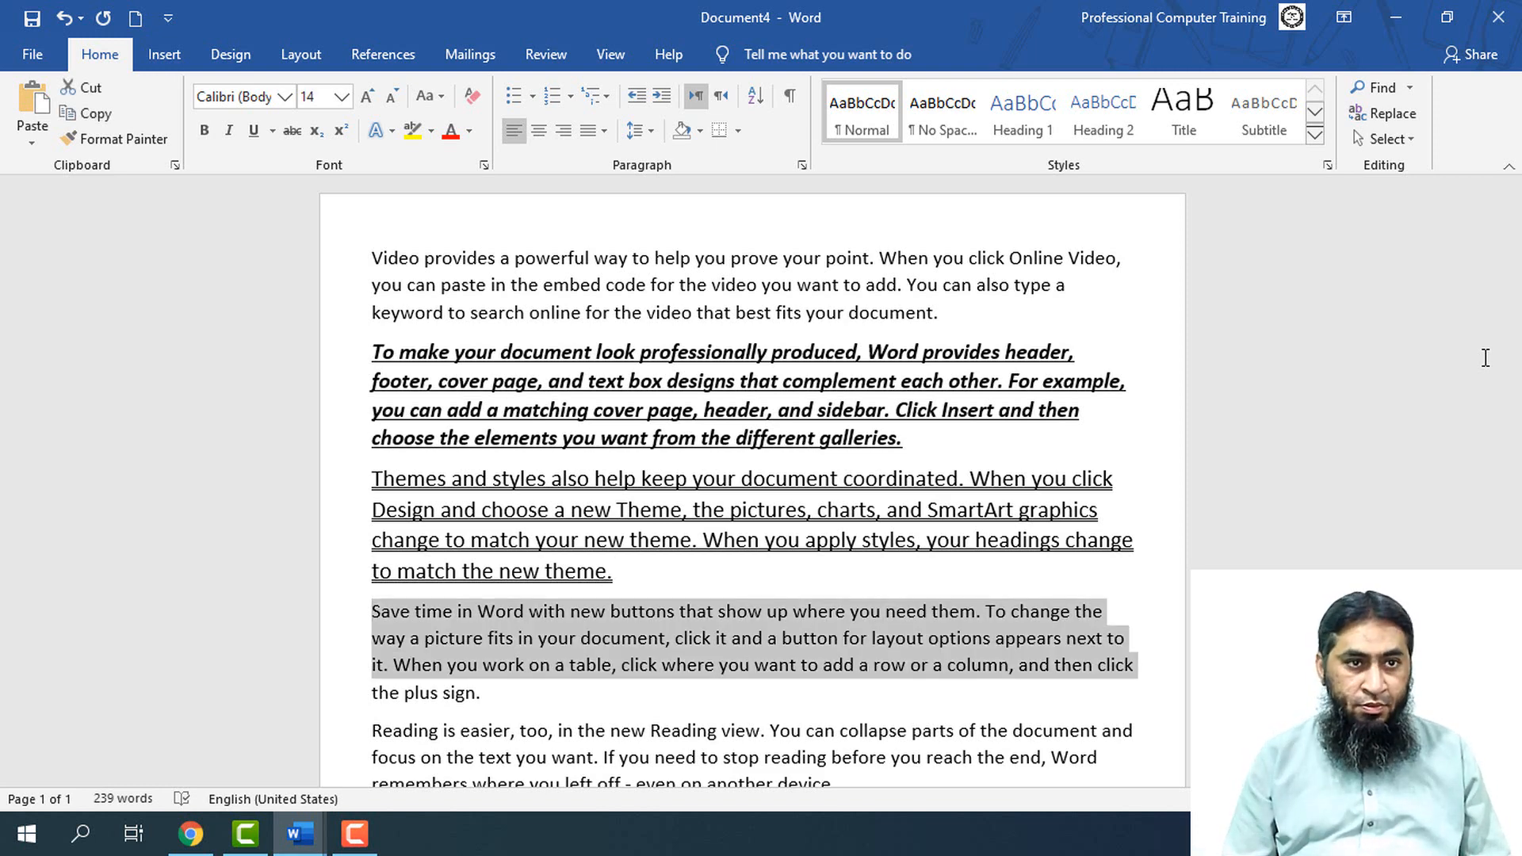
key(ctrl+bracketright)
key(ctrl+bracketright)
key(ctrl+bracketright)
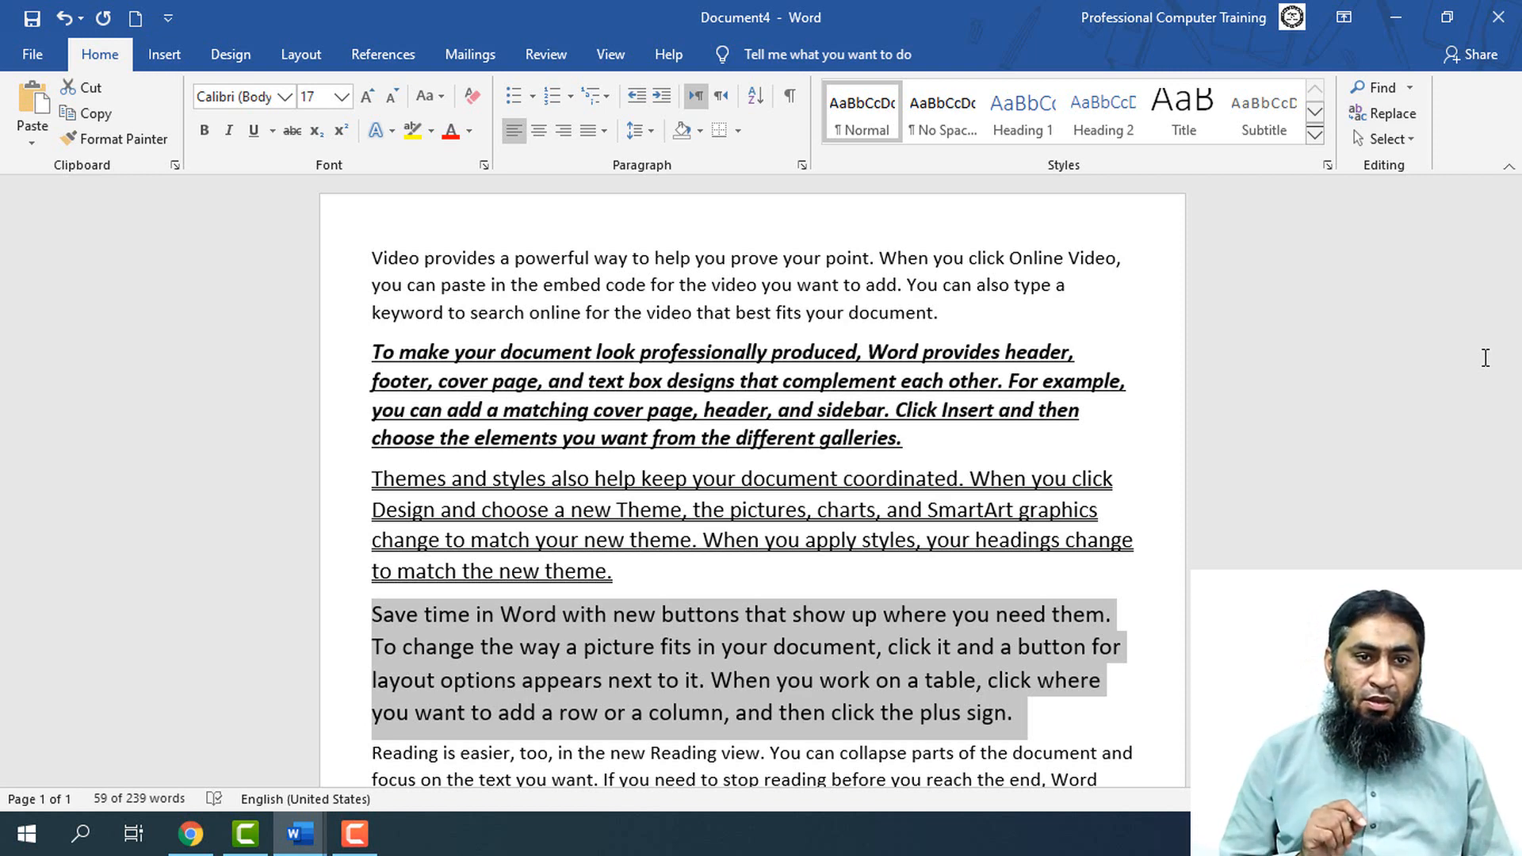
Apply word-by-word underlining to the selected "Save time in Word" paragraph, leaving the spaces without underline
key(ctrl+shift+w)
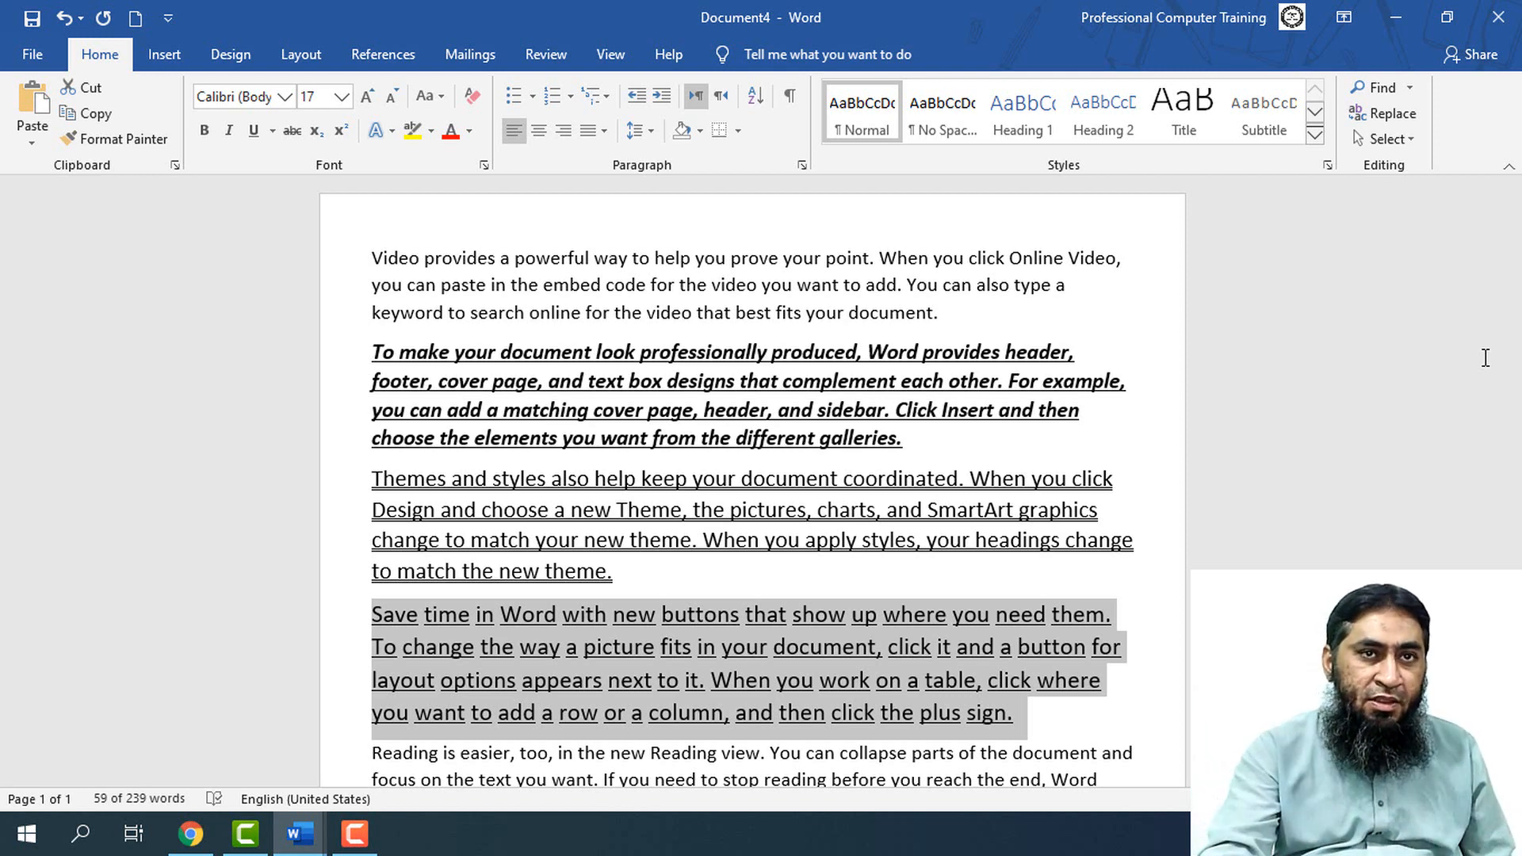
scroll(552, 413, down, 2)
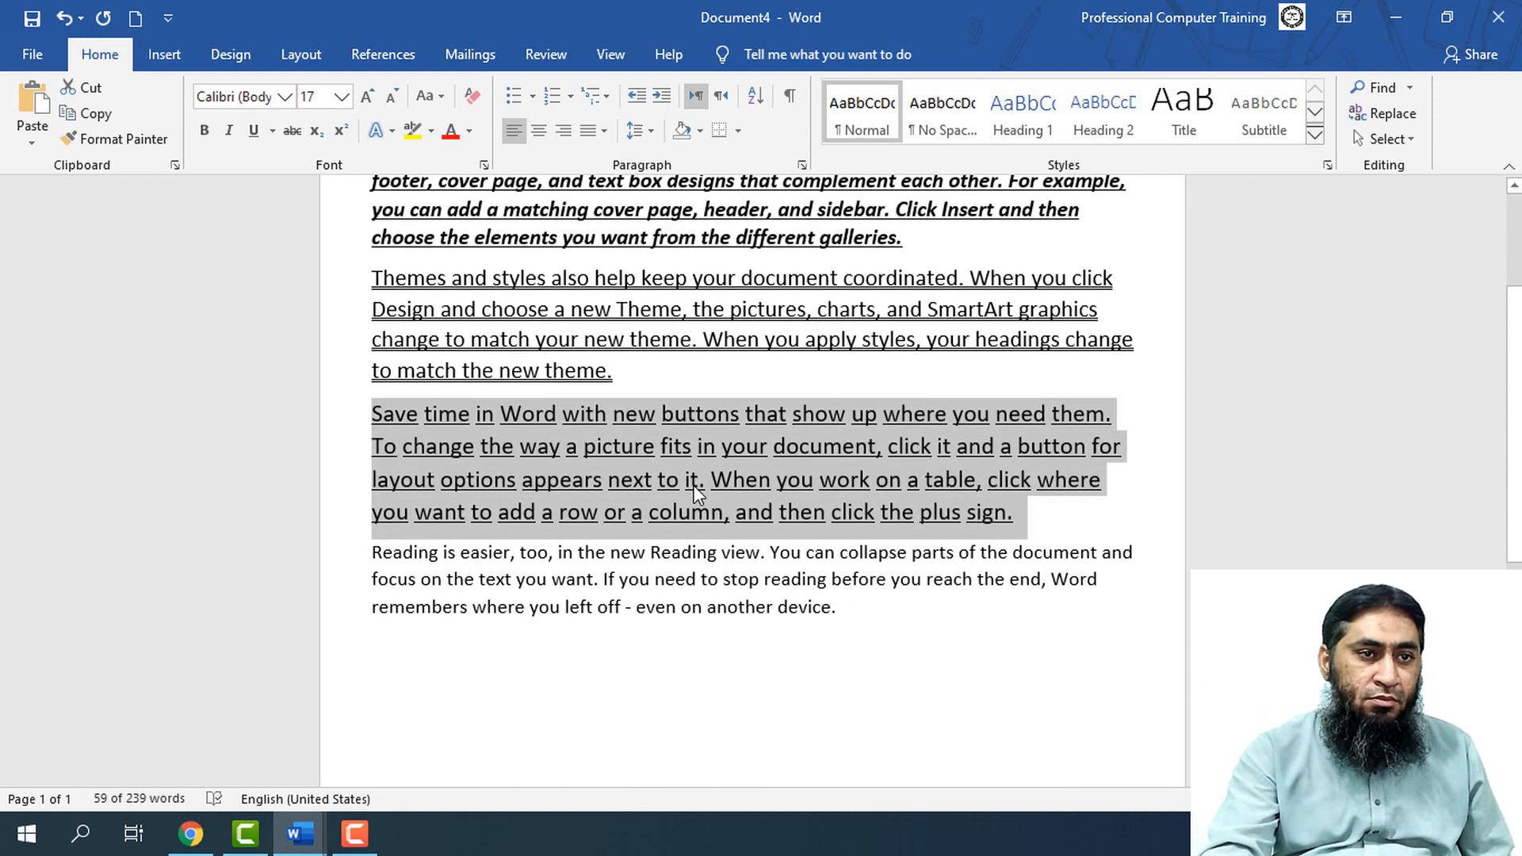
click(306, 800)
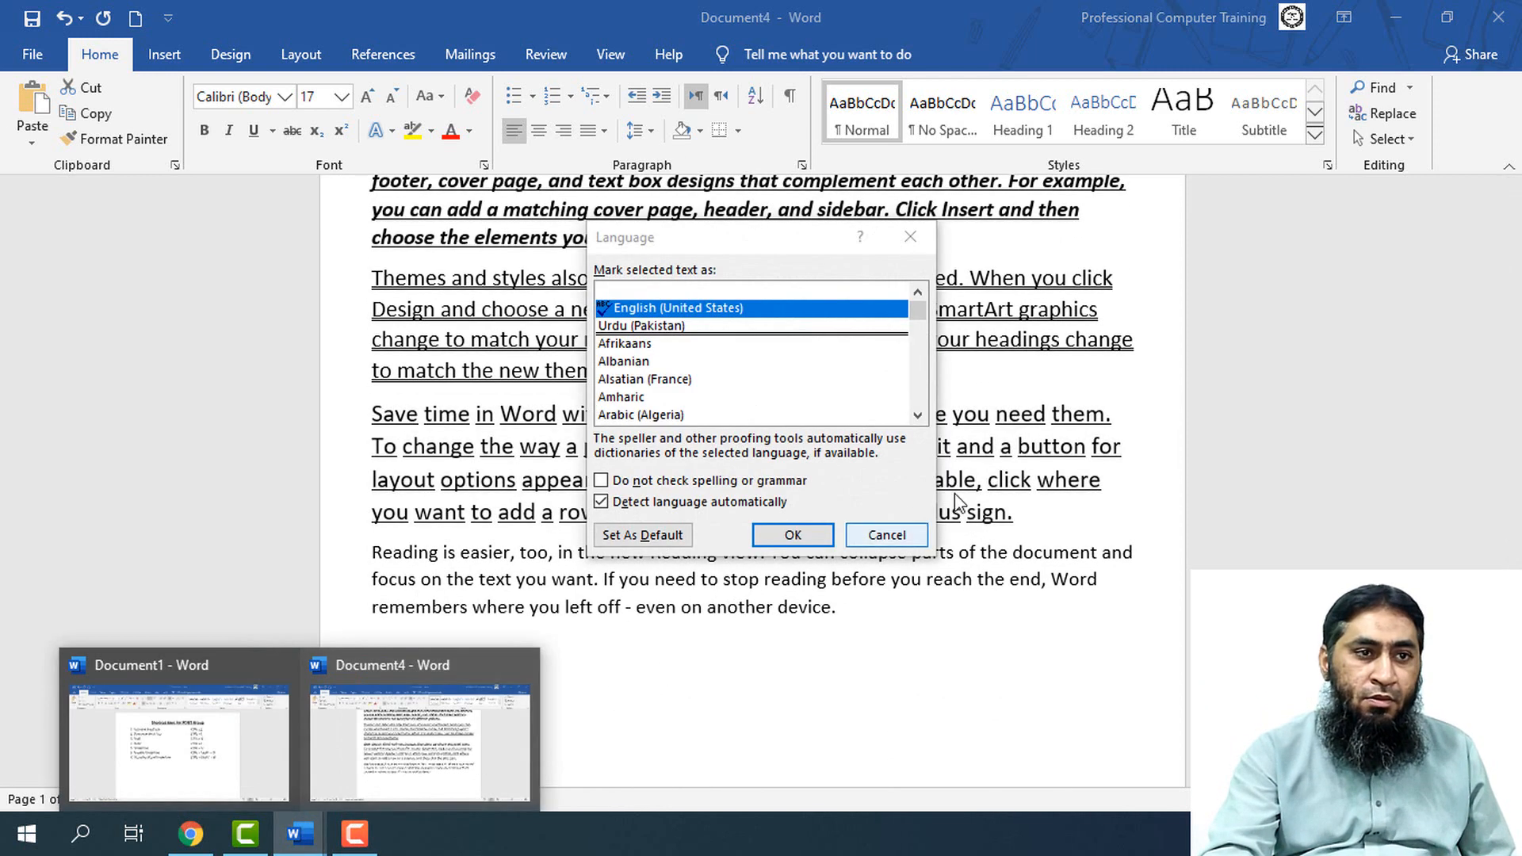
click(886, 534)
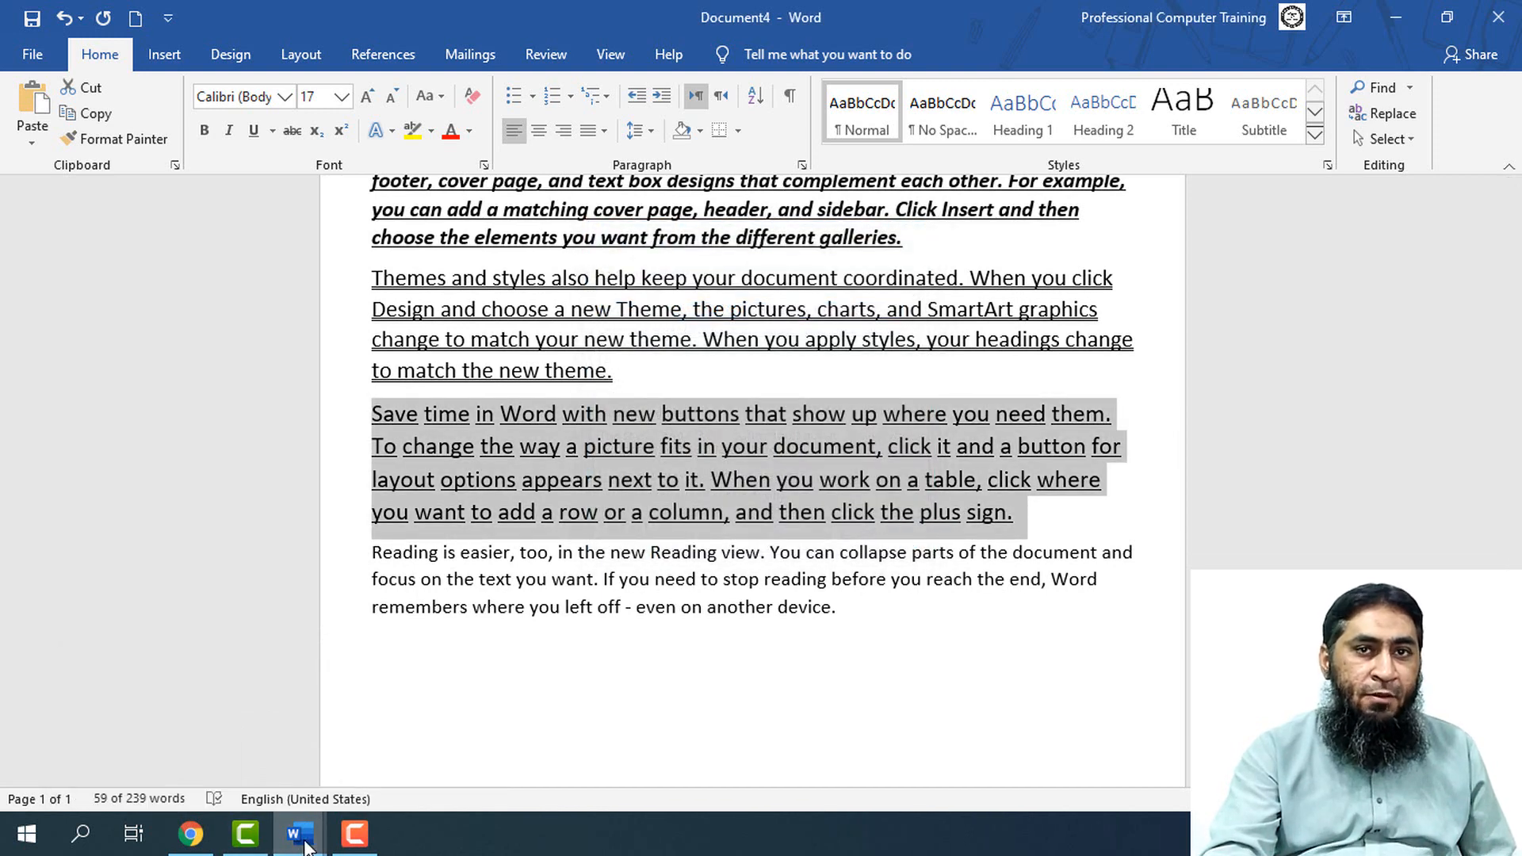
Switch back to Document1 and add list item 8, "Change the case of letters"
mouse_move(300, 833)
click(238, 737)
key(Return)
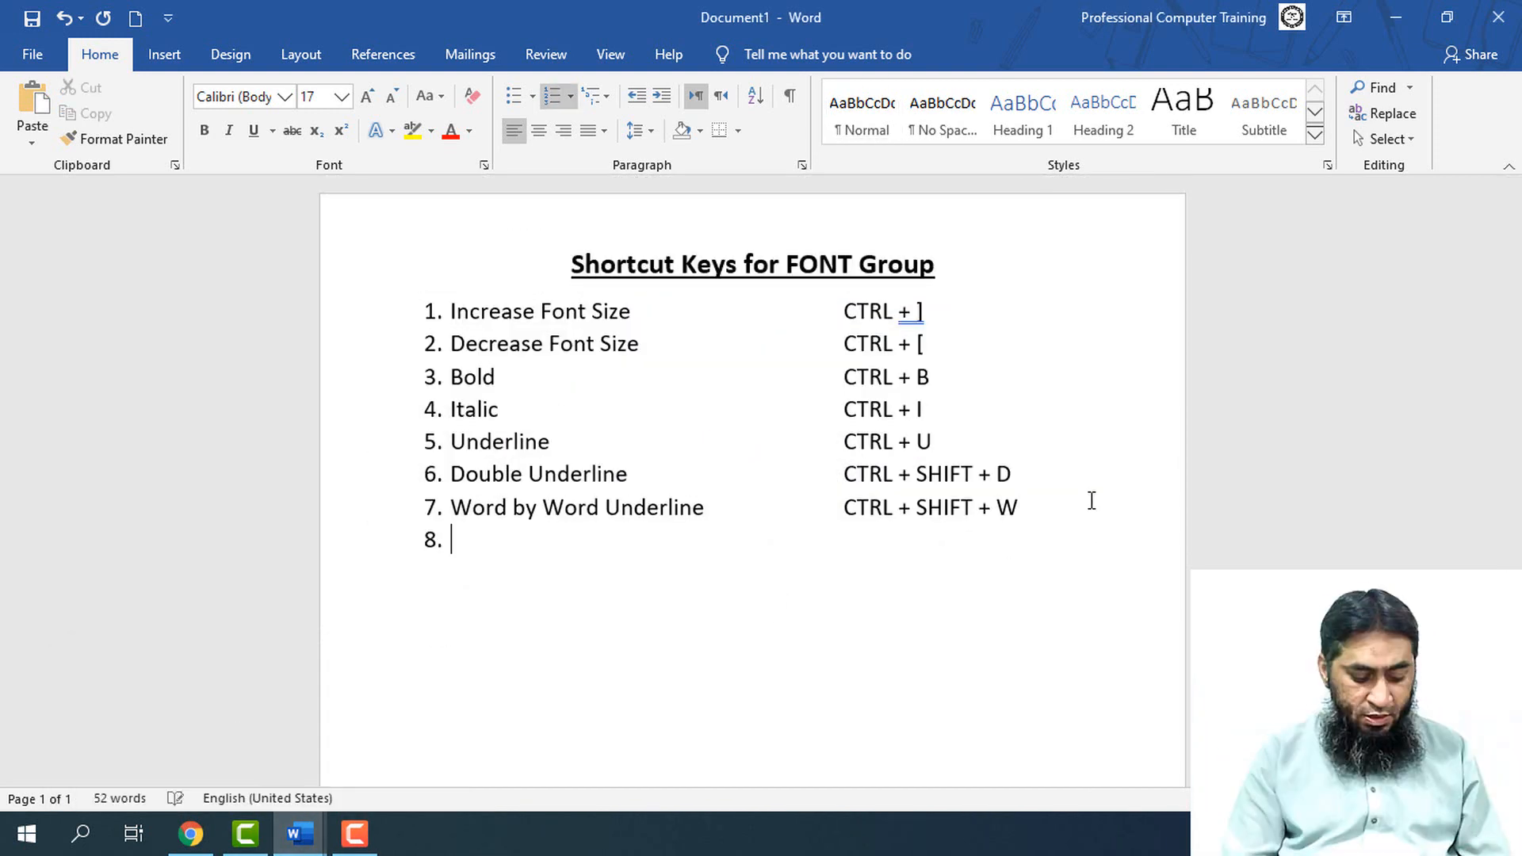
text(Chage)
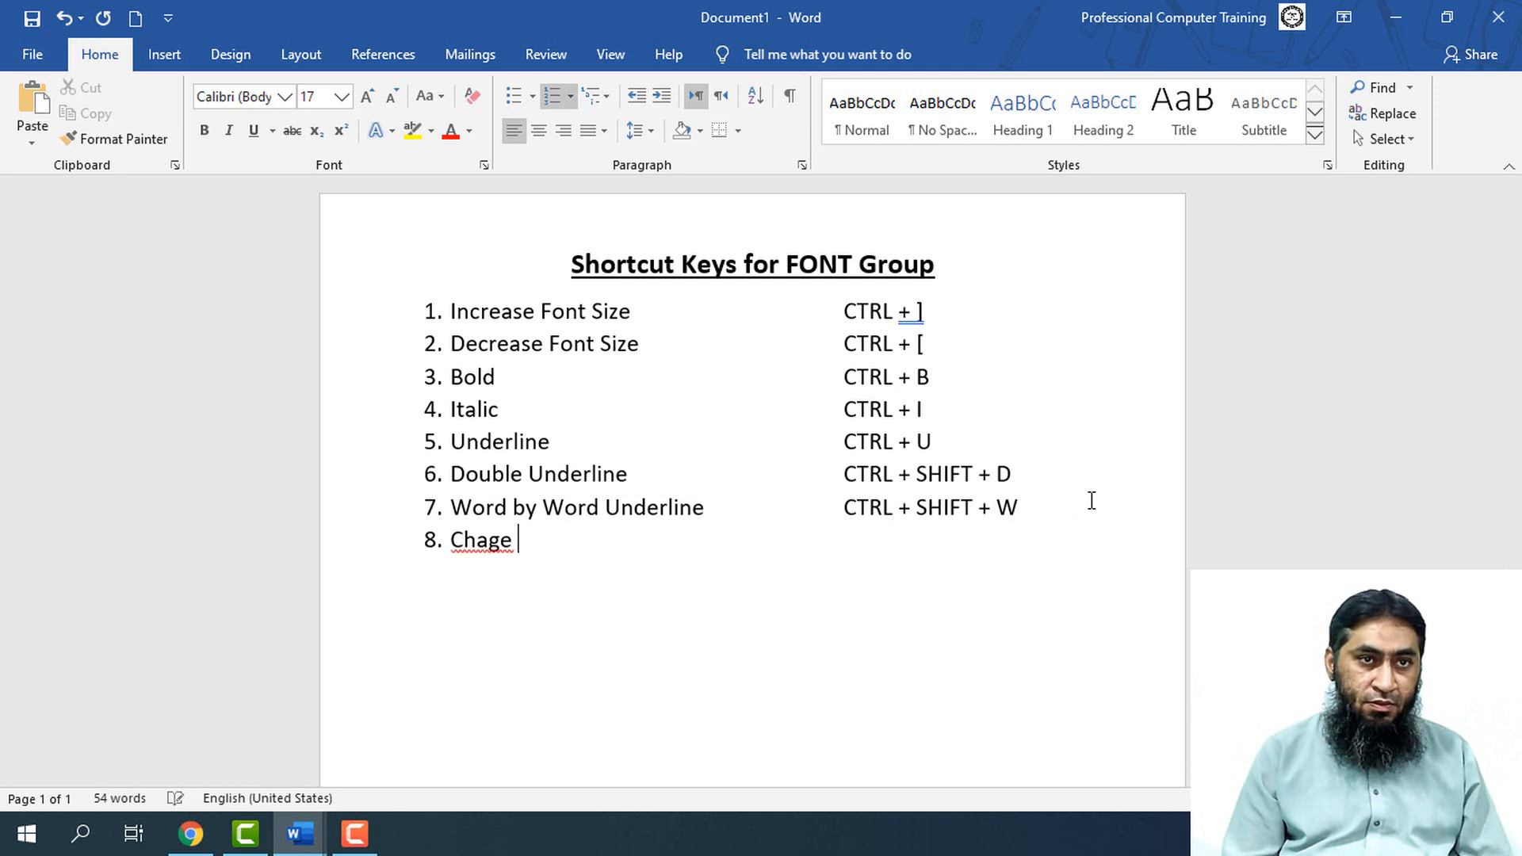
key(BackSpace)
key(BackSpace)
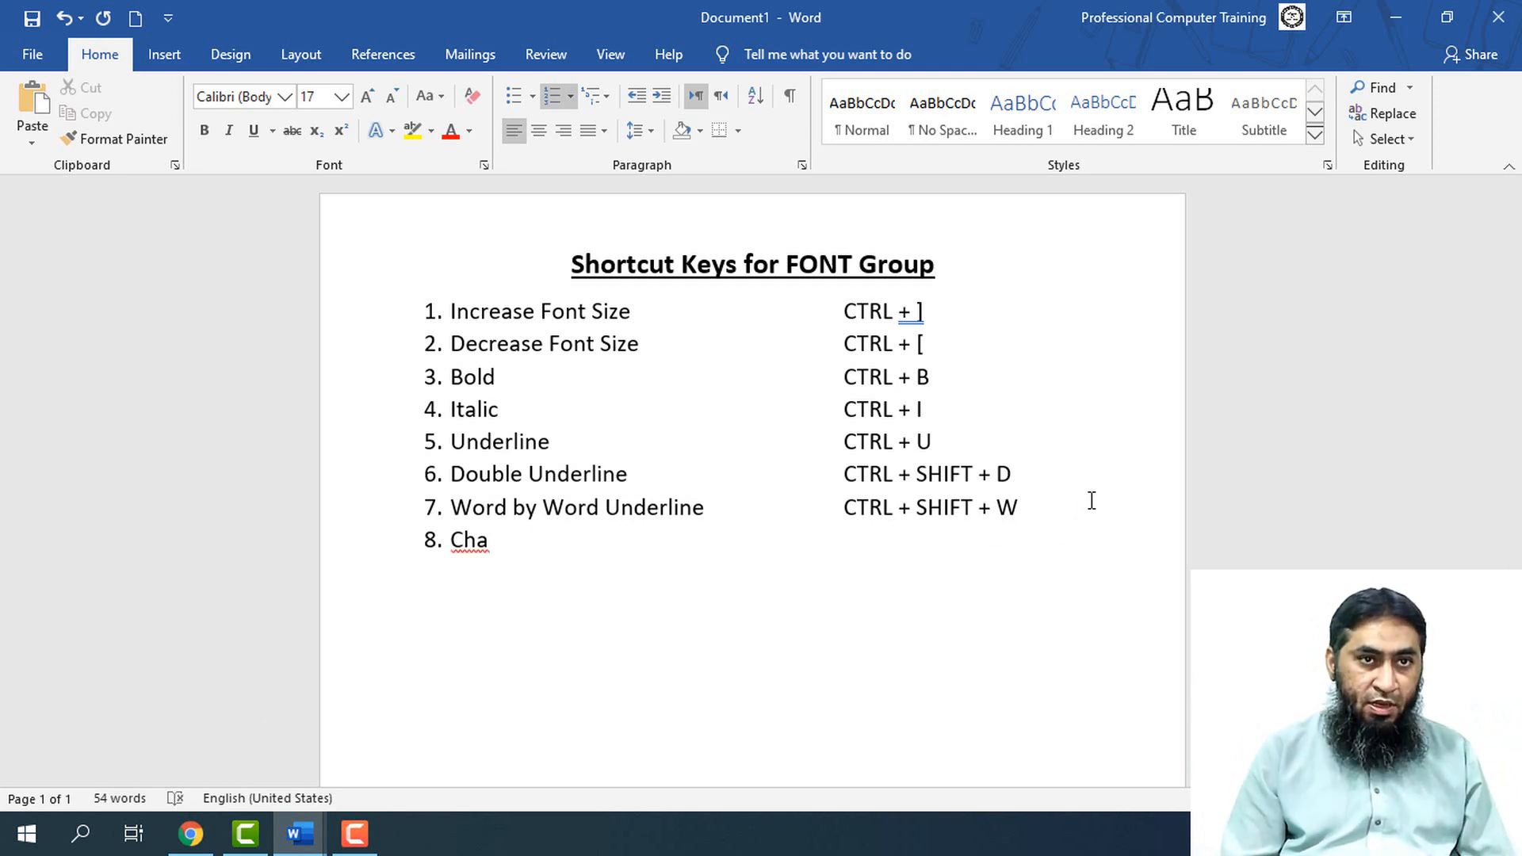
text(nge the c)
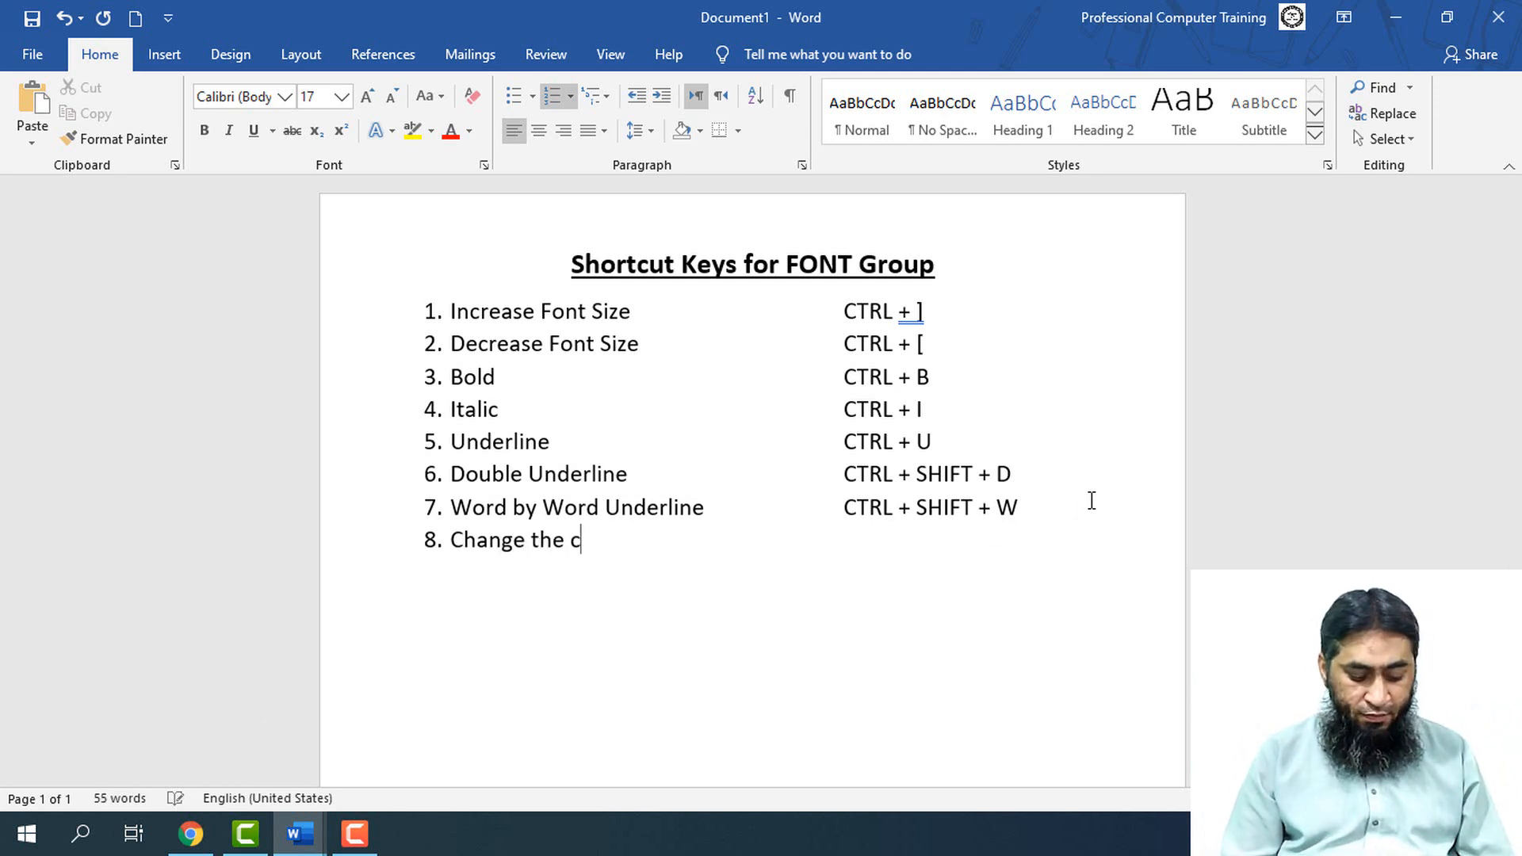
text(ase of )
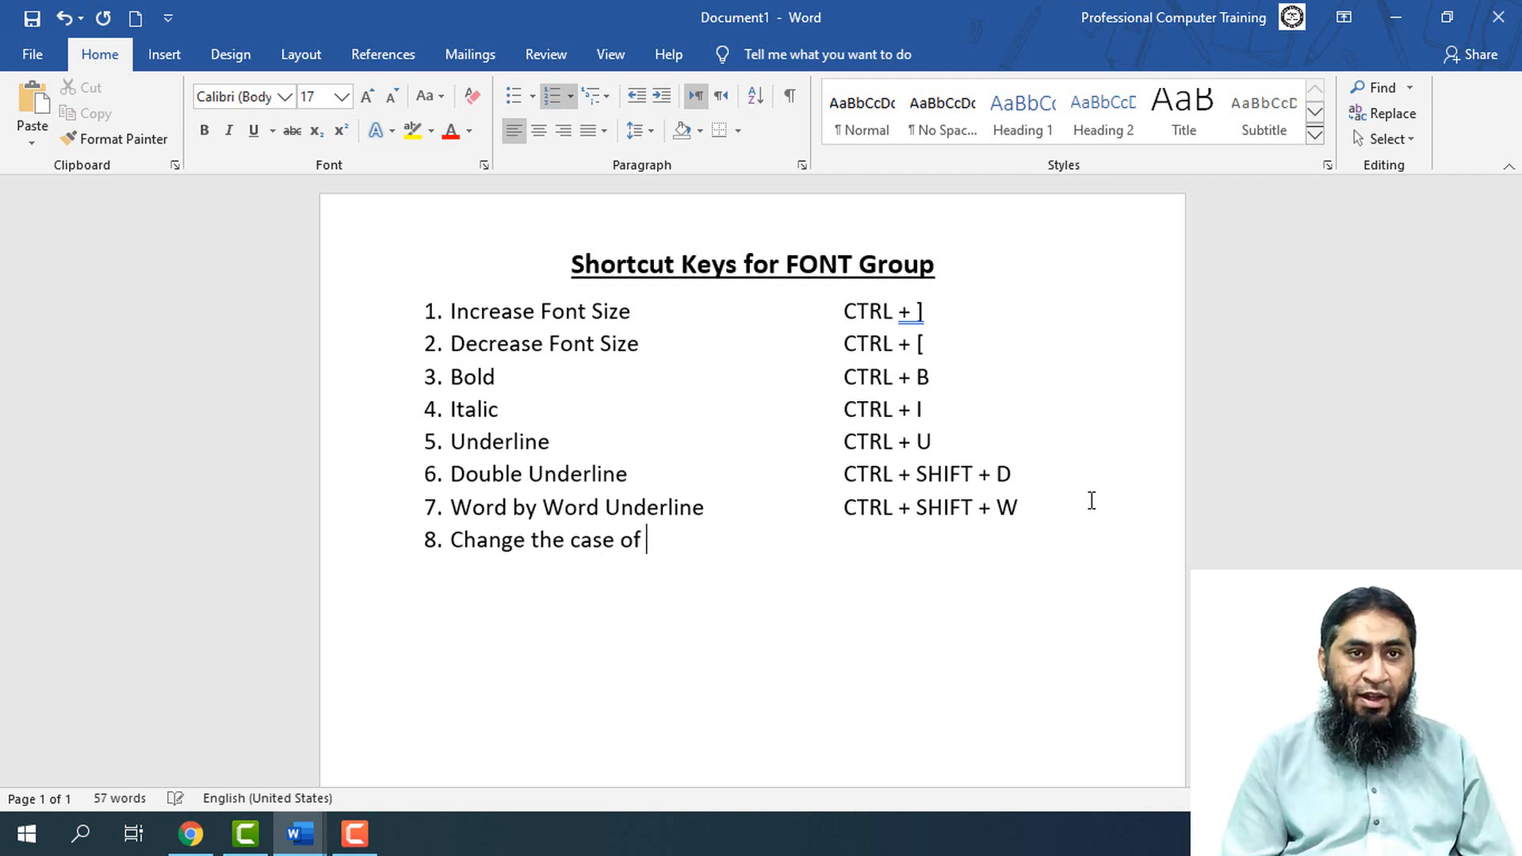
text(letters)
Enter "SHIFT + F3" as the shortcut for item 8, aligned with the shortcut column above
key(Tab)
key(Tab)
key(Tab)
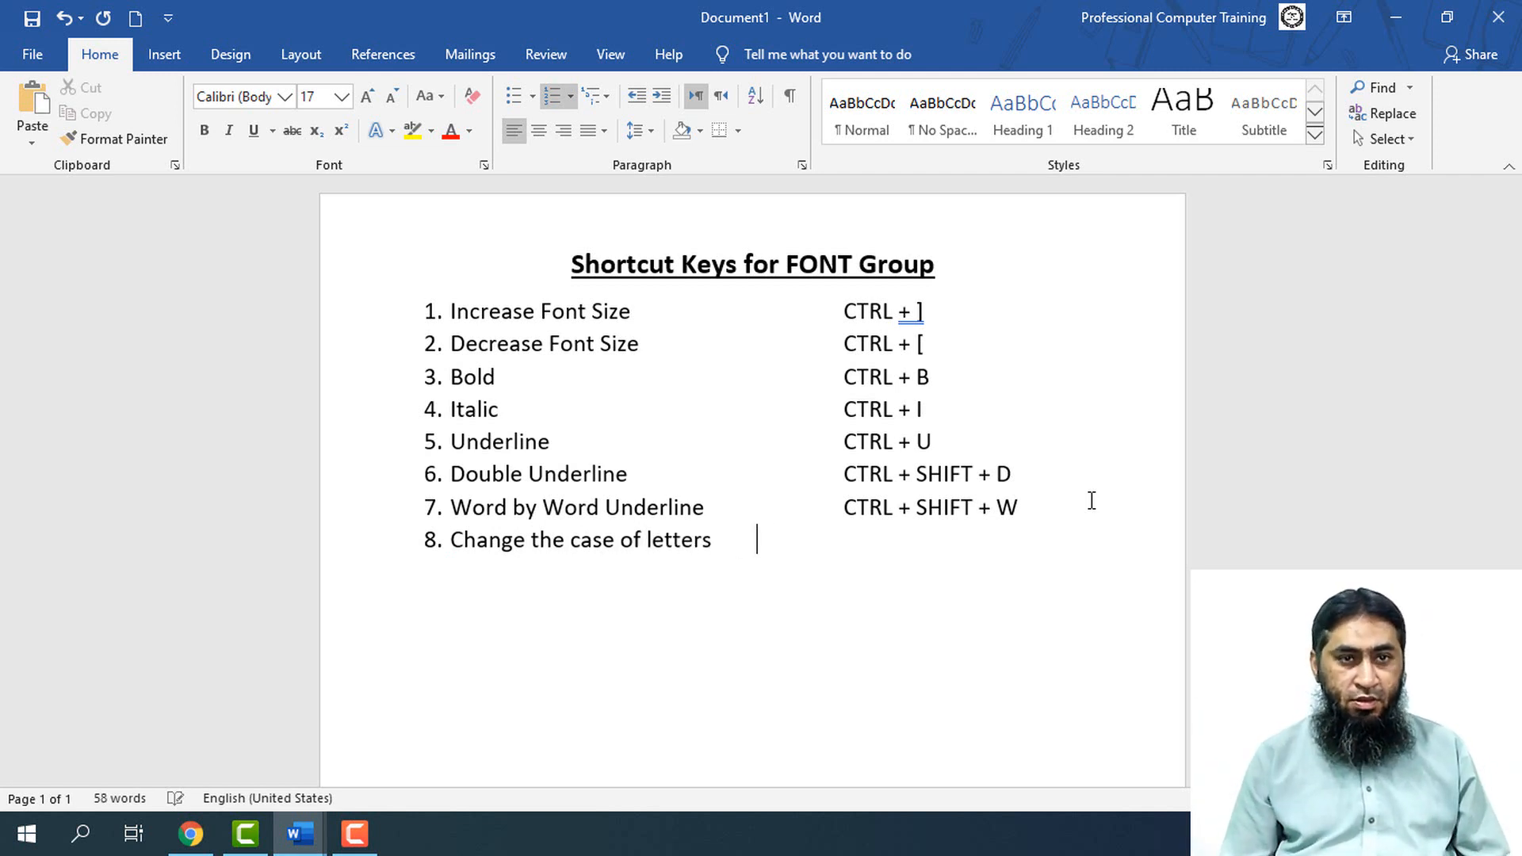
key(BackSpace)
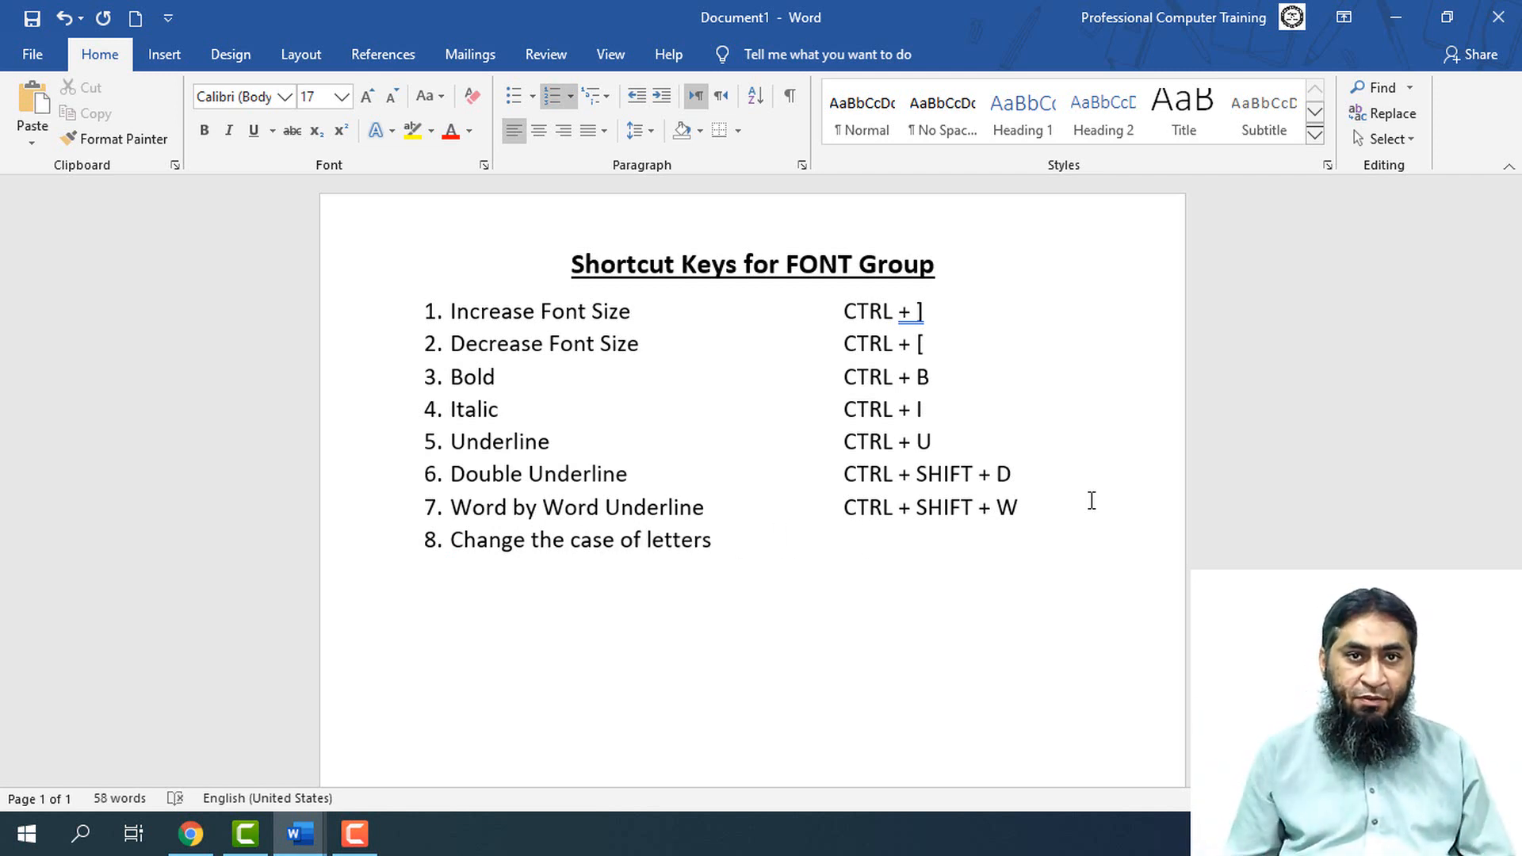
text(SHIFT +)
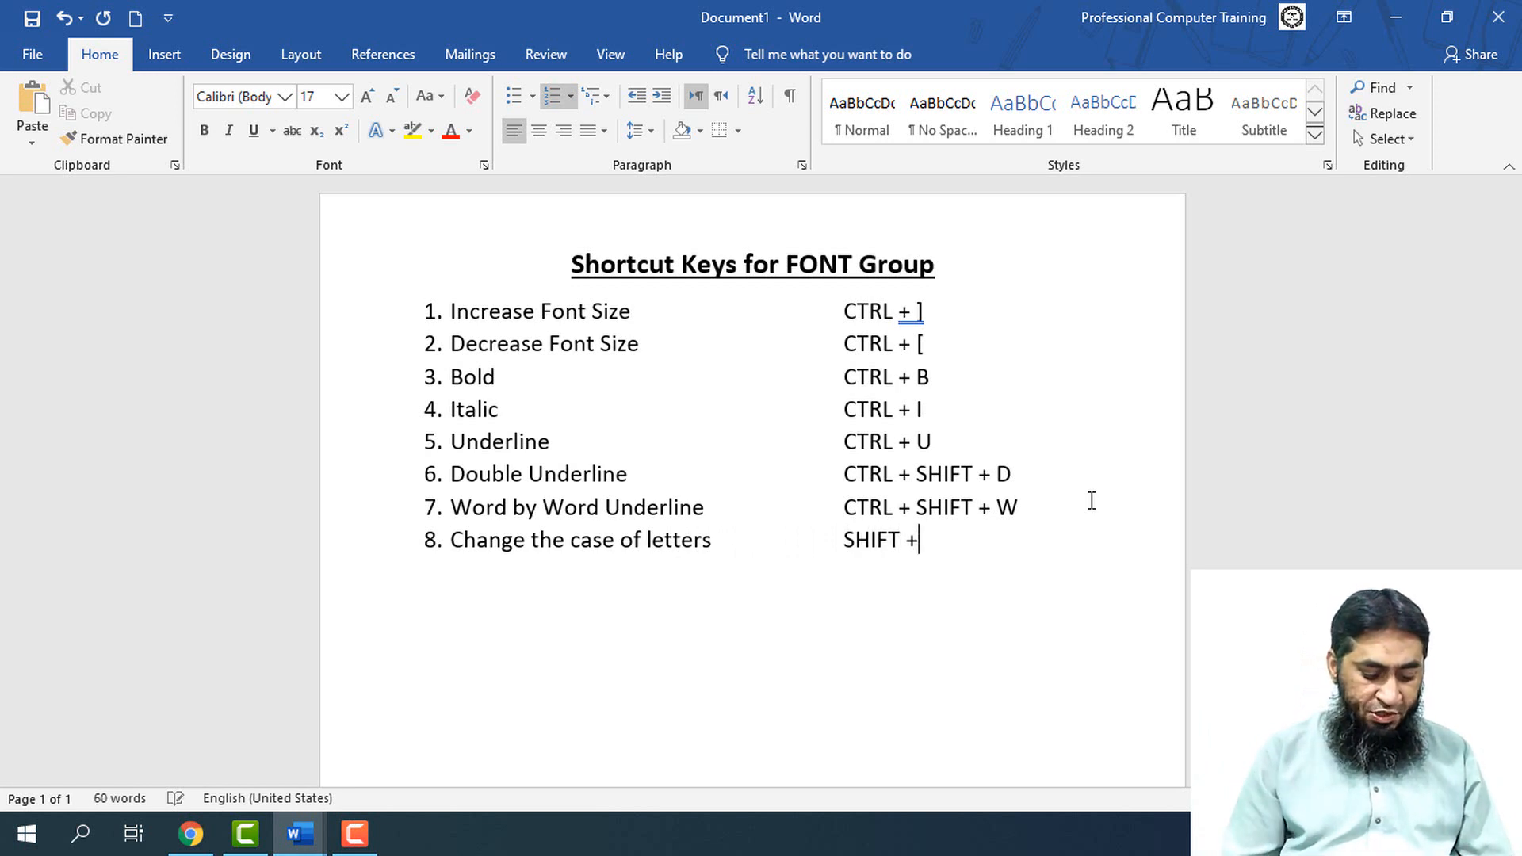
text( F3)
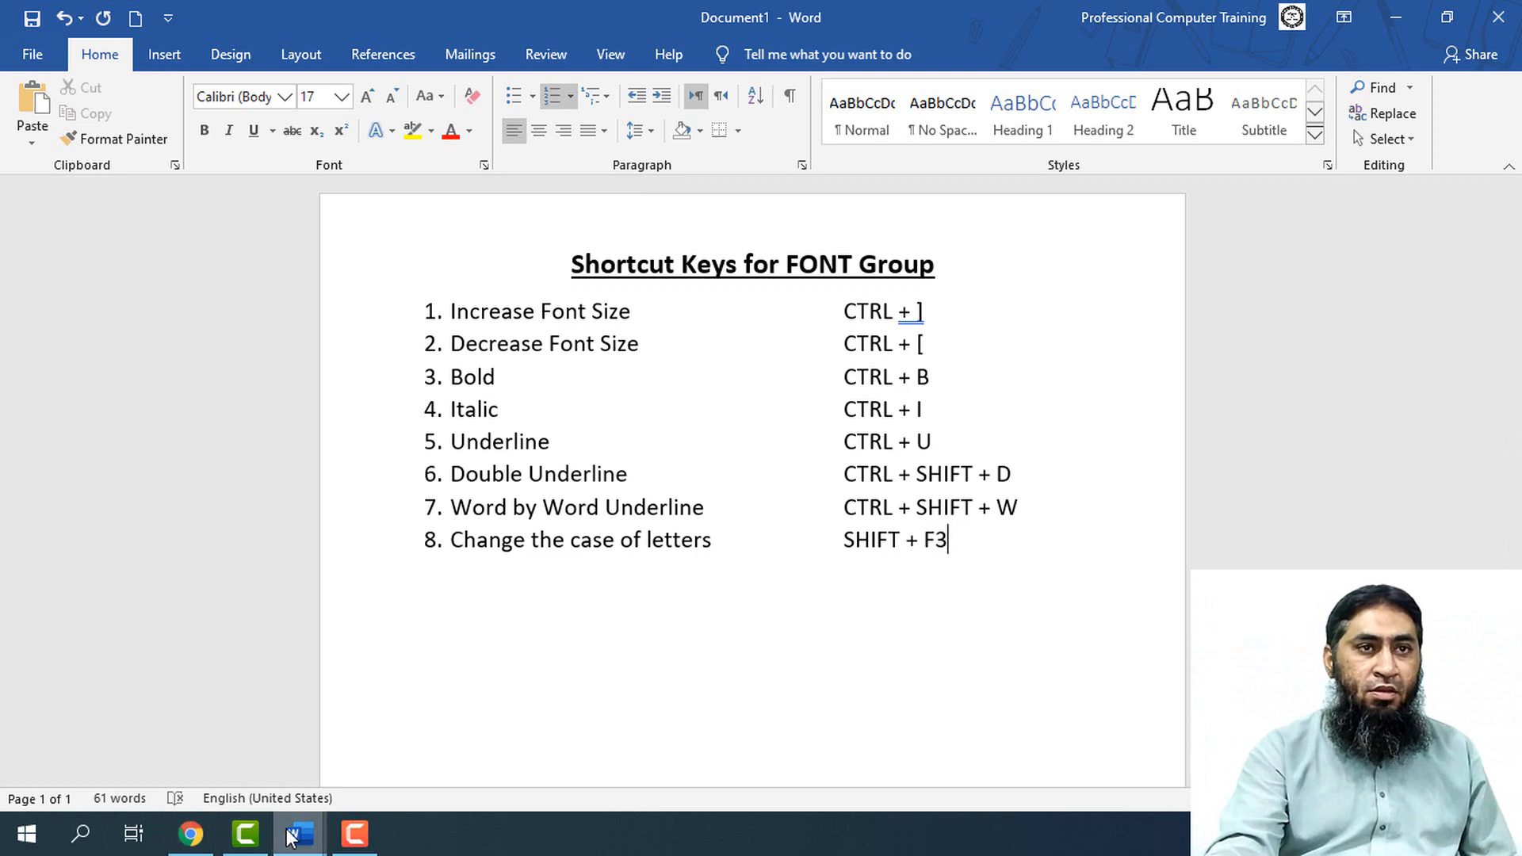
Switch to Document4 and increase the last paragraph, starting "Reading is easier", to font size 17
mouse_move(299, 833)
click(425, 747)
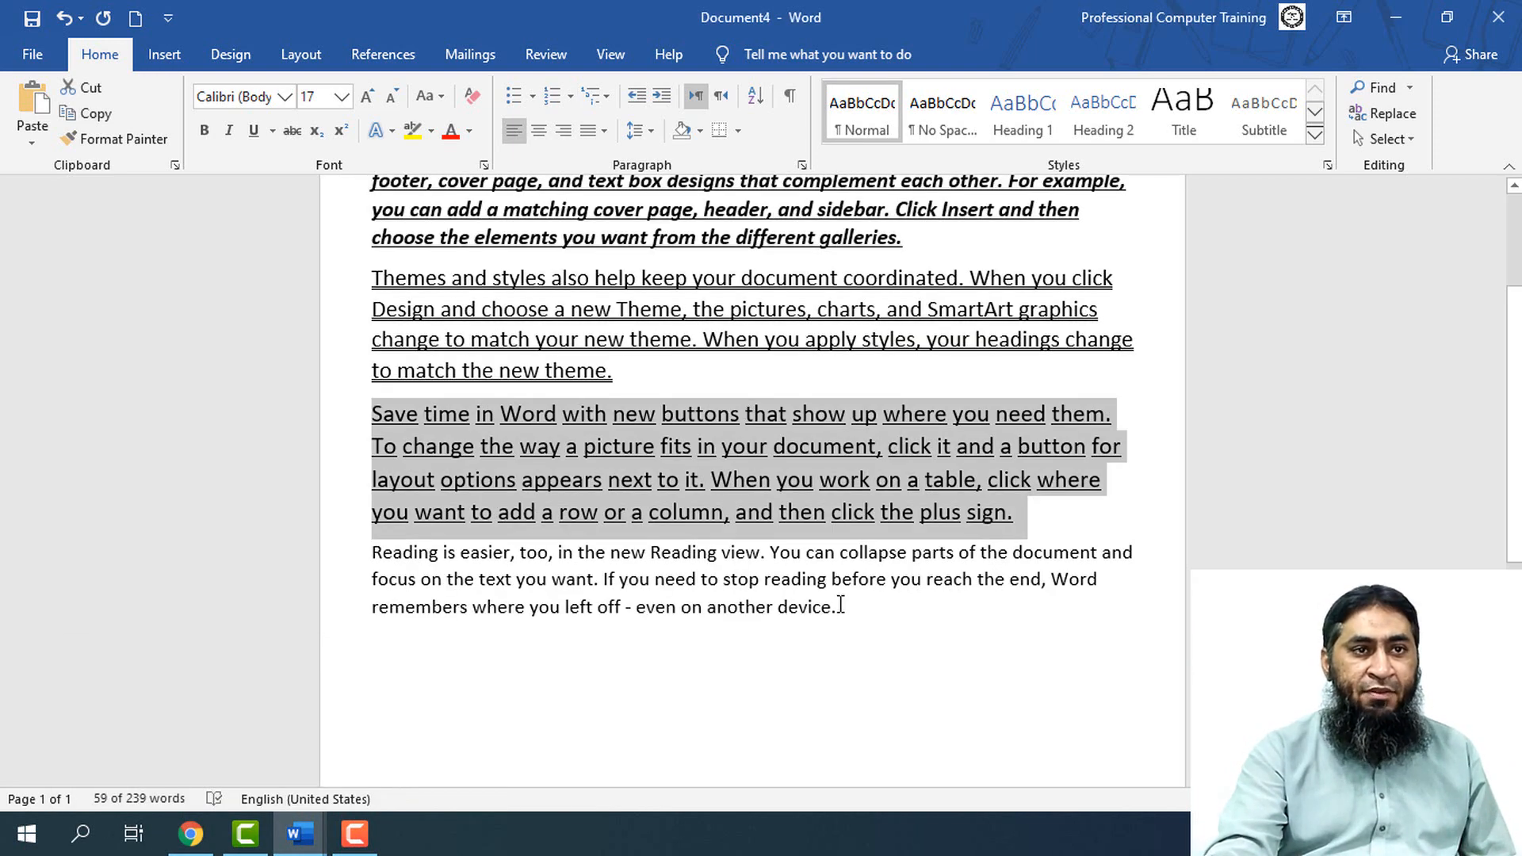
drag(841, 605, 340, 563)
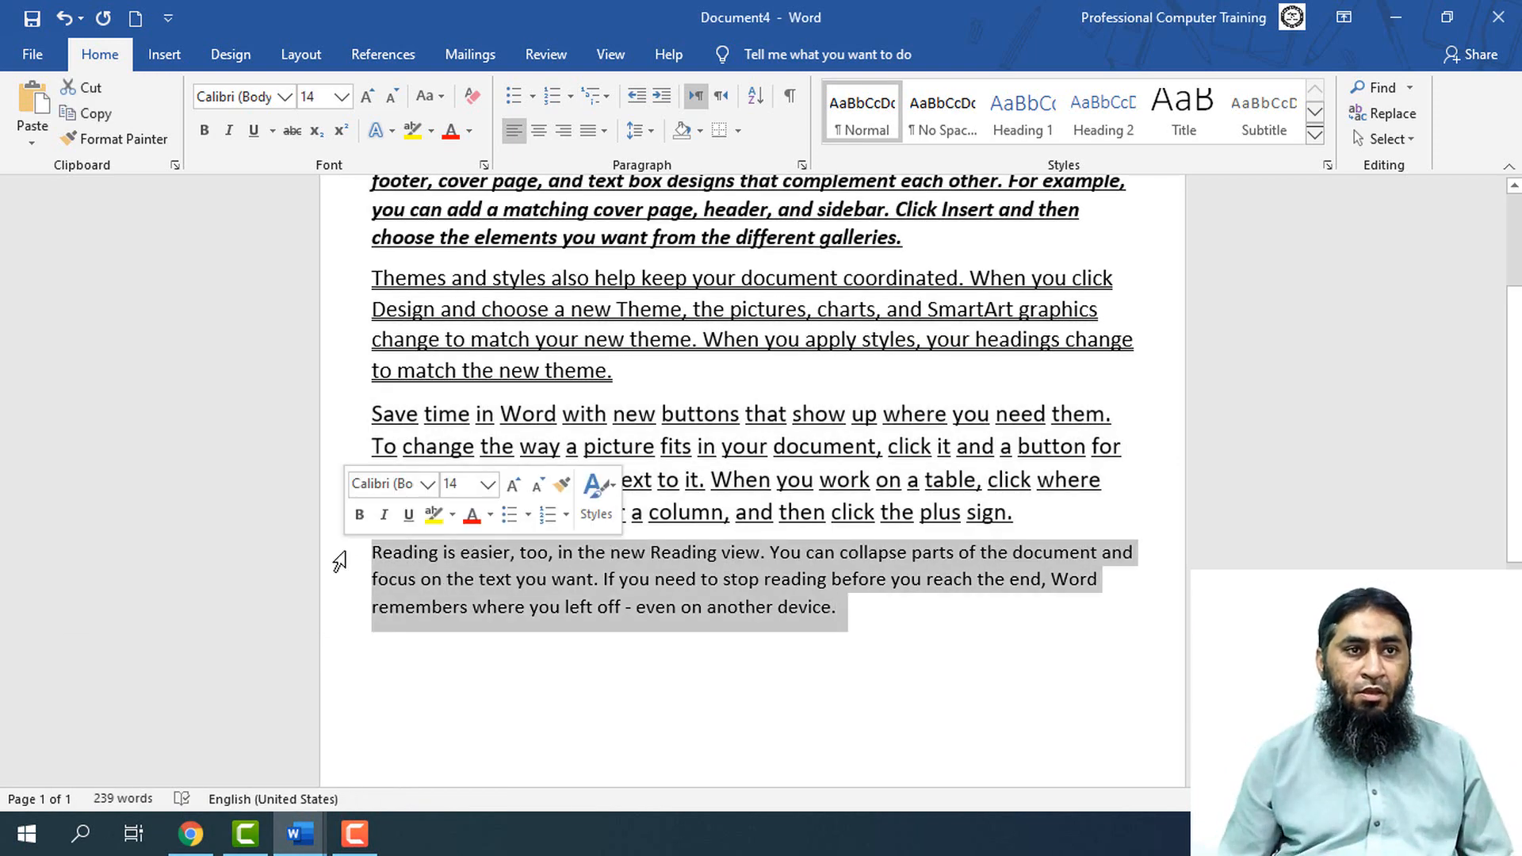
key(ctrl+bracketright)
key(ctrl+bracketright)
key(ctrl+bracketright)
key(Left)
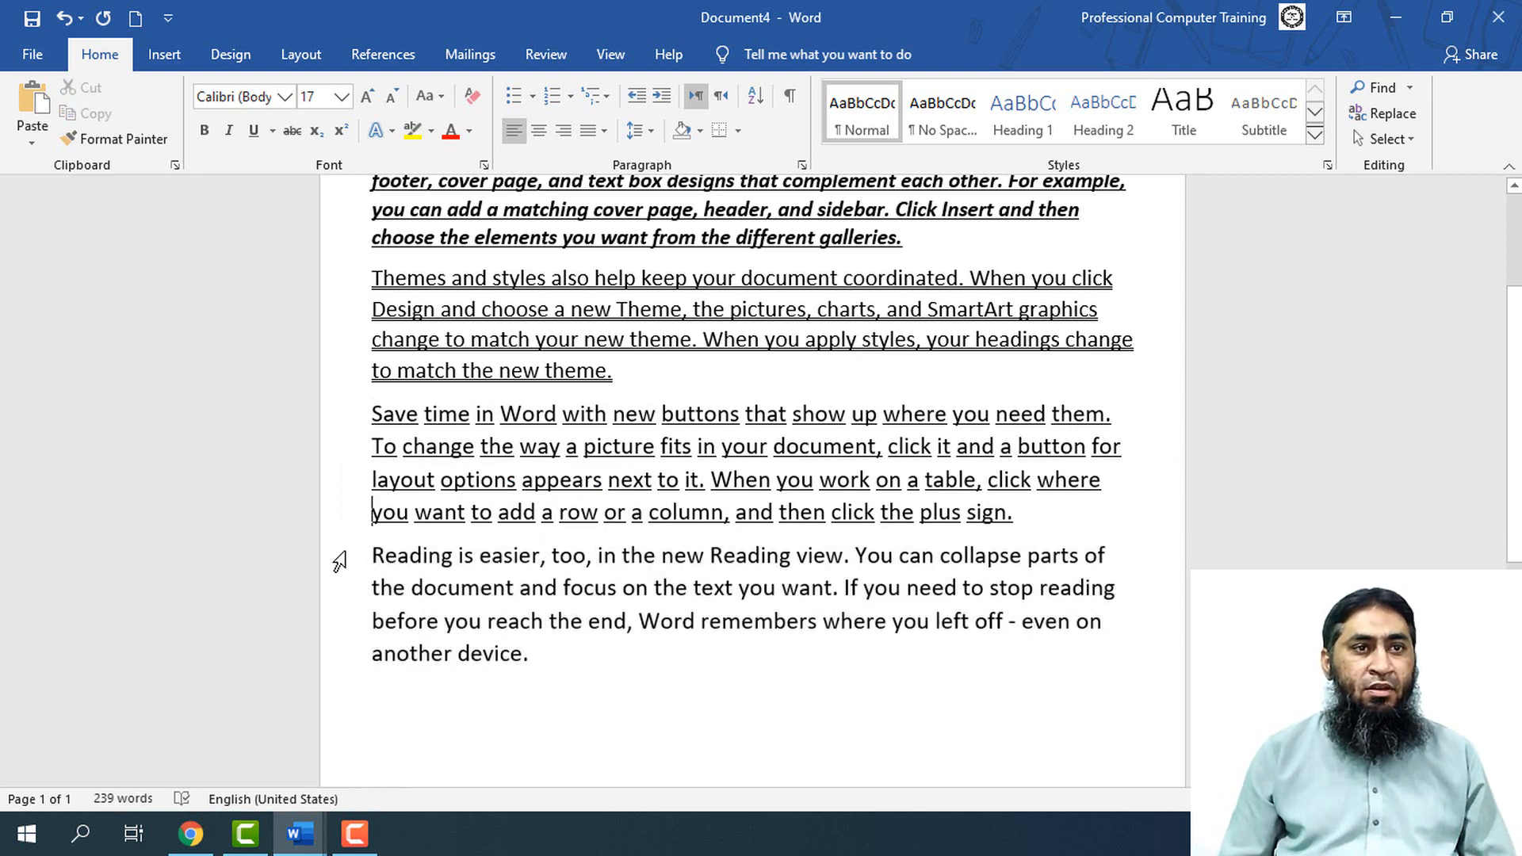
Cycle the last paragraph, starting "Reading is easier", through uppercase, lowercase and sentence case
click(339, 561)
click(340, 561)
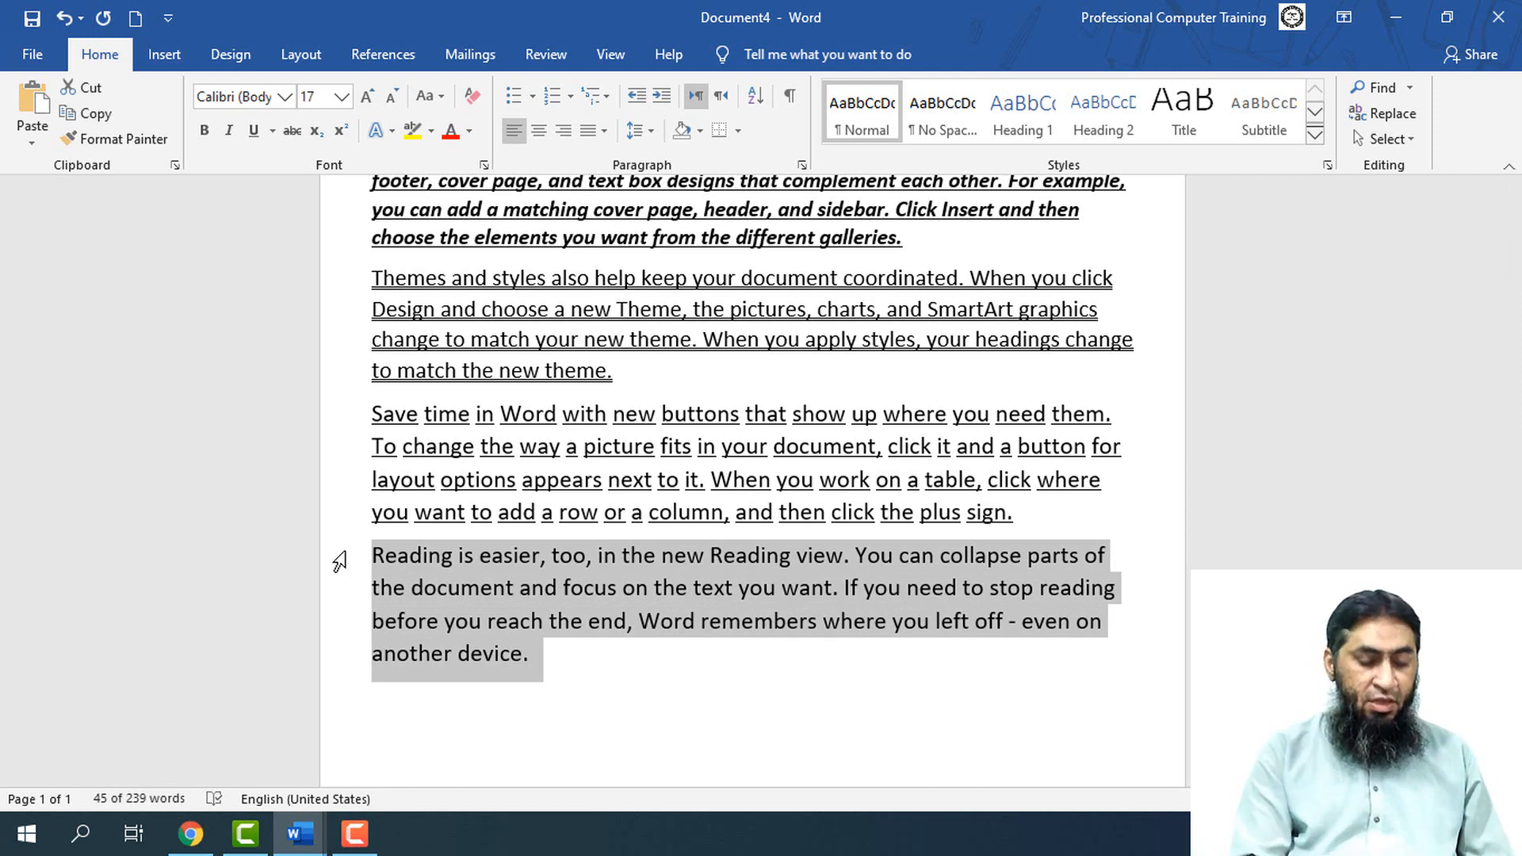
key(shift+F3)
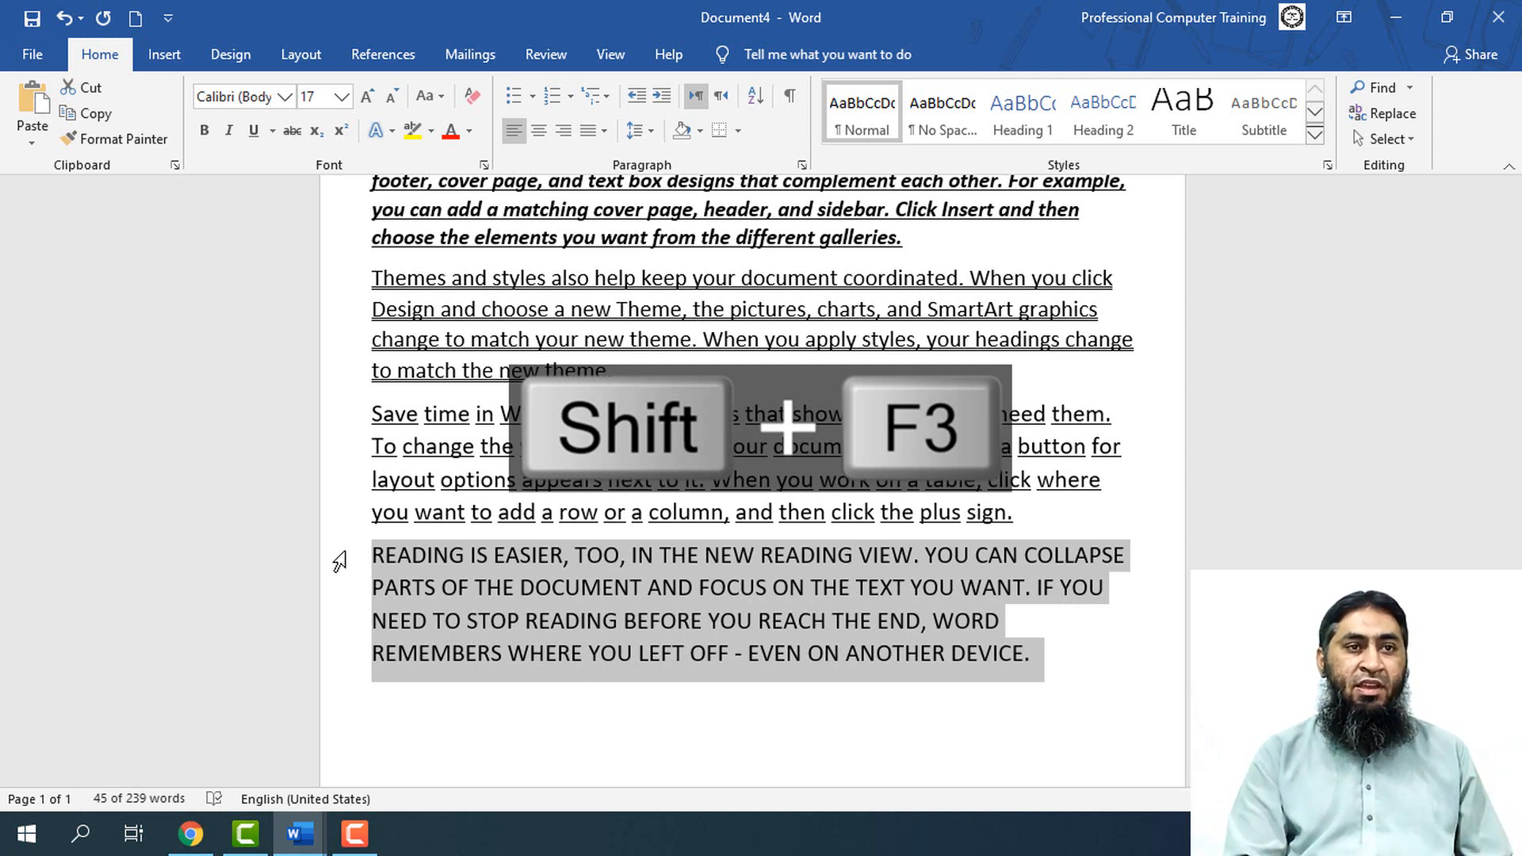
key(shift+F3)
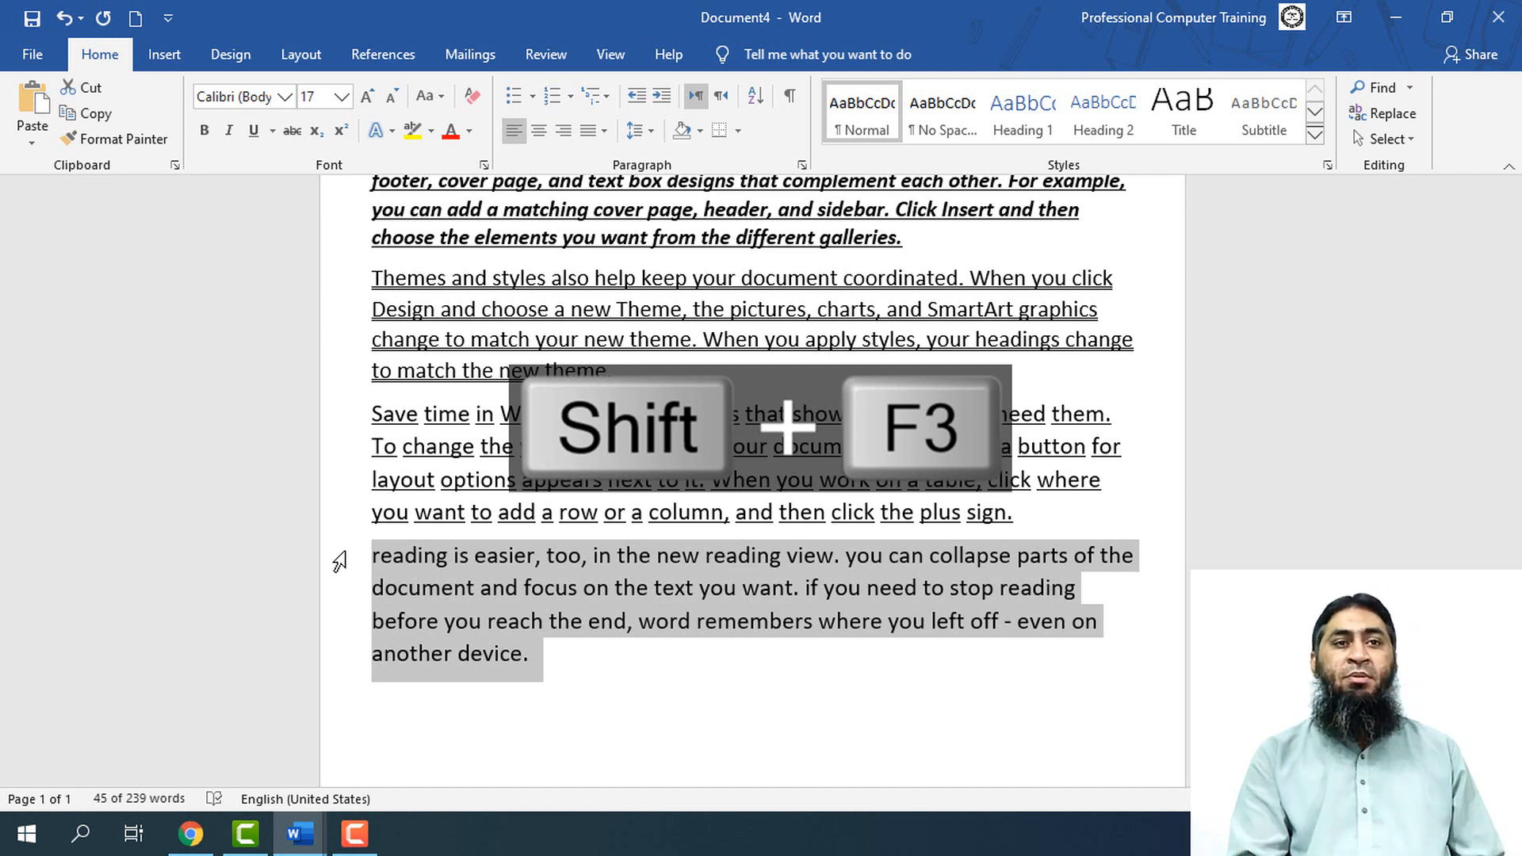
key(shift+F3)
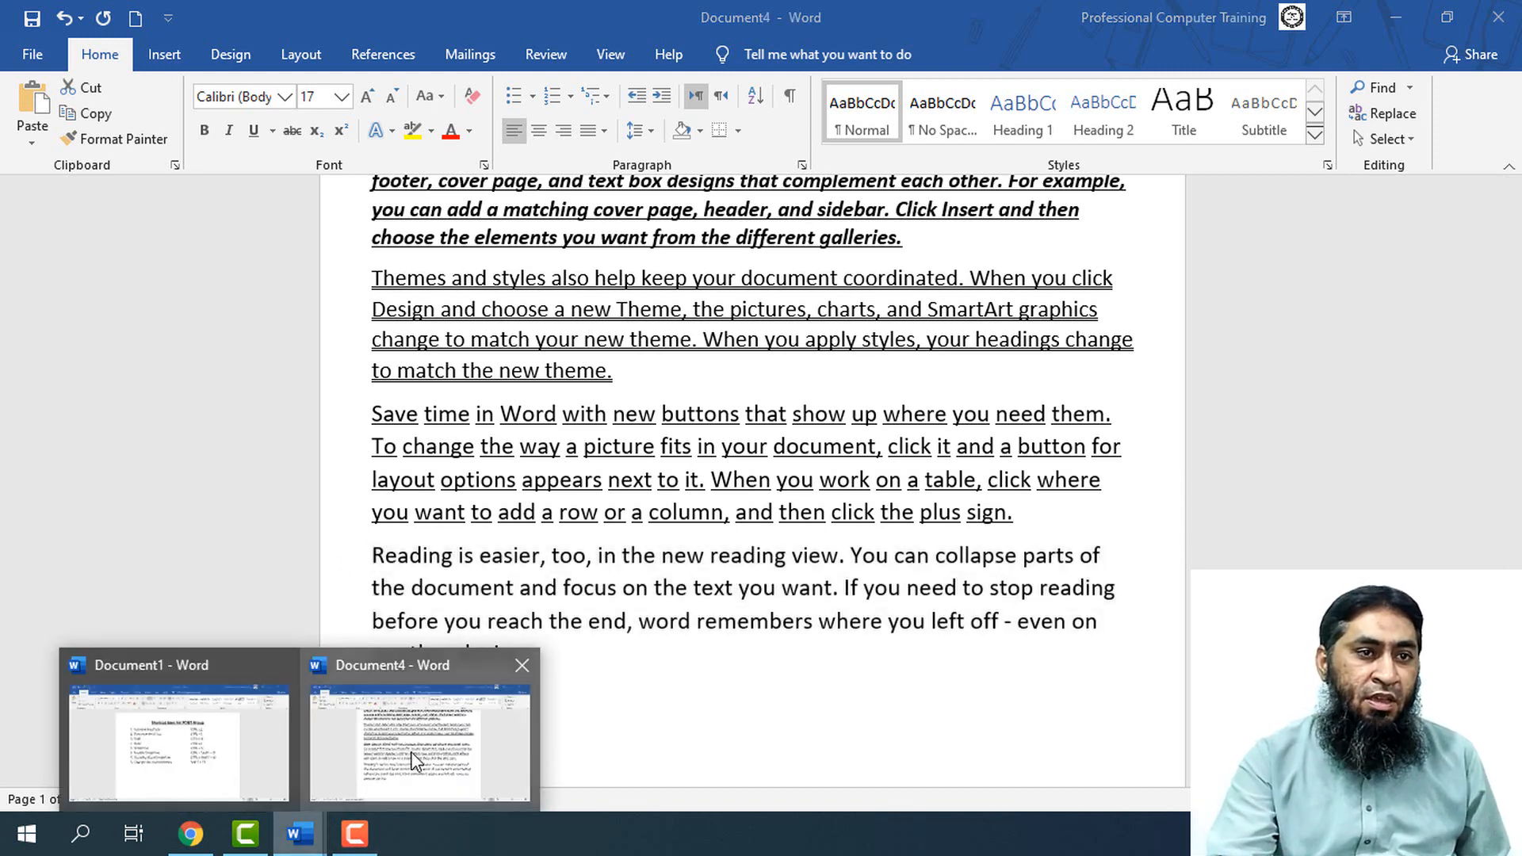
Switch to Document1 and add list item 9, "Format letters as all capitals"
mouse_move(300, 787)
click(326, 734)
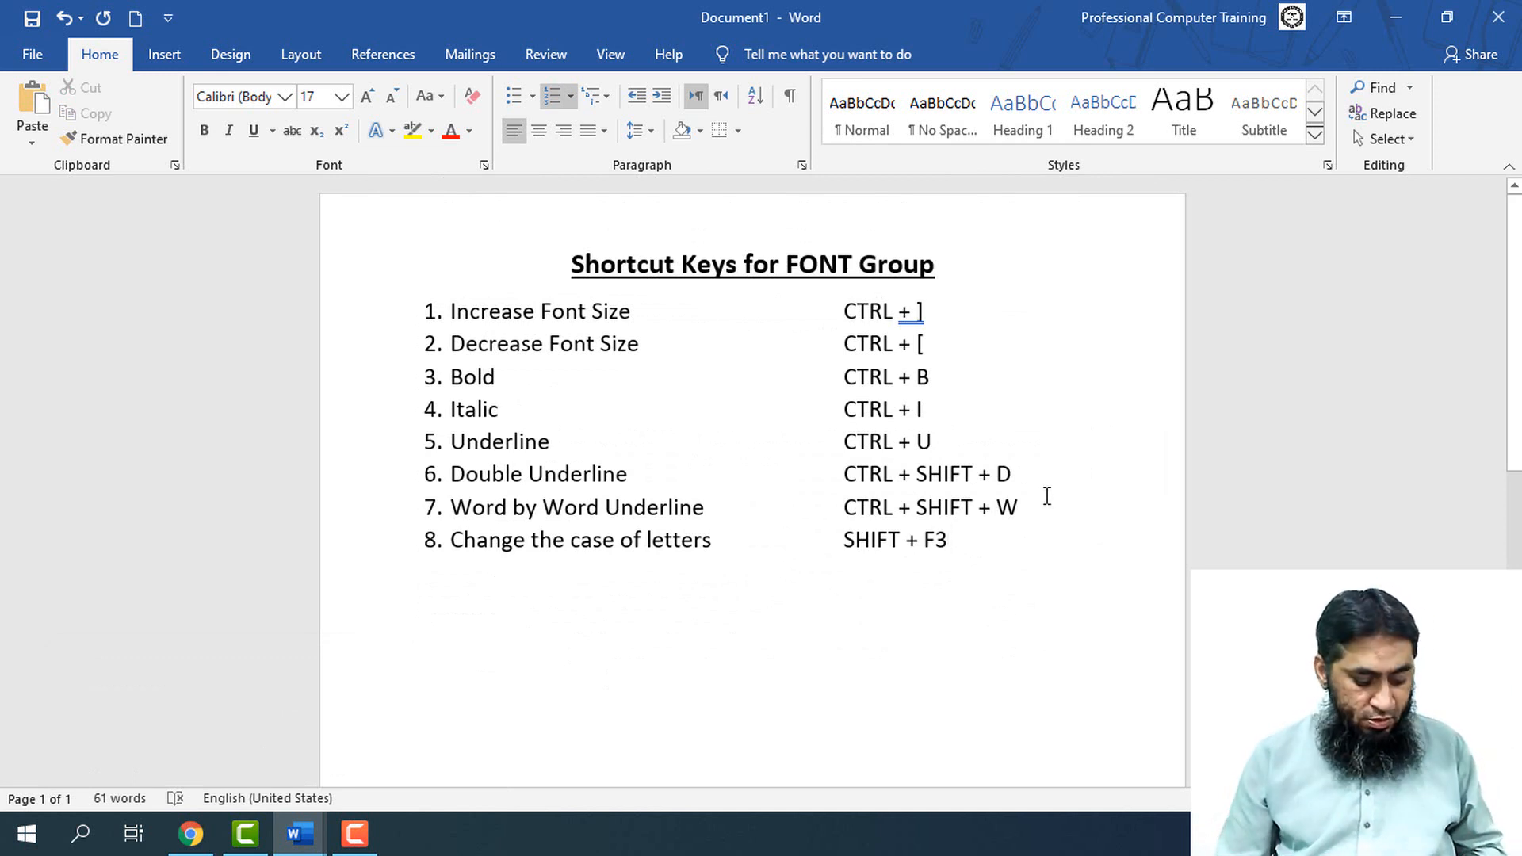
key(Return)
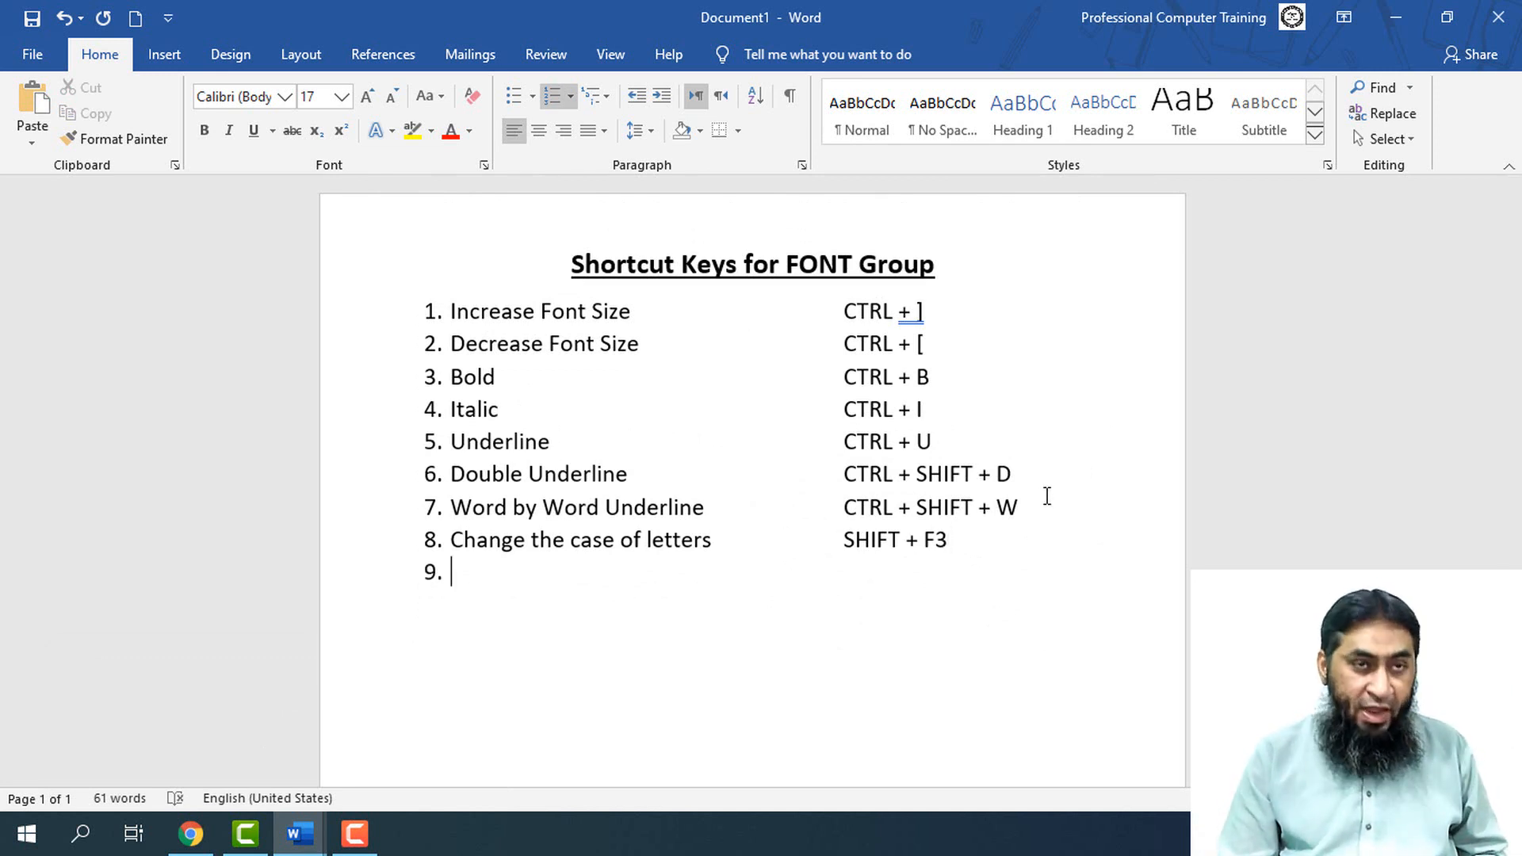
text(for)
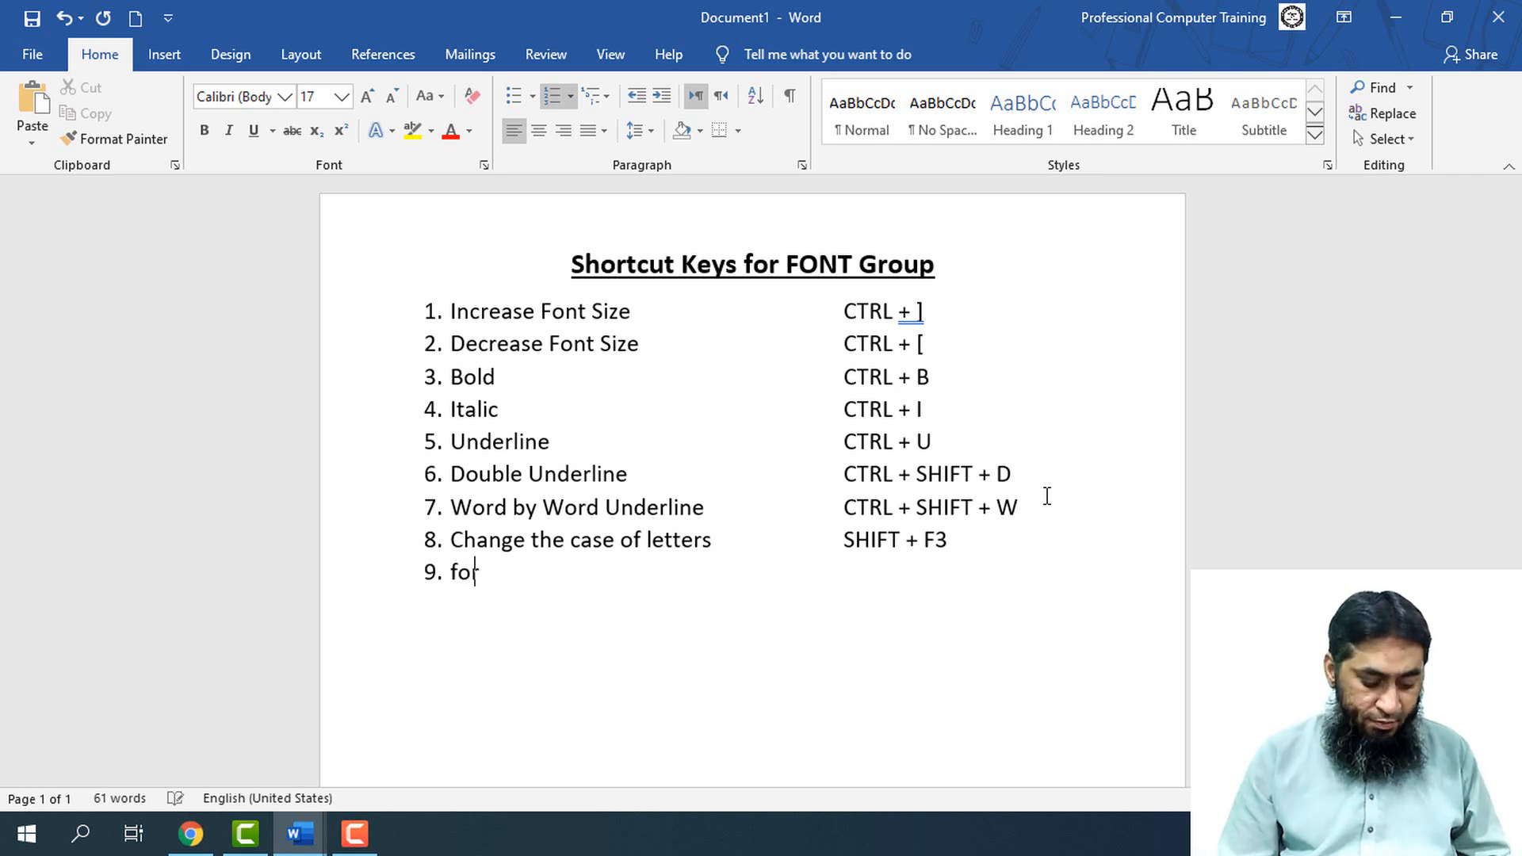
text(mat )
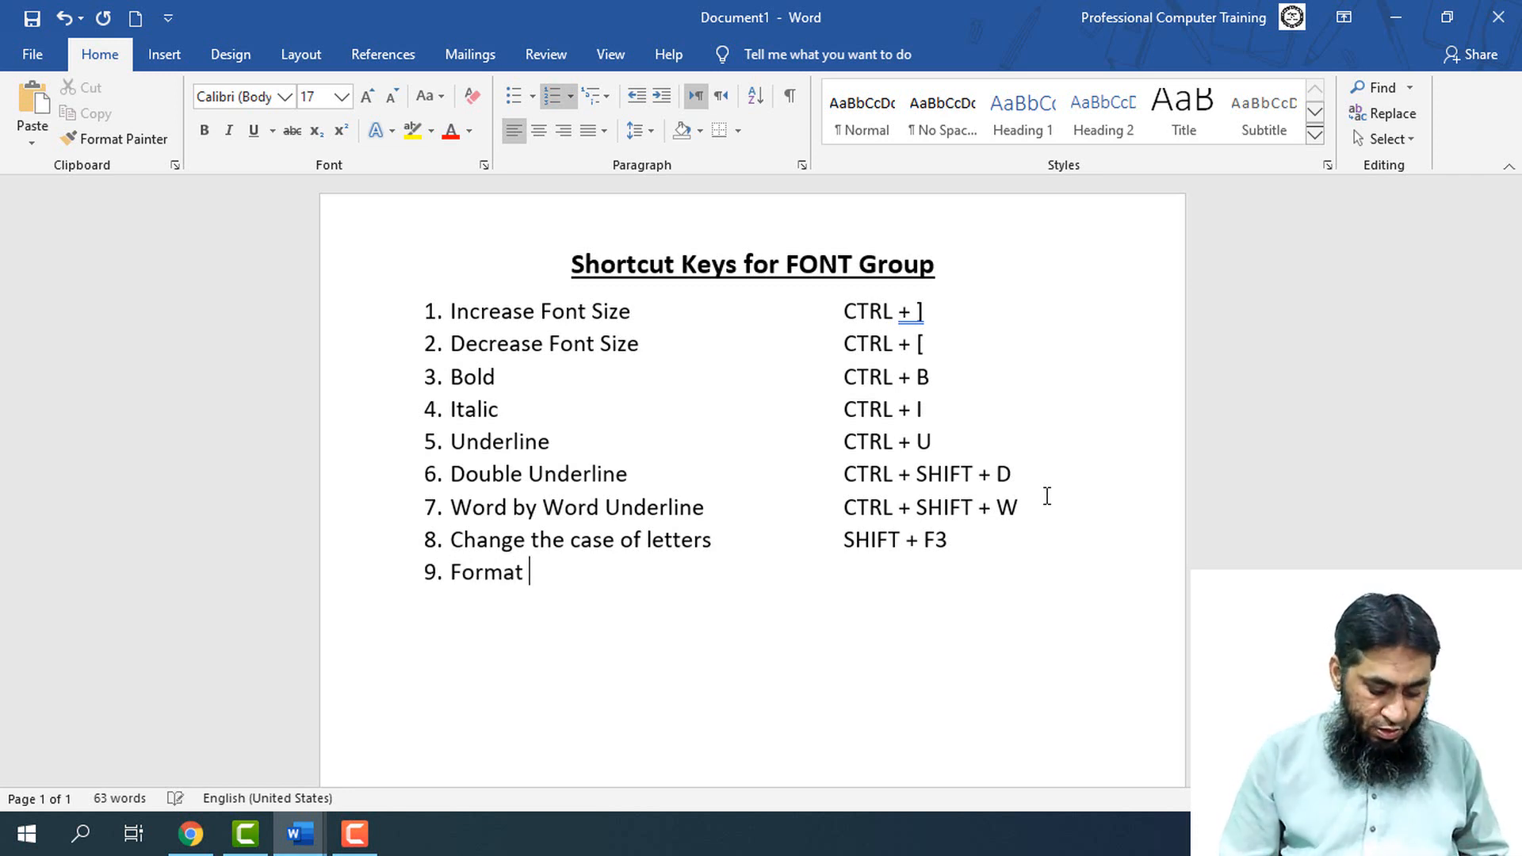
text(let)
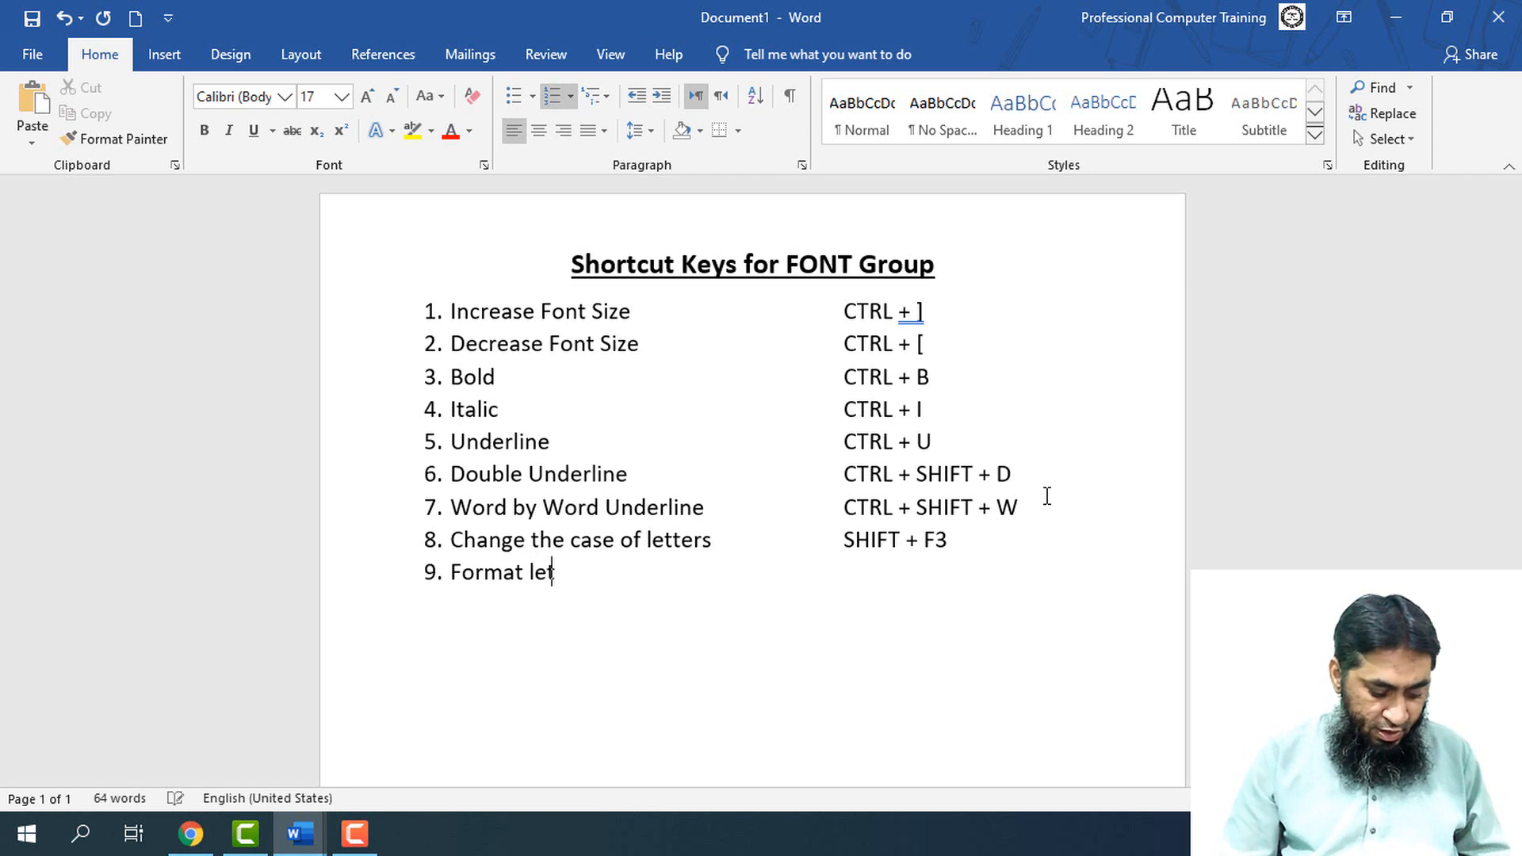
text(ters as a)
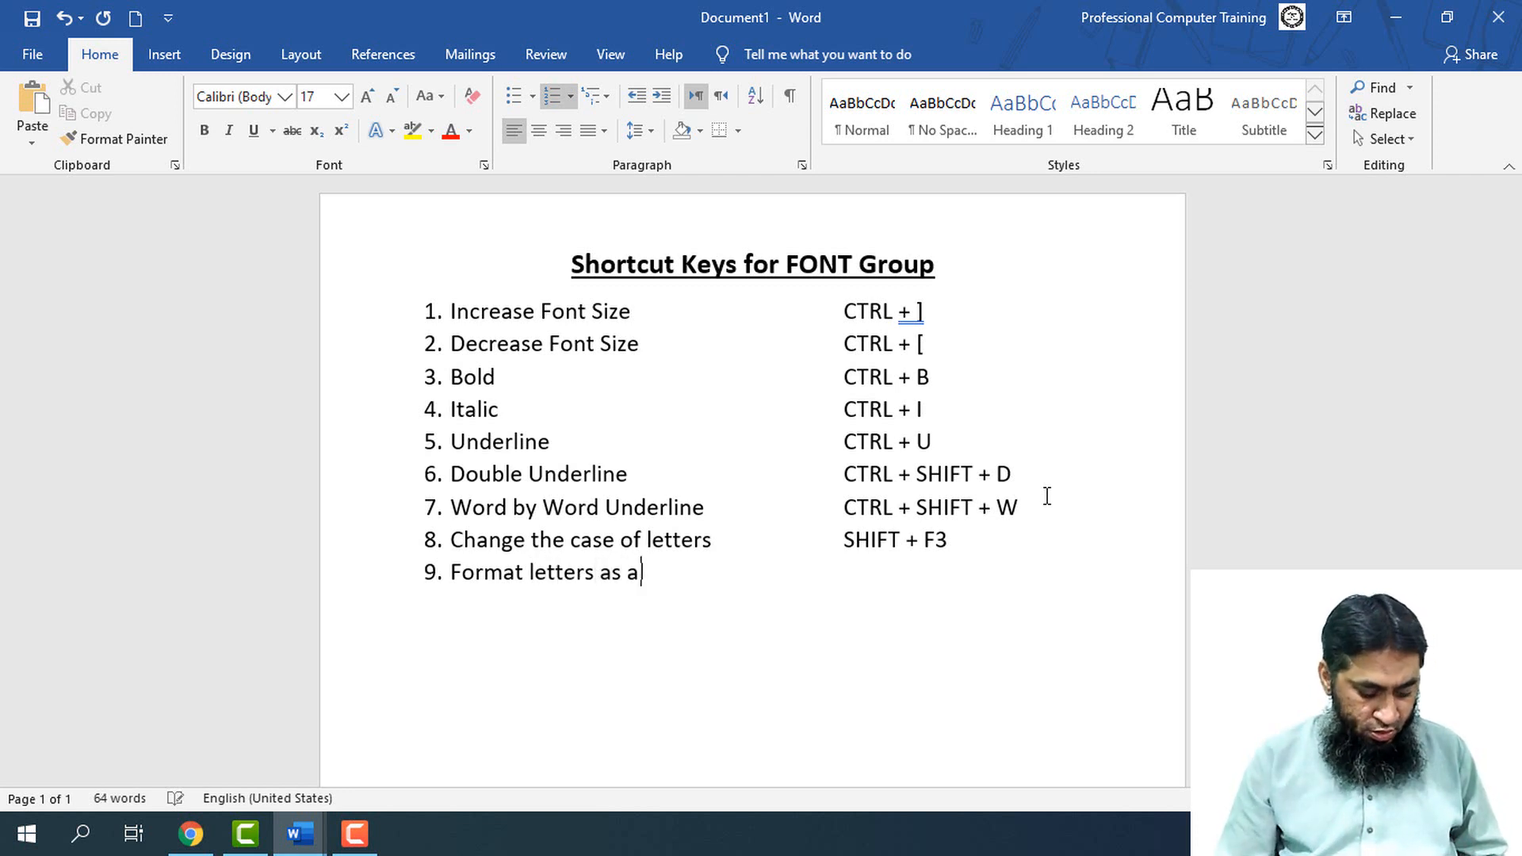
text(ll cap)
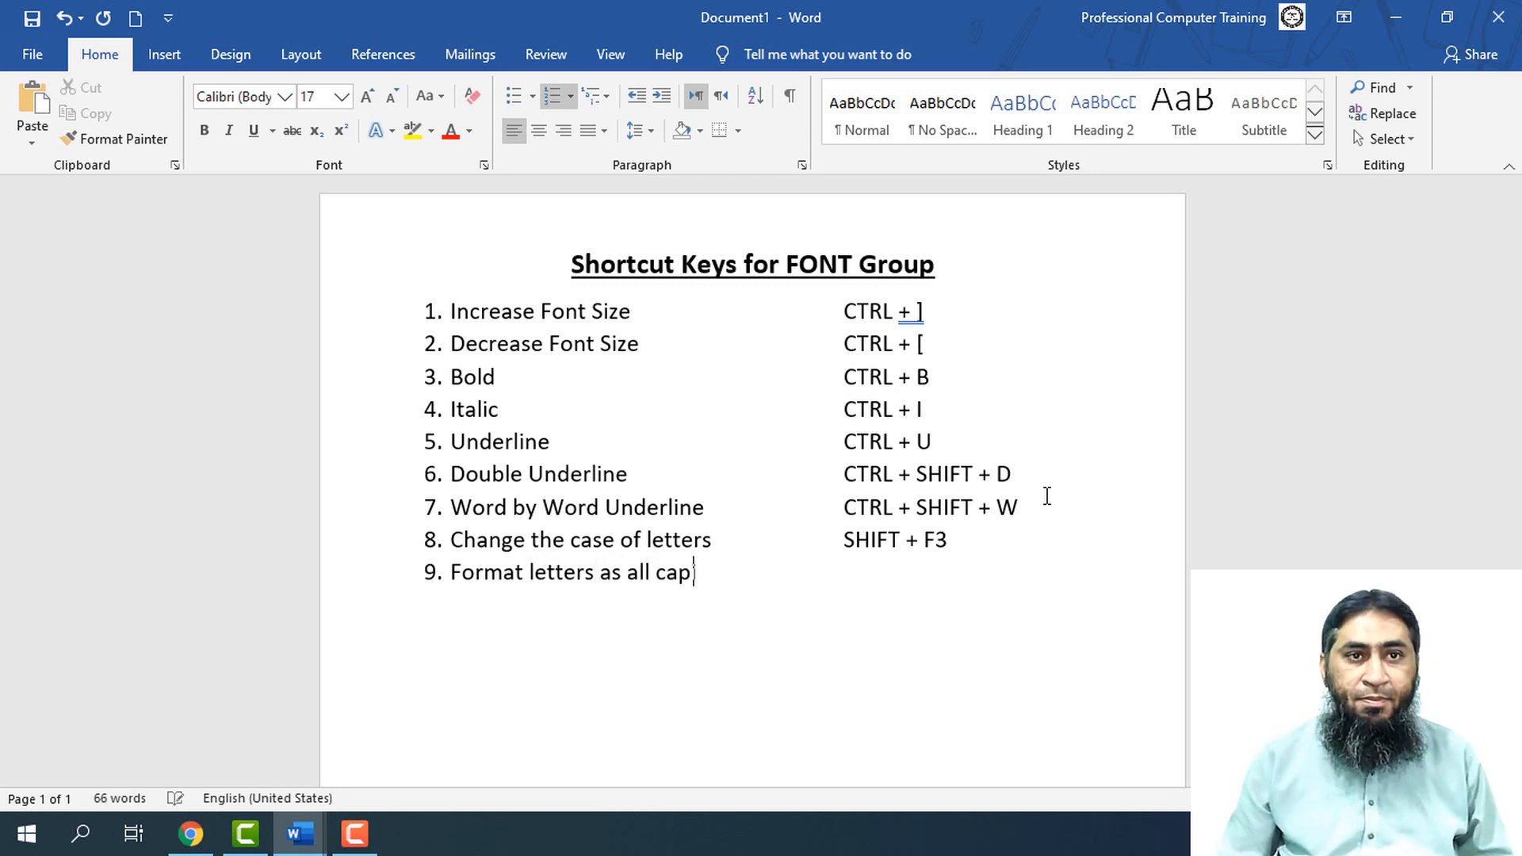
text(itals)
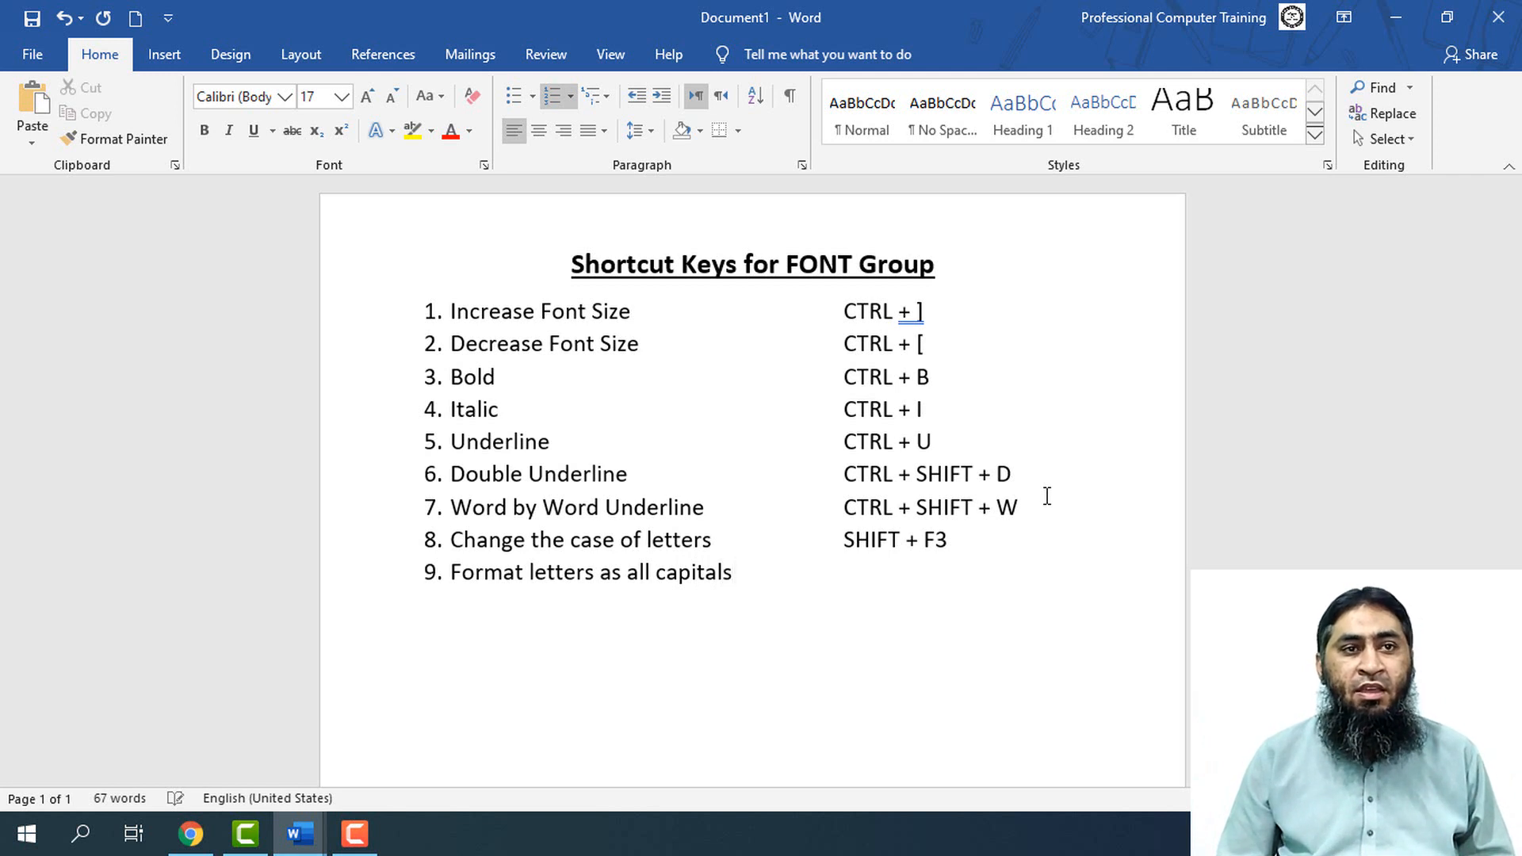
Enter "CTRL + SHIFT + A" as the shortcut for item 9, aligned with the shortcut column above
key(Tab)
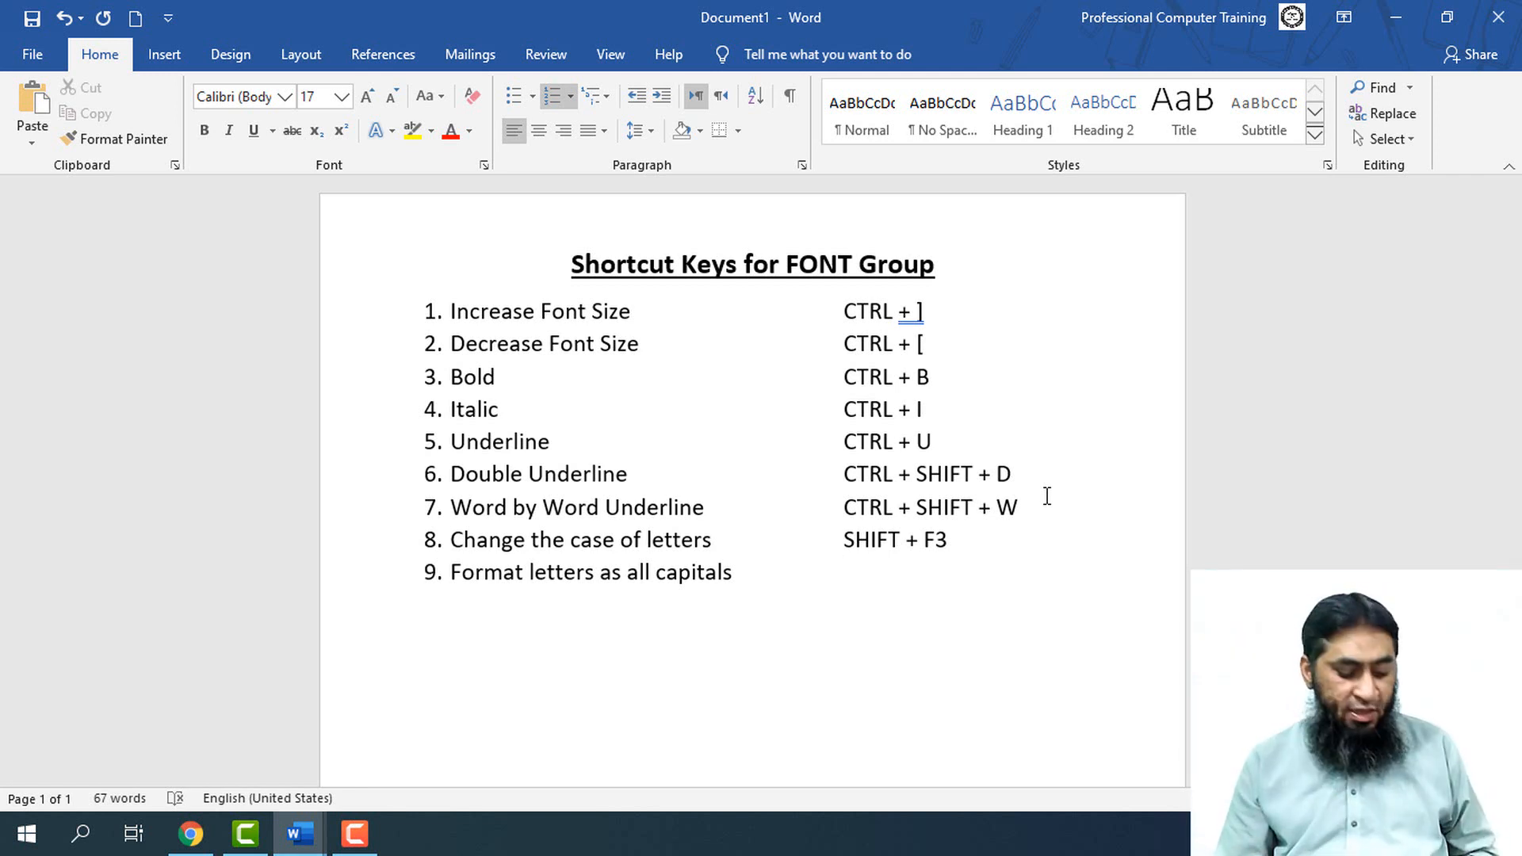
text(CTRL + SHIFT + D)
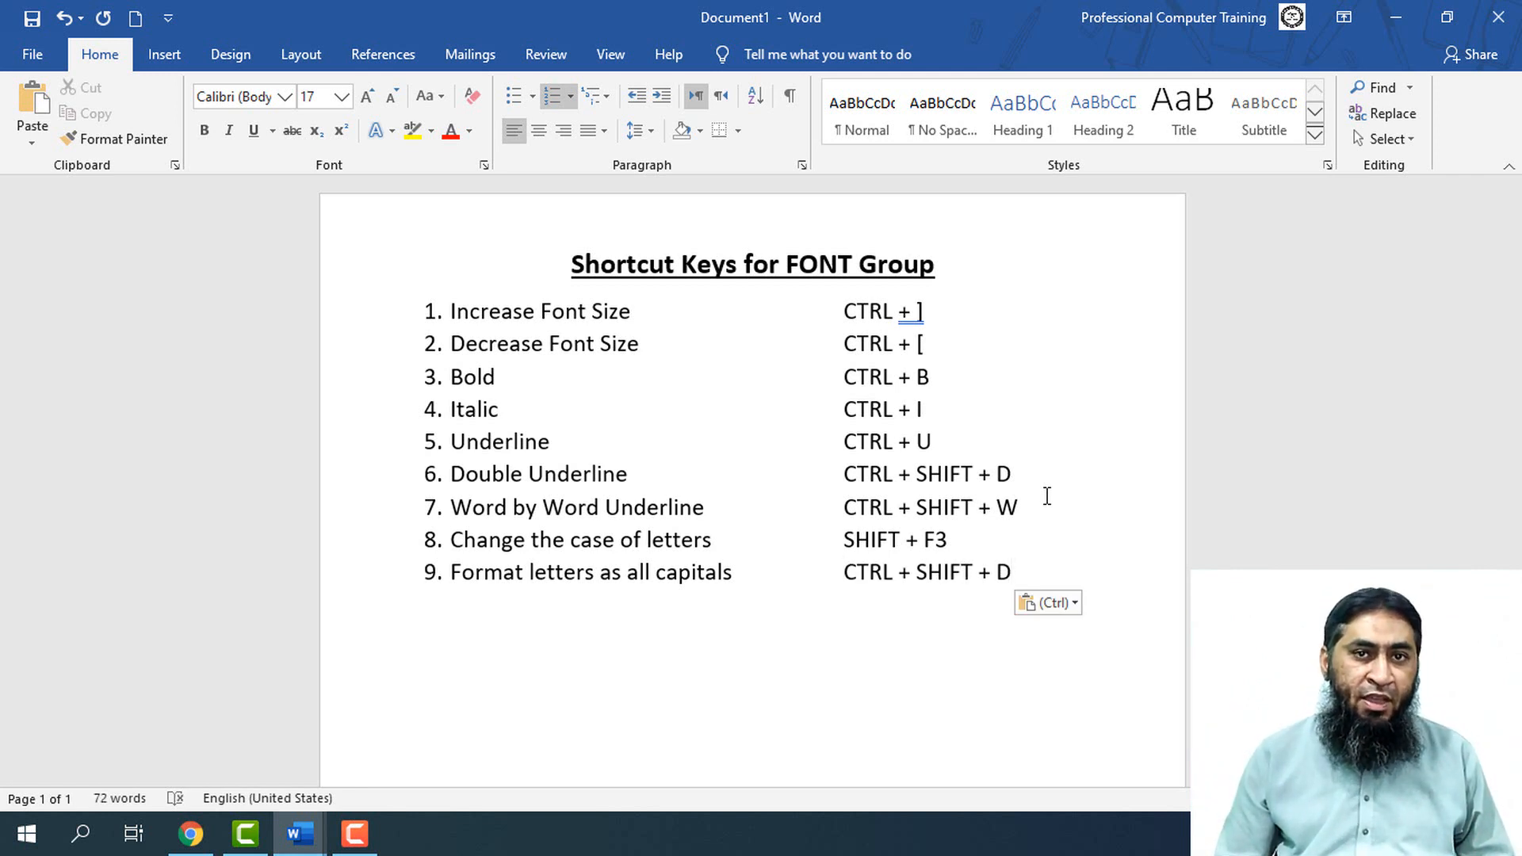
key(shift+Left)
text(A)
Duplicate the "Format letters as all capitals" line, including its shortcut, as list item 10
key(Return)
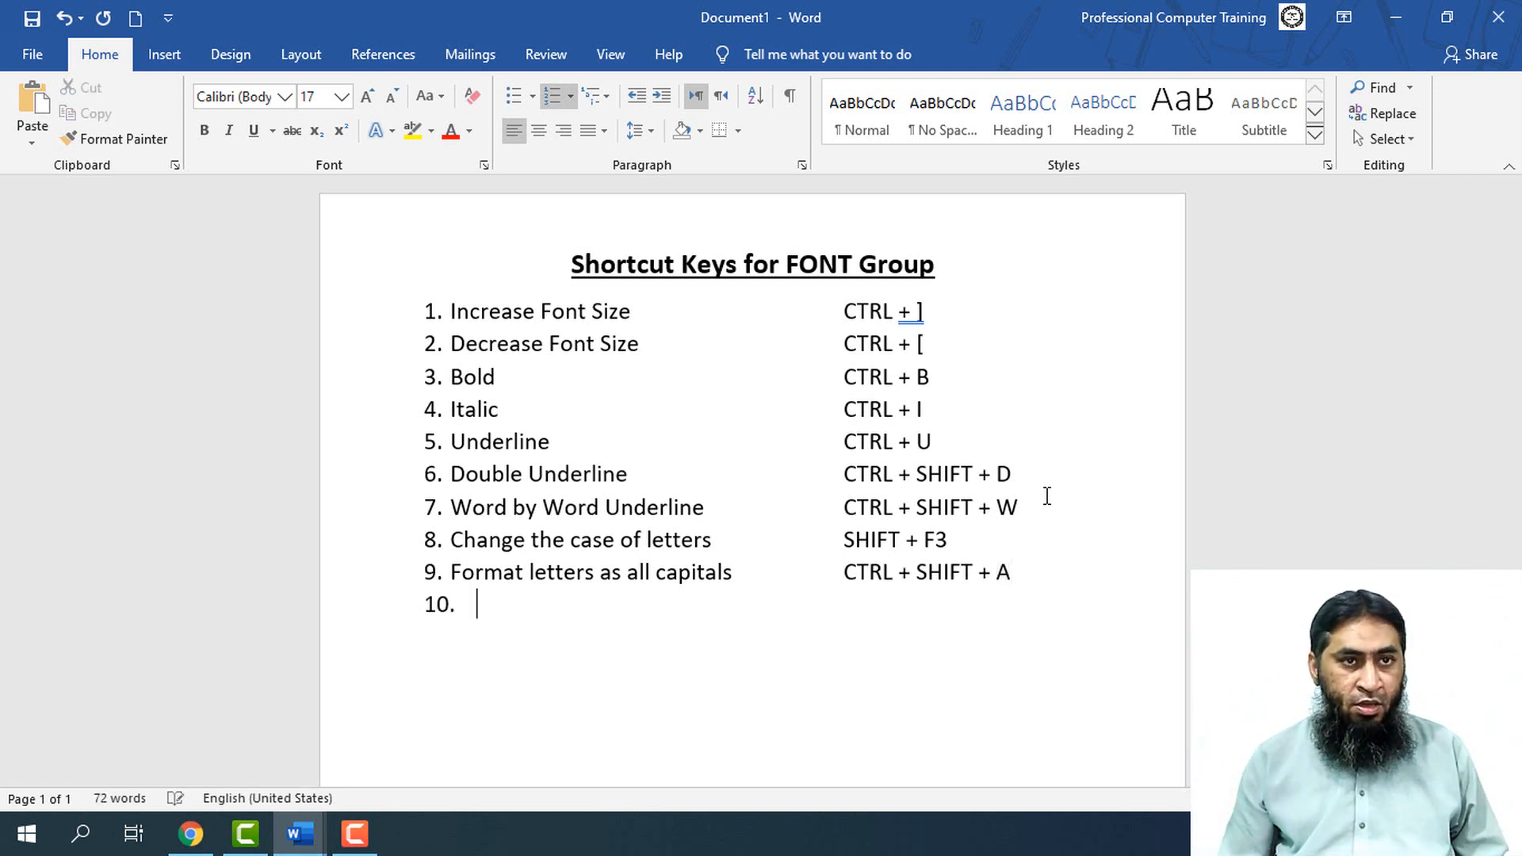
key(Up)
key(Right)
key(Right)
key(Home)
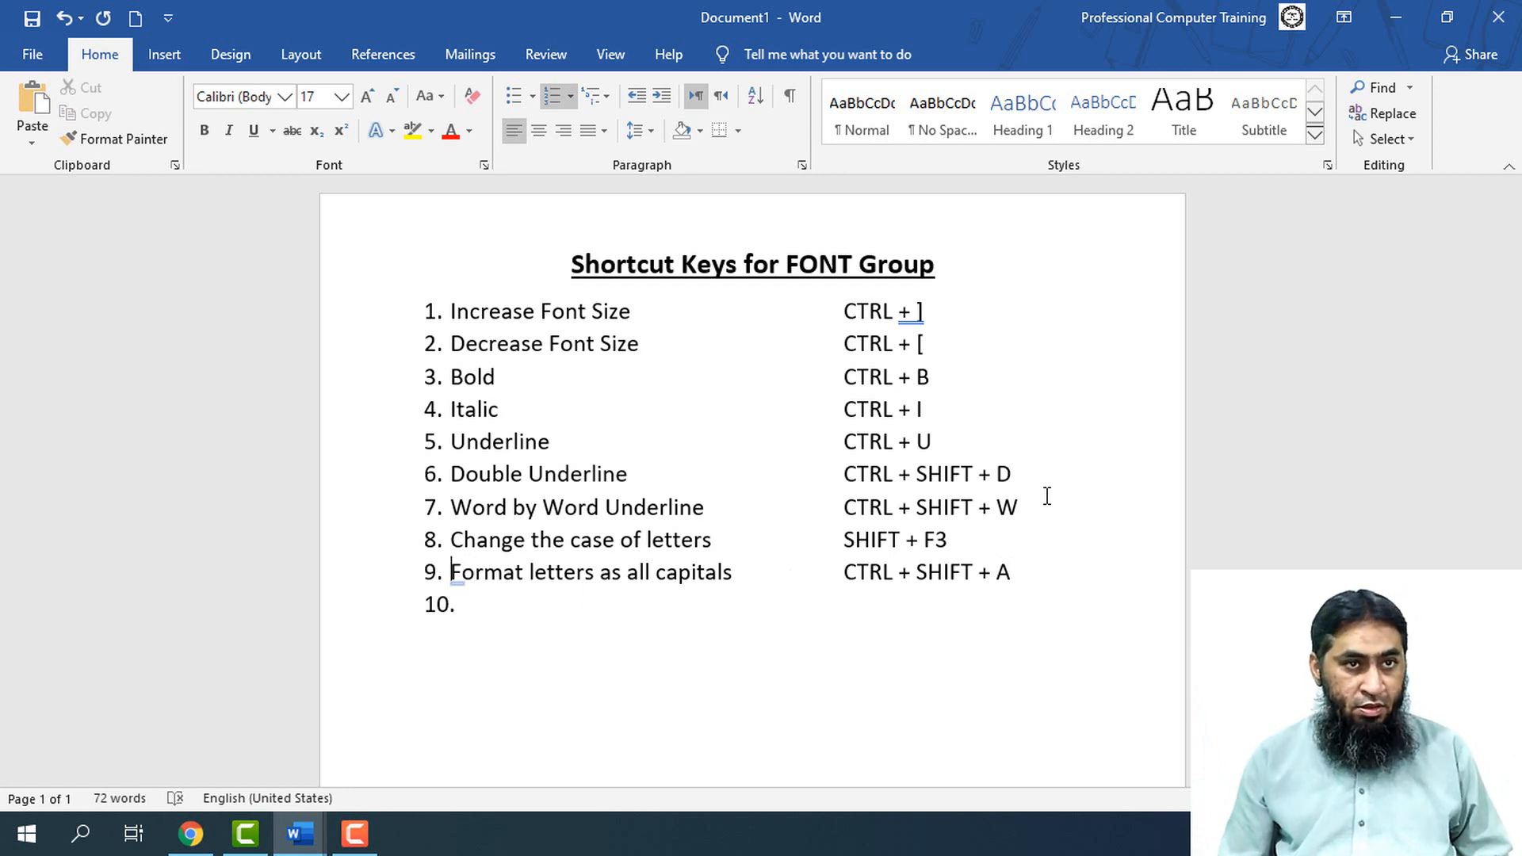
key(shift+Down)
key(ctrl+c)
key(Down)
key(ctrl+v)
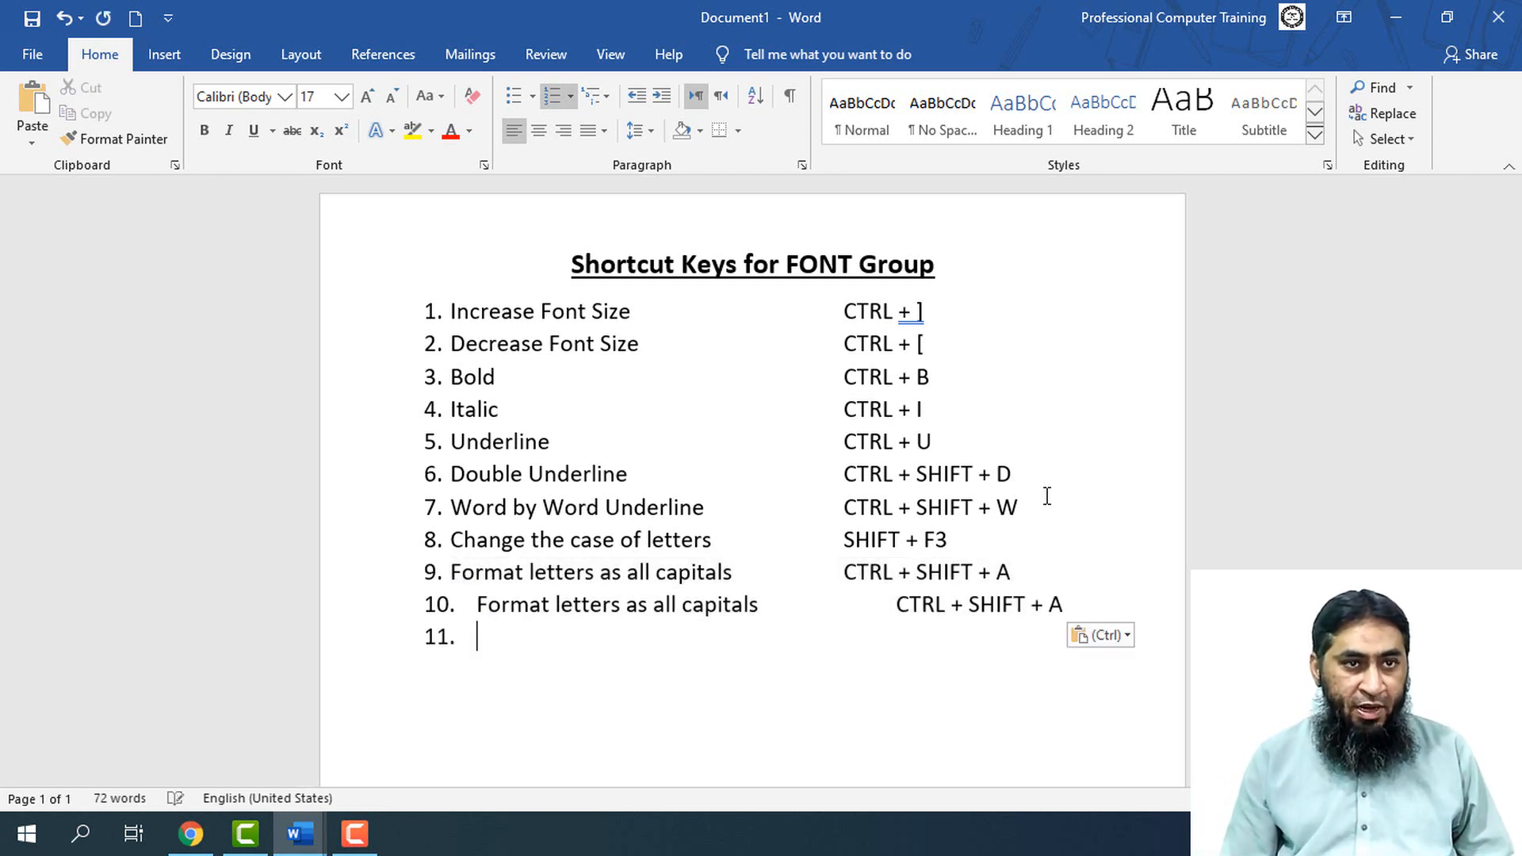
key(Home)
key(BackSpace)
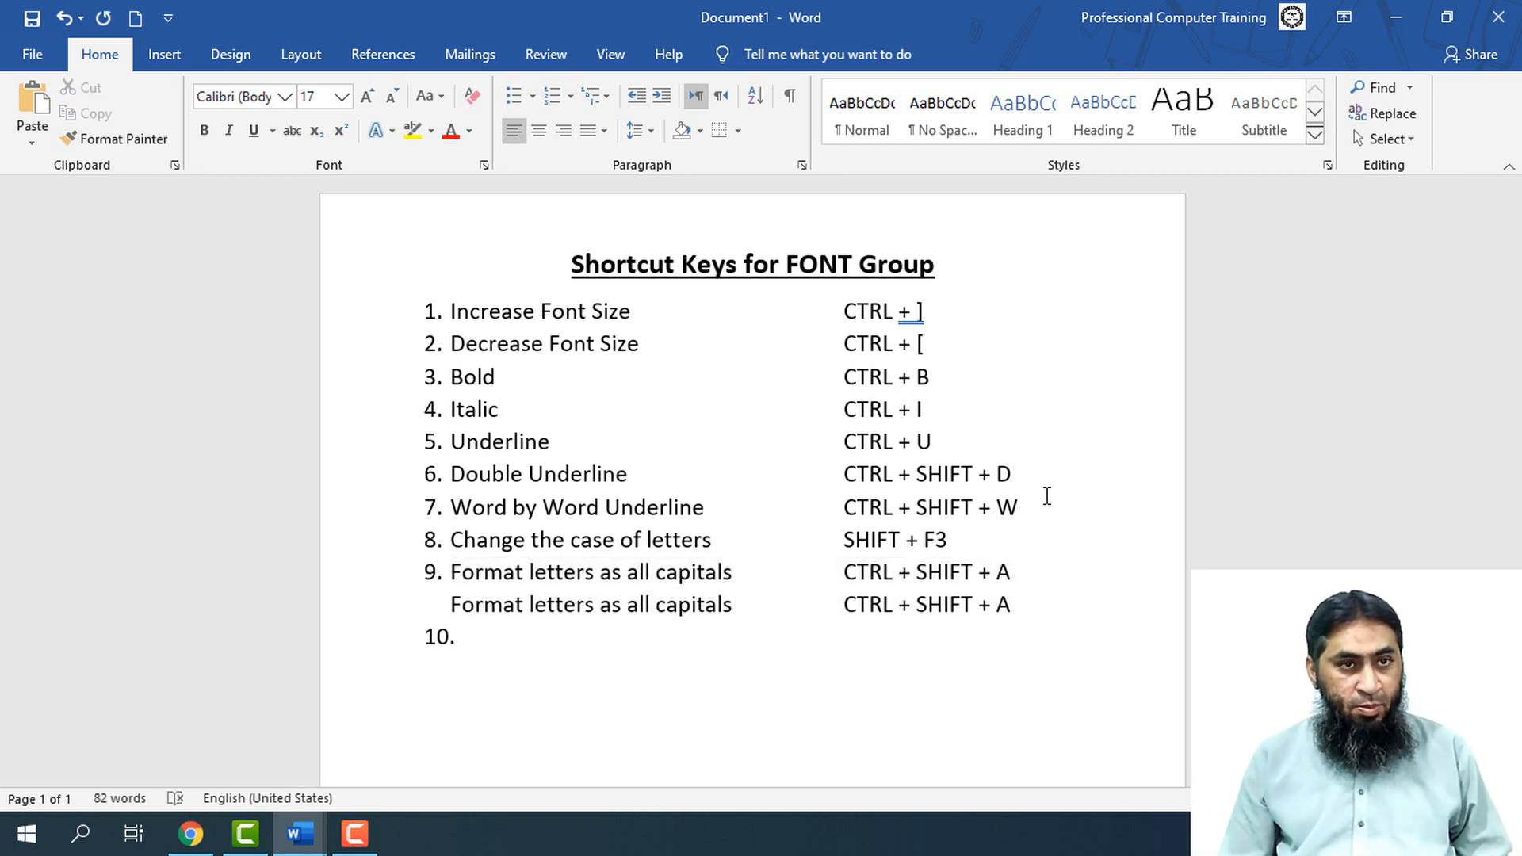
key(ctrl+z)
Reword item 10 as "Format letters as all small capitals" and remove the surplus tabs so its shortcut aligns with the column above
key(Right)
key(Right)
key(Right)
key(Right)
key(Right)
key(Right)
key(Right)
key(Right)
key(Right)
key(Right)
key(Right)
key(Right)
key(Right)
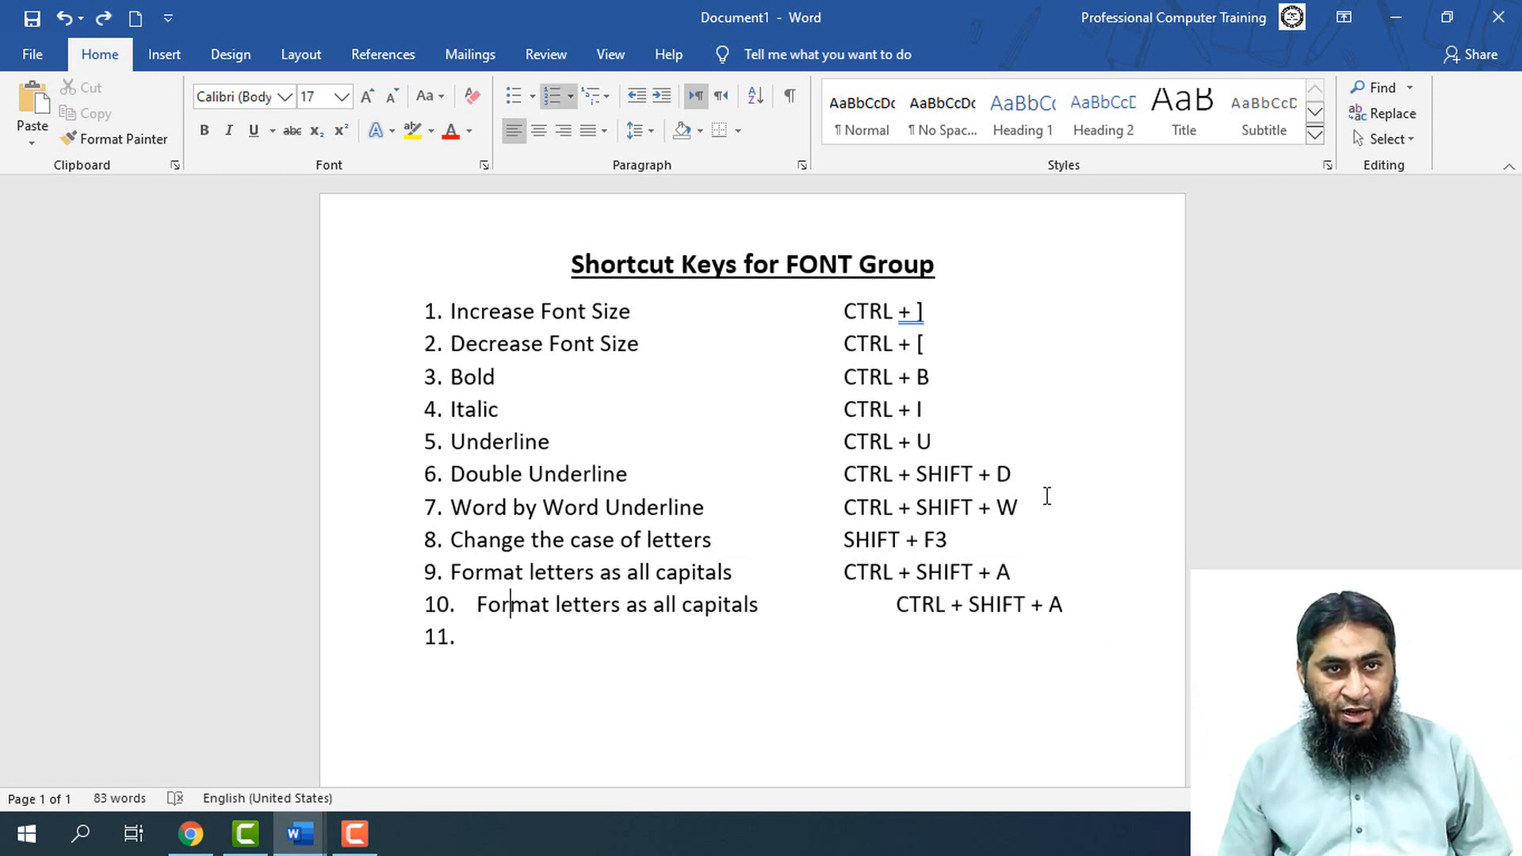
key(Right)
key(Right)
key(Right)
key(Right)
key(Right)
key(Right)
key(Right)
key(Right)
key(Right)
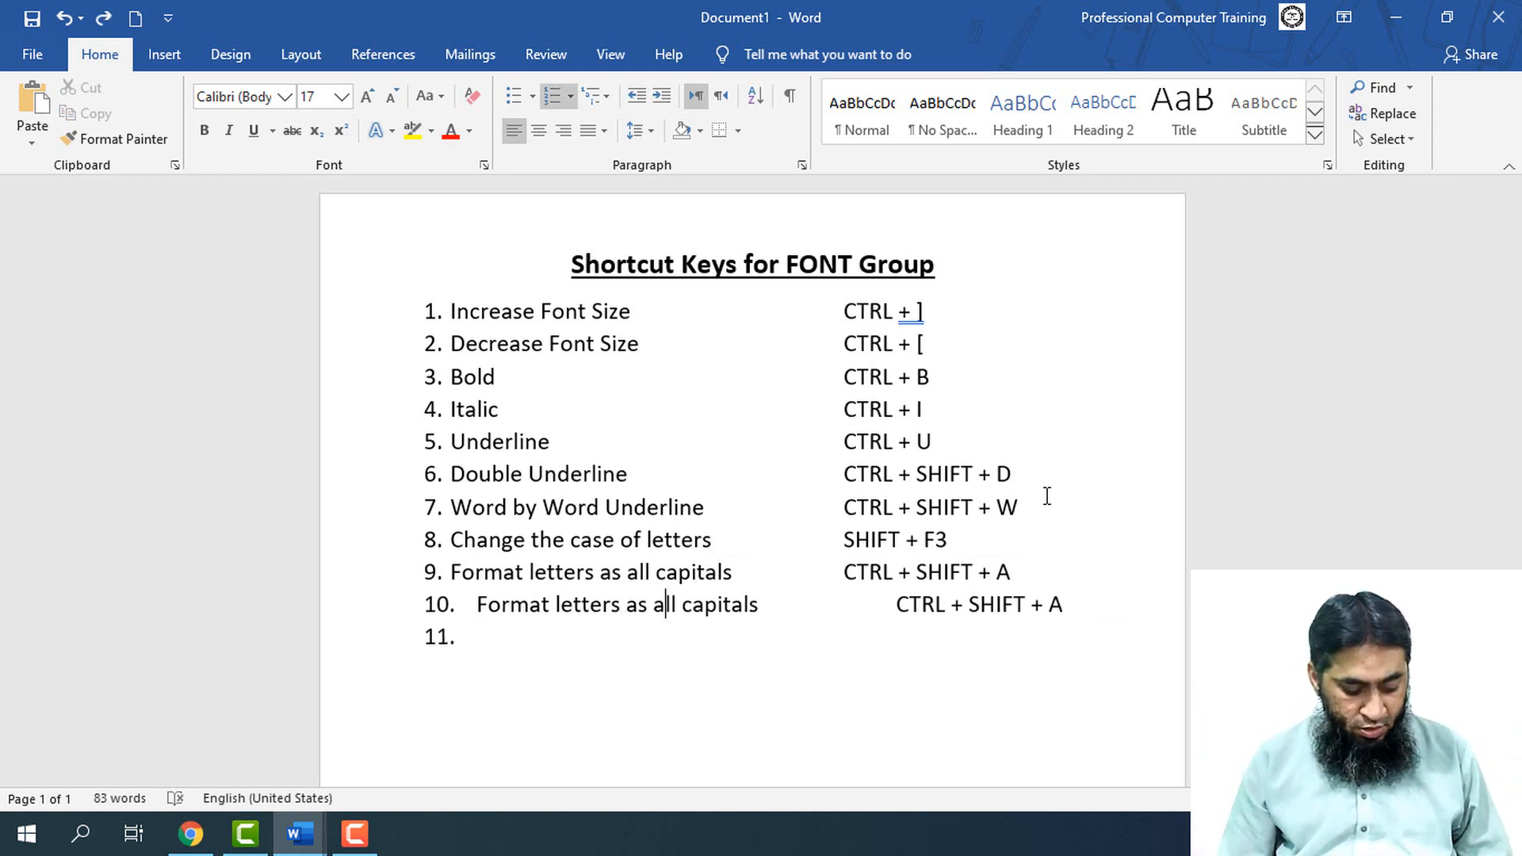
text(smal)
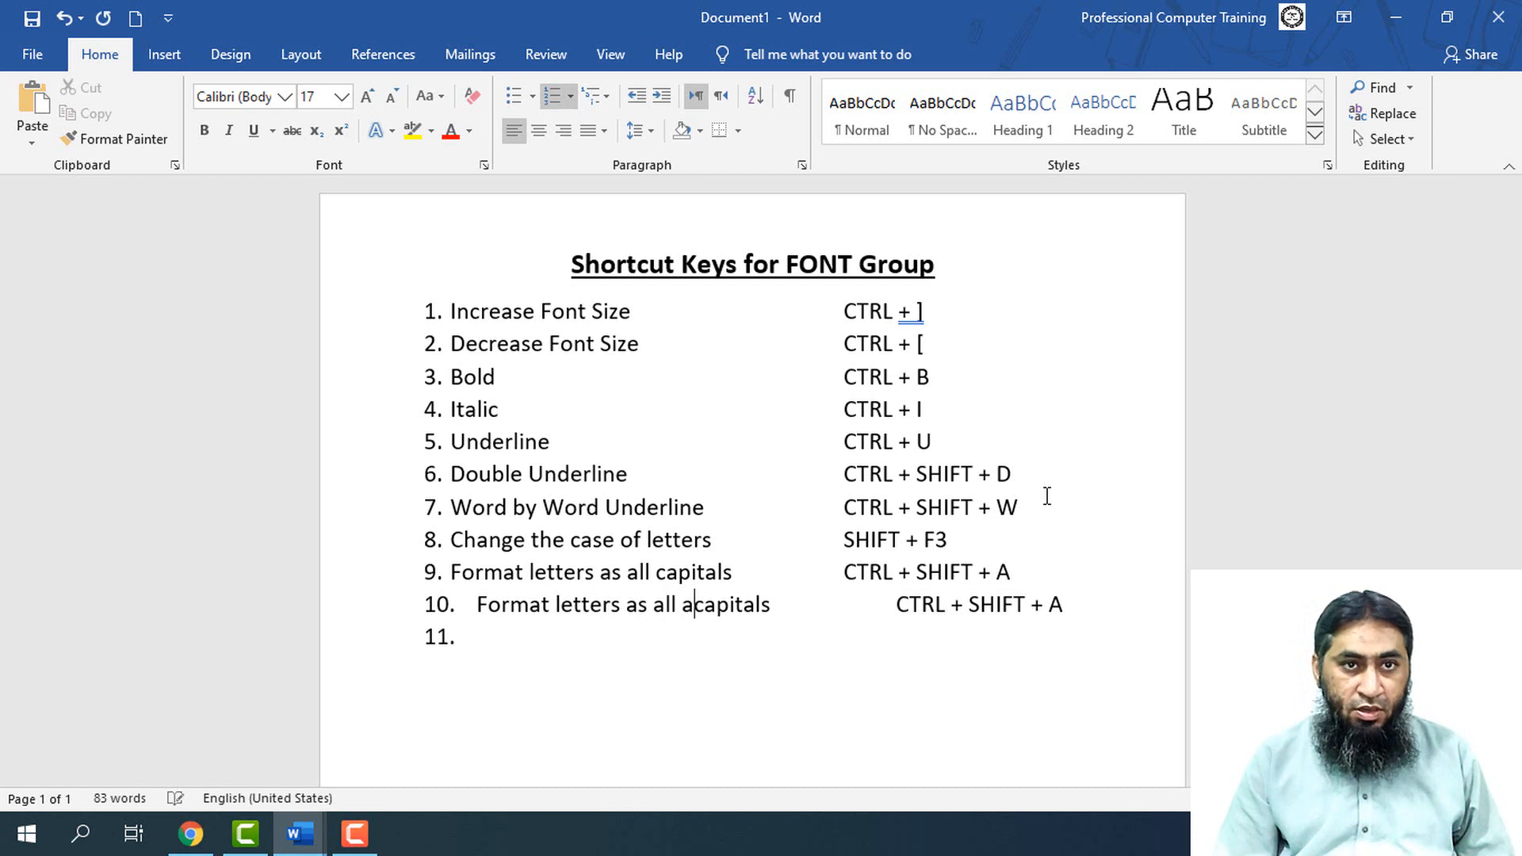
text(l)
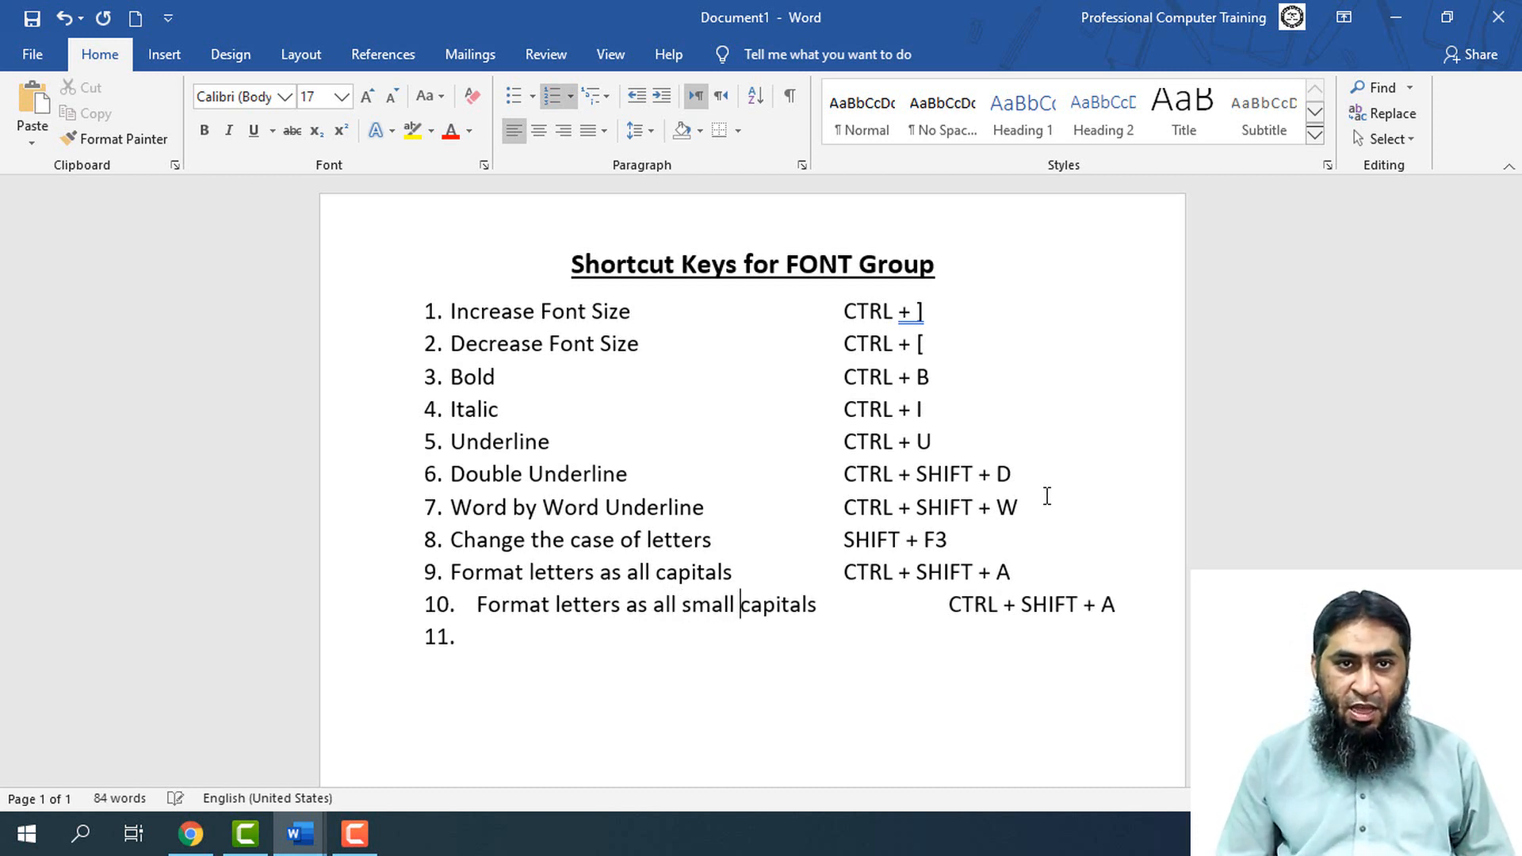
key(End)
key(Delete)
key(Delete)
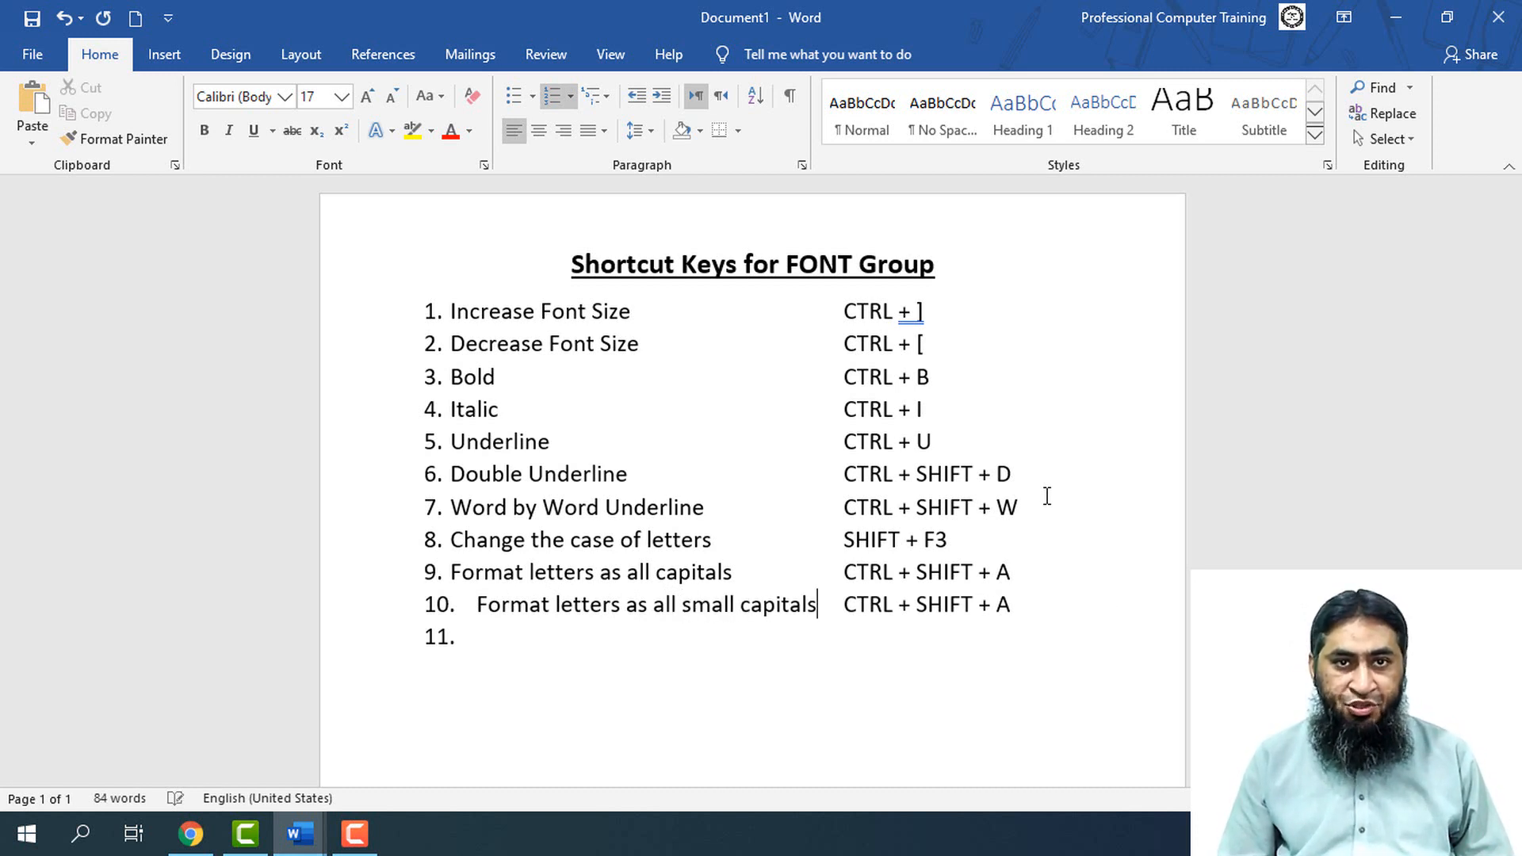
Change the shortcut for item 10 to "CTRL + SHIFT + K"
key(End)
key(Left)
key(shift+Right)
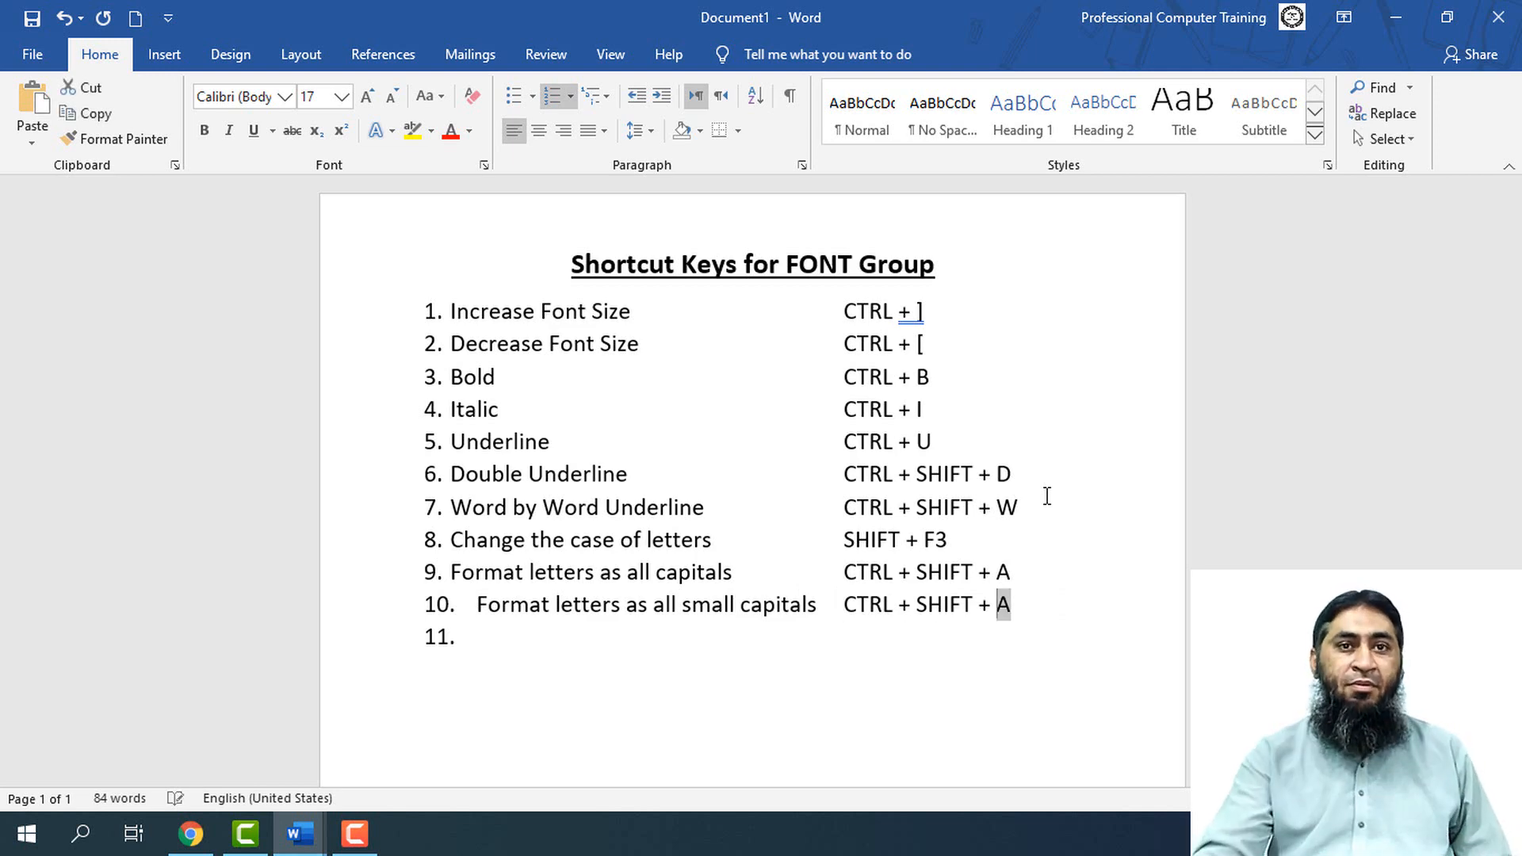
text(K)
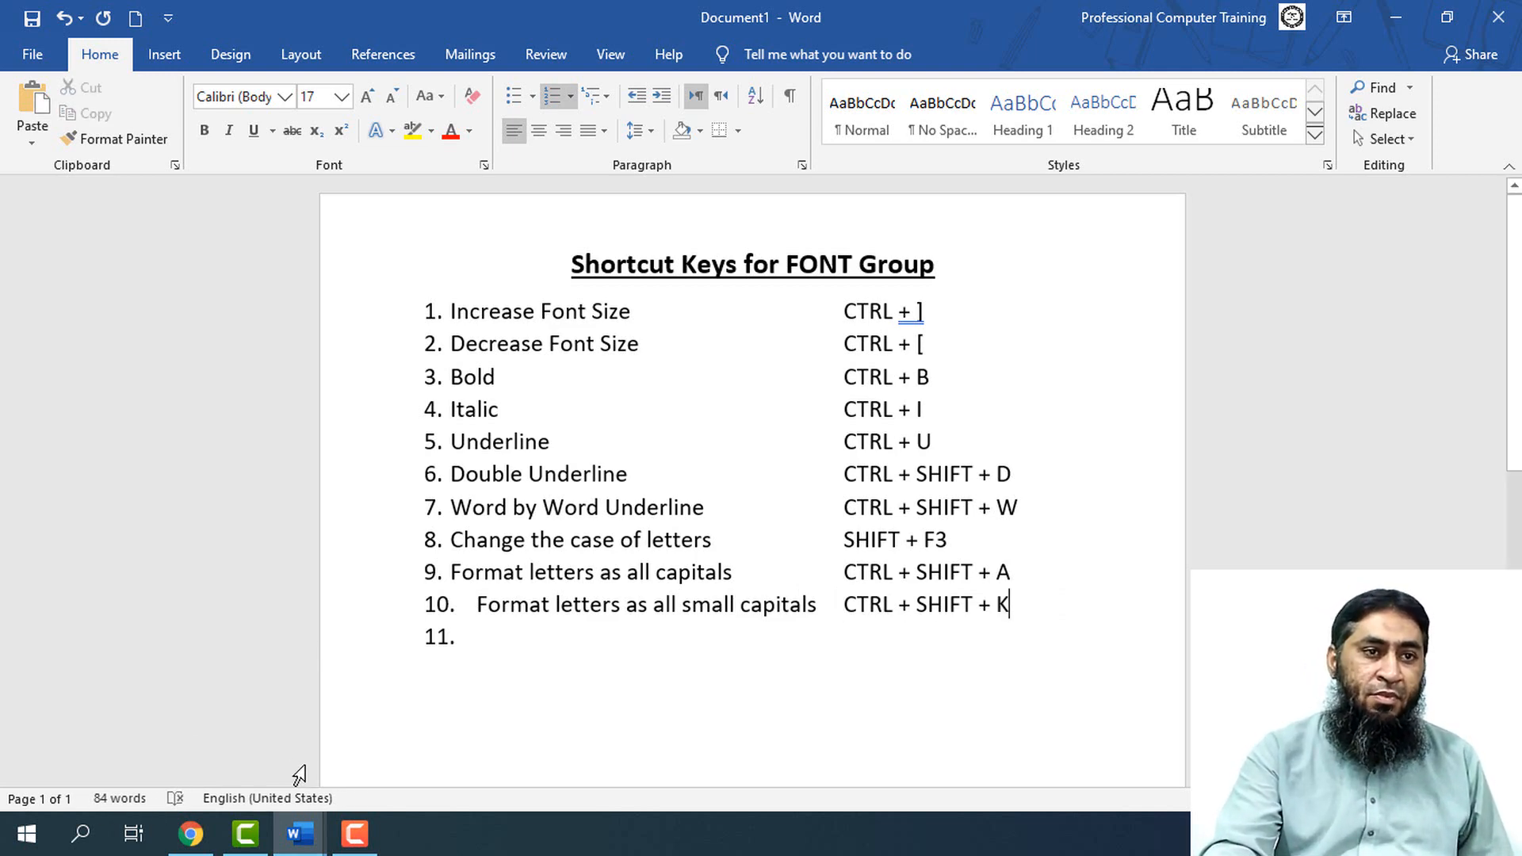
Switch to Document4 and format the selected last paragraph as all capitals, followed by small capitals
click(340, 844)
mouse_move(295, 842)
click(412, 785)
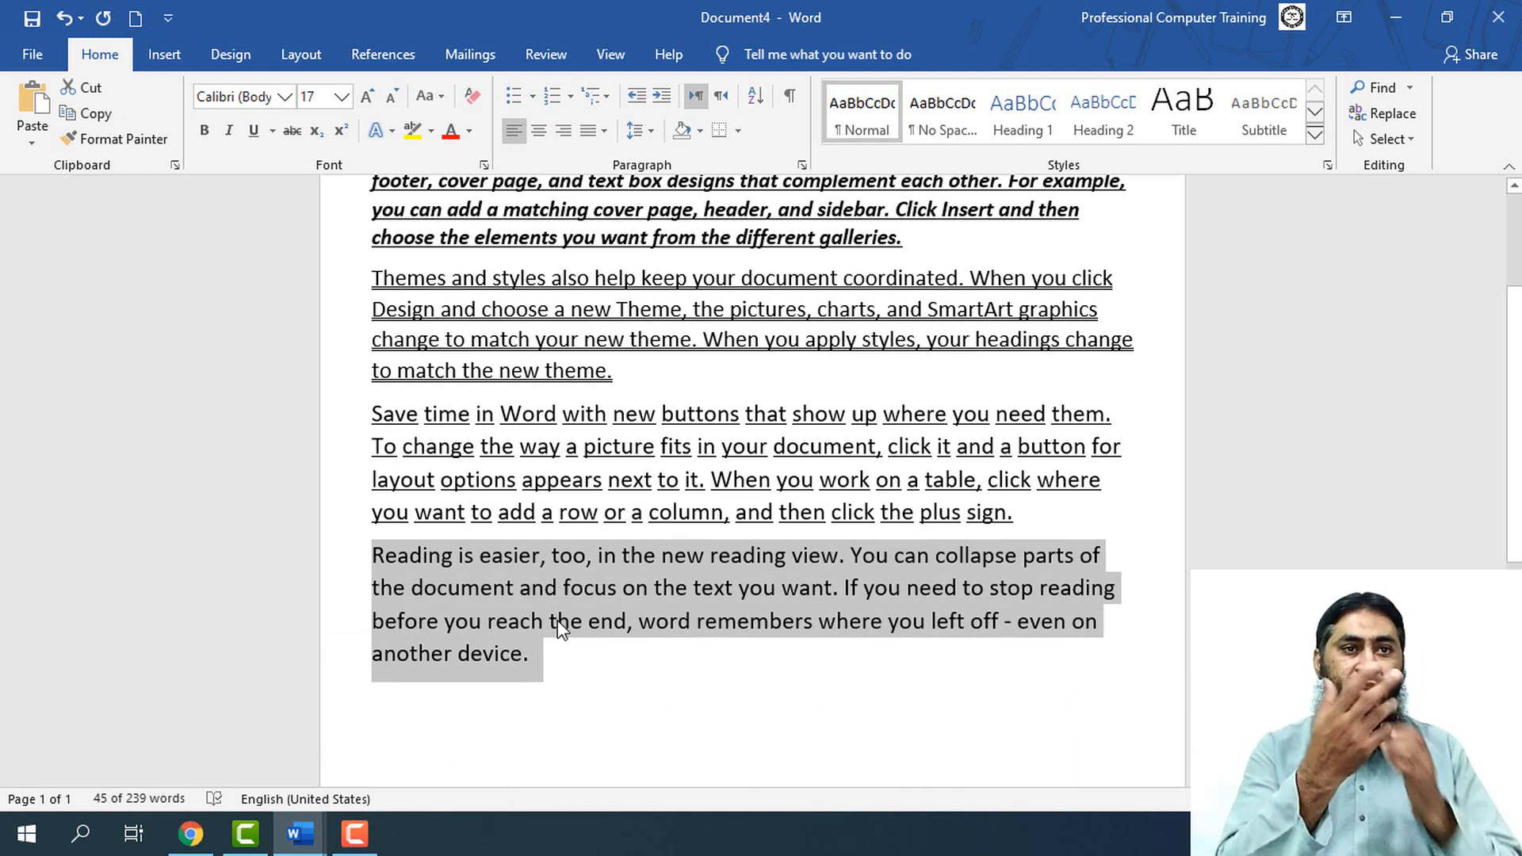
key(ctrl+shift+a)
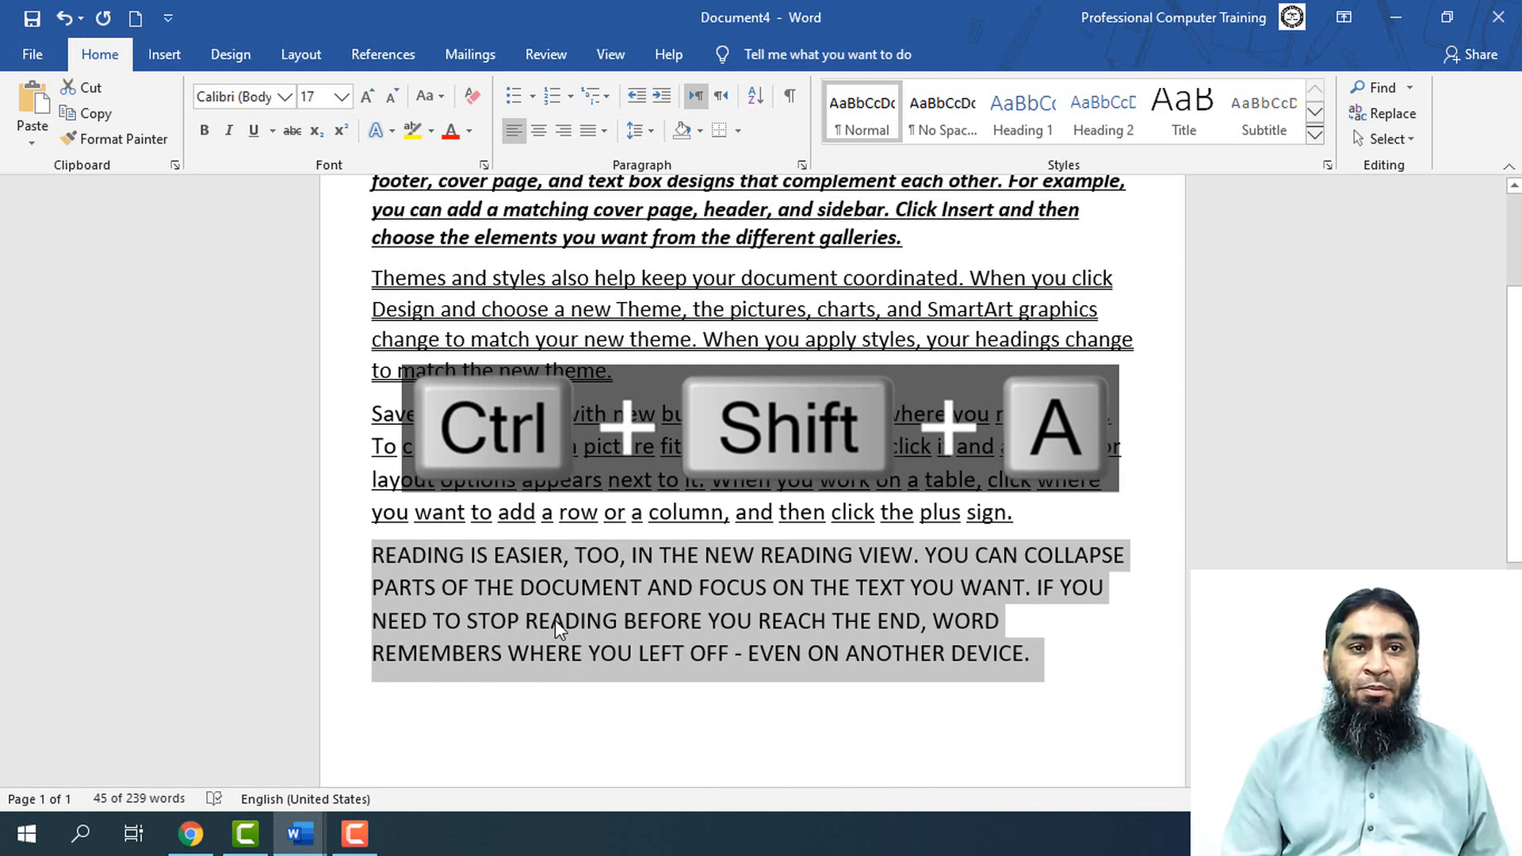
key(ctrl+shift+k)
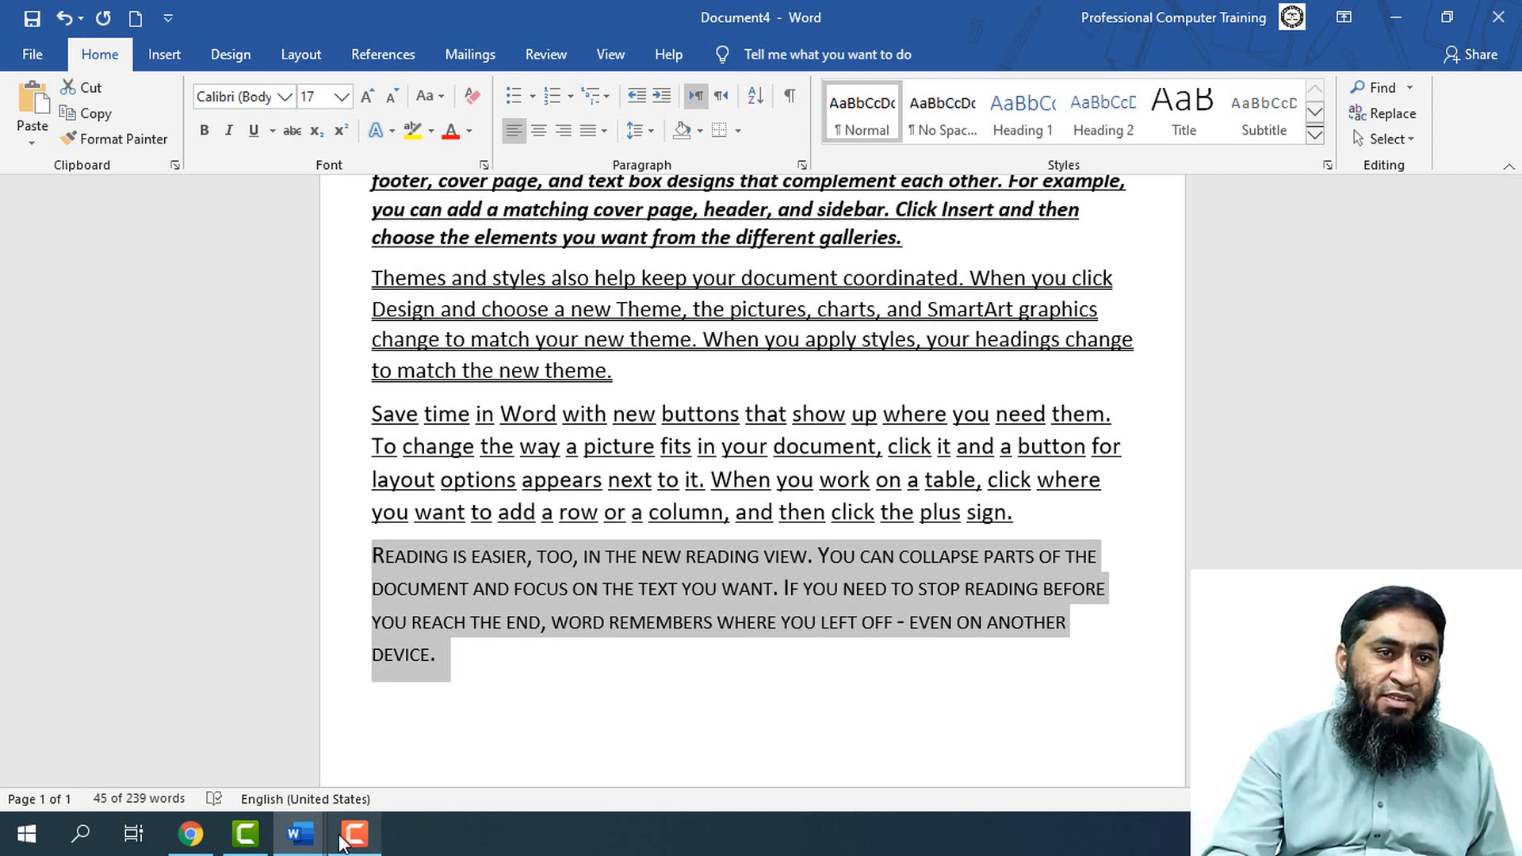
Switch back to Document1 and add list item 11, "Superscript", with tabs after it leading to the shortcut column
mouse_move(305, 842)
click(179, 753)
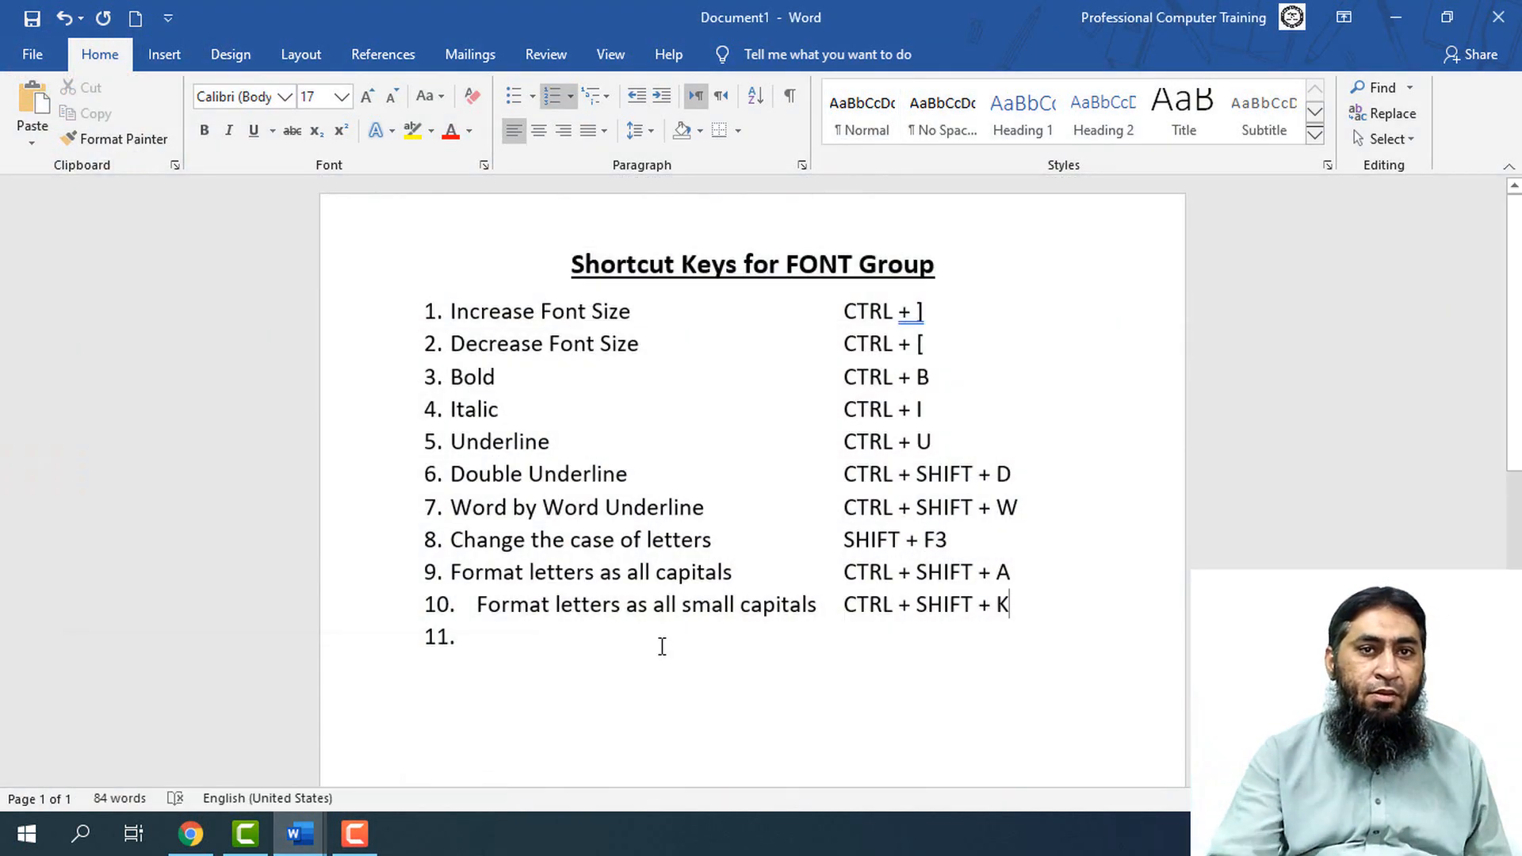
click(555, 635)
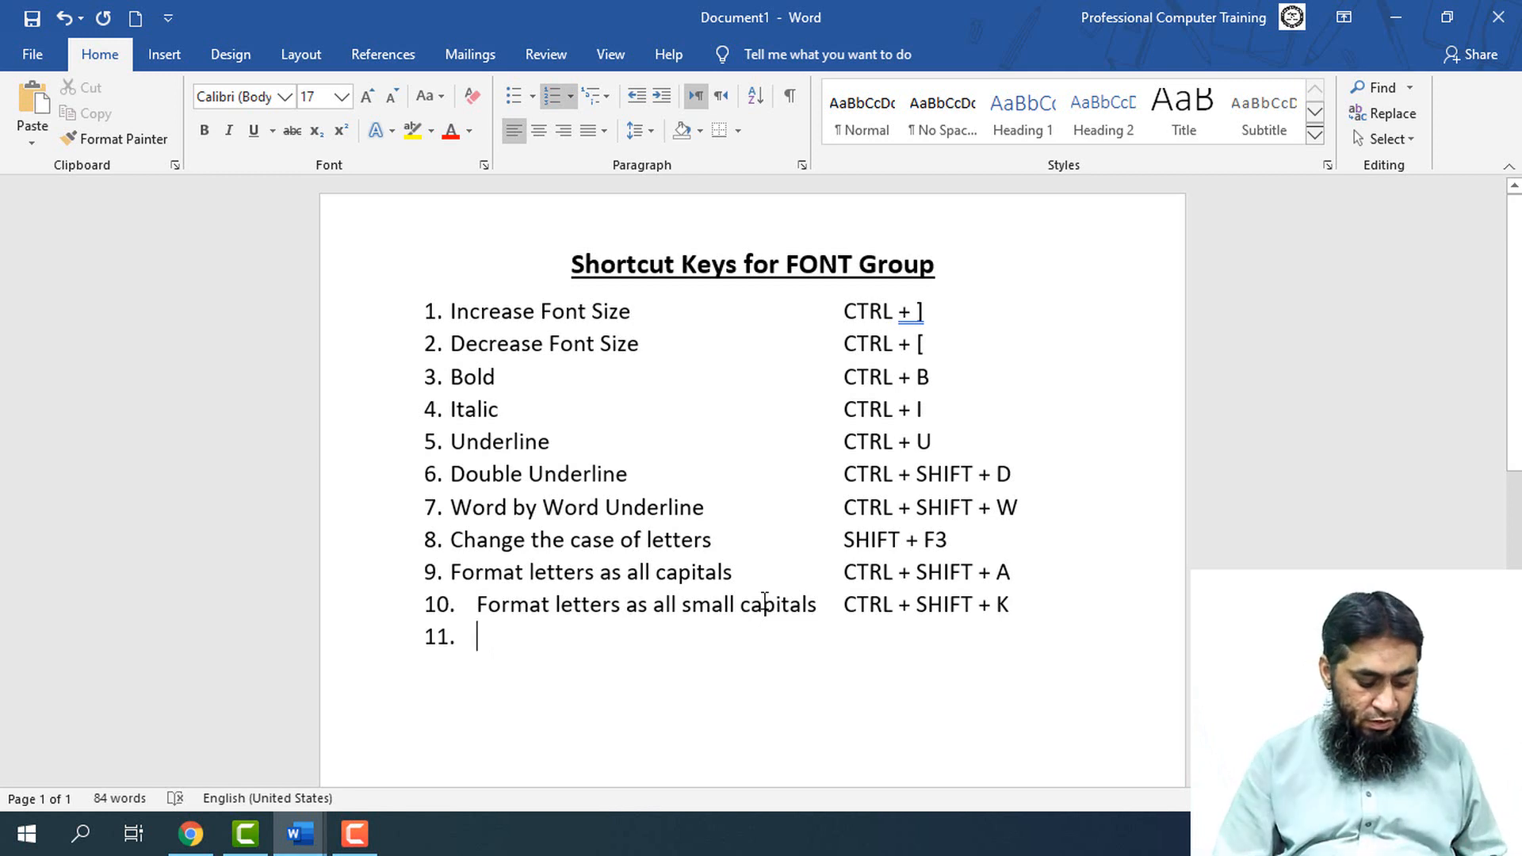
text(Su)
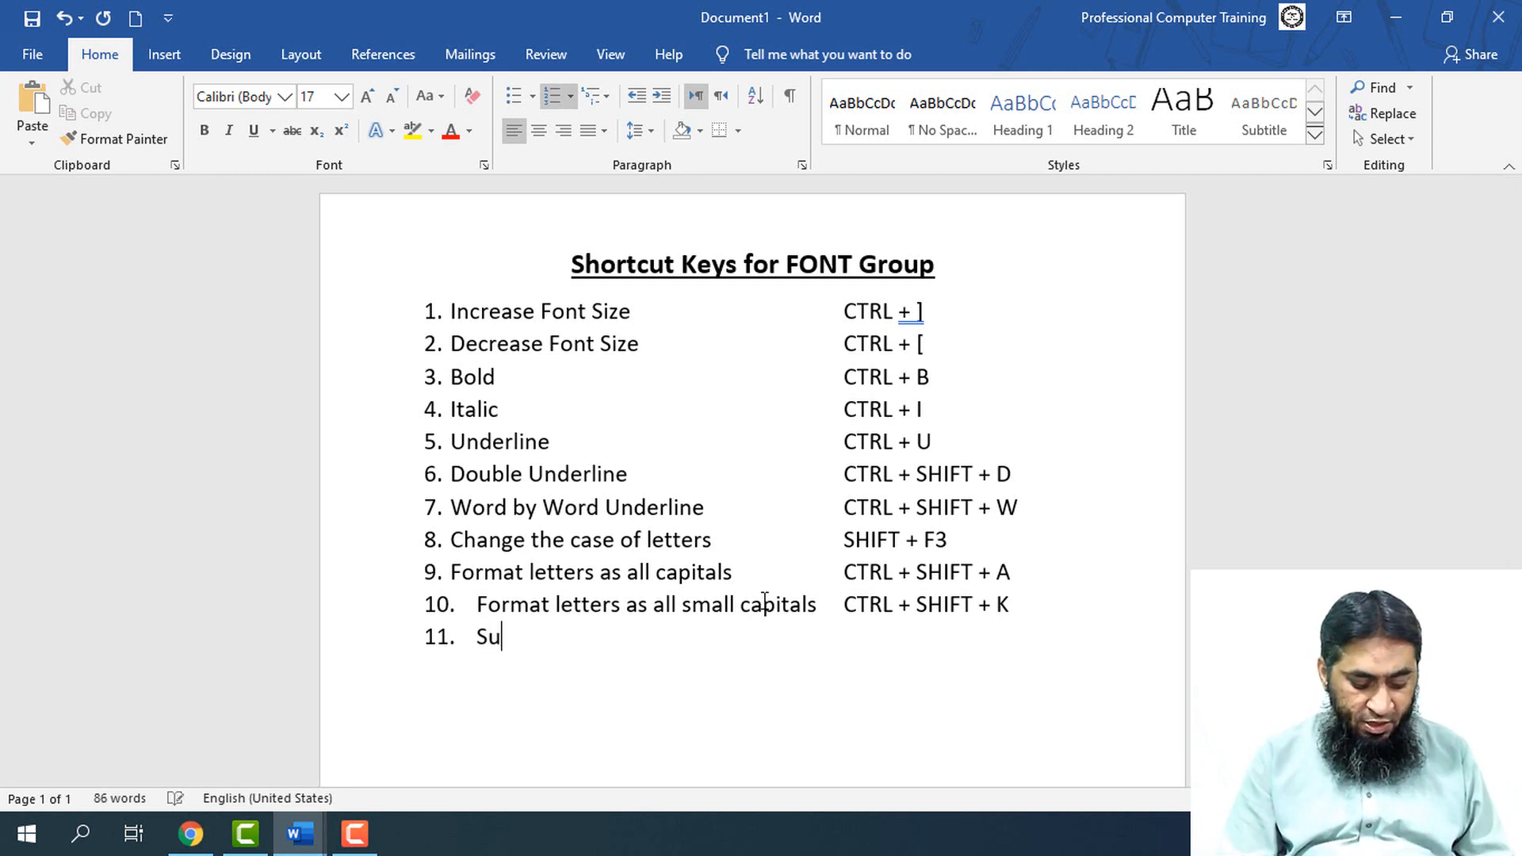
text(percript)
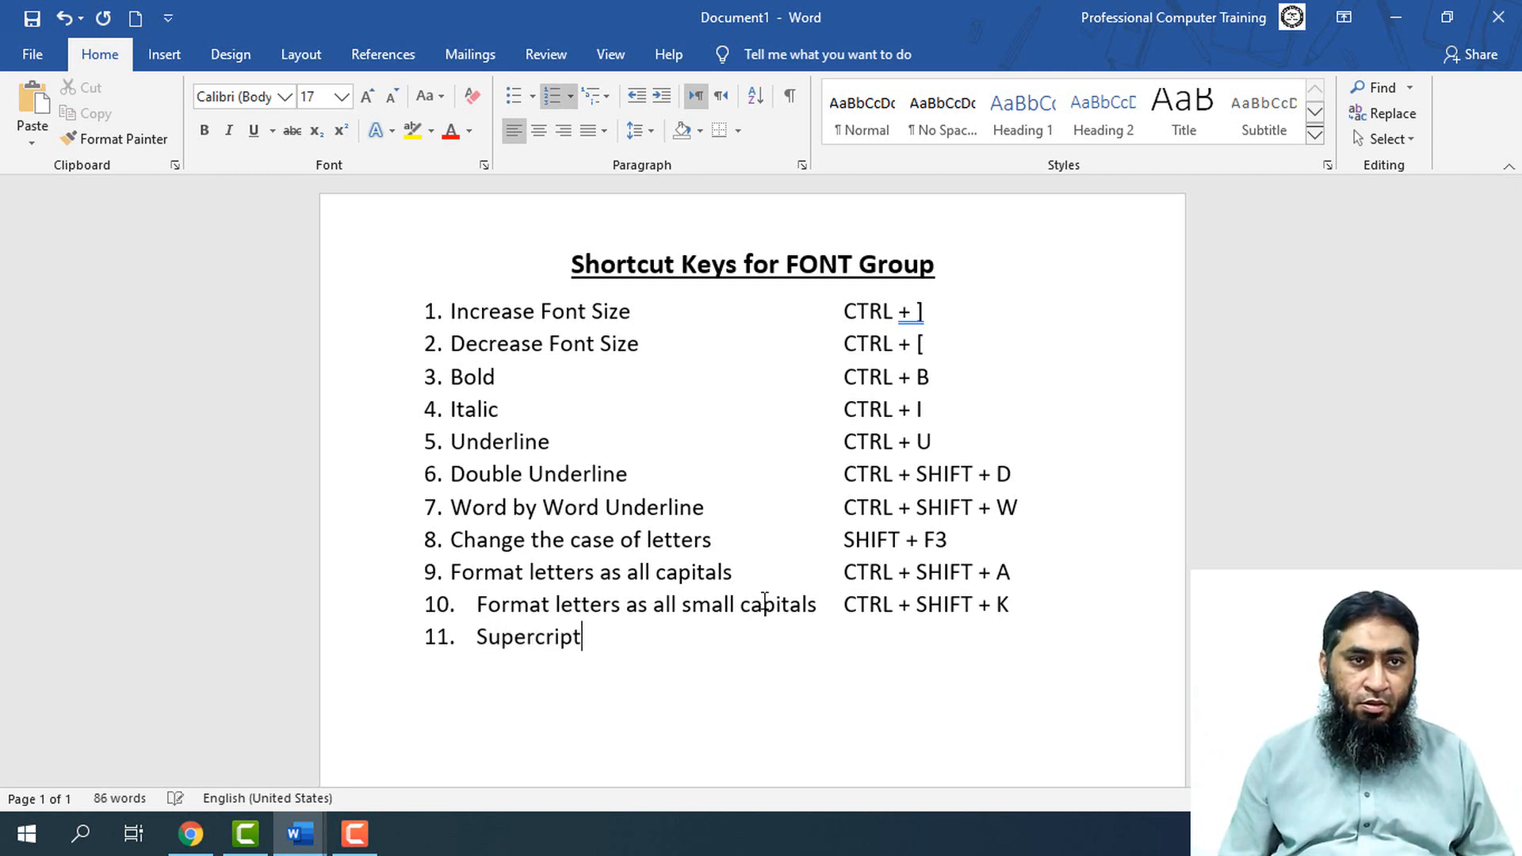
key(Tab)
key(Tab)
key(Tab)
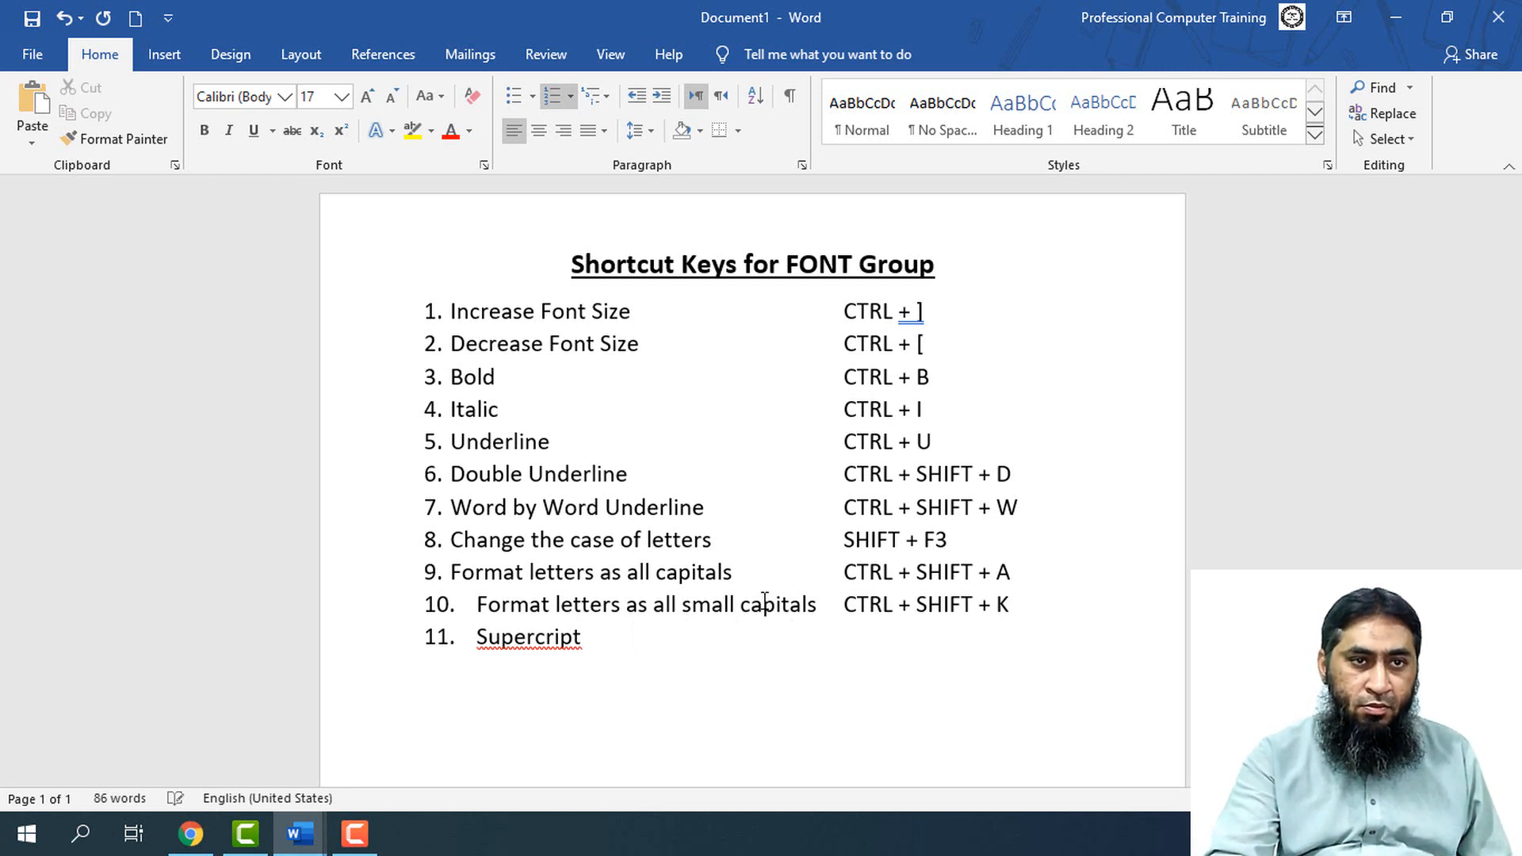
click(535, 637)
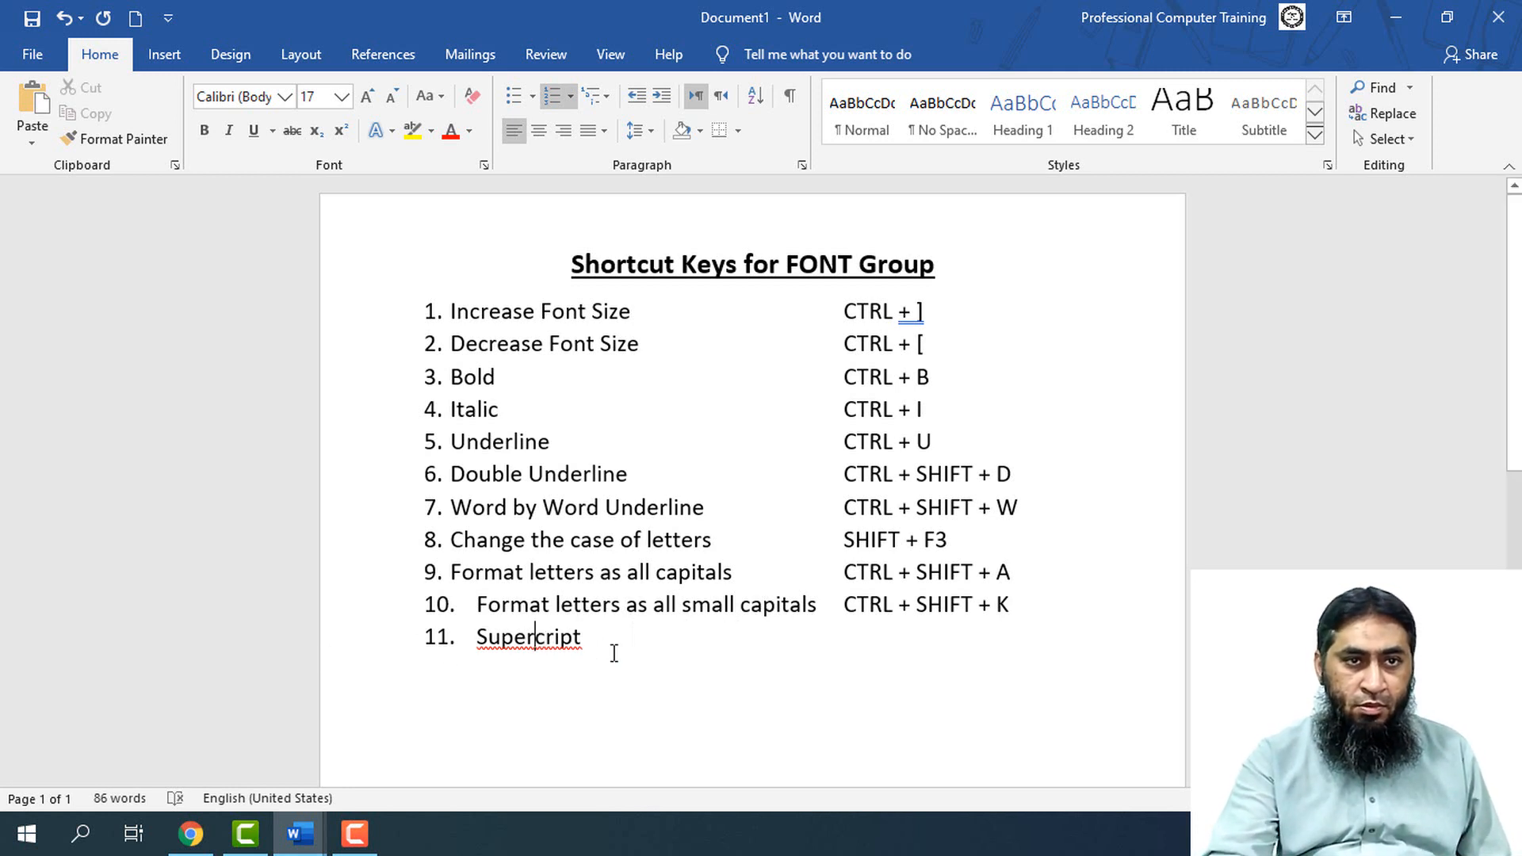
text(s)
click(741, 634)
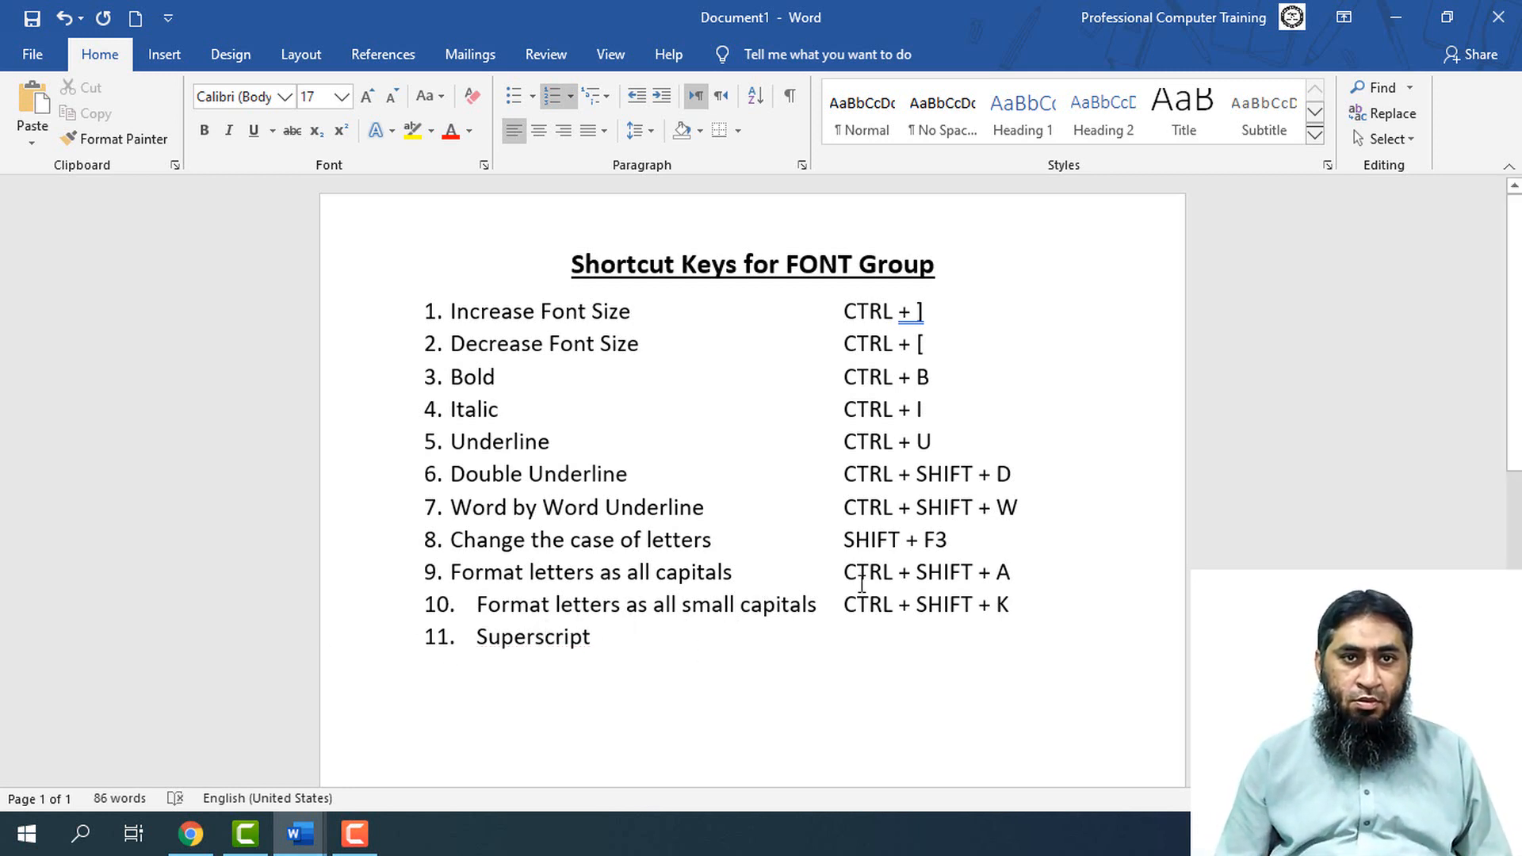
Enter "CTRL + SHIFT + +" as the shortcut for the Superscript item, aligned with the shortcut column above
key(Tab)
key(Tab)
key(Tab)
key(Tab)
text(C)
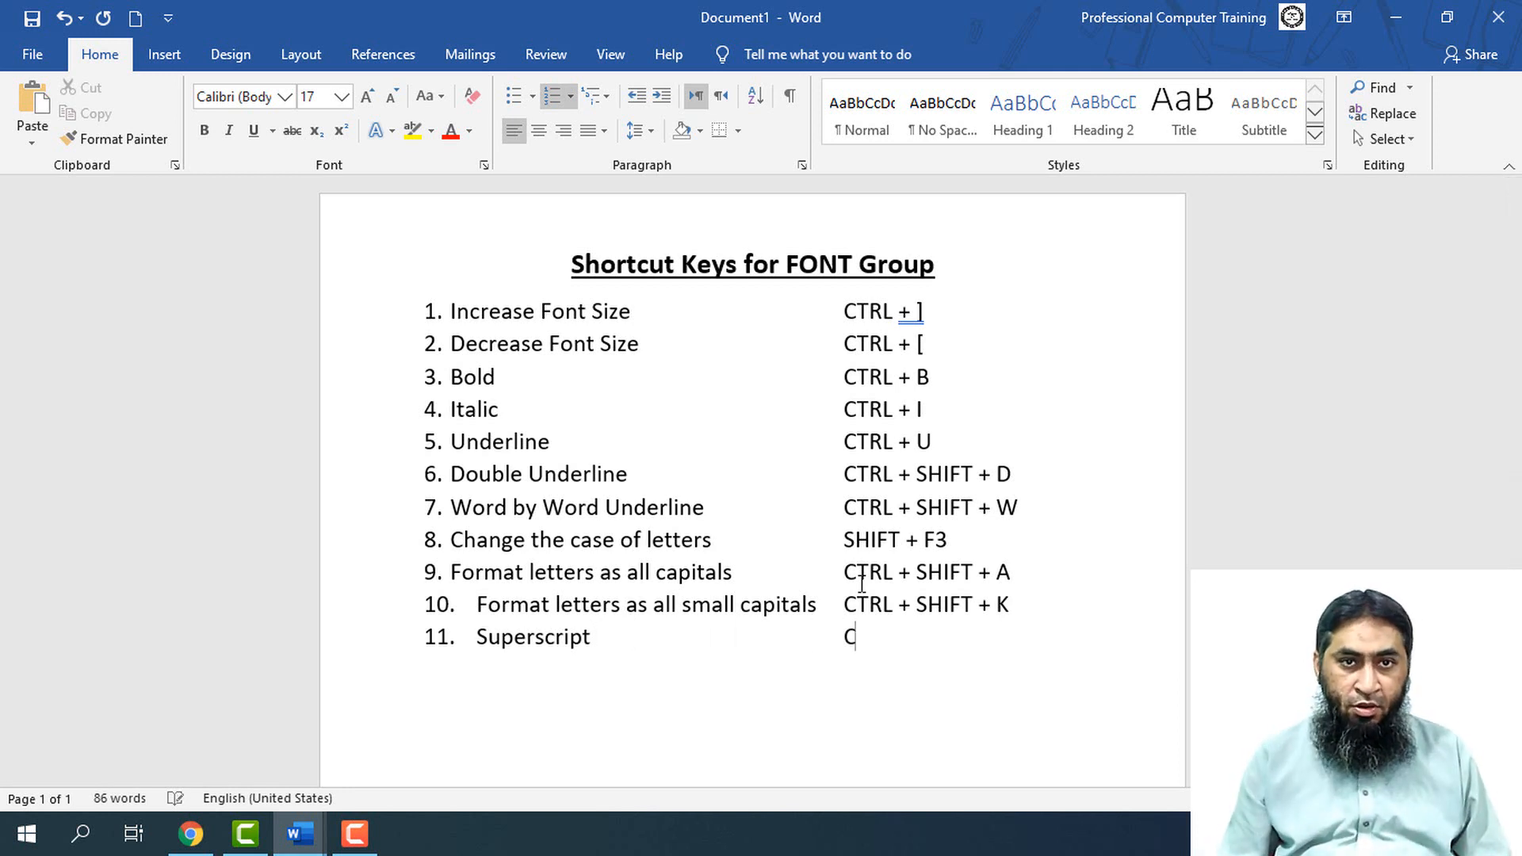
text(TRL)
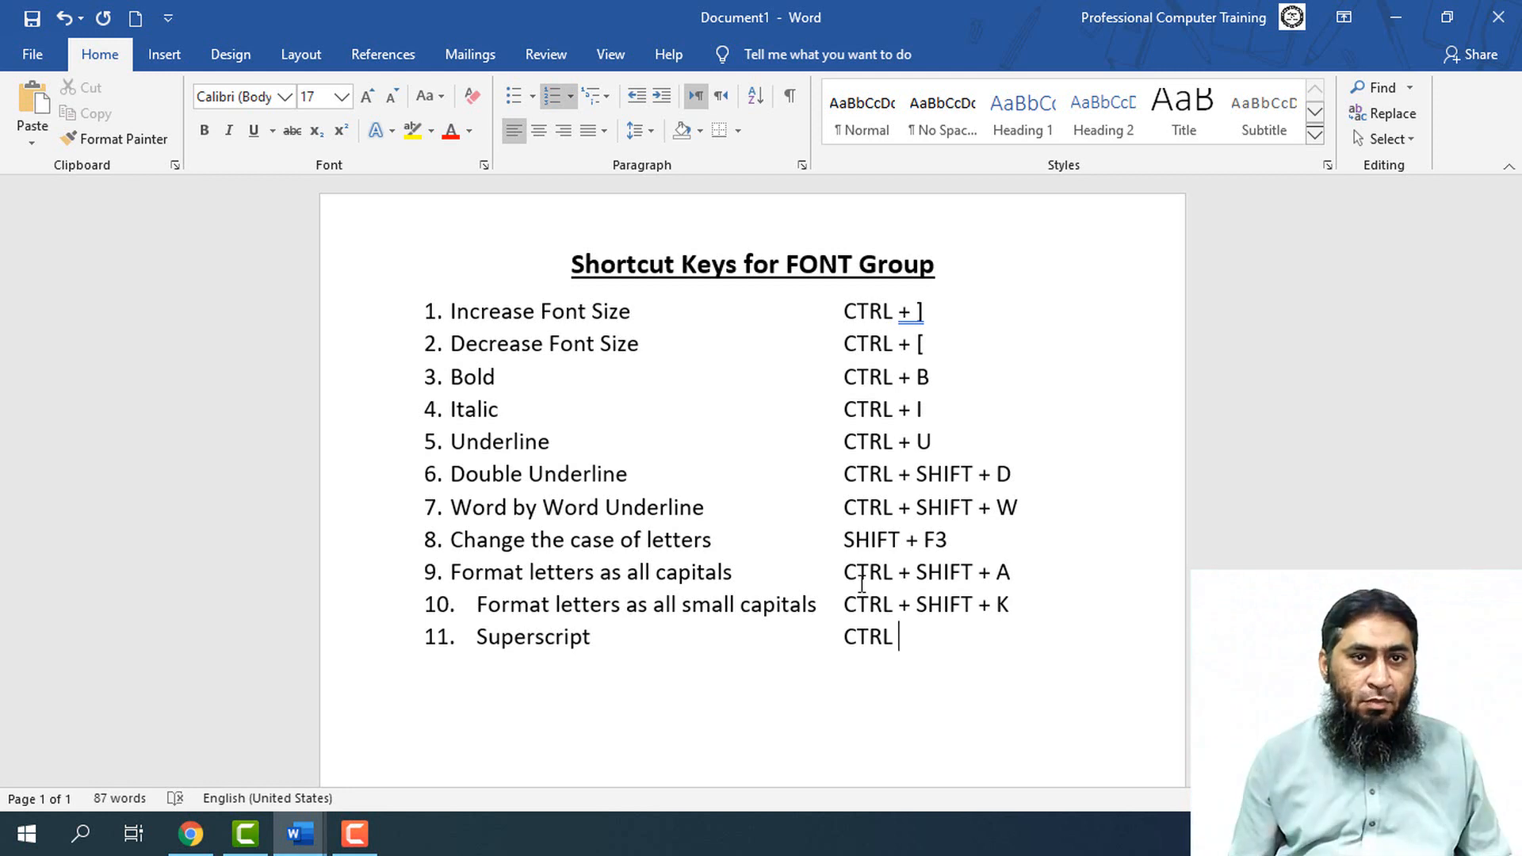
text( + )
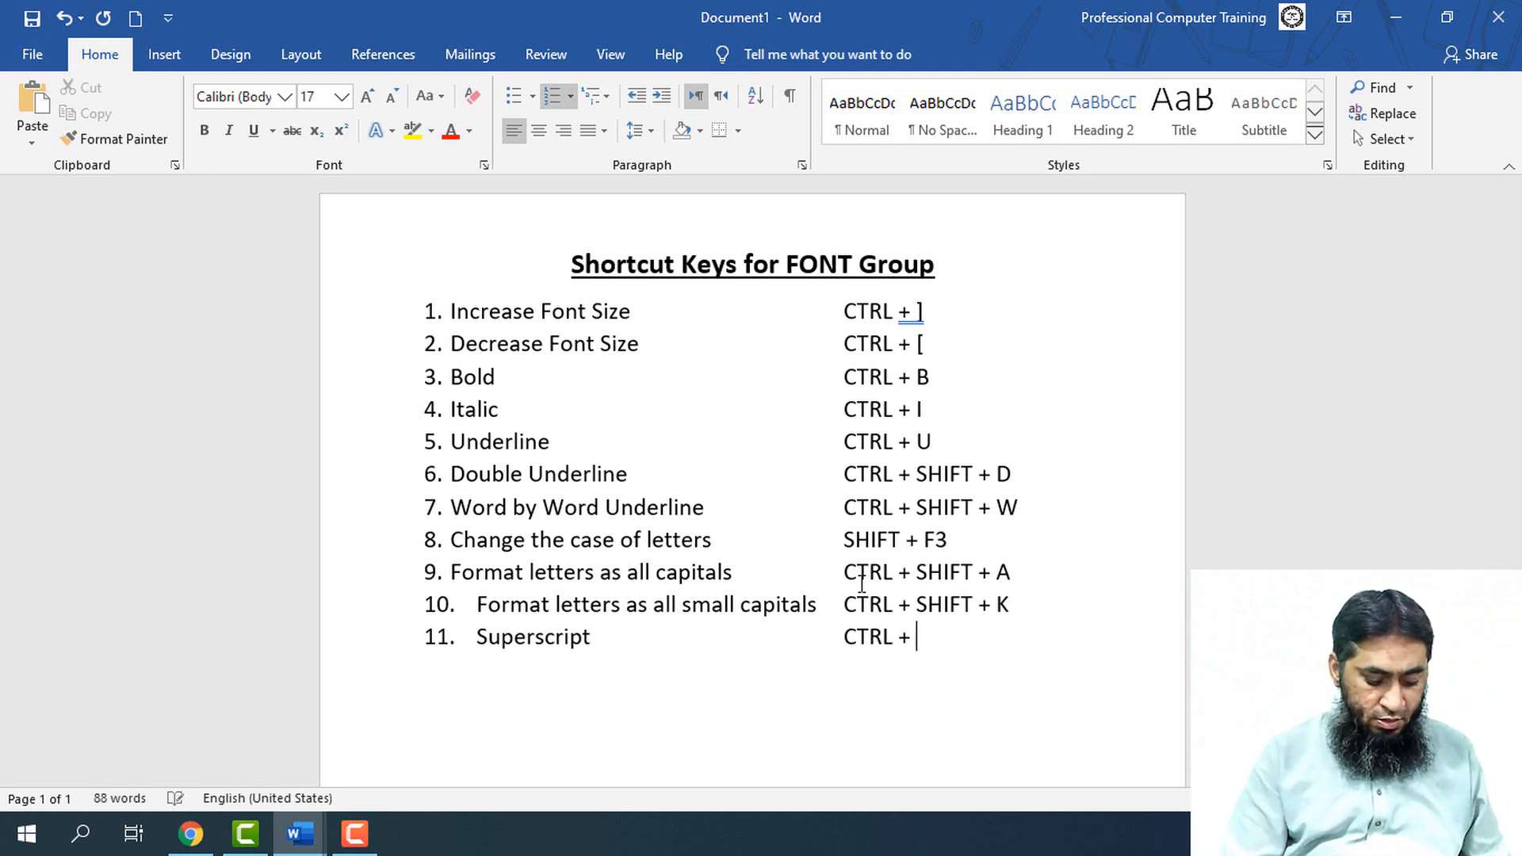
text(Sh)
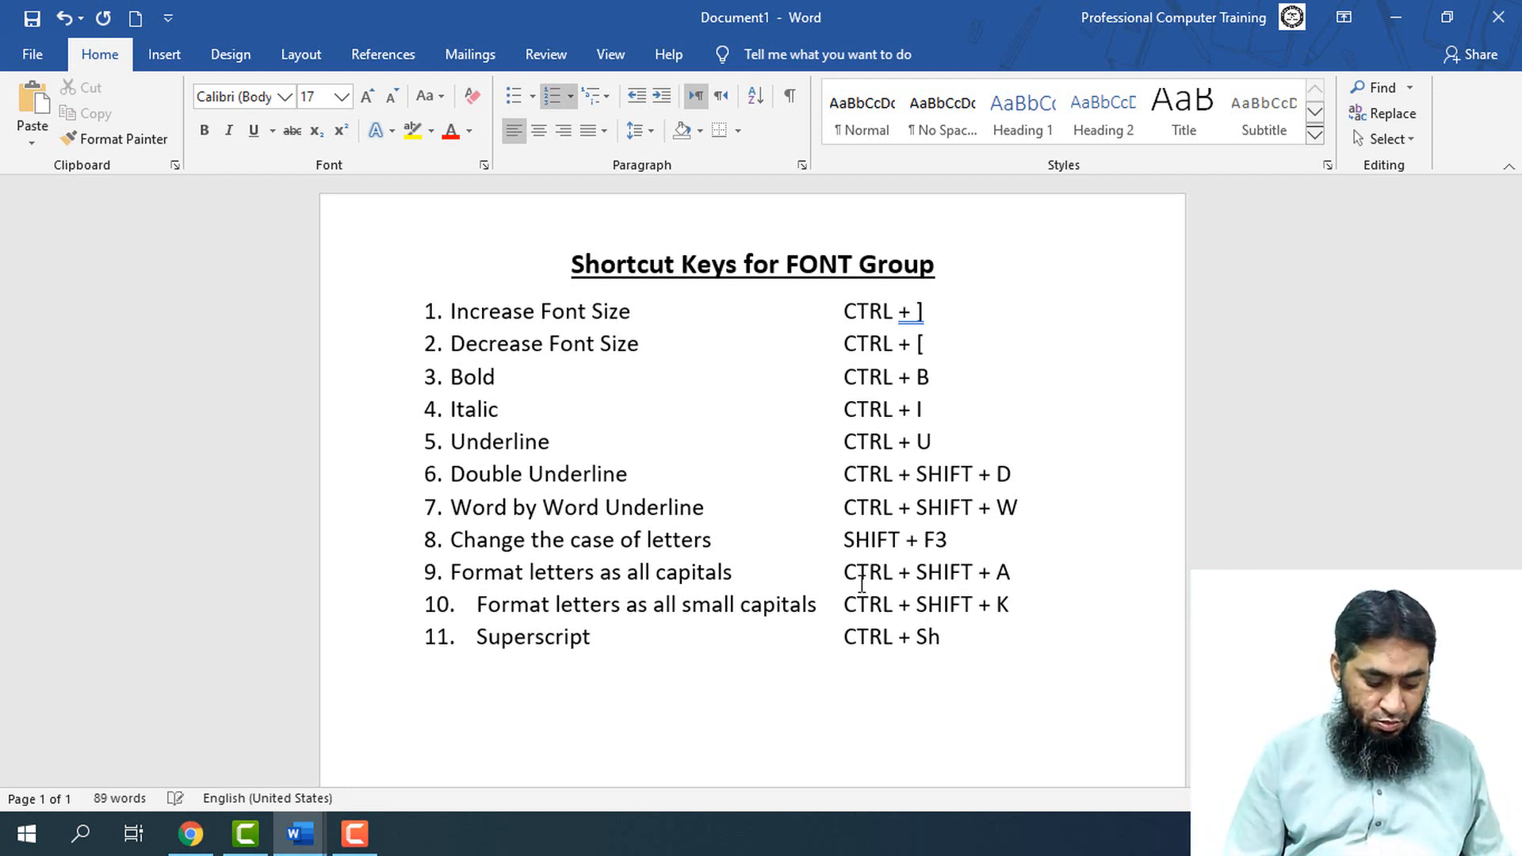
key(BackSpace)
text(HIFT)
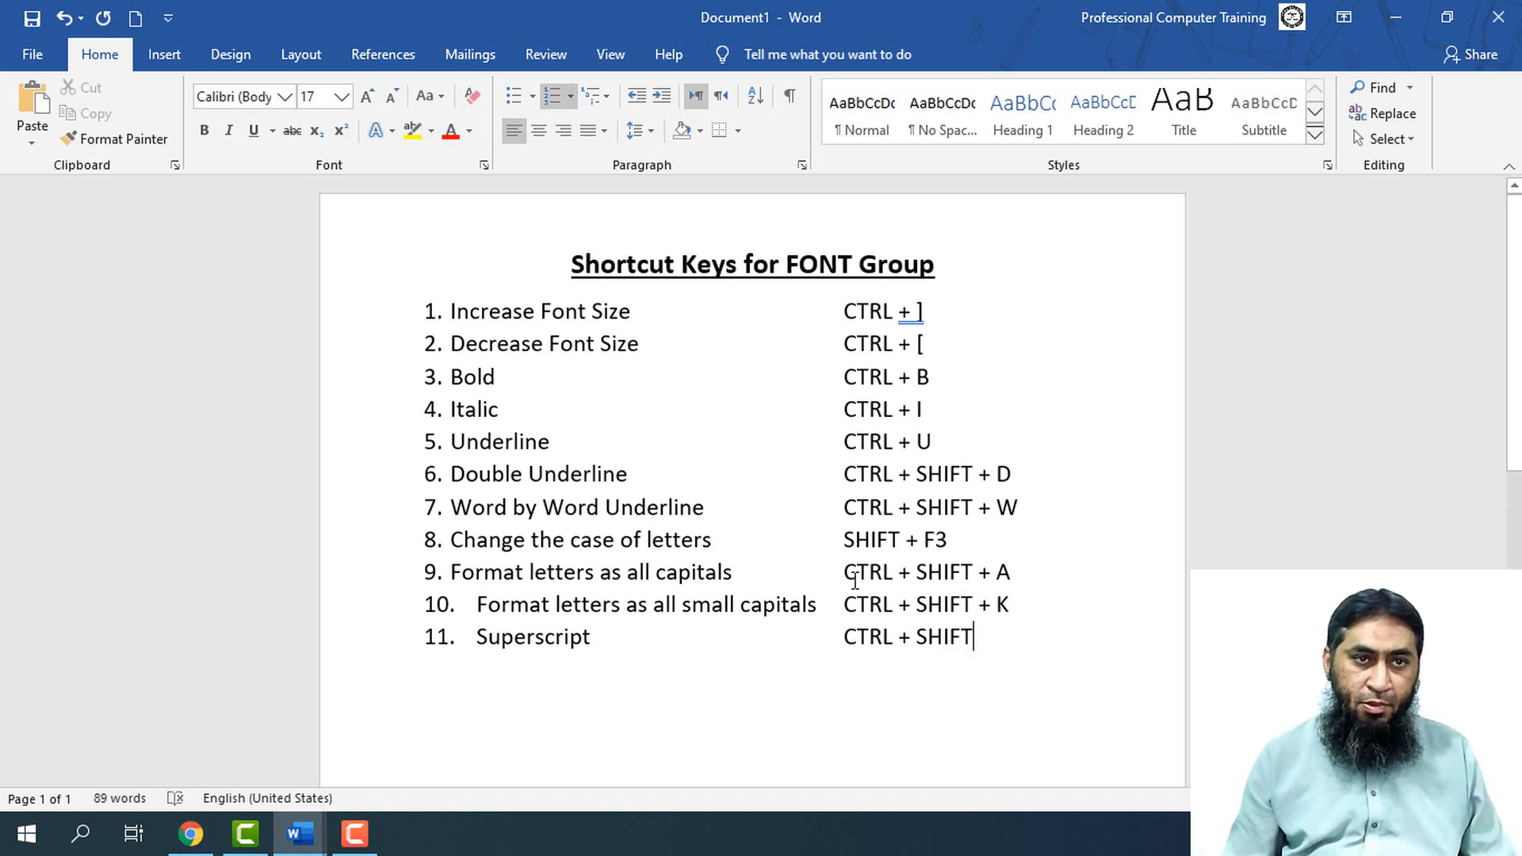
text( + +)
Add list item 12, "Subscript", with the shortcut "CTRL + =" aligned in the shortcut column
key(Return)
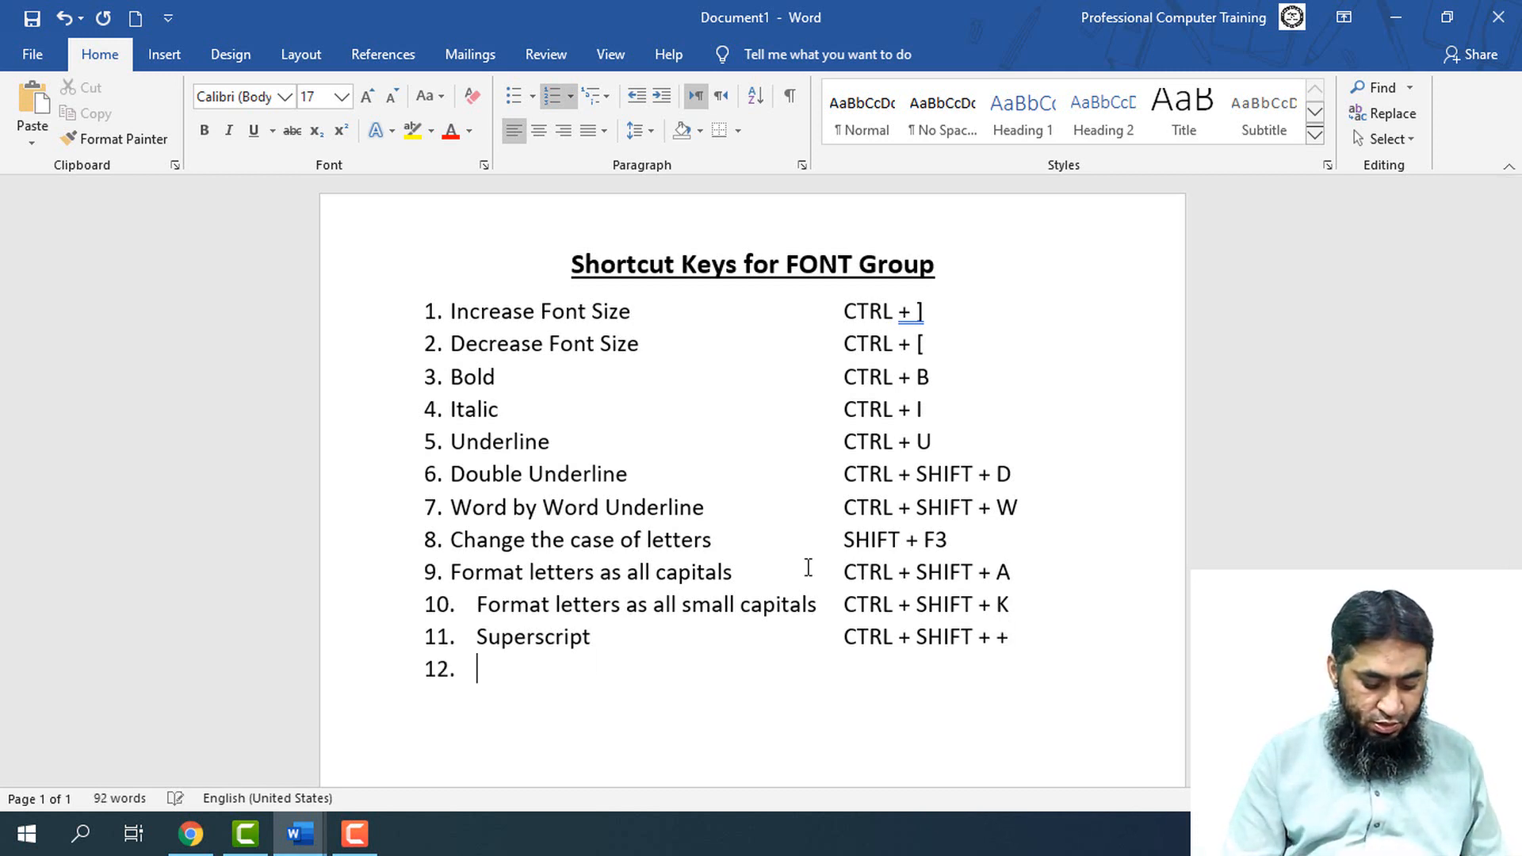
text(Subsc)
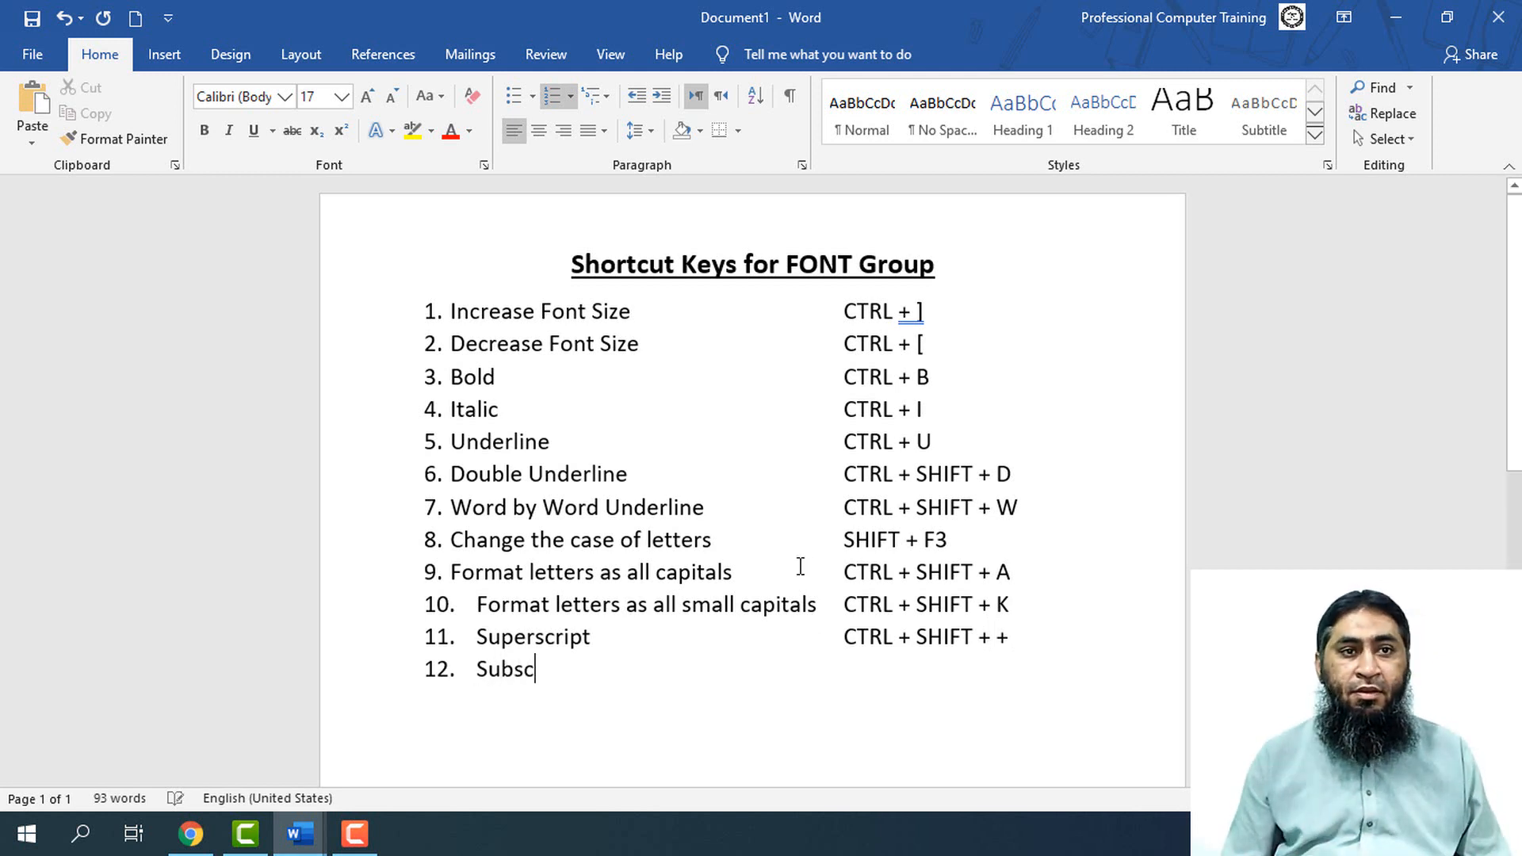
text(ript)
key(Tab)
key(Tab)
key(Tab)
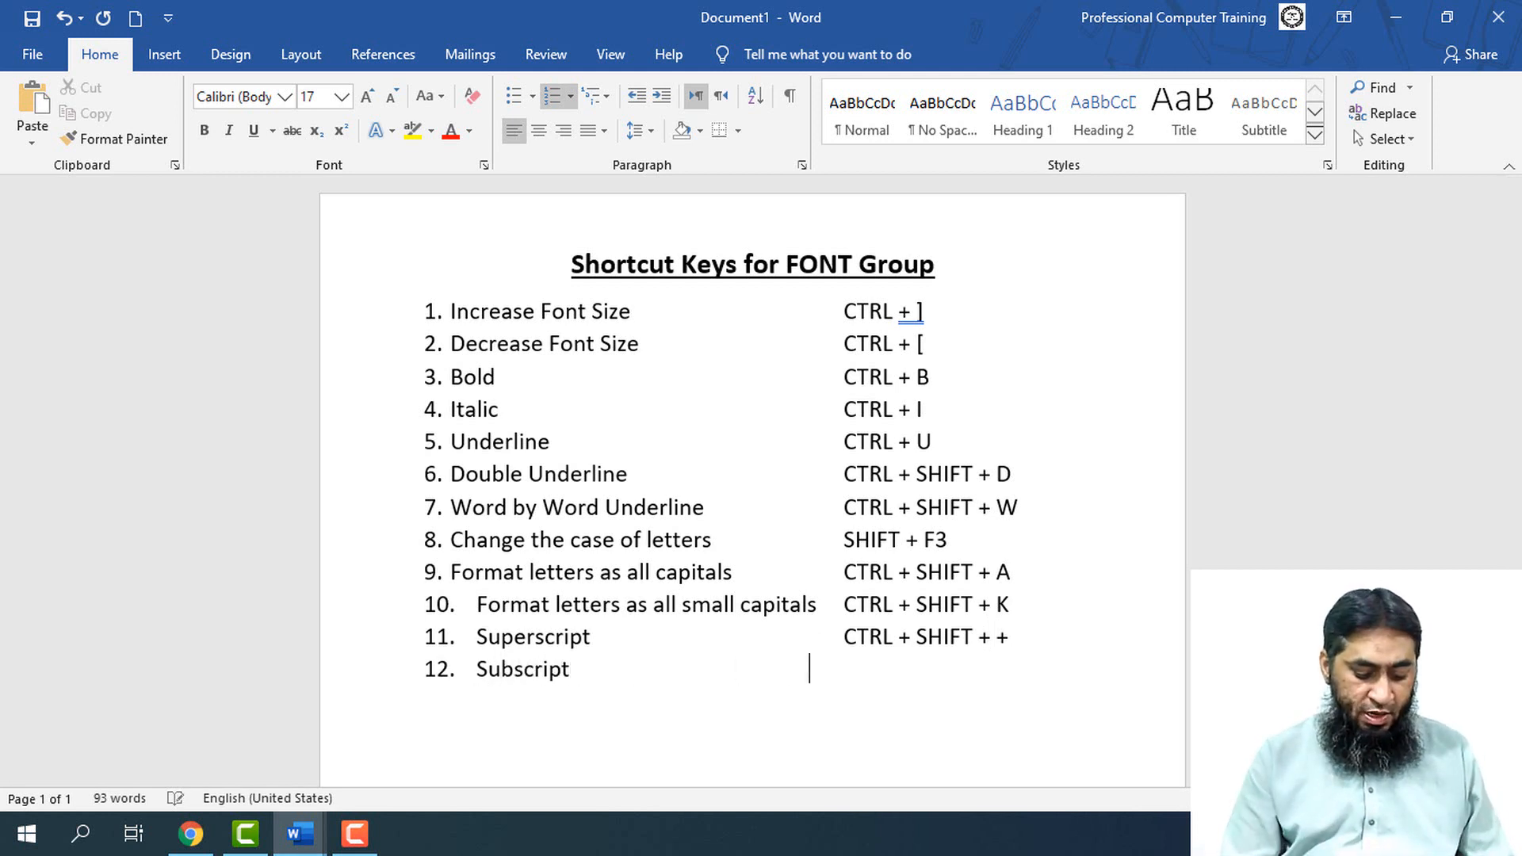
key(Tab)
text(CTRL )
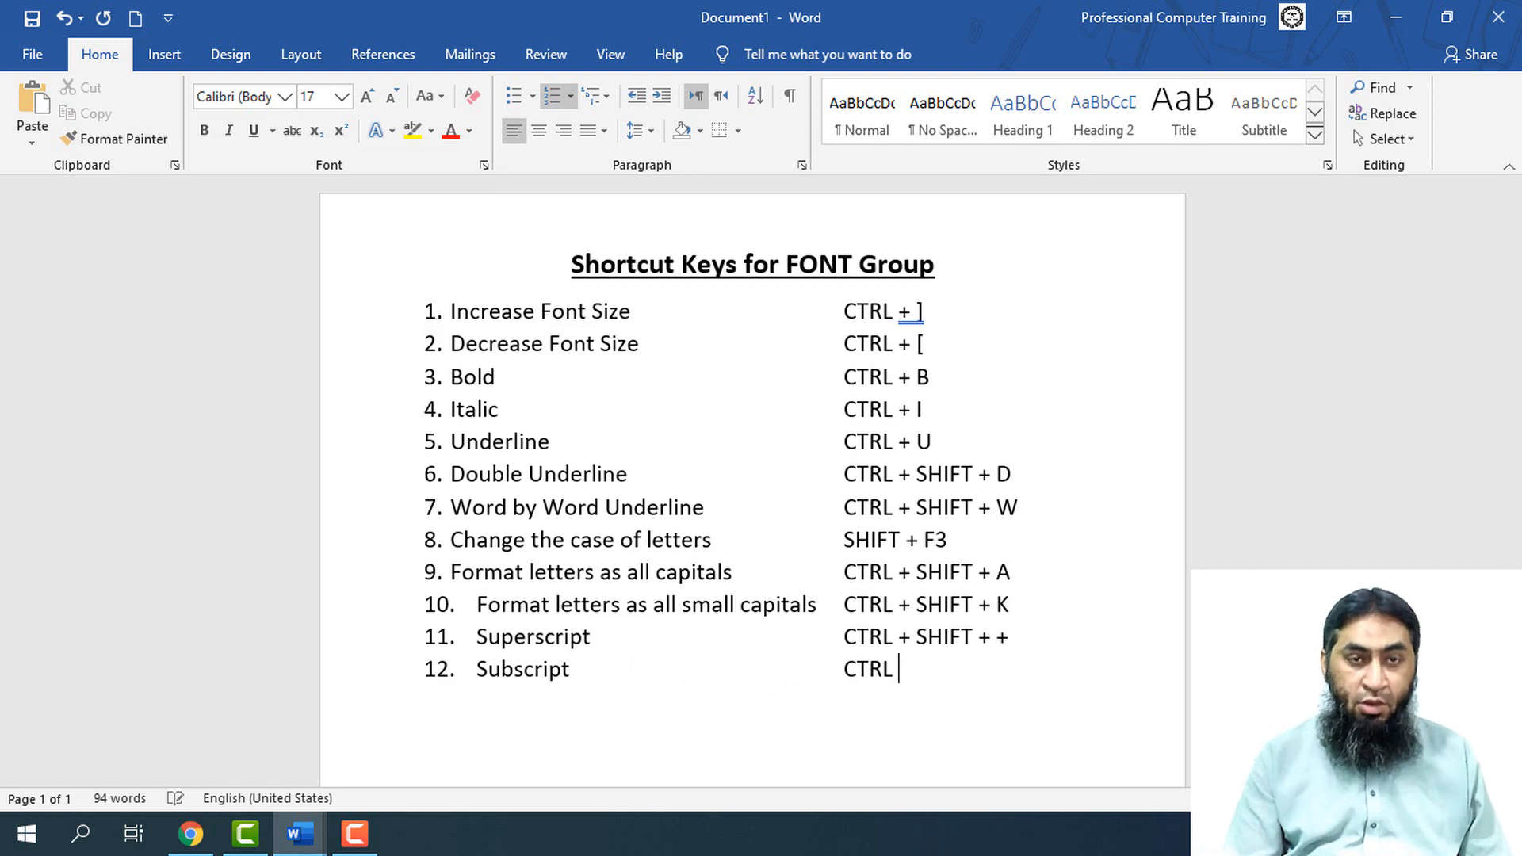
text(+ =)
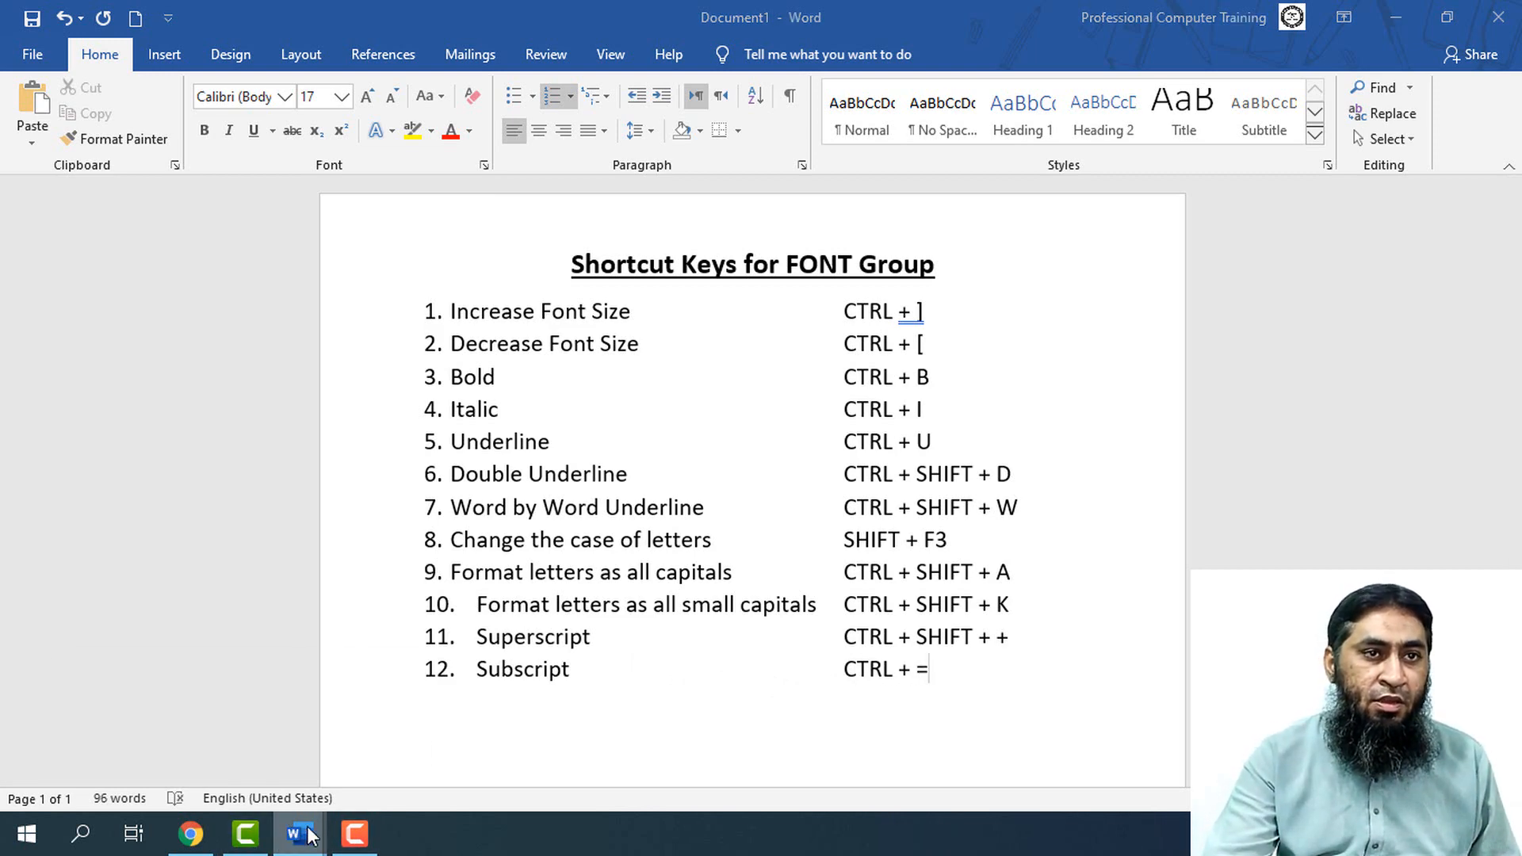
Switch to Document4 and add a new line reading "H2O" below the last paragraph
click(385, 792)
scroll(550, 683, down, 2)
click(523, 560)
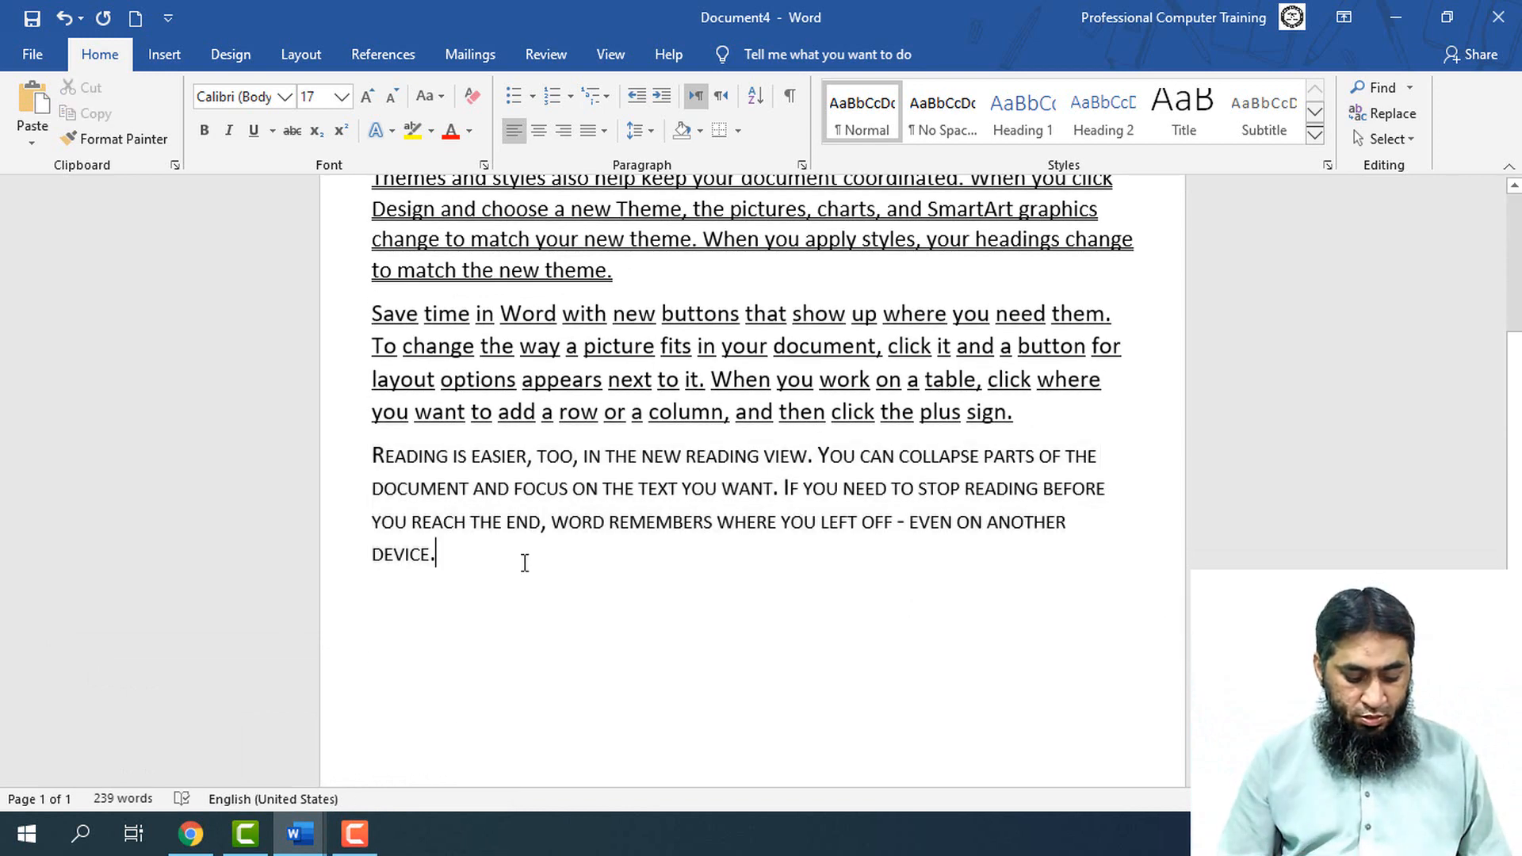
key(Return)
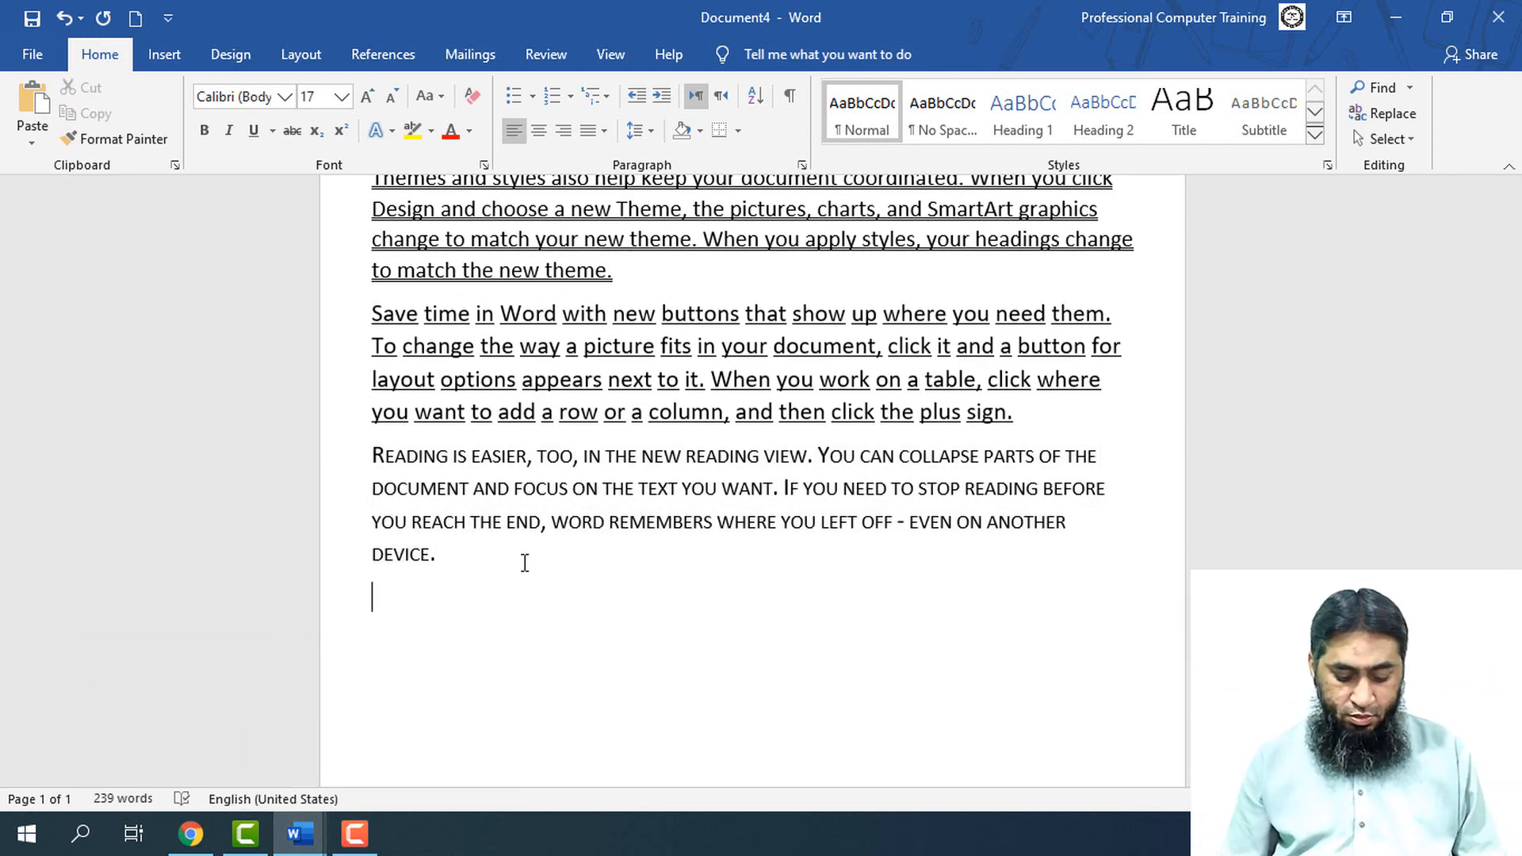
text(H2O)
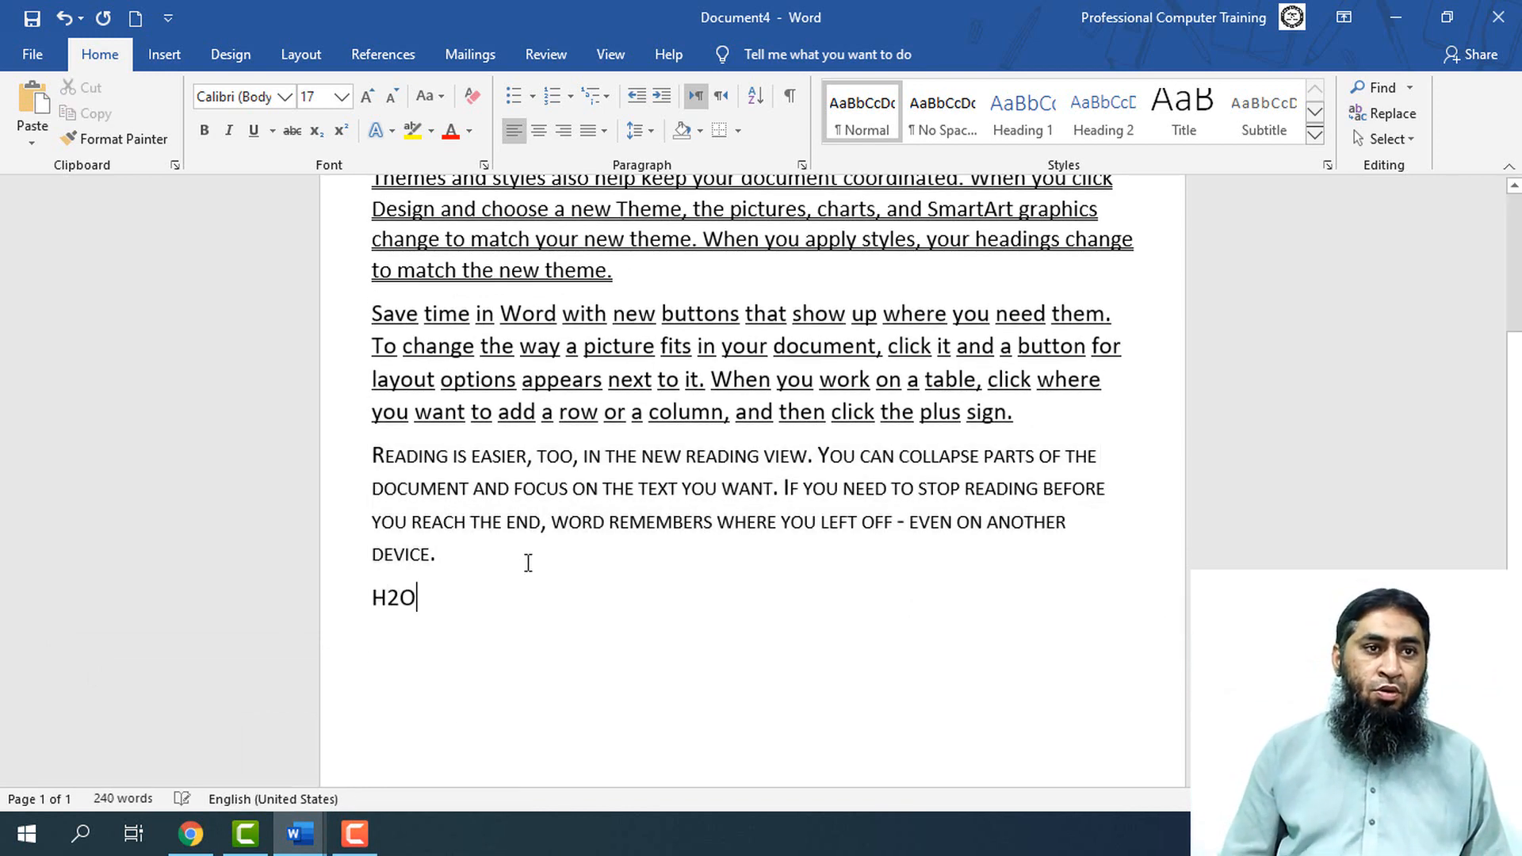
Format the 2 in "H2O" as subscript
key(Left)
key(Left)
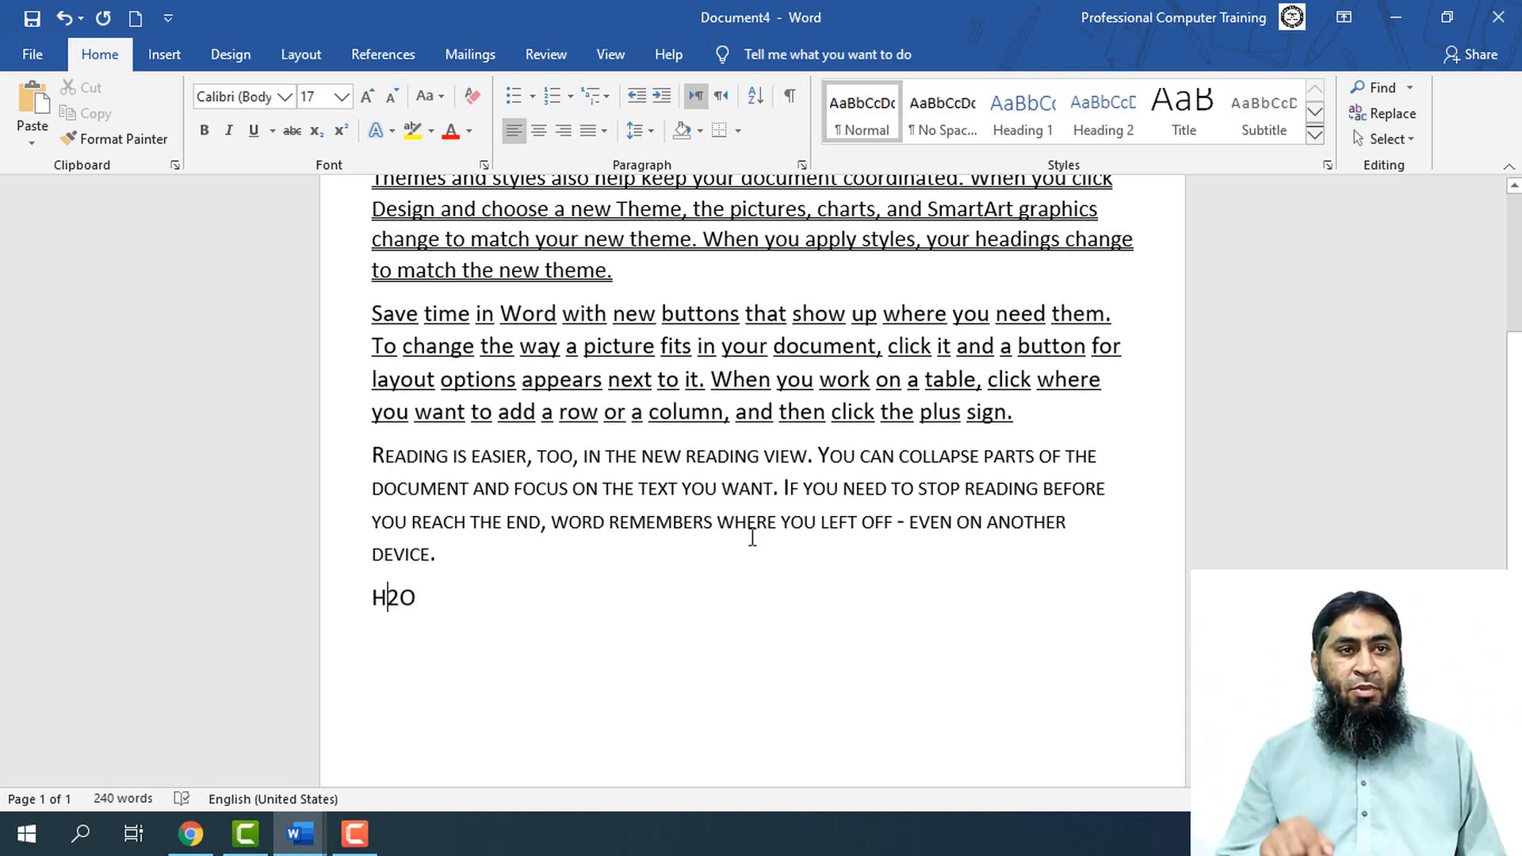
key(shift+Right)
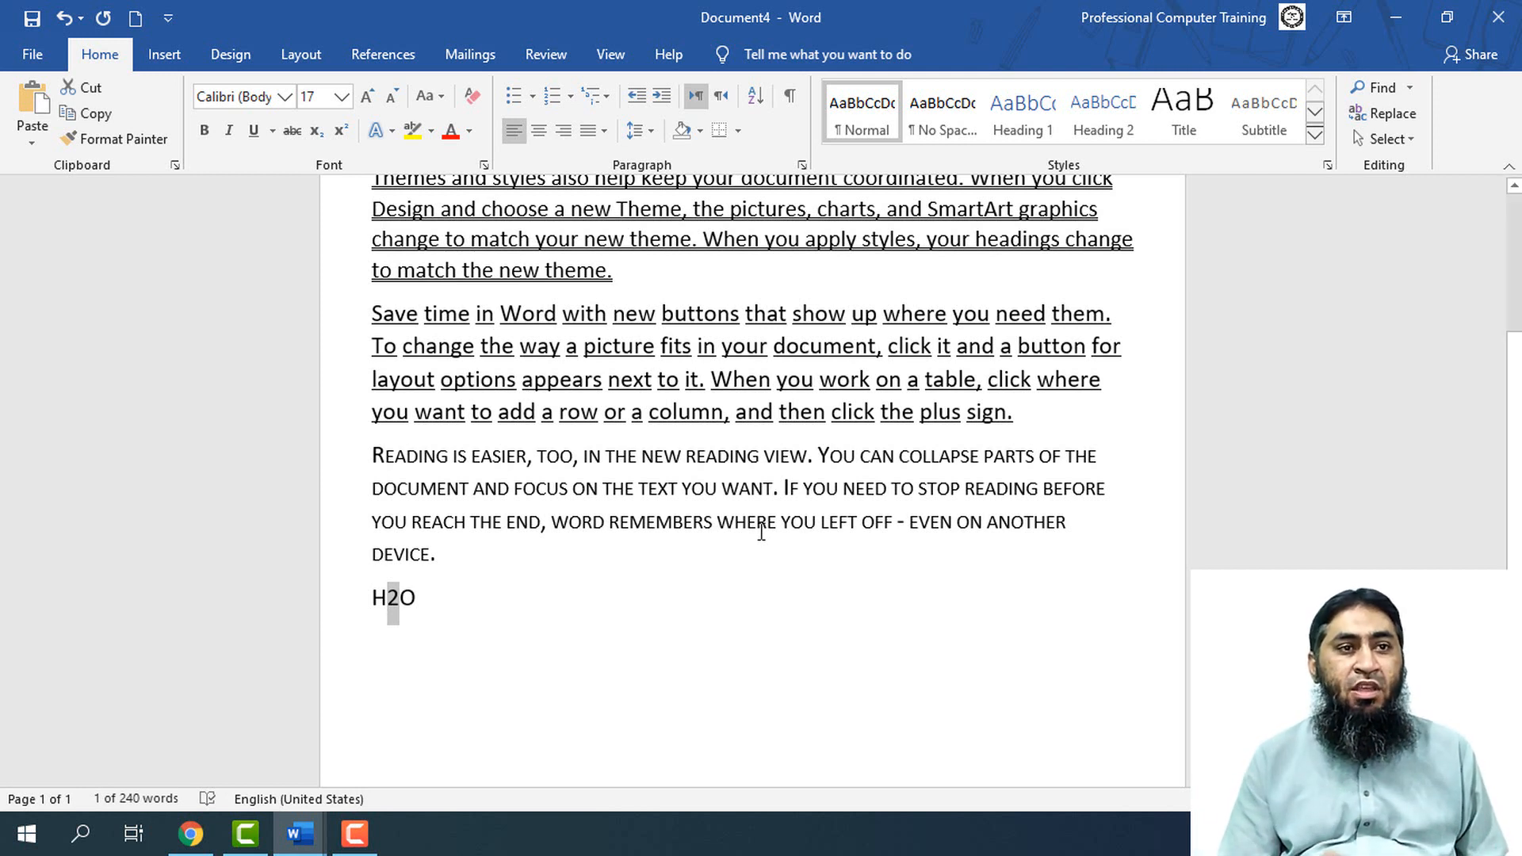
key(ctrl+equal)
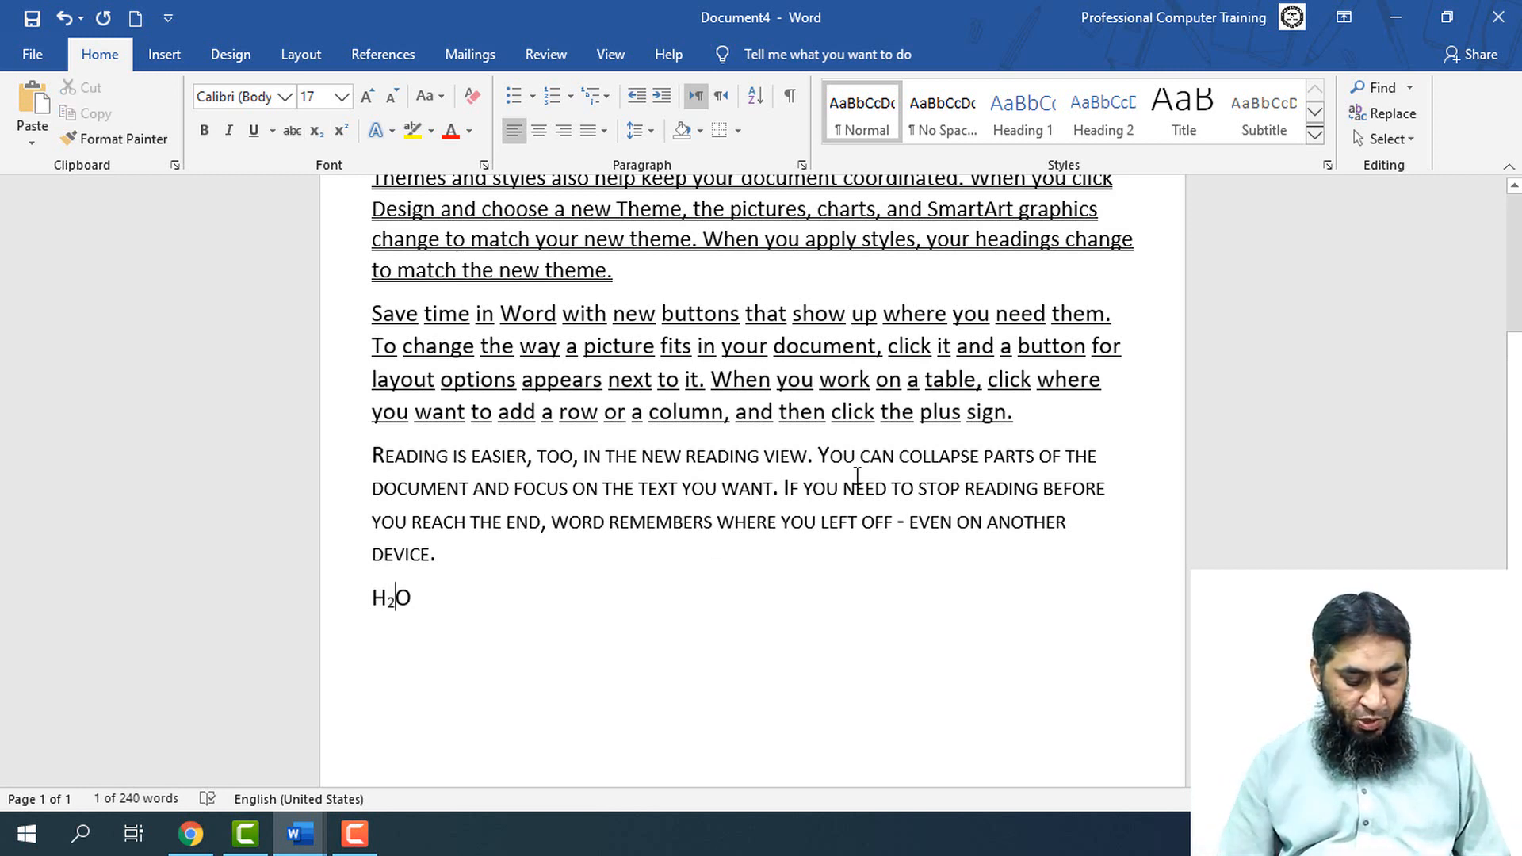
Add a line reading "X3" below the water formula and format its 3 as superscript
key(End)
key(Return)
text(X3)
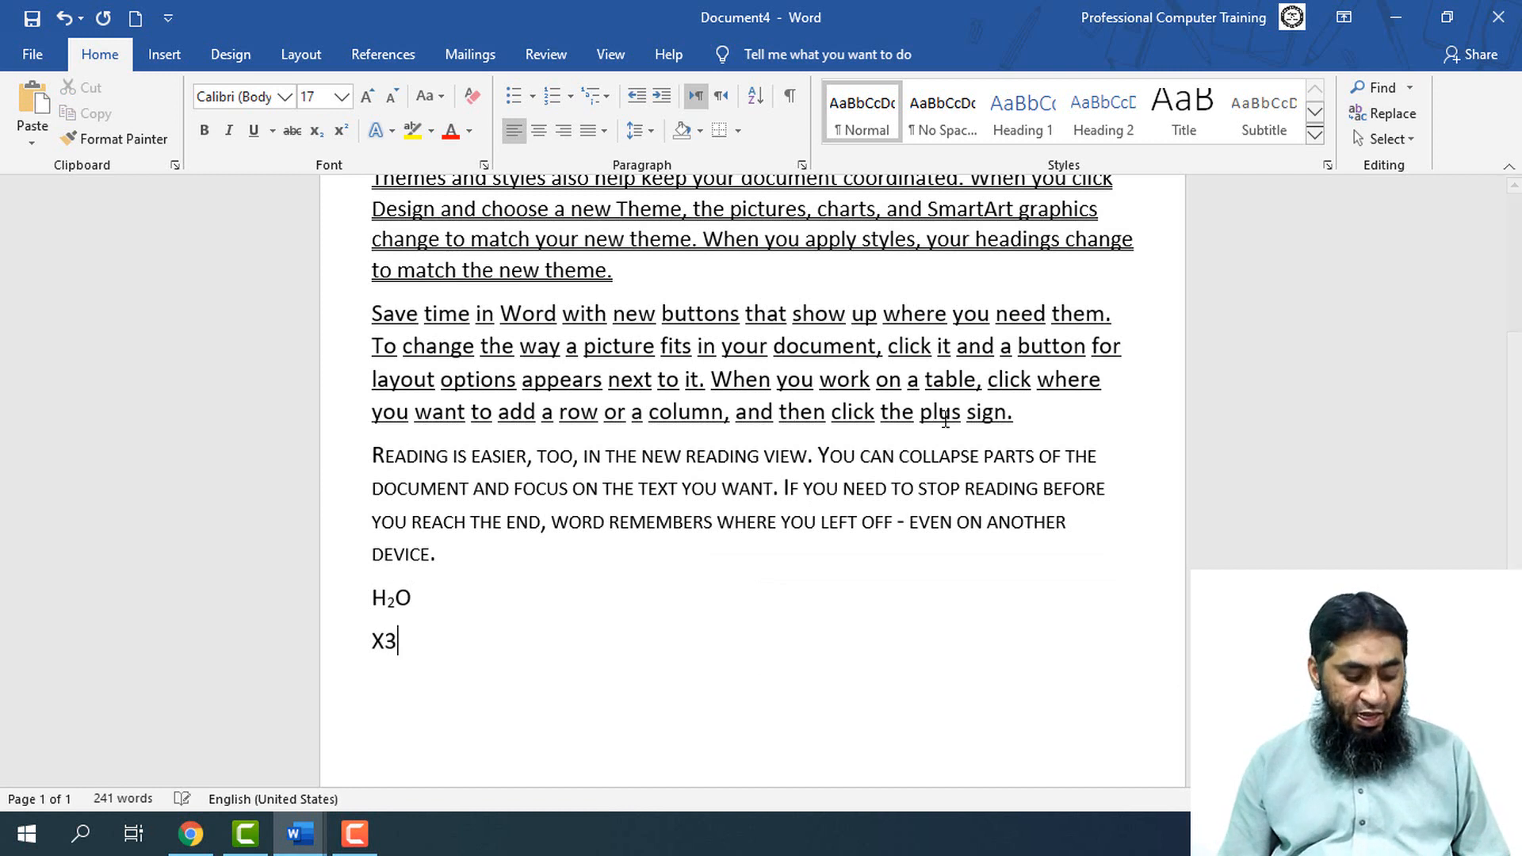
key(shift+Left)
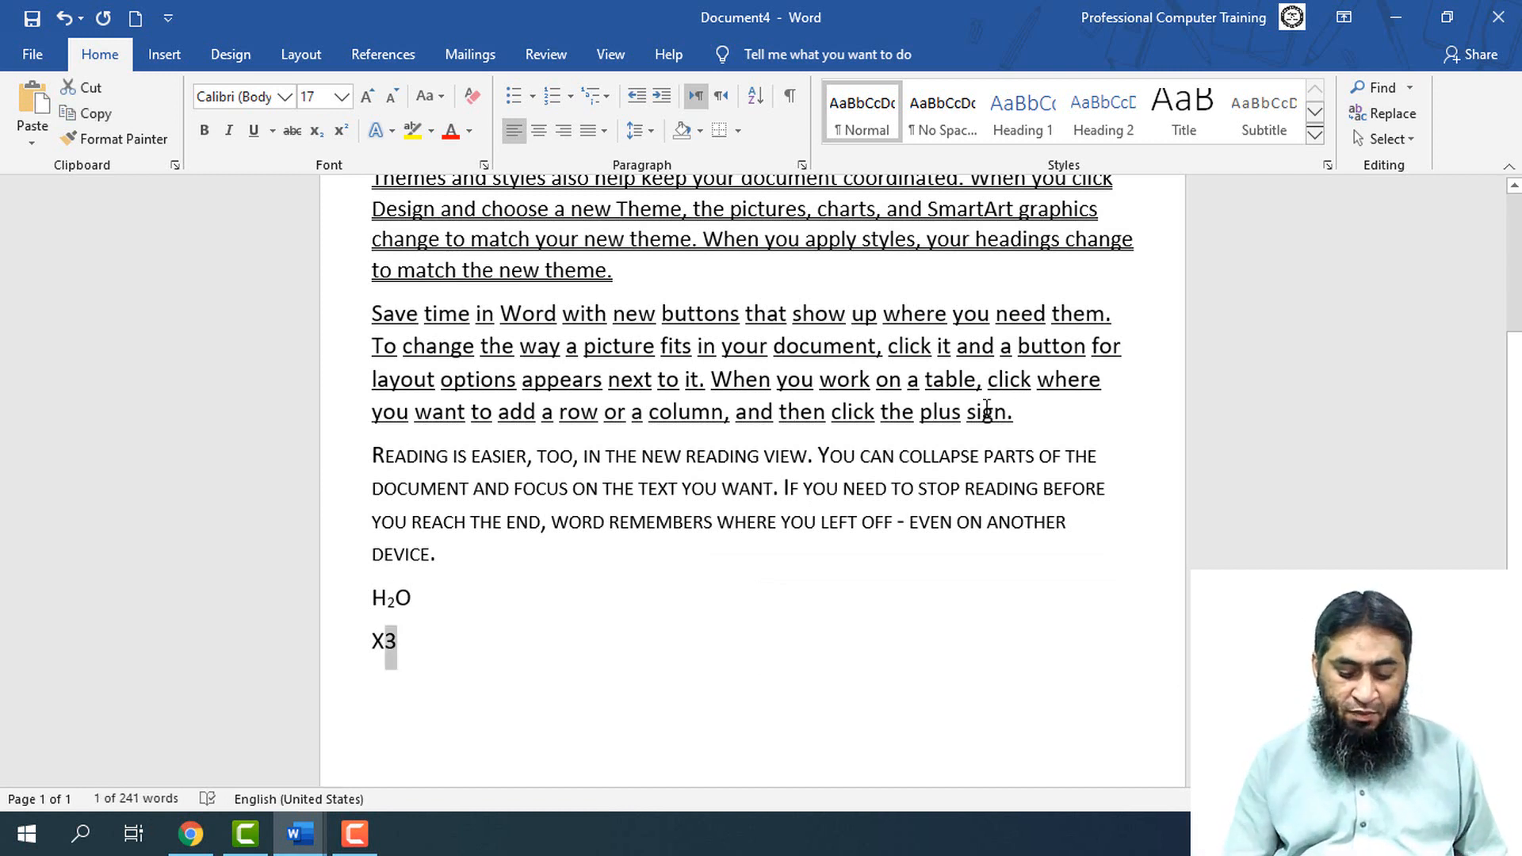
key(ctrl+shift+equal)
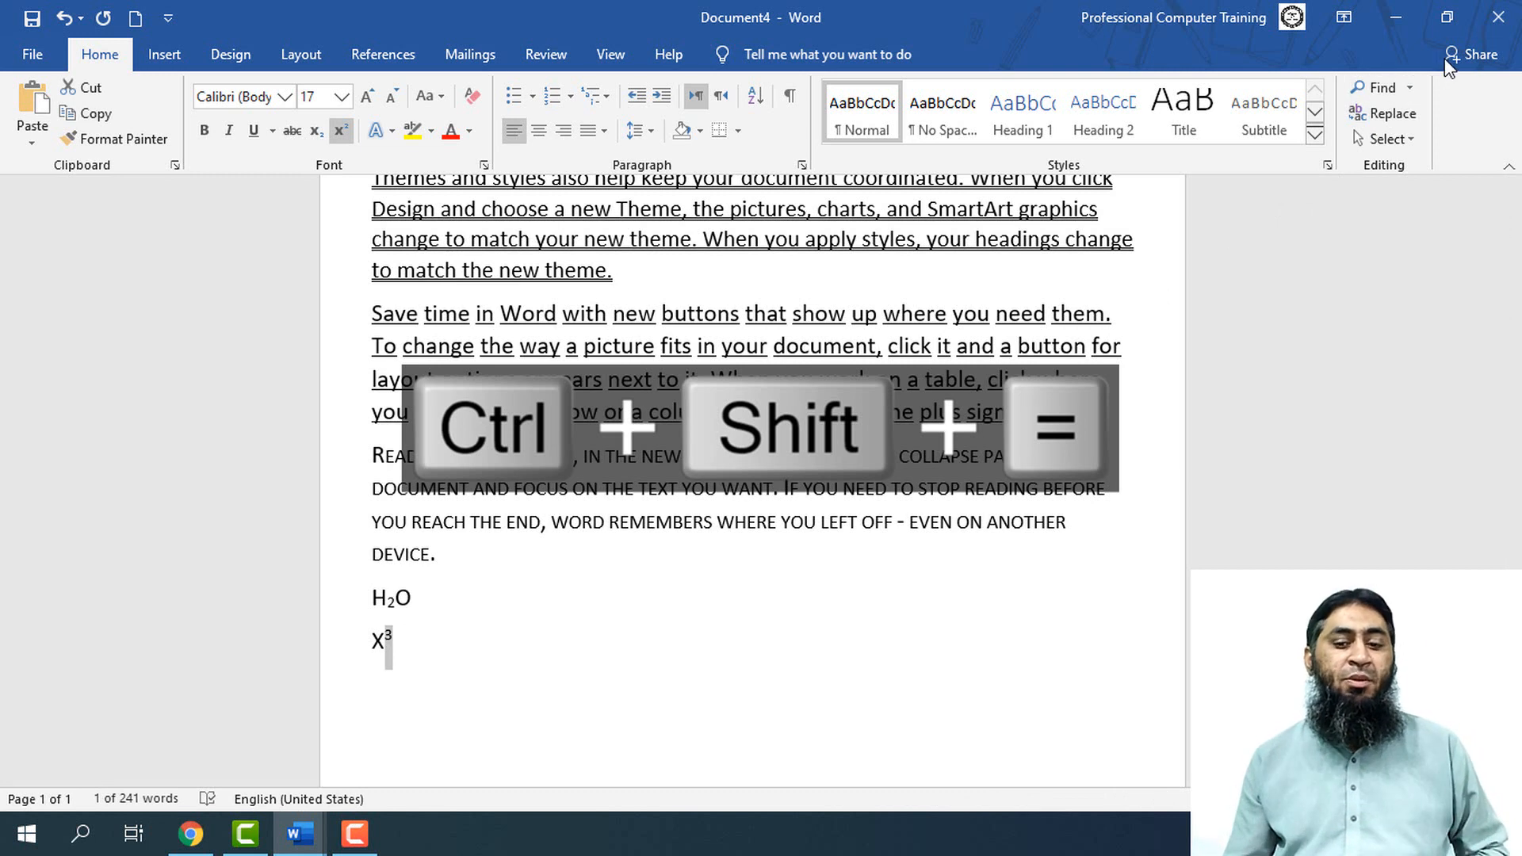
key(BackSpace)
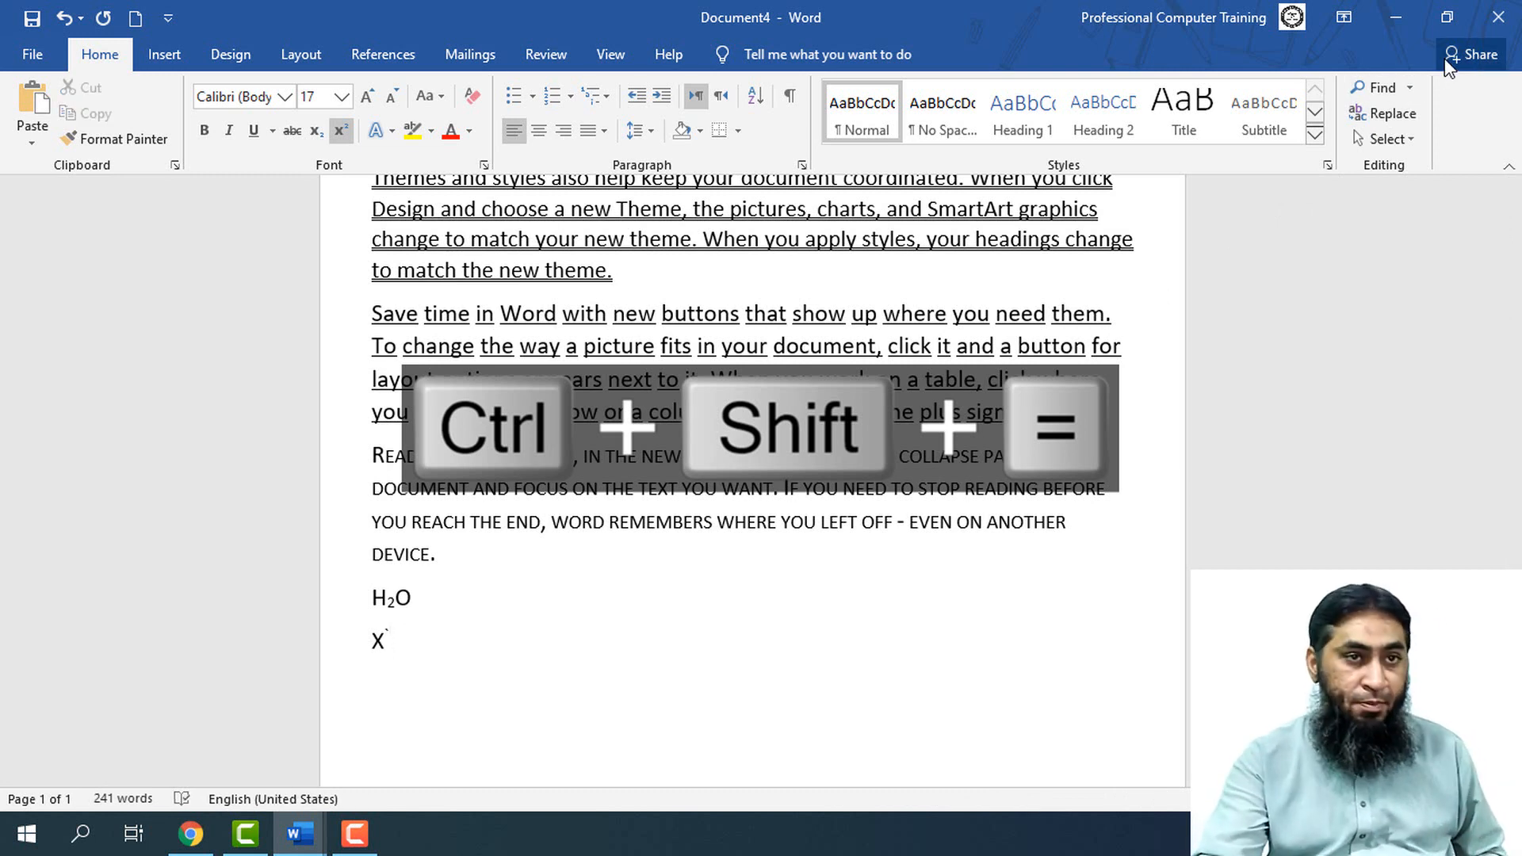
key(ctrl+z)
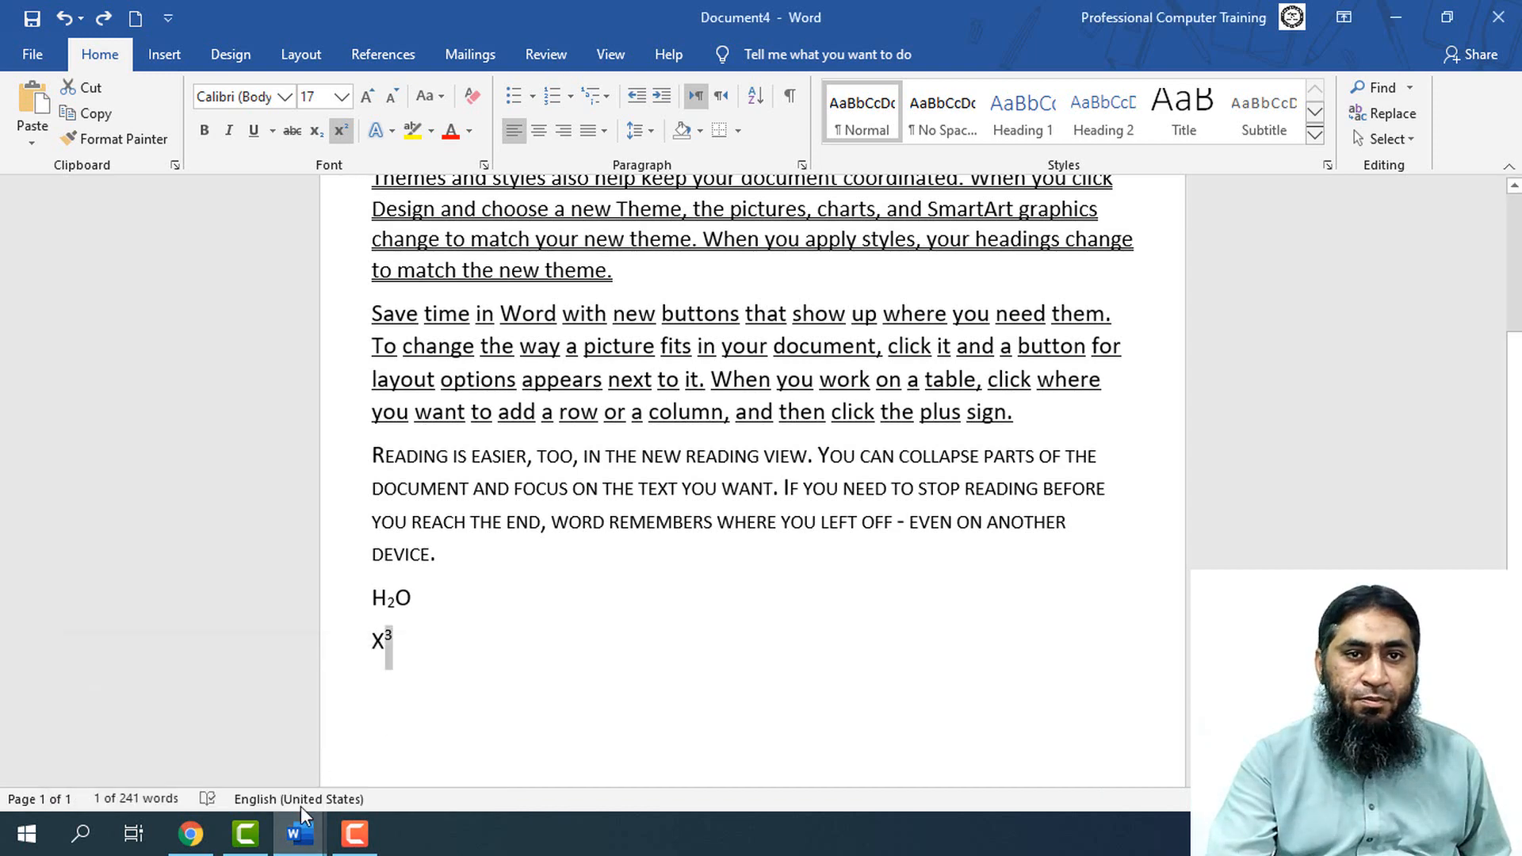
Switch back to Document1 and start list item 13 below the Subscript entry
mouse_move(301, 807)
click(187, 730)
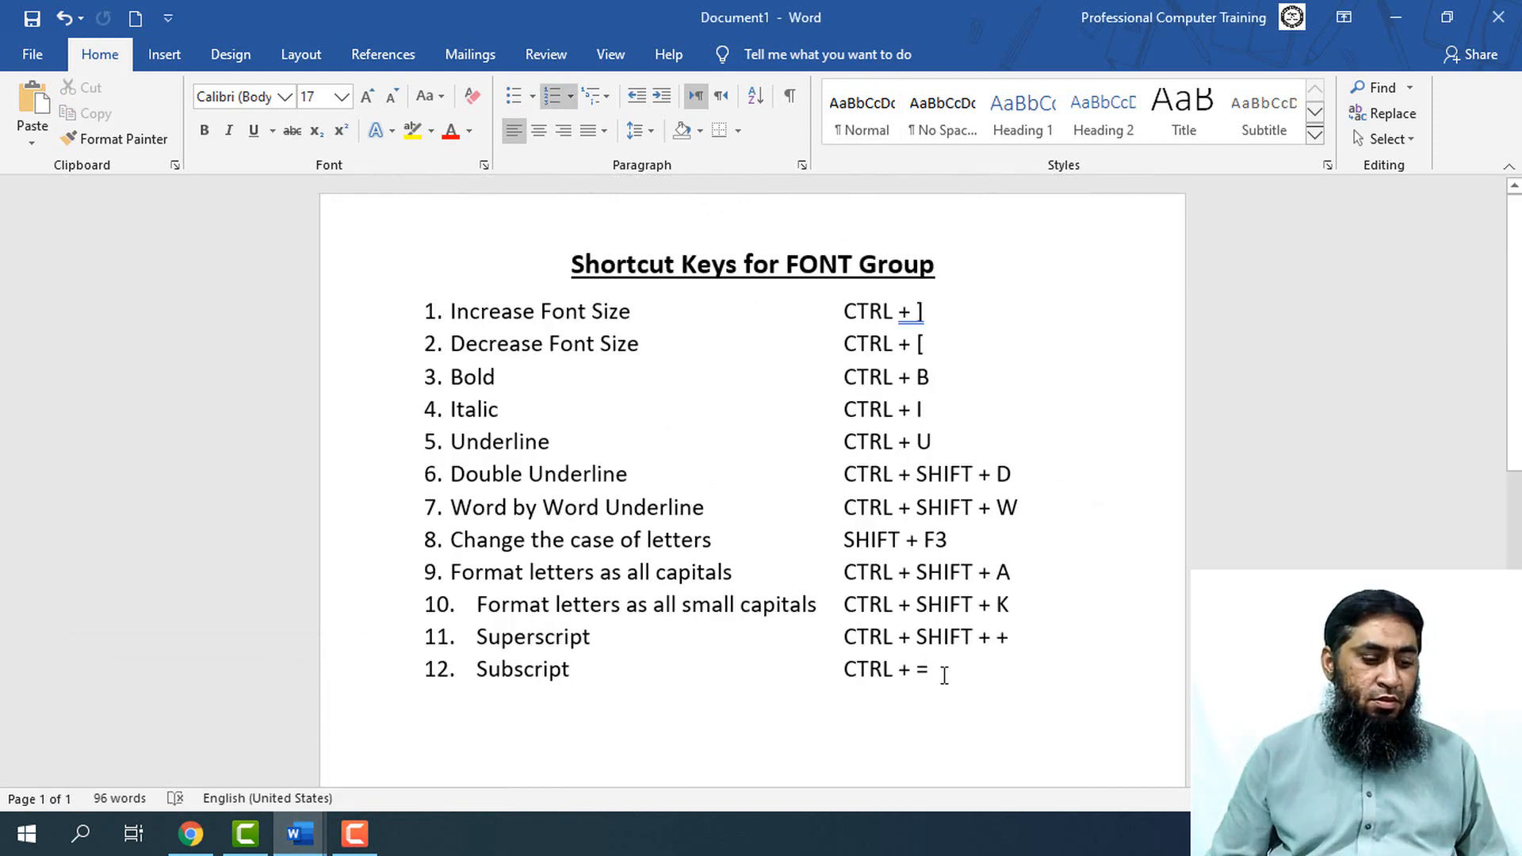
key(Return)
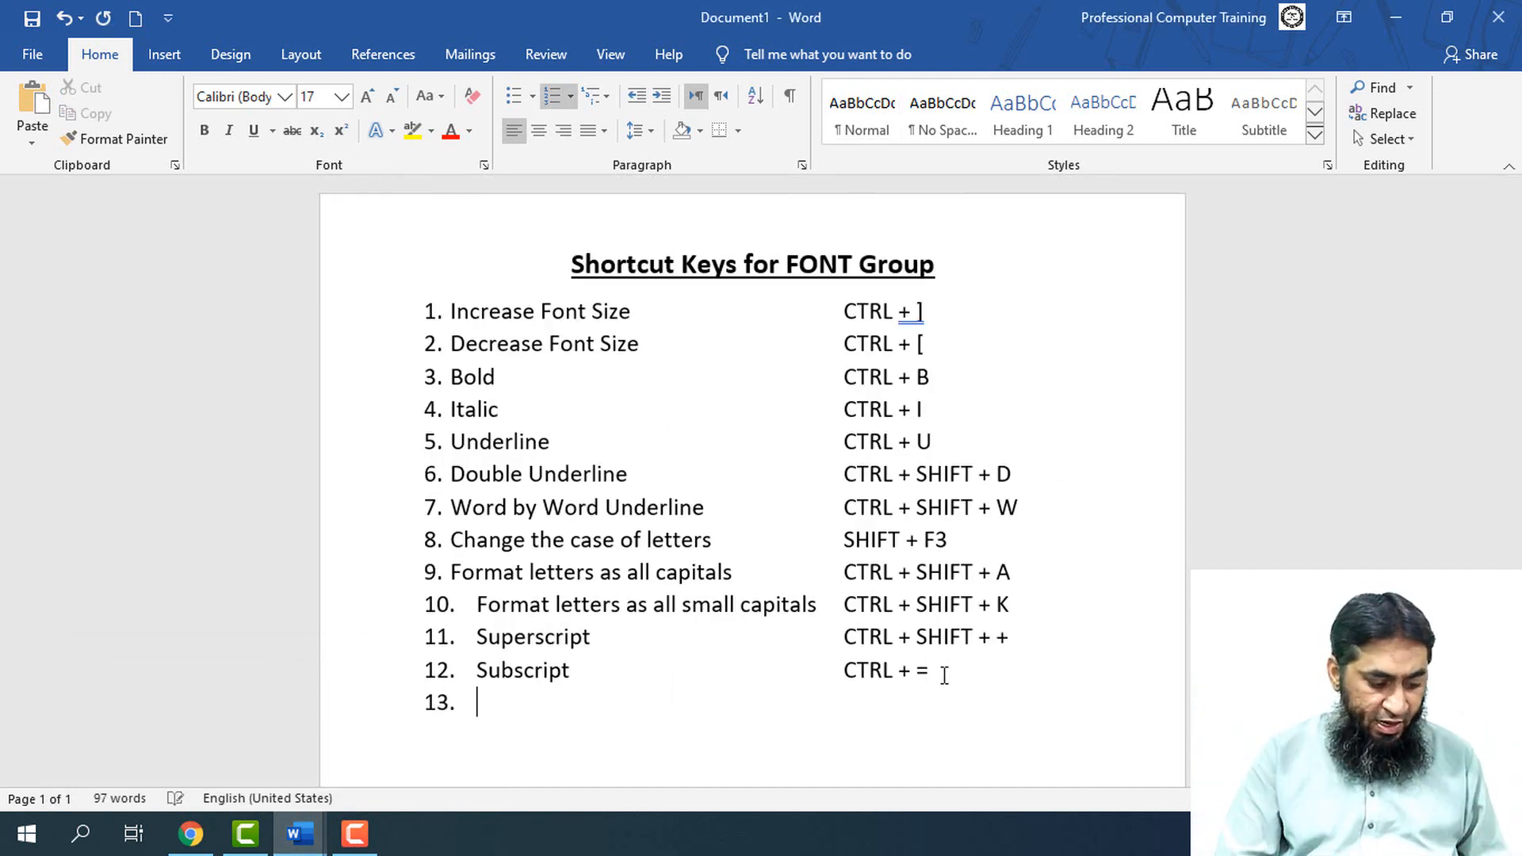
text(CTR)
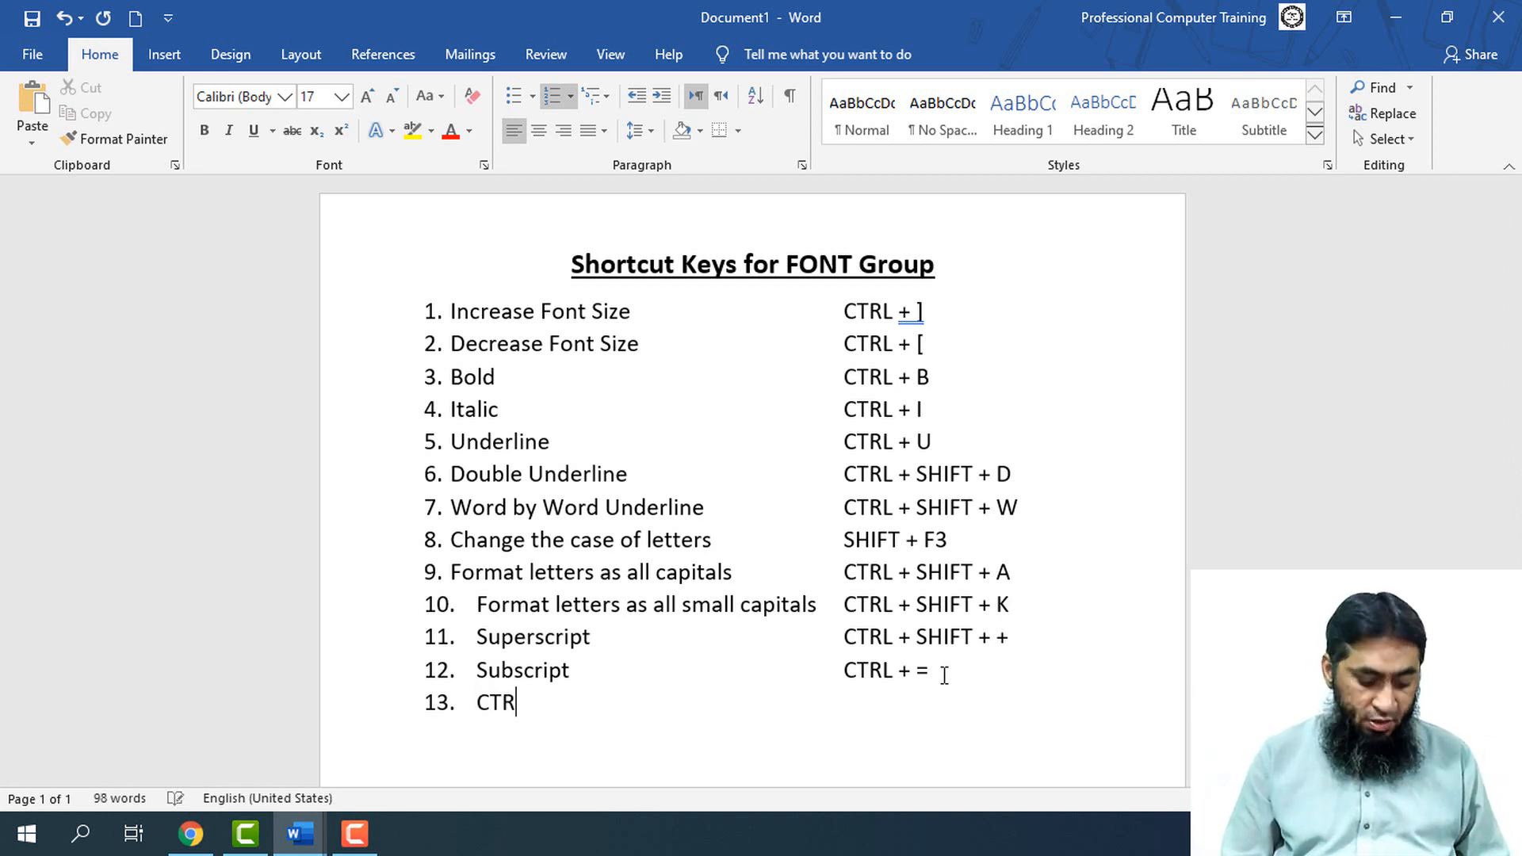
key(BackSpace)
key(BackSpace)
key(BackSpace)
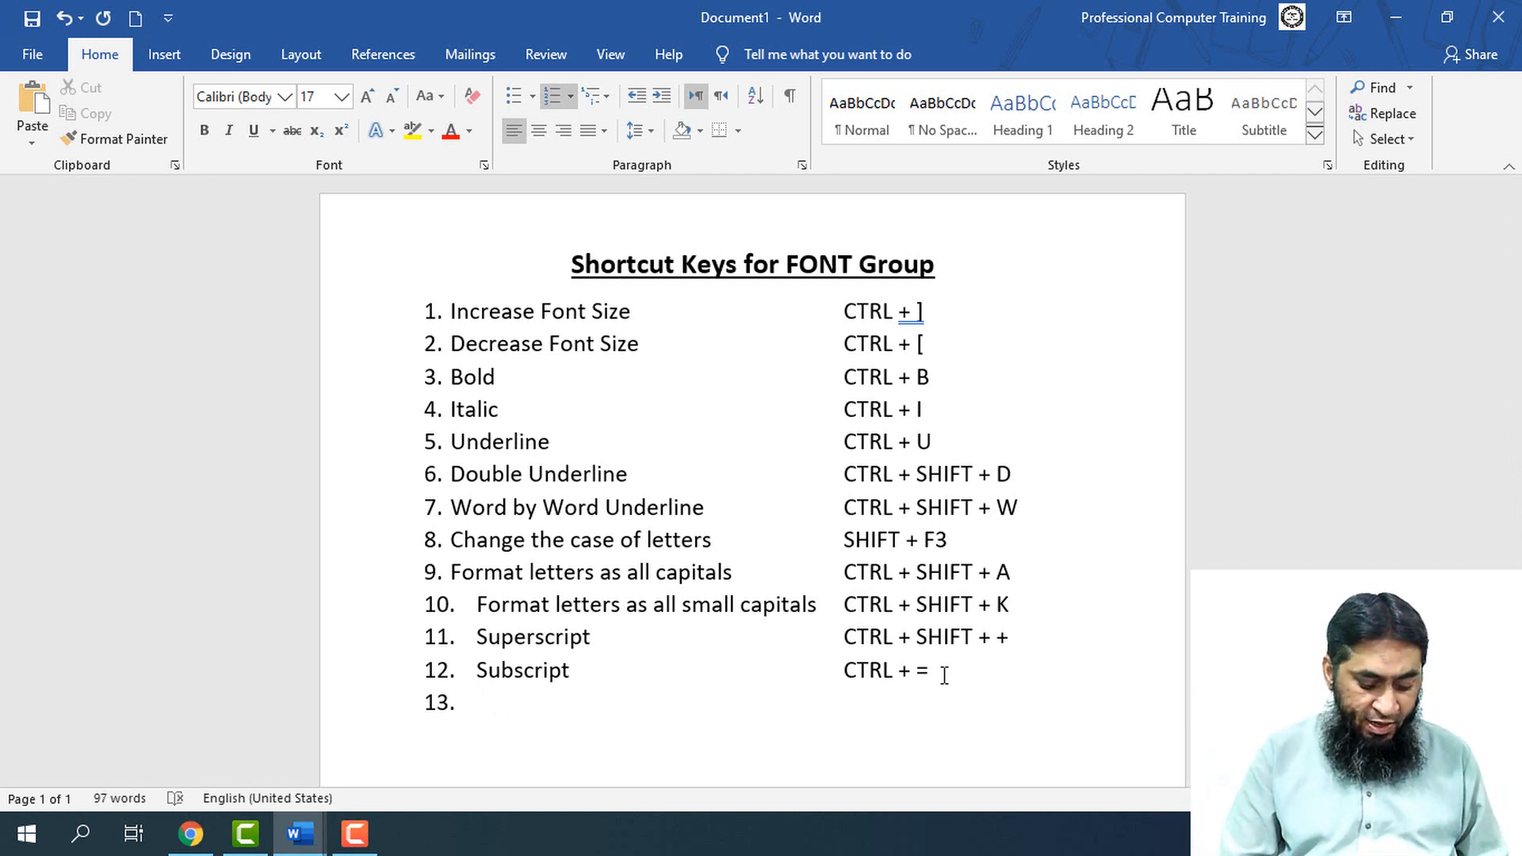
Enter "Hidden Fonts" as the text of item 13, with tabs after it leading to the shortcut column
text(Hidden )
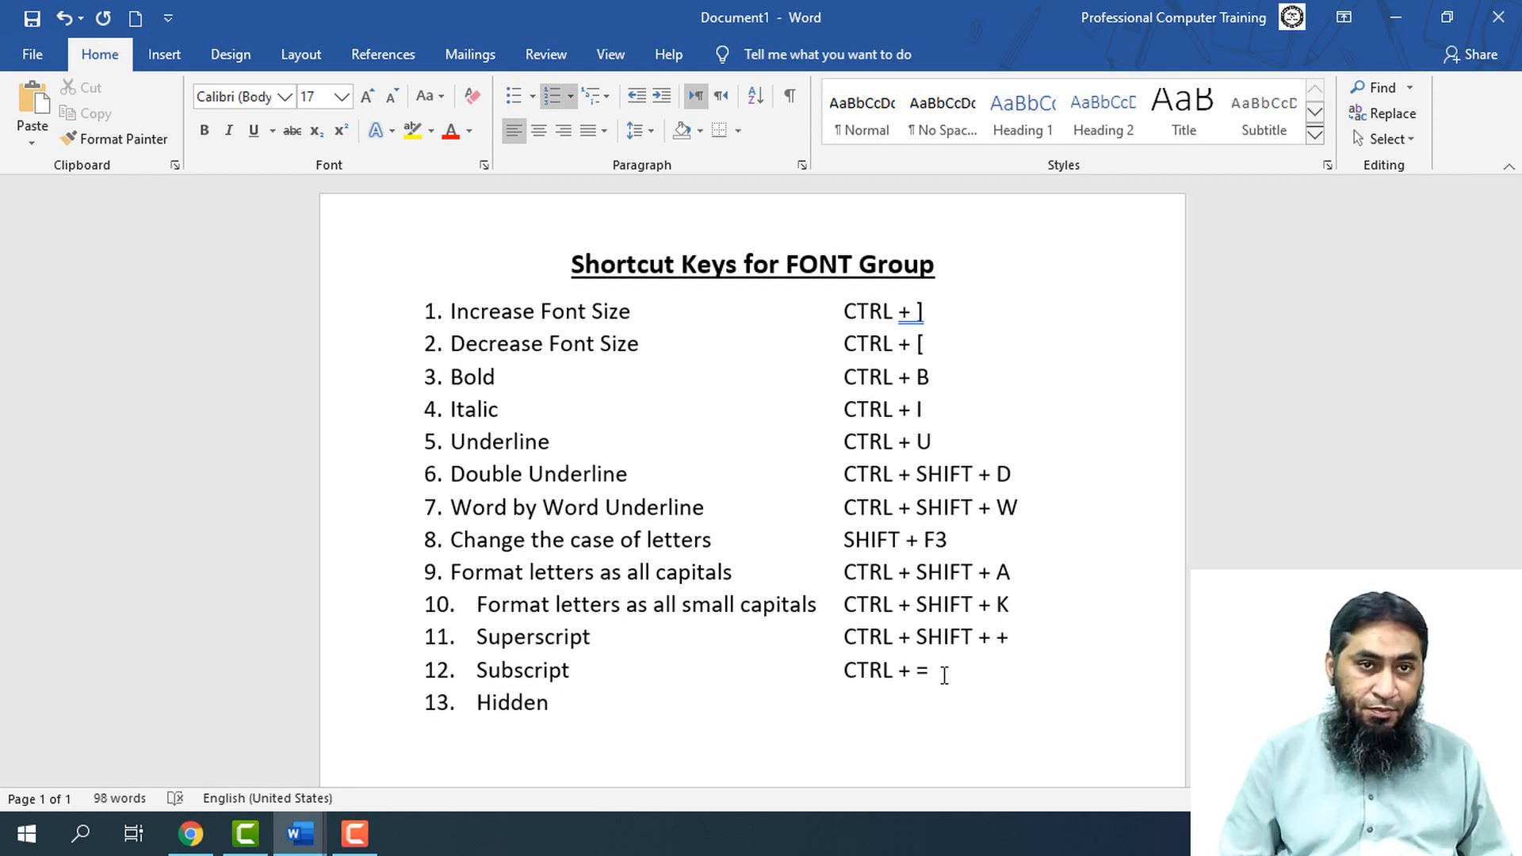
text(Fonts)
key(Tab)
key(Tab)
key(Tab)
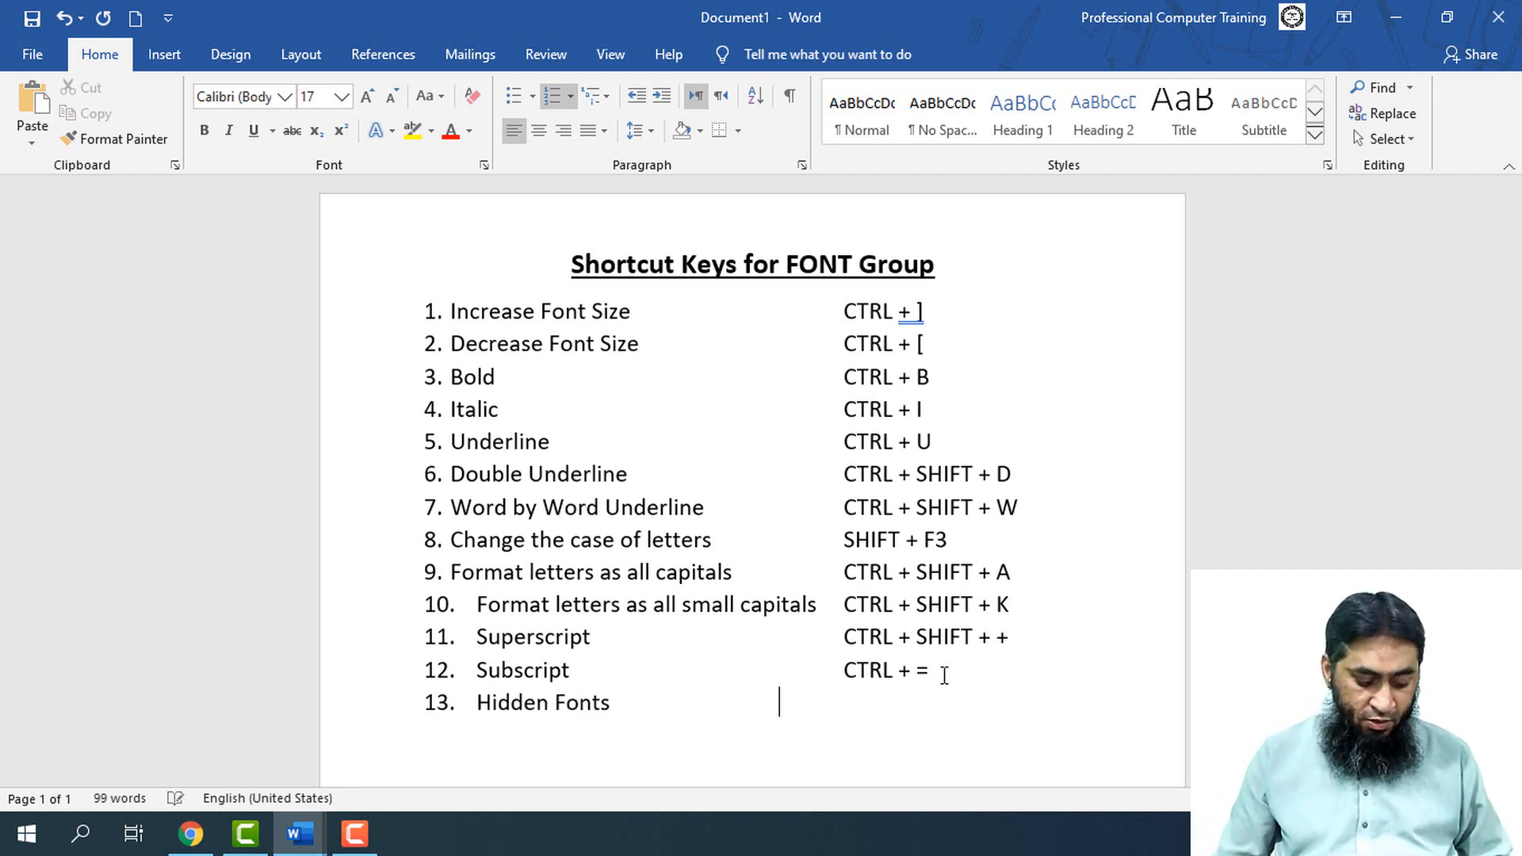
key(Tab)
key(Tab)
key(BackSpace)
Enter "CTRL +Shift + H" as the shortcut for the Hidden Fonts item
text(Format letters as all capitals	CTRL + SHIFT + A)
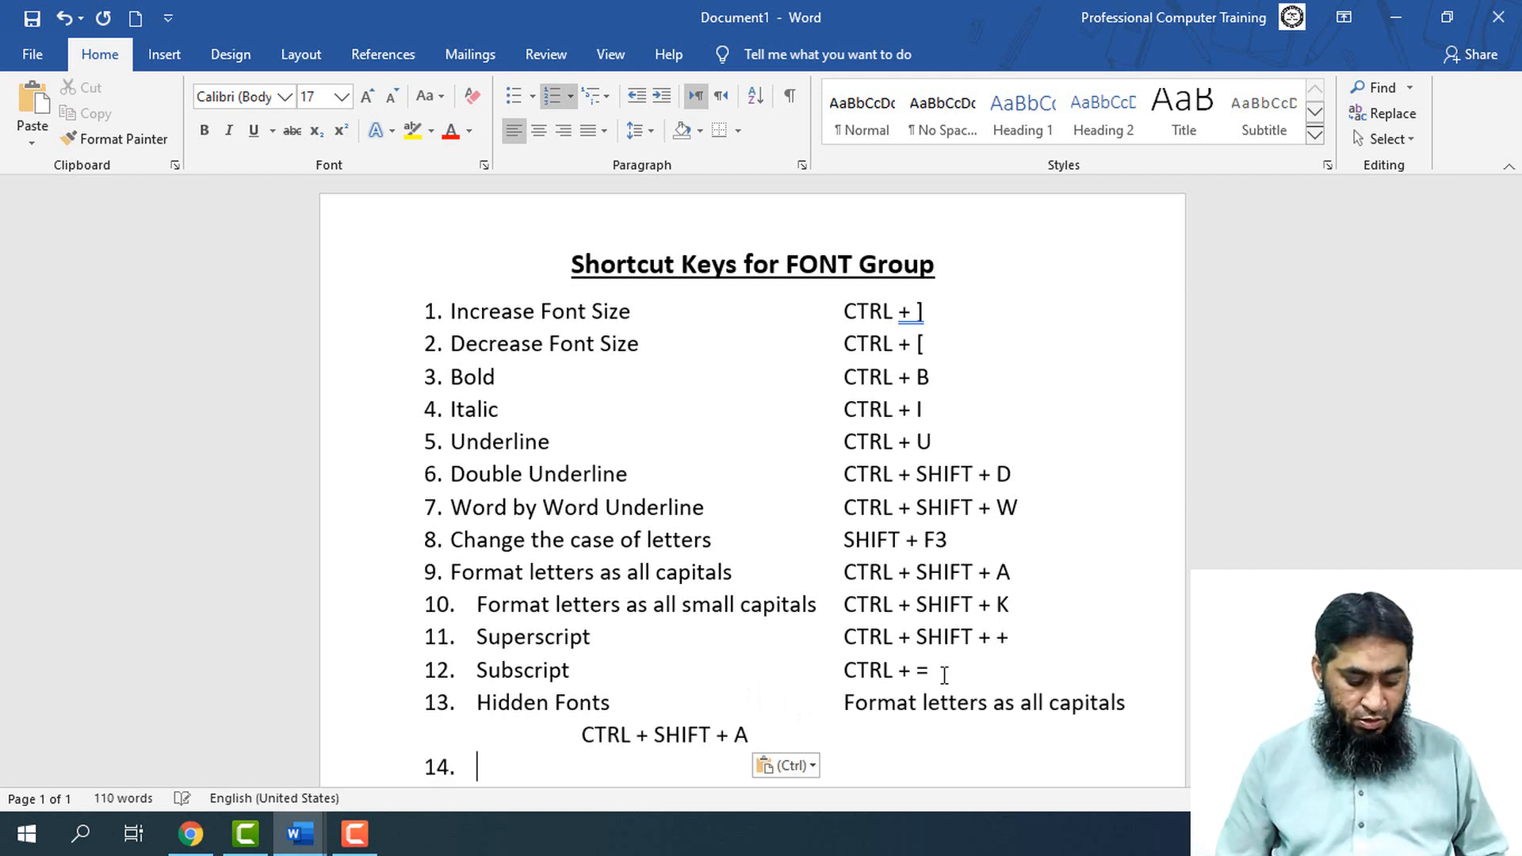
key(ctrl+z)
text(CTR)
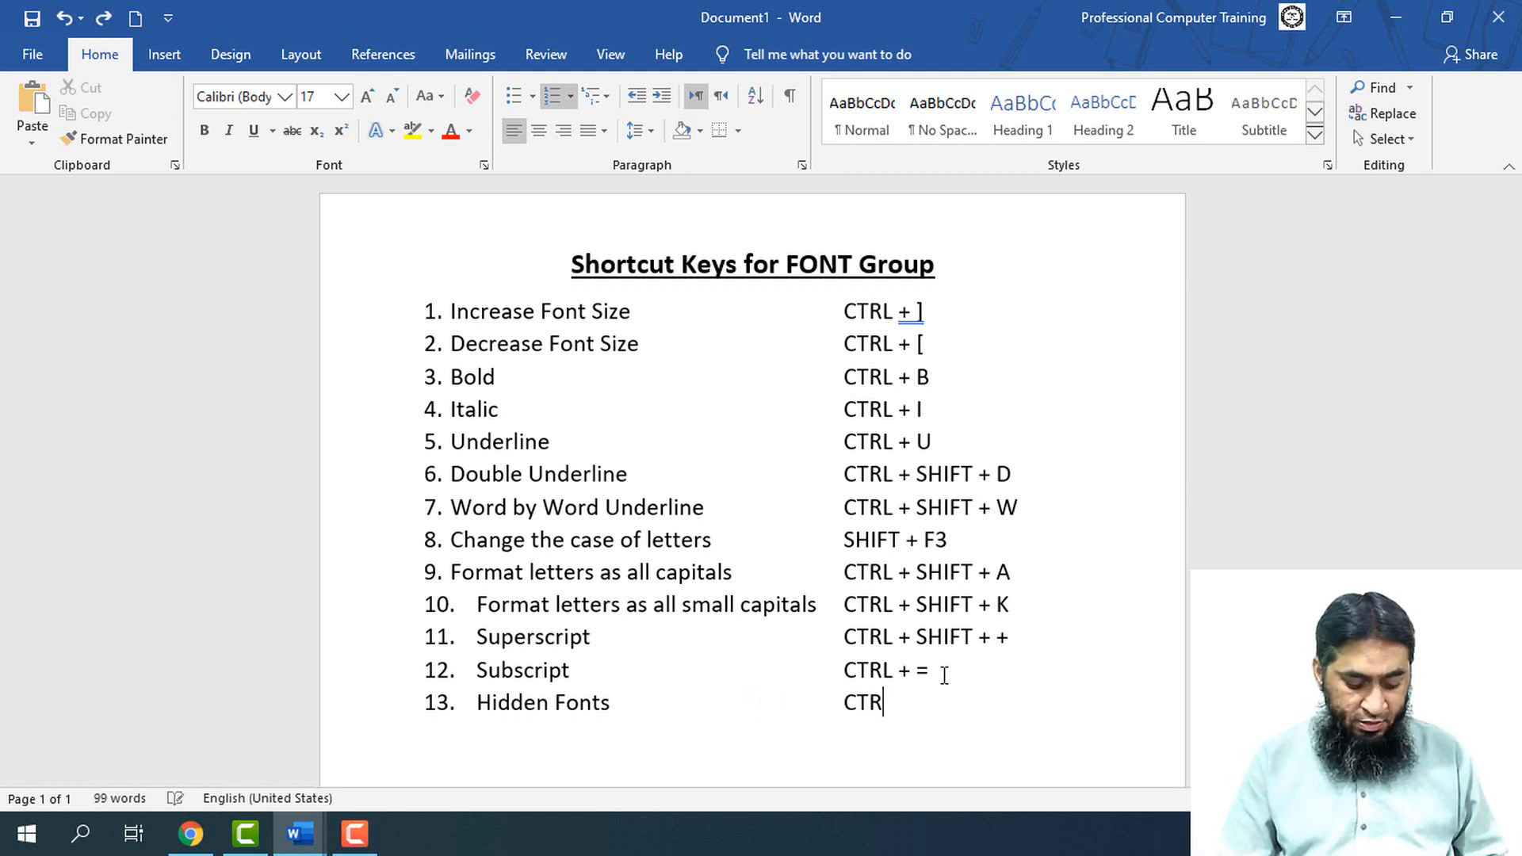
text(L +Shift )
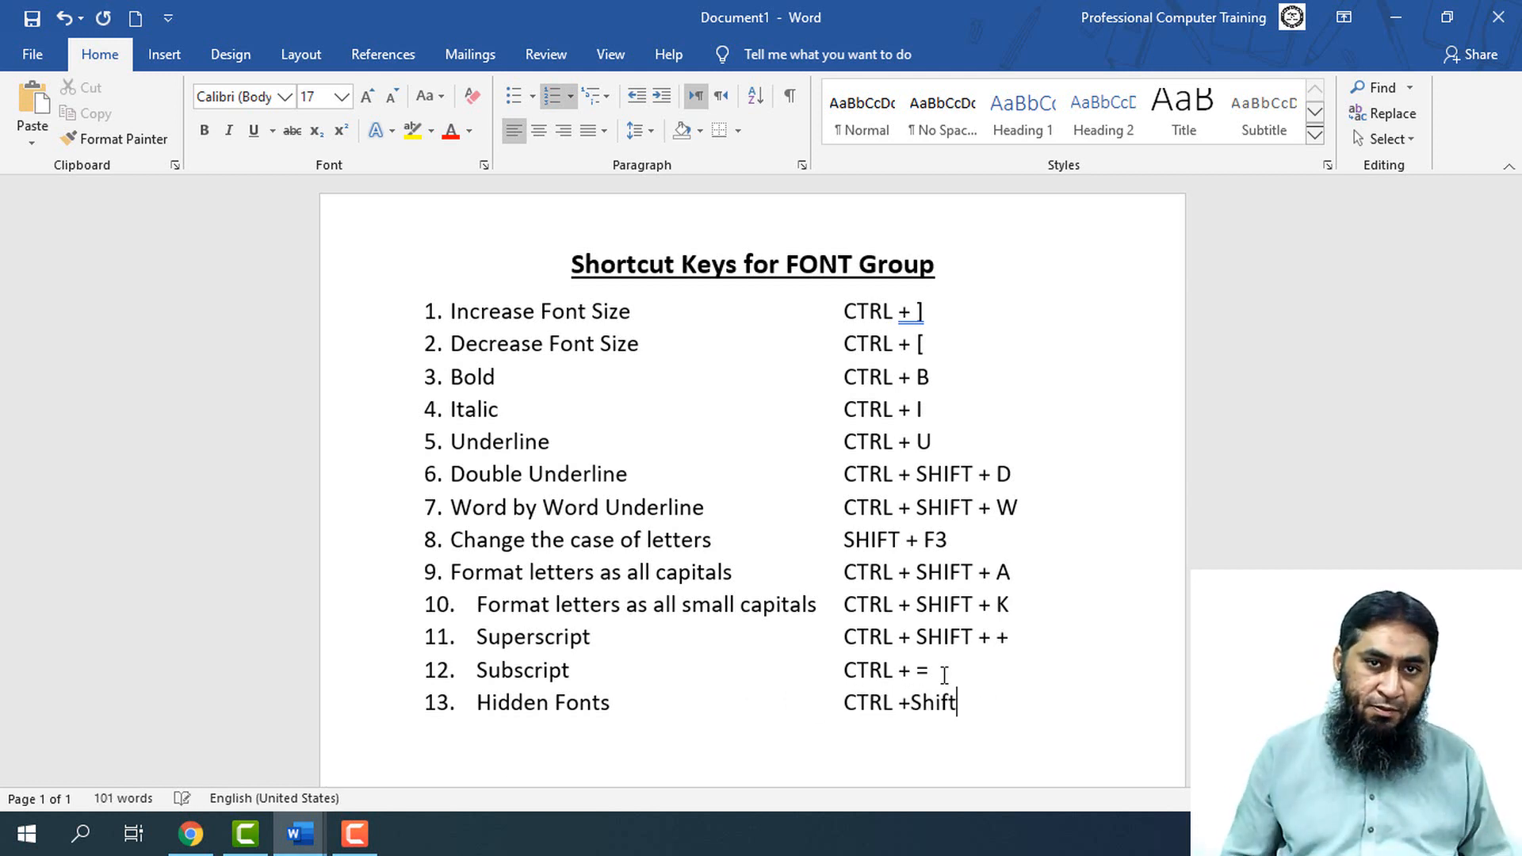
text(+)
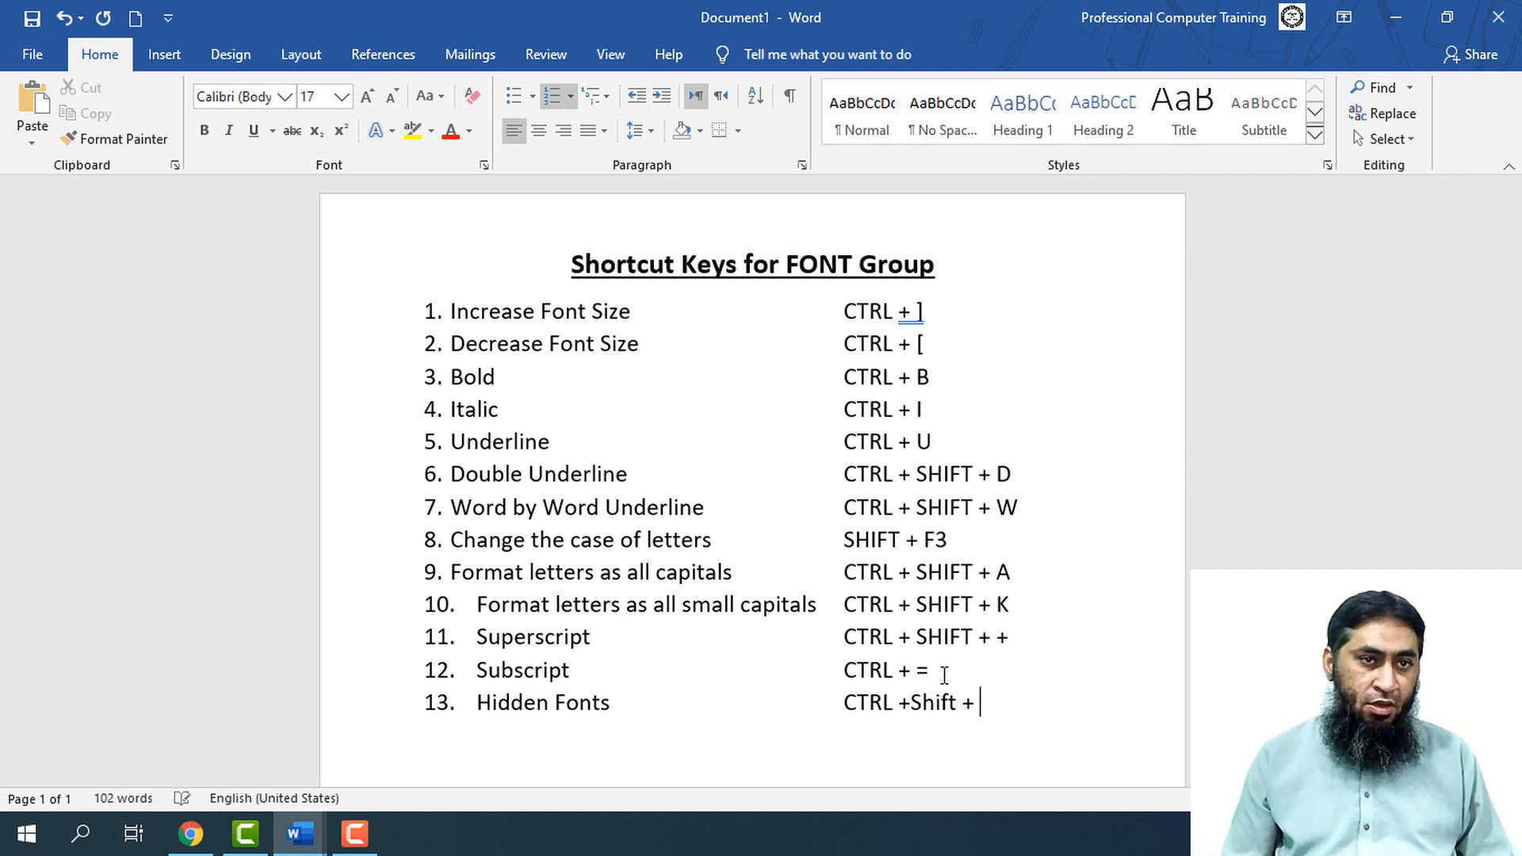
text( H)
Add list item 14, "Clear Formating", with tabs after it leading to the shortcut column
key(Return)
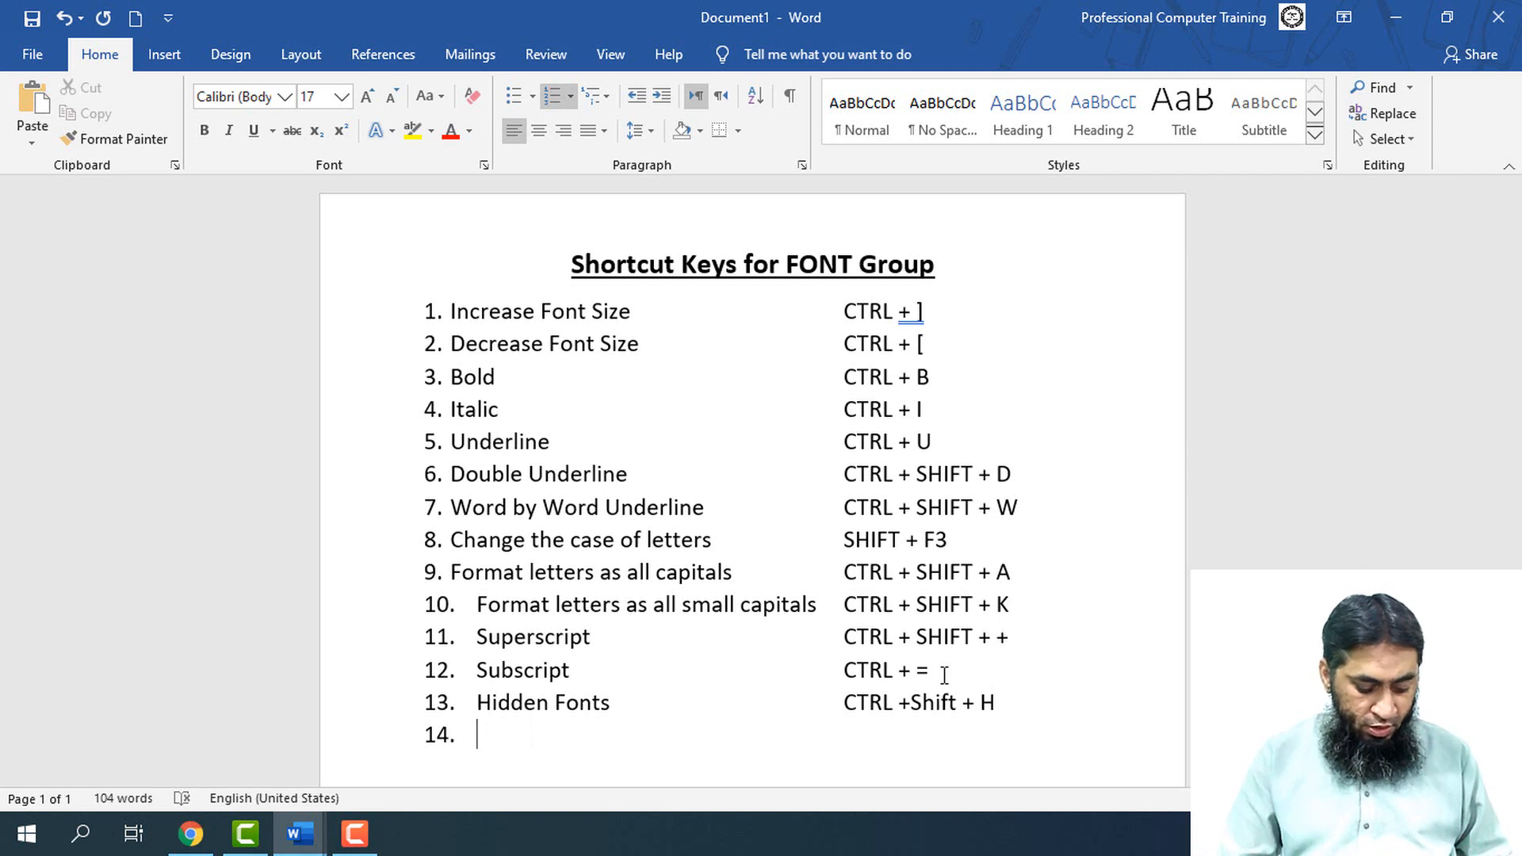
text(Cl)
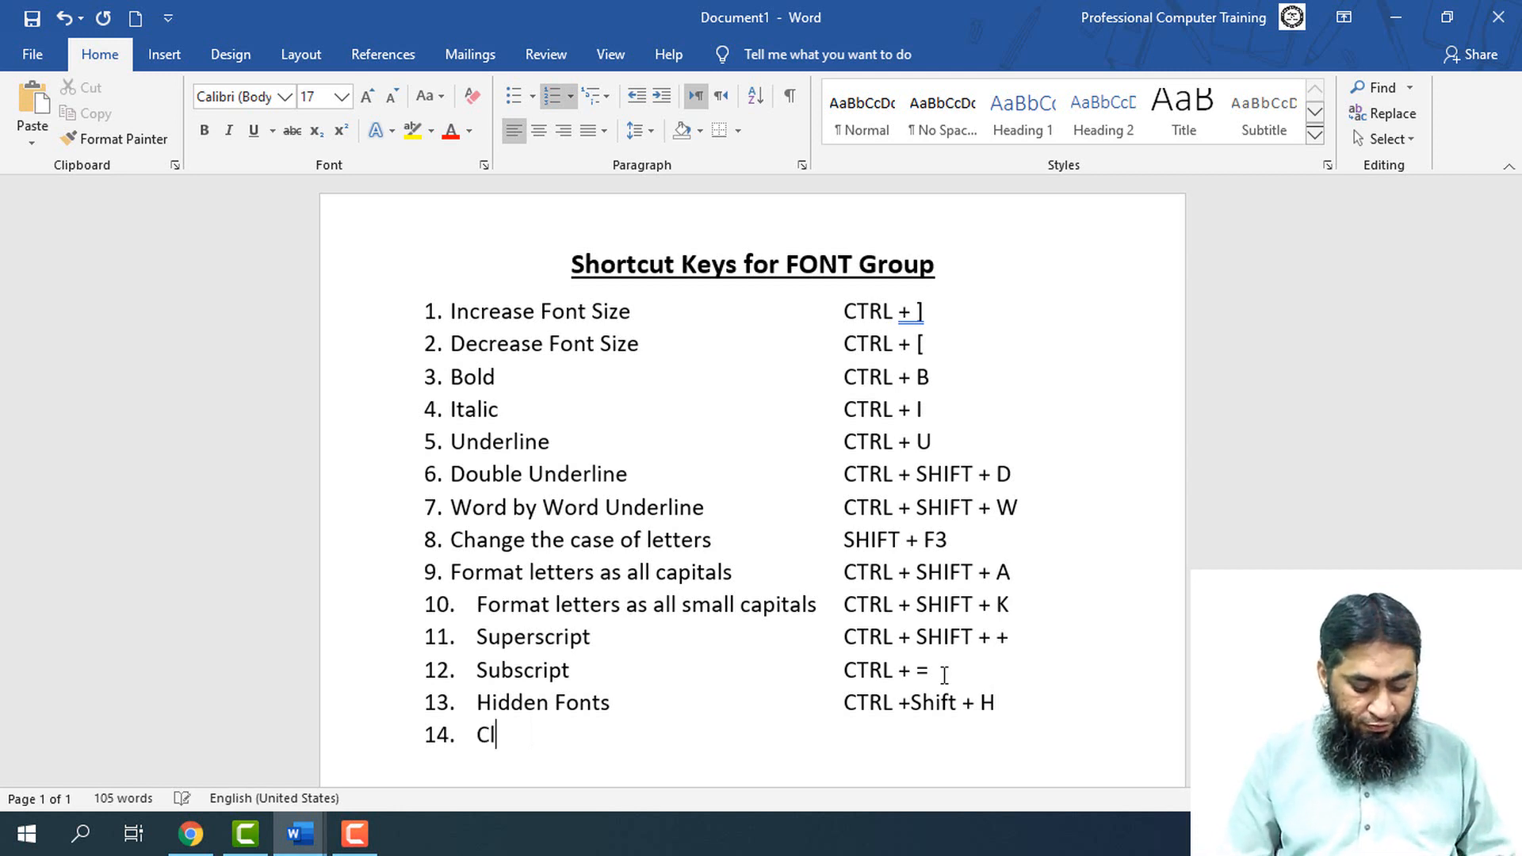
text(ear Formating)
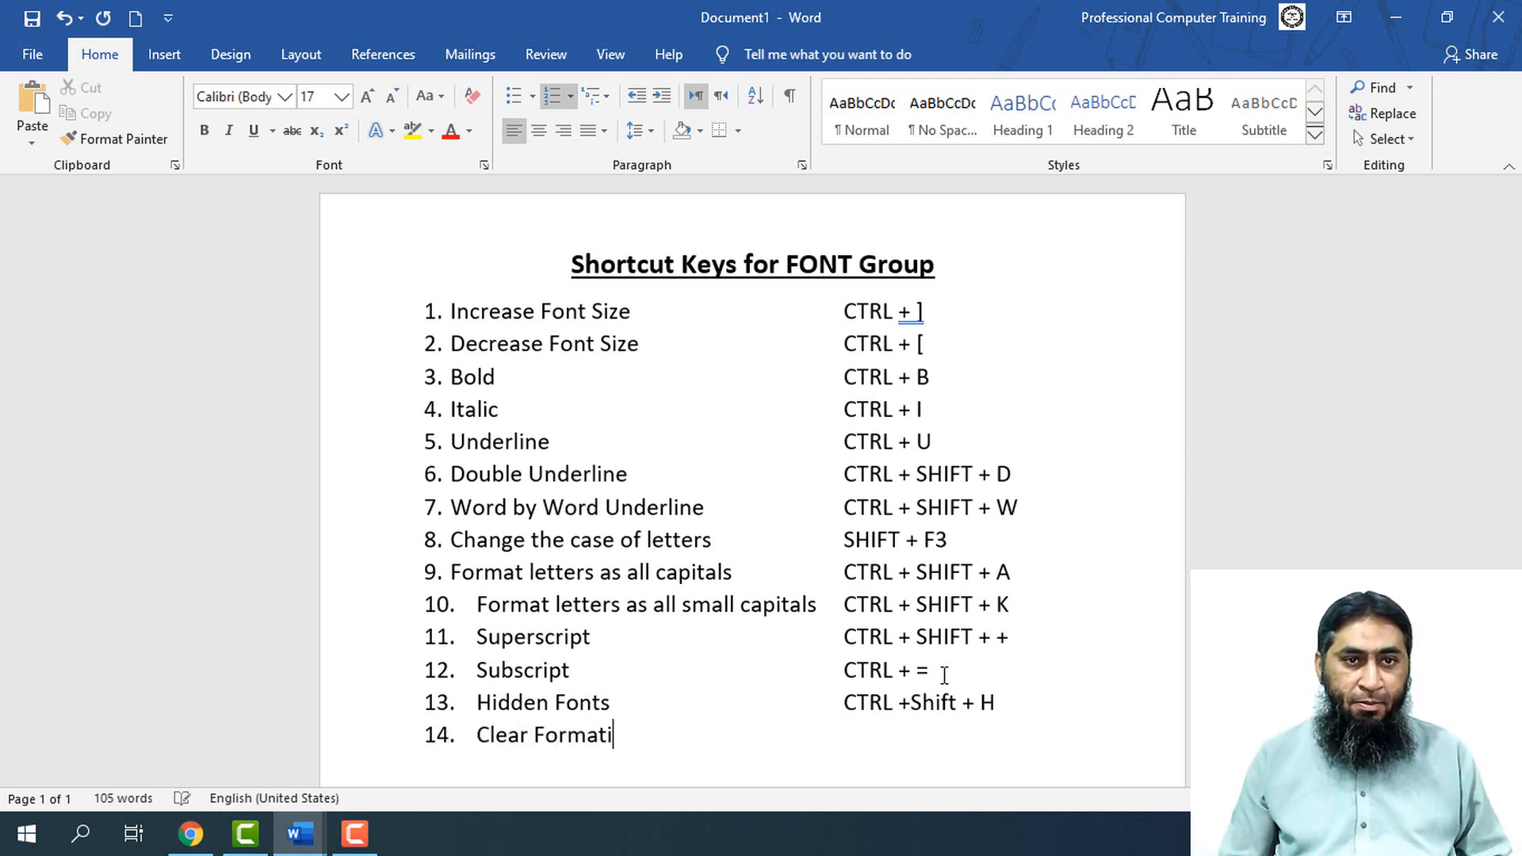
key(Tab)
key(Tab)
key(Tab)
key(Tab)
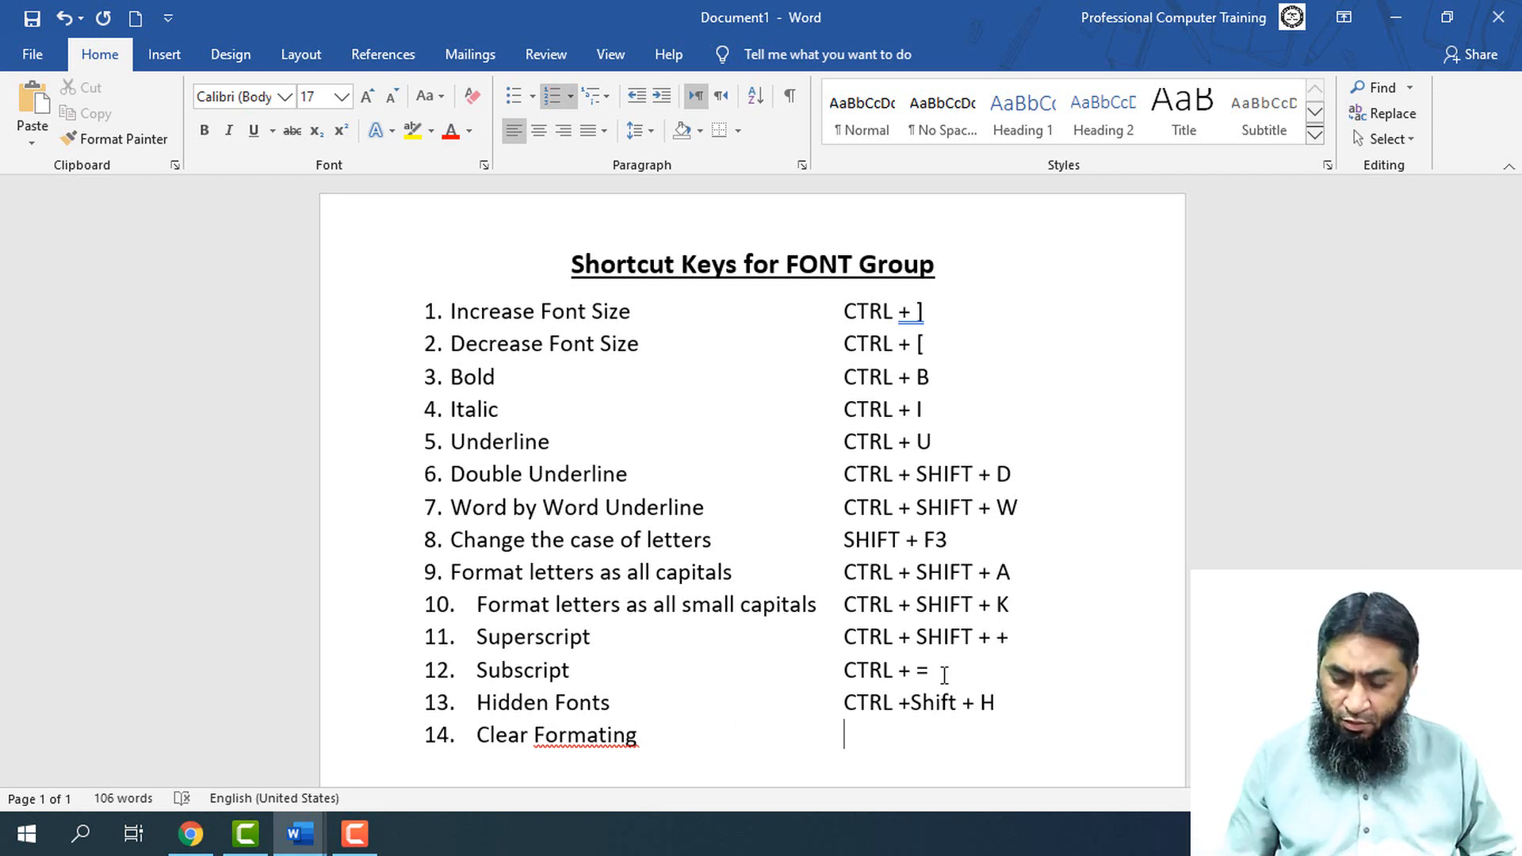
Enter "CTRL + Spacebar" as the shortcut for item 14 and correct the spelling of "Formating" to "Formatting"
text(CTRL +)
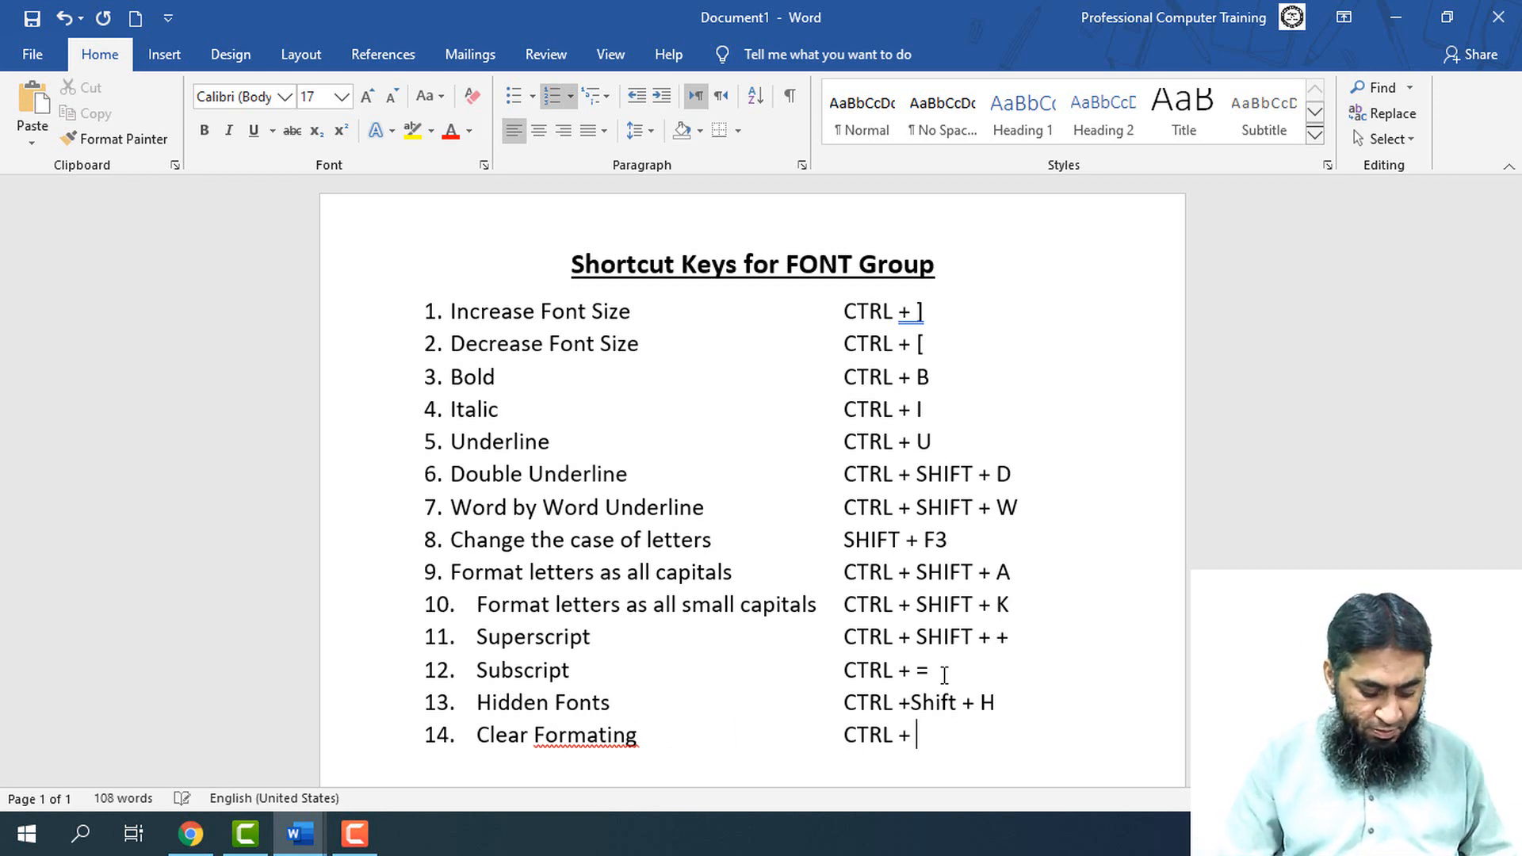
text( Spacebar)
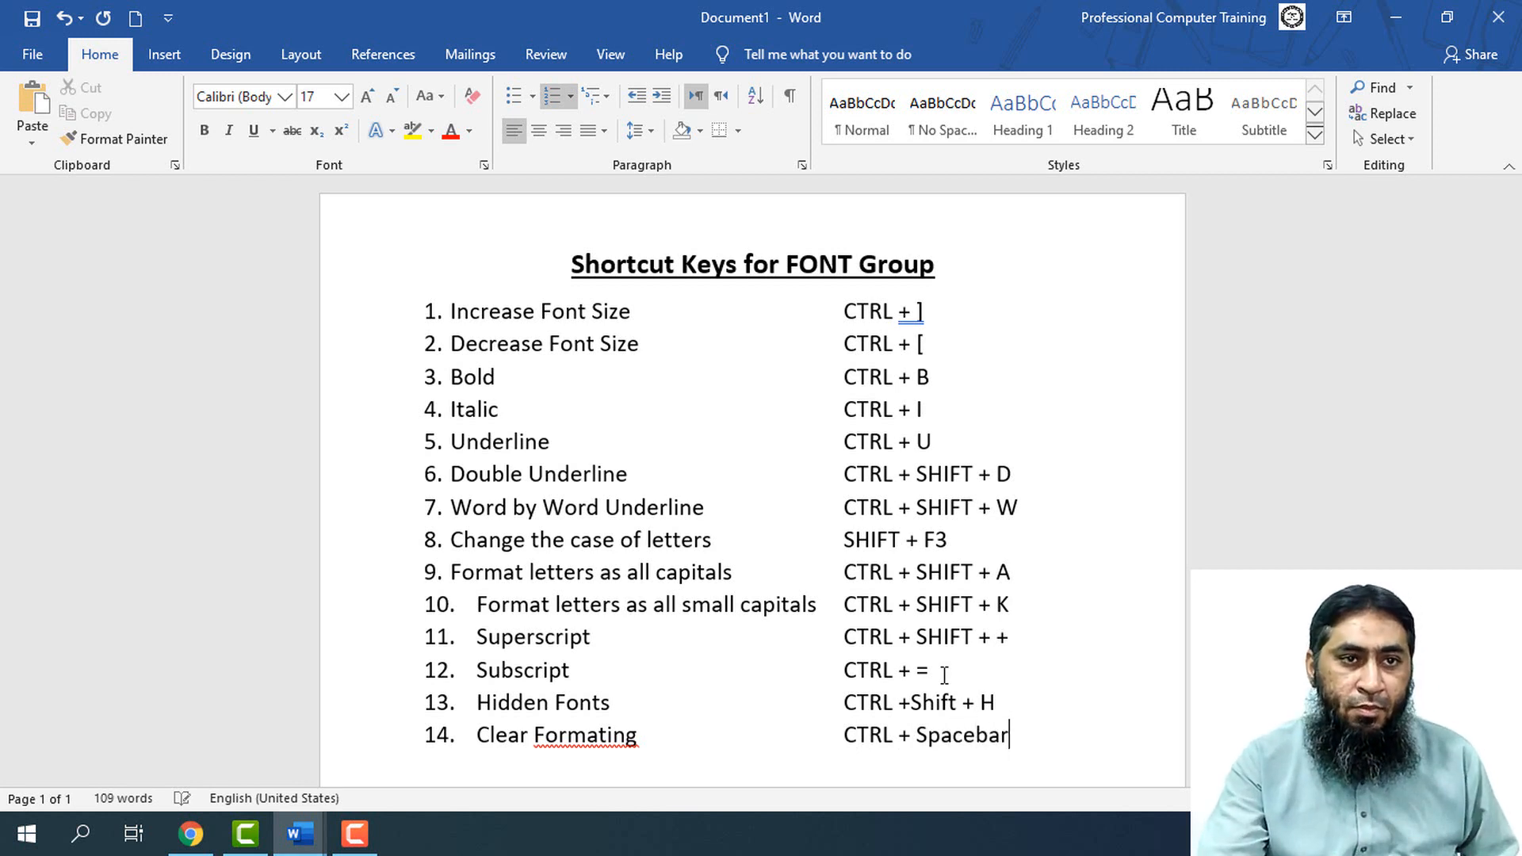
click(588, 734)
right_click(588, 735)
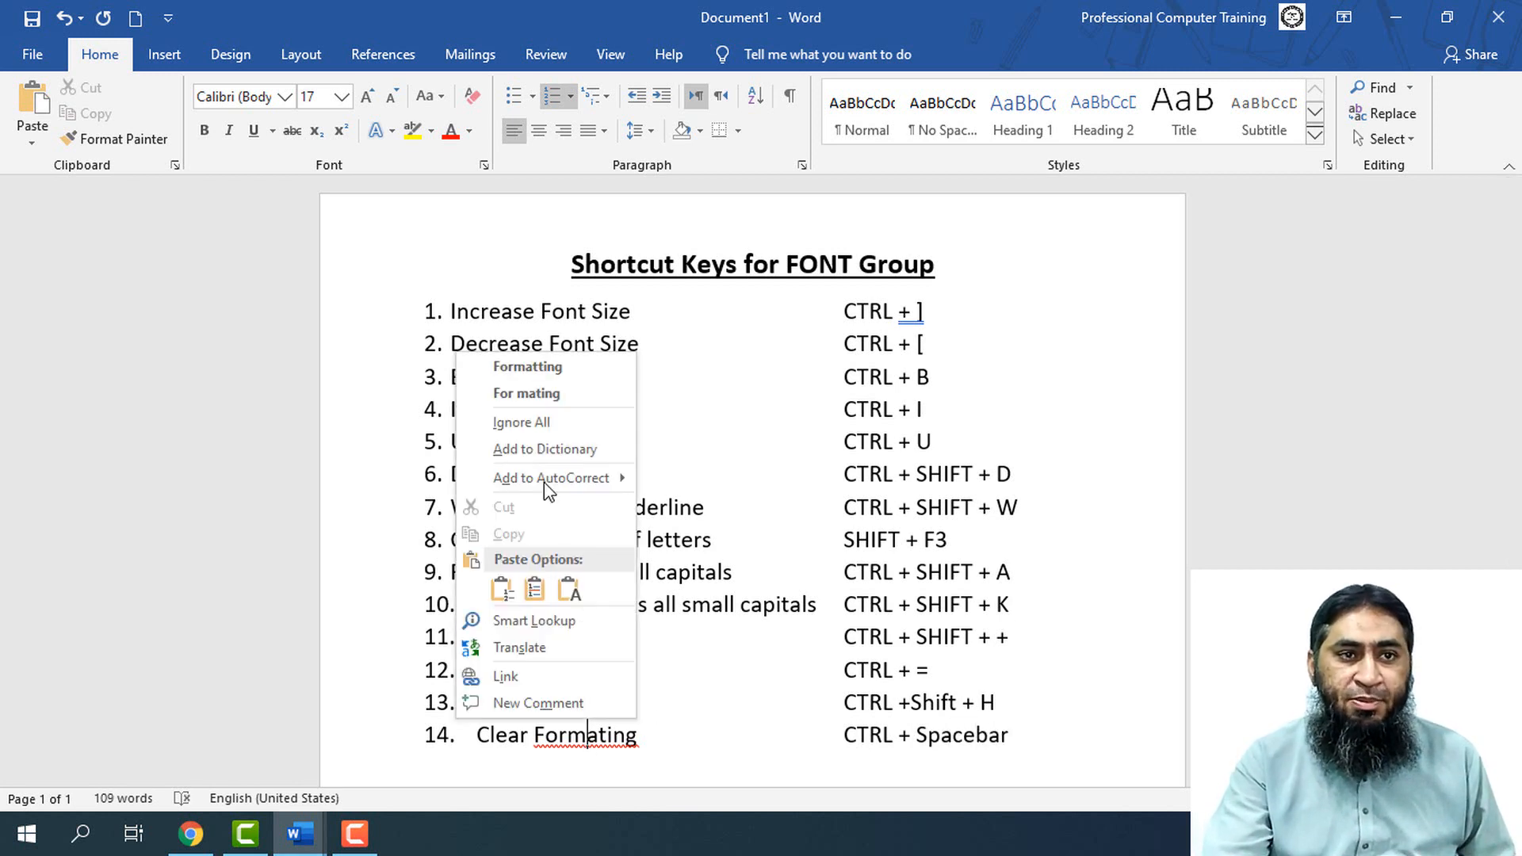
click(546, 373)
Switch to Document4, format the "Save time in Word" paragraph as hidden text, and undo the hiding
scroll(288, 740, down, 2)
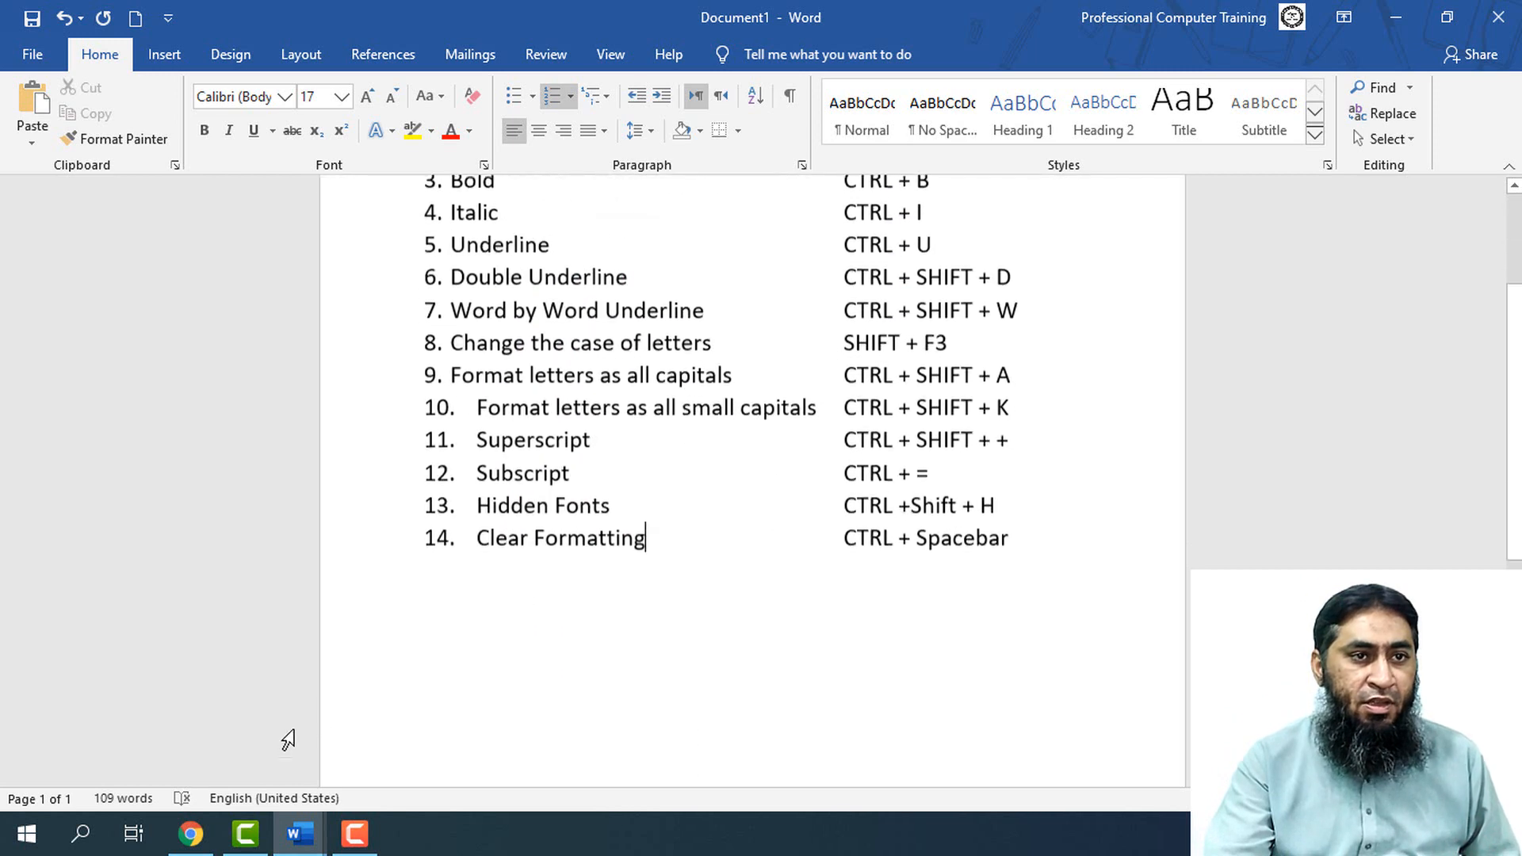
mouse_move(300, 832)
click(425, 774)
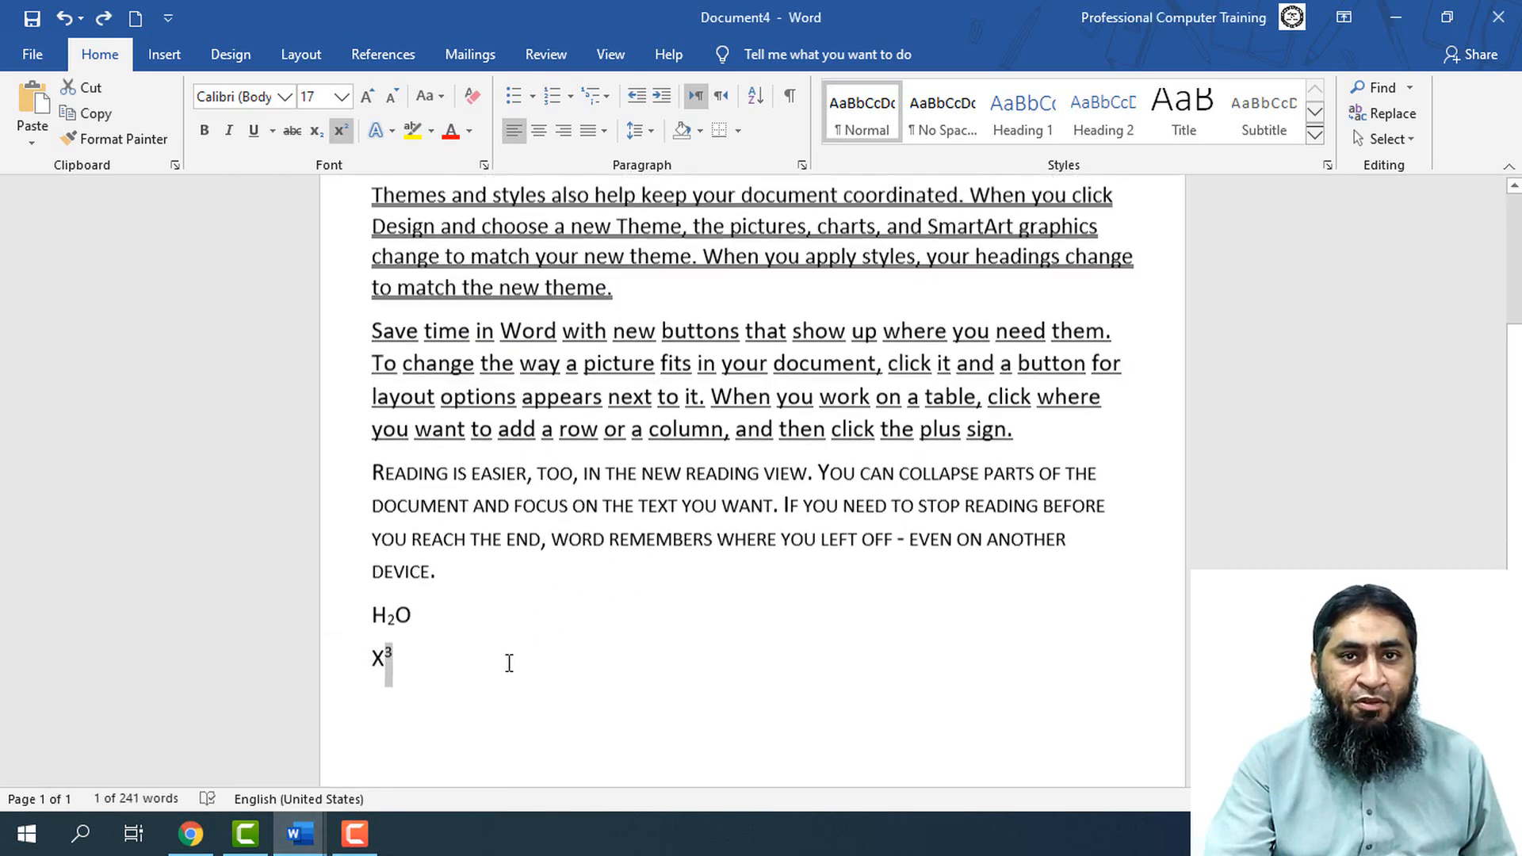
scroll(509, 663, up, 2)
drag(1015, 612, 371, 515)
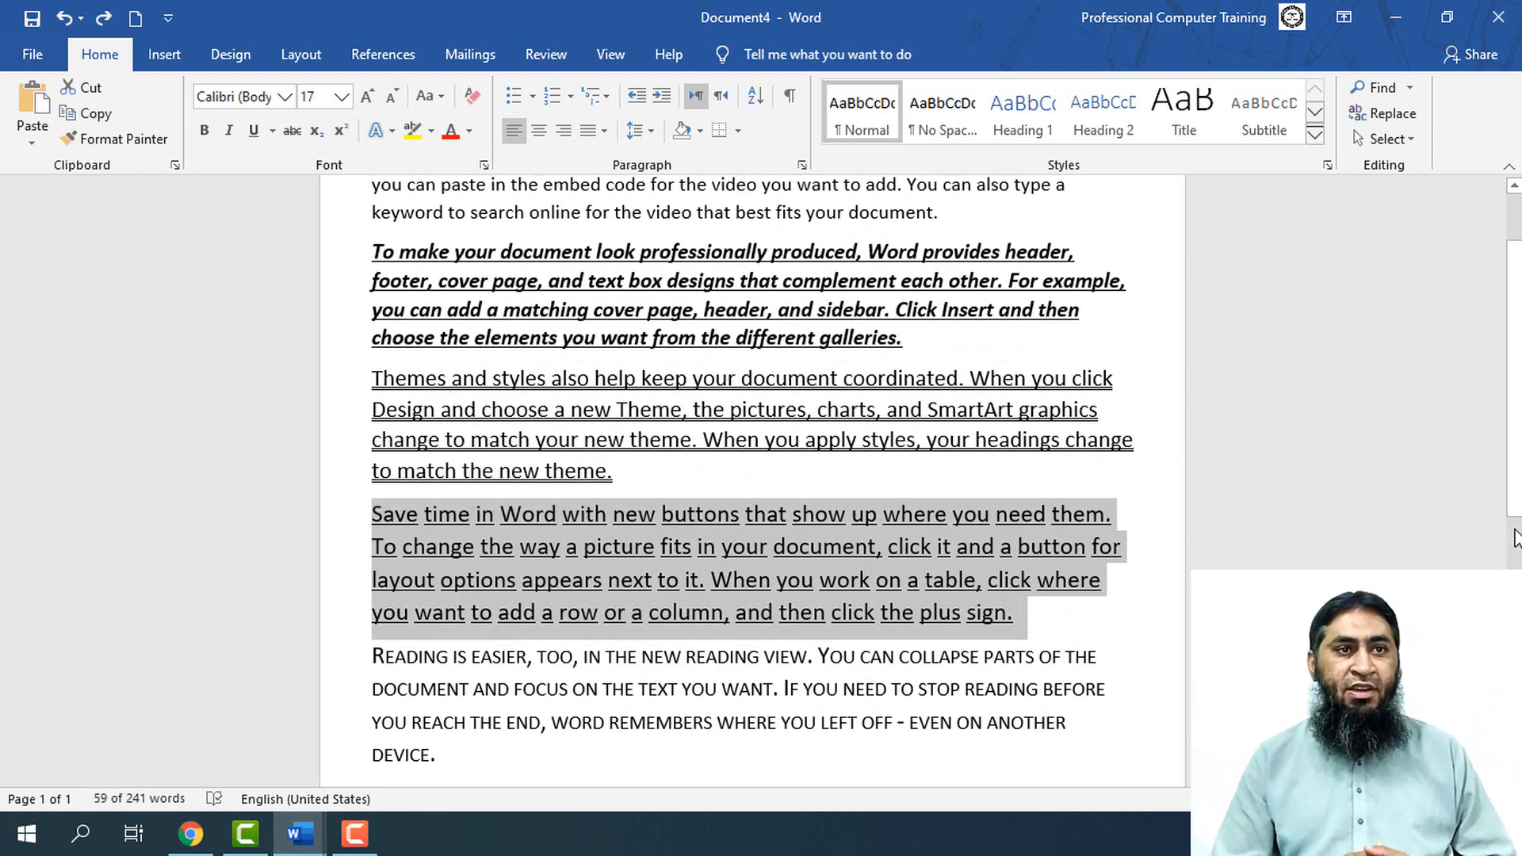
key(ctrl+shift+h)
key(ctrl+z)
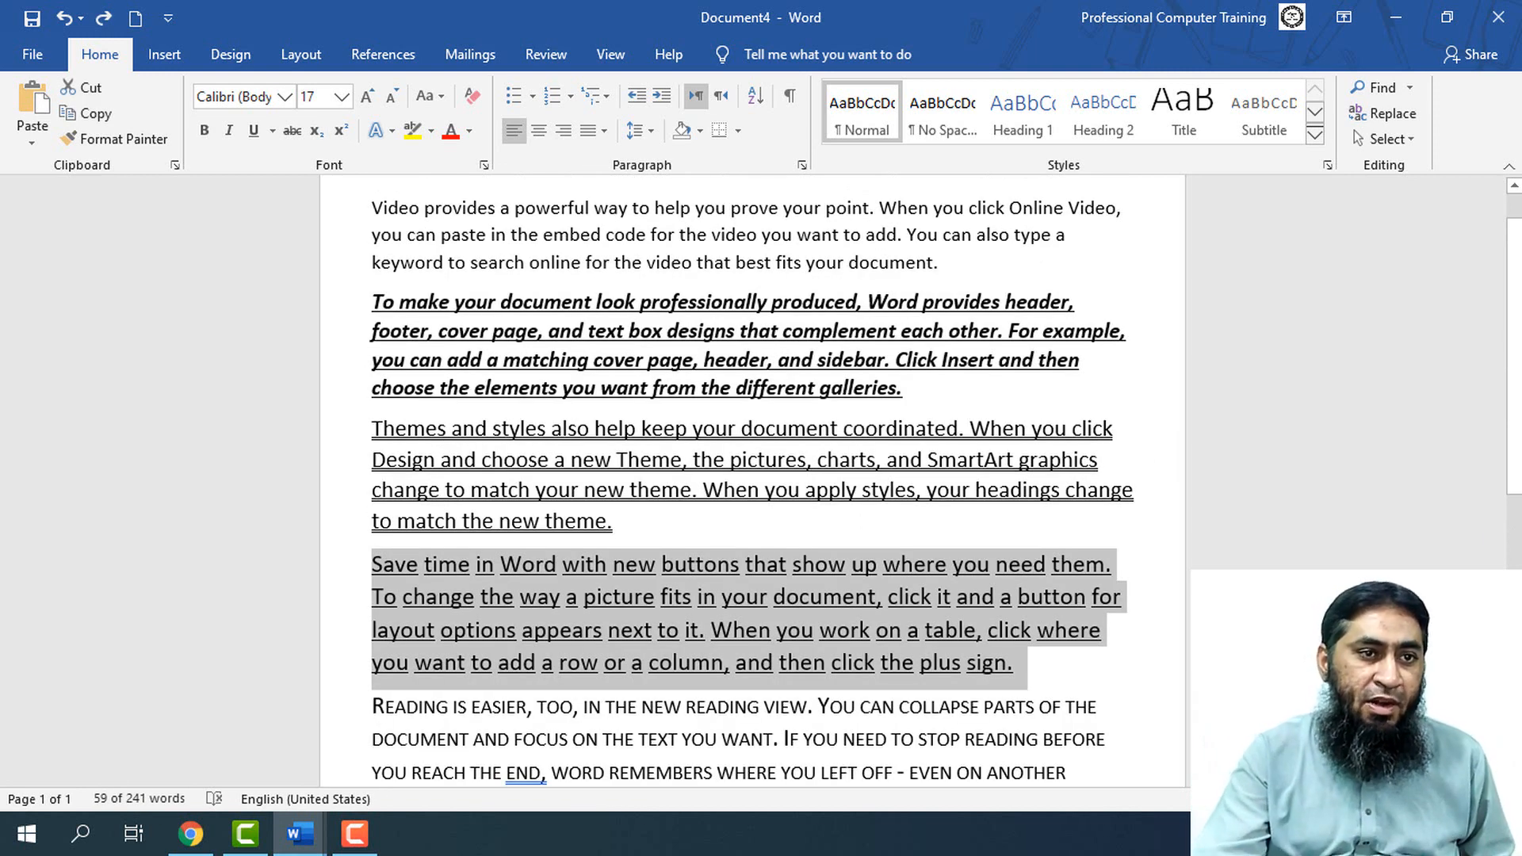
Clear the character formatting from all the text in Document4
click(299, 832)
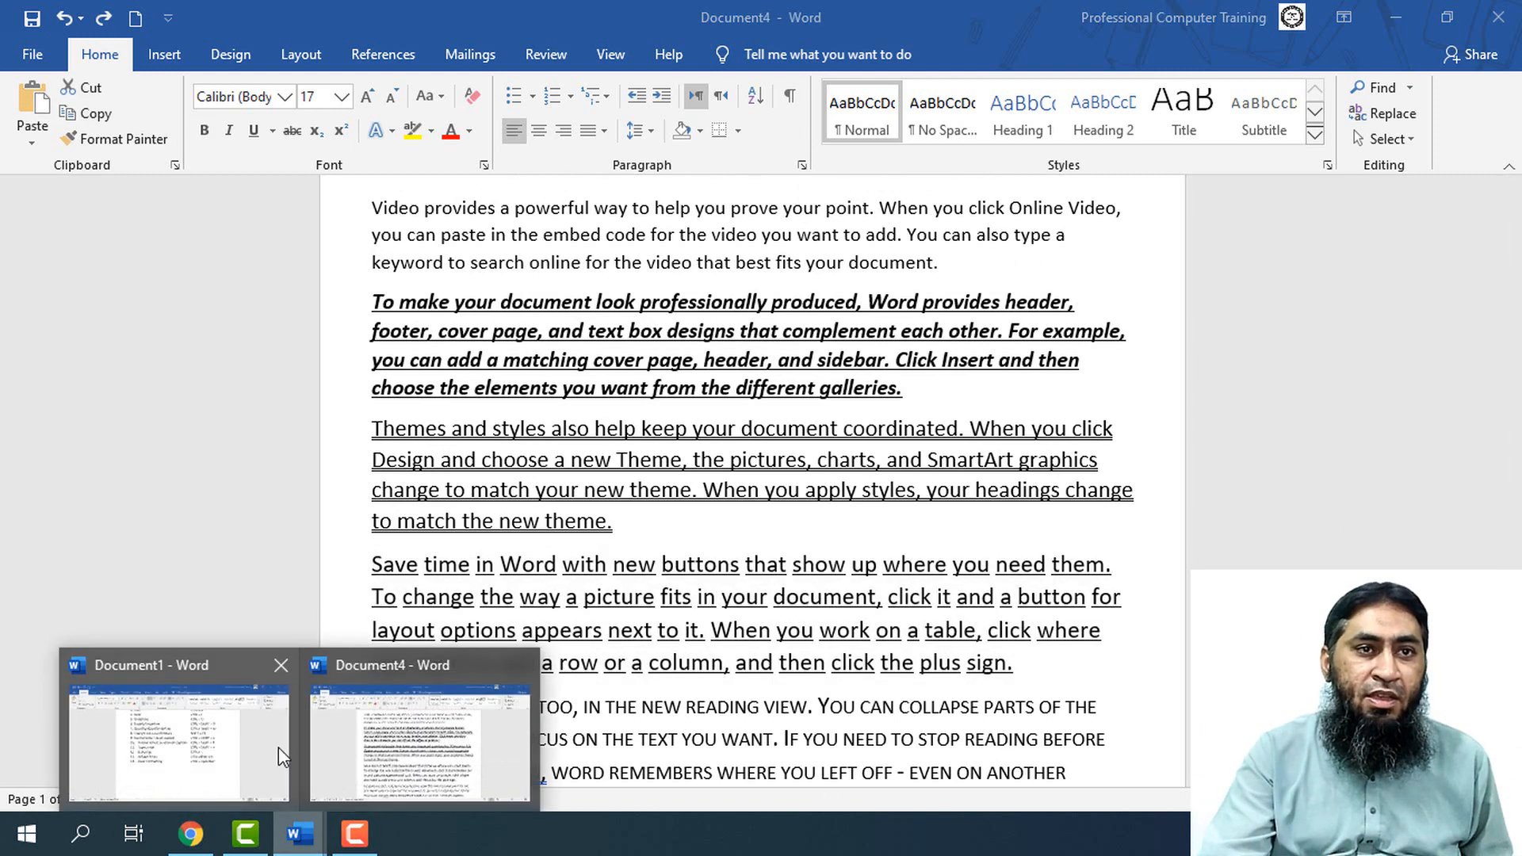
click(420, 745)
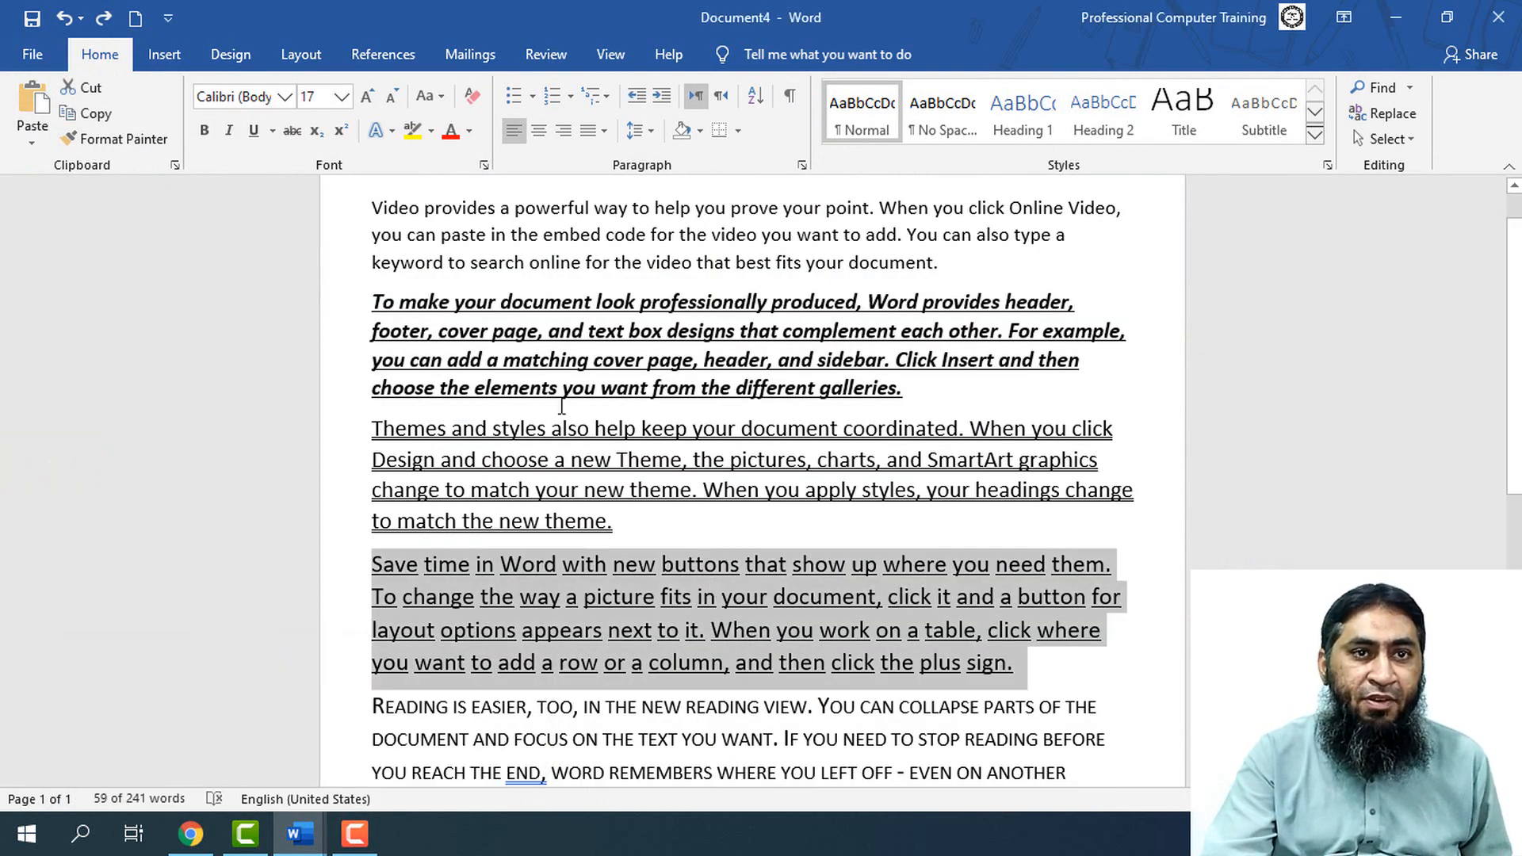
scroll(793, 602, down, 2)
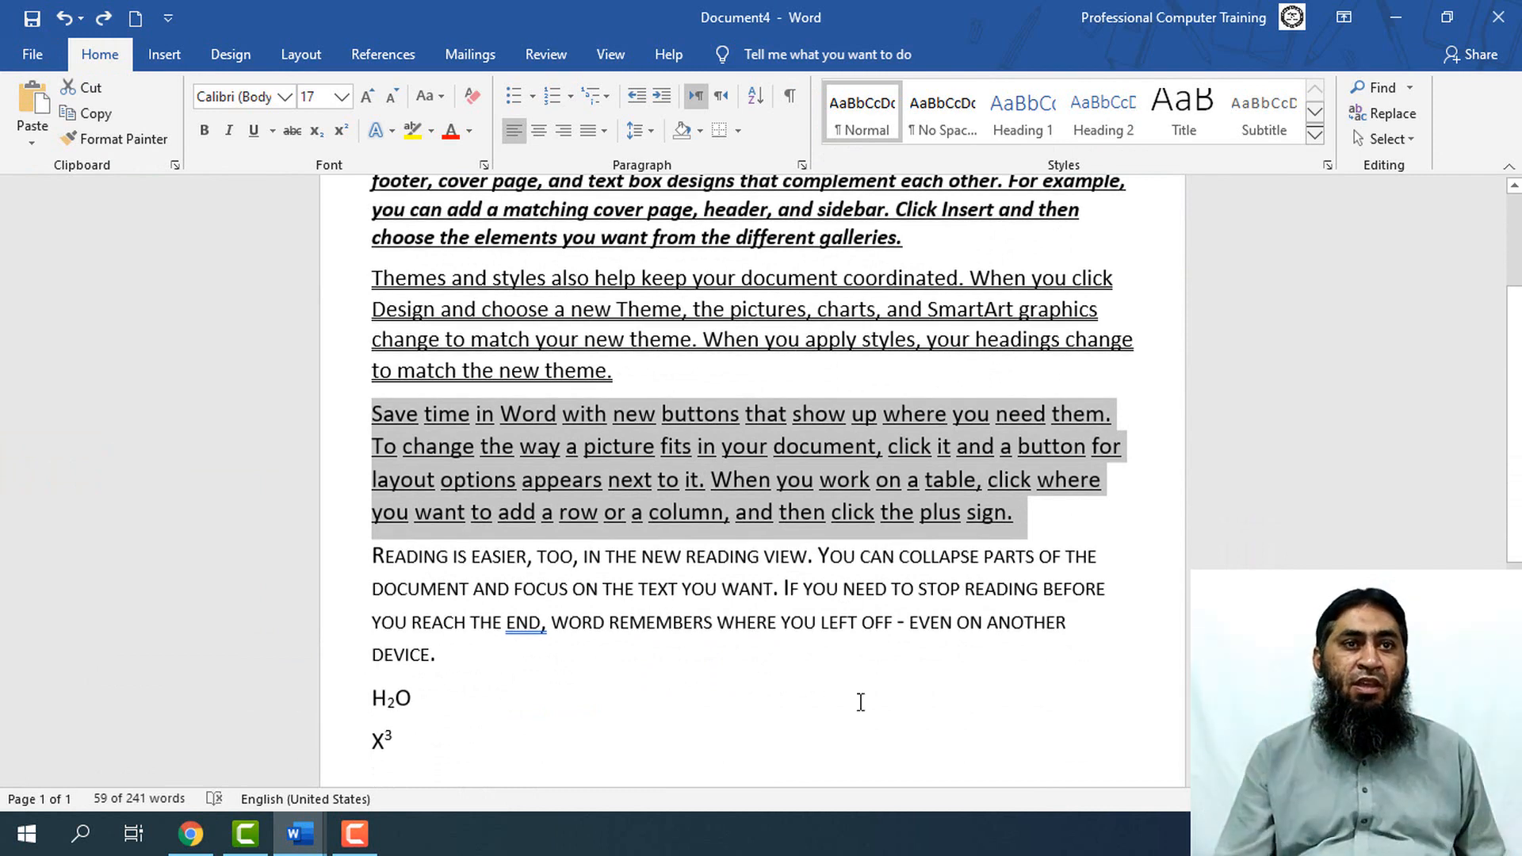
scroll(861, 703, up, 1)
key(ctrl+a)
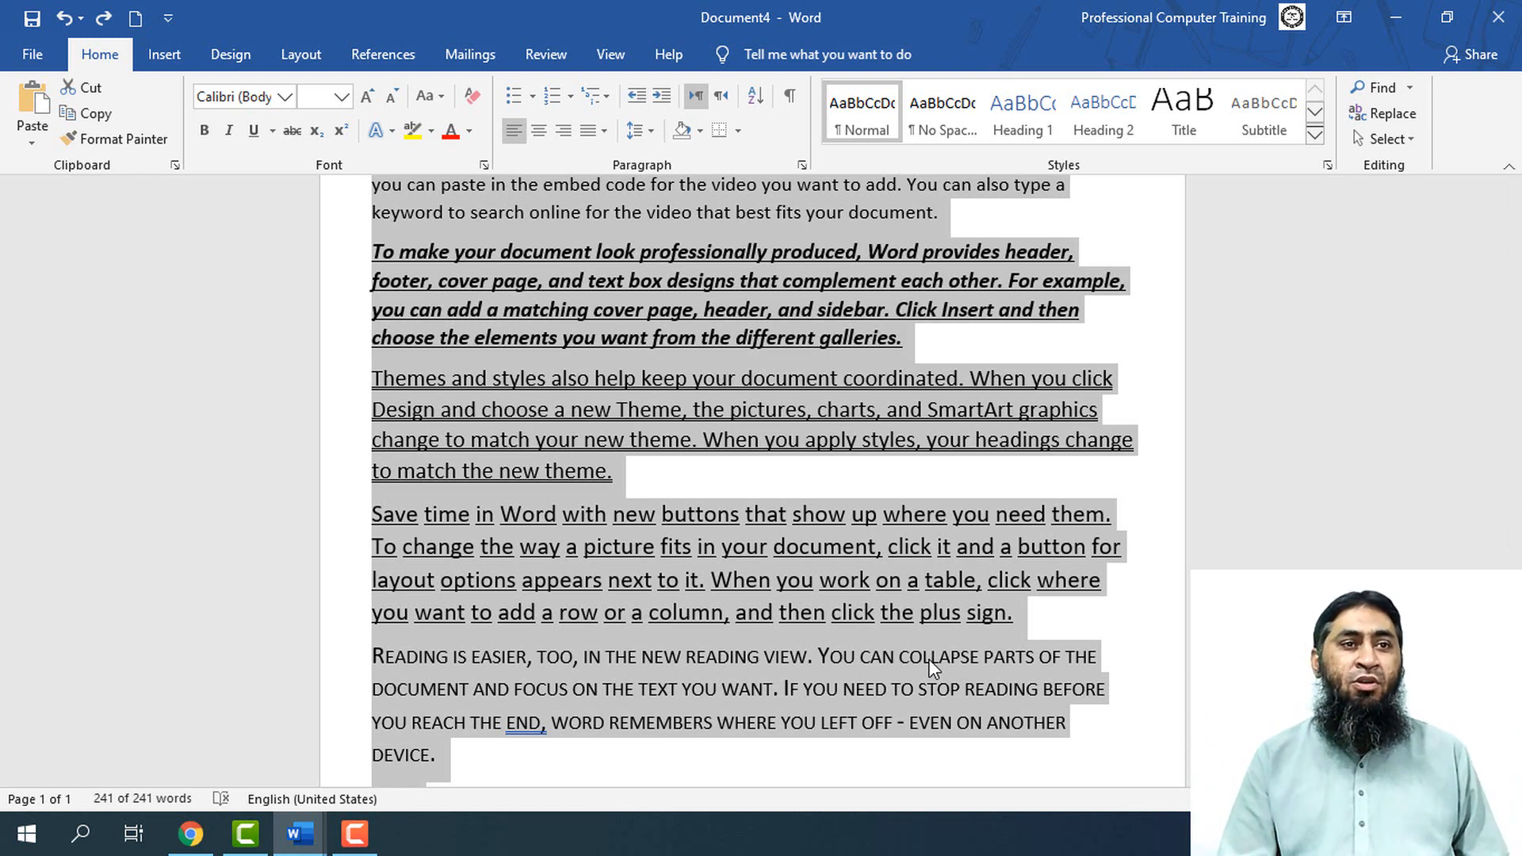
key(ctrl+space)
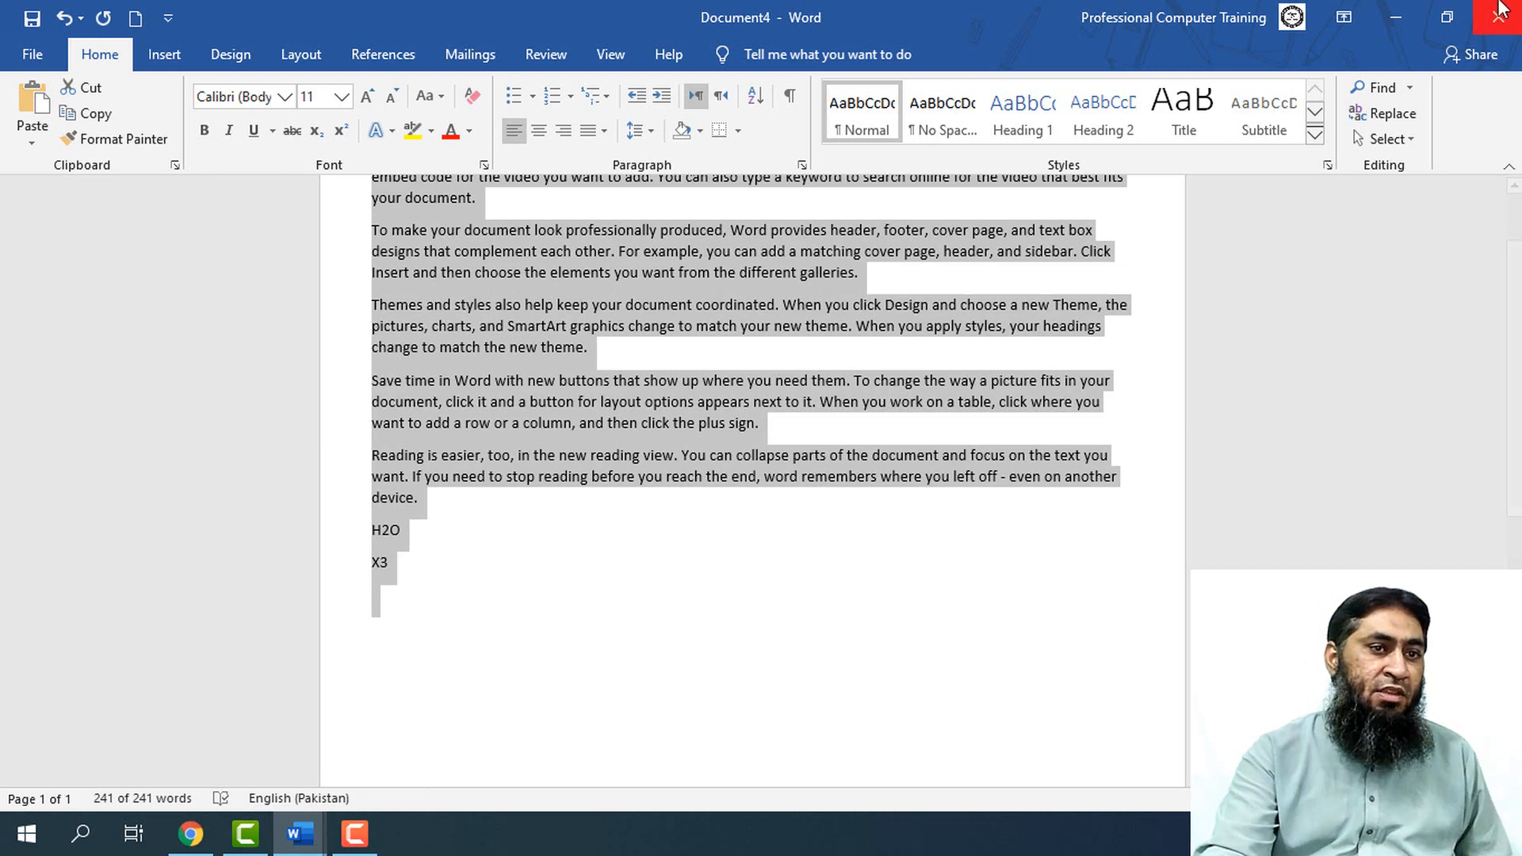
Switch back to Document1 and add list item 15, "Font Style", with tabs after it leading to the shortcut column
mouse_move(324, 838)
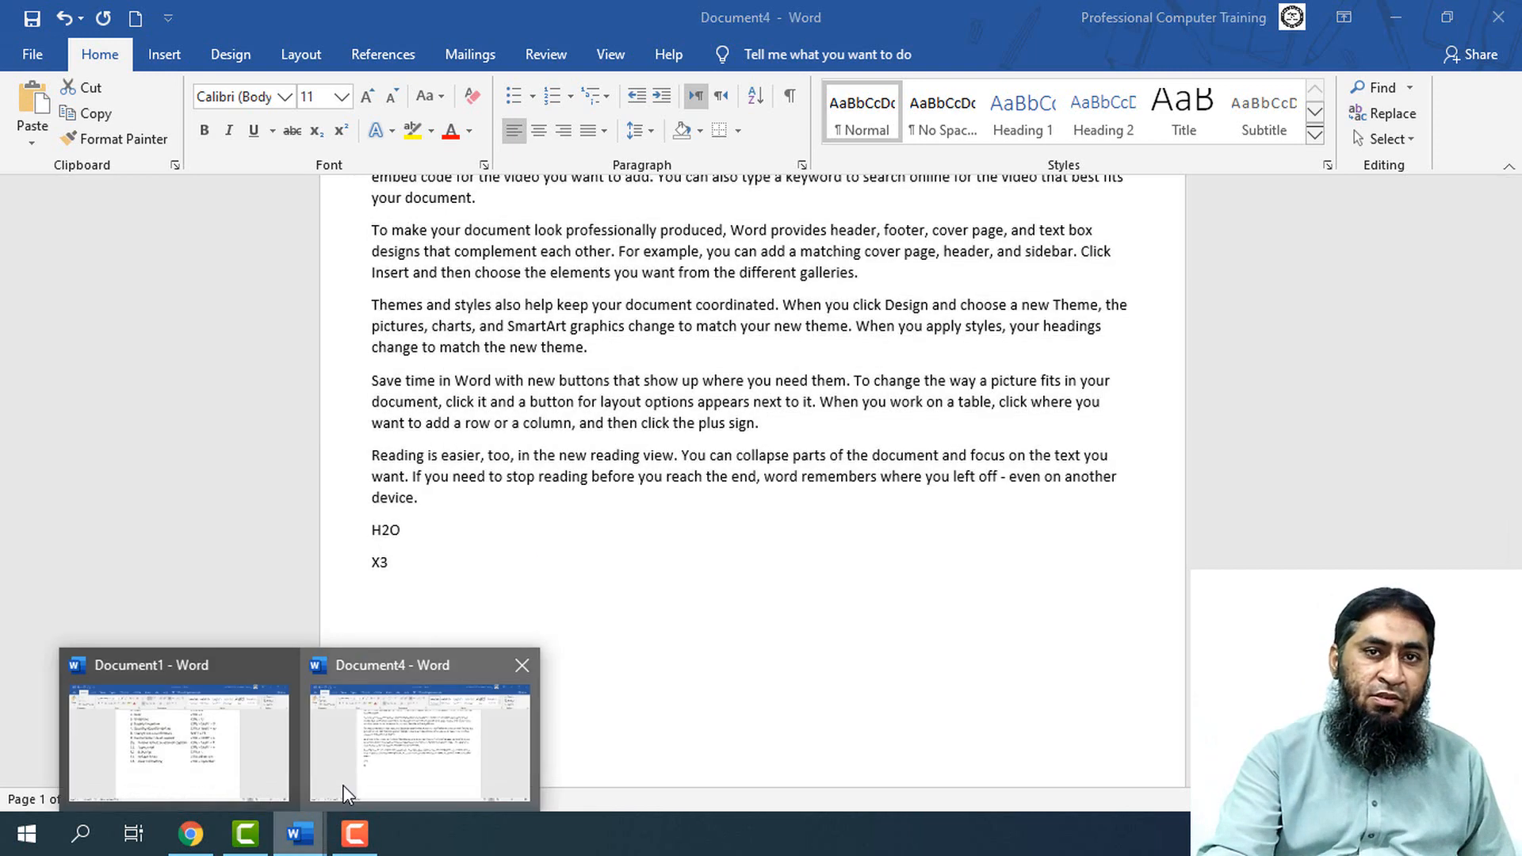
click(262, 754)
click(1041, 549)
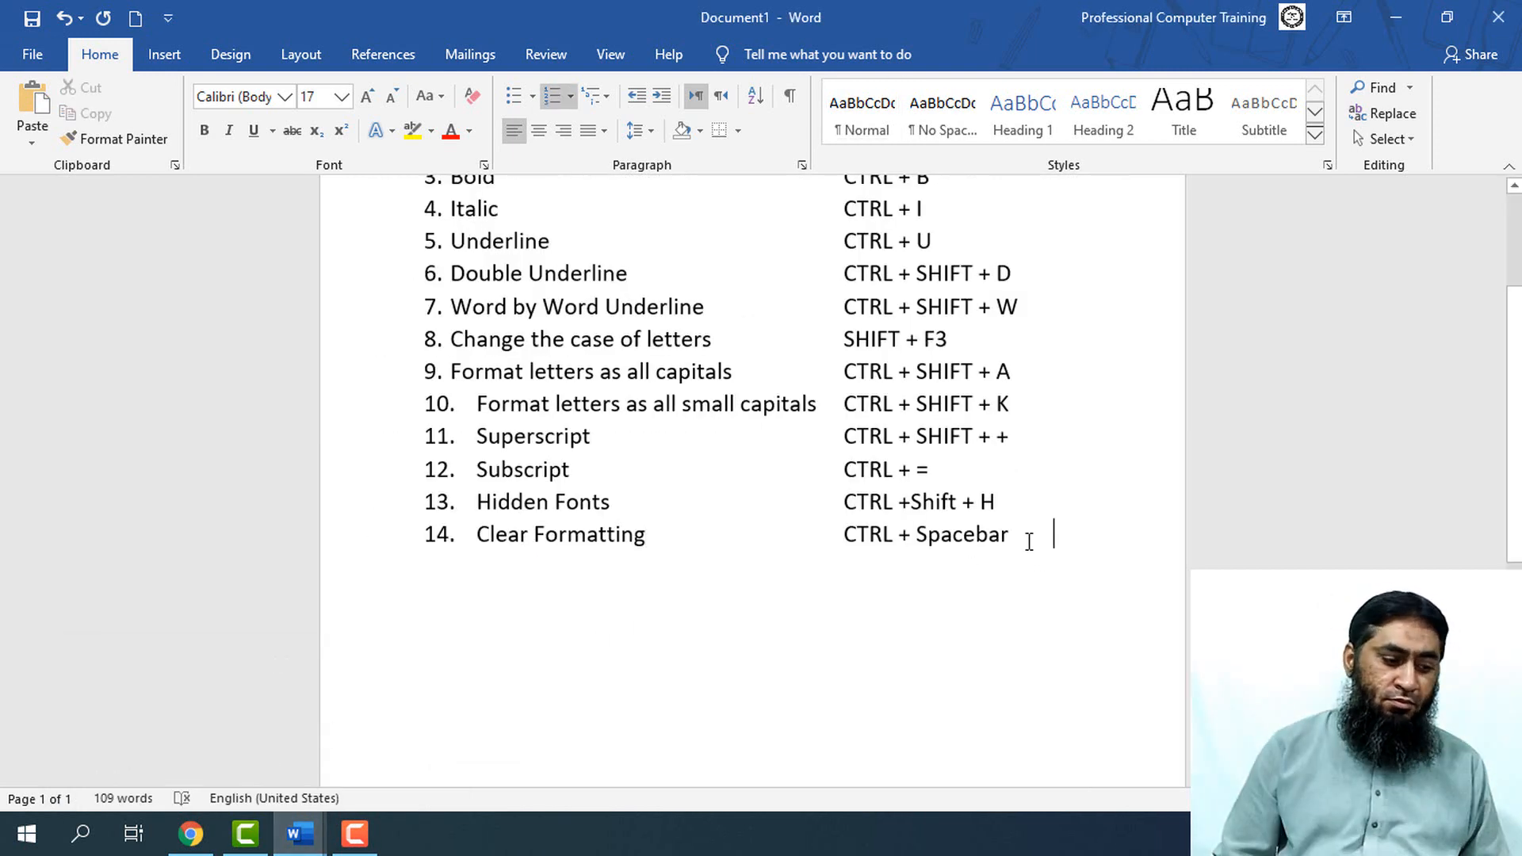
click(1020, 542)
key(Return)
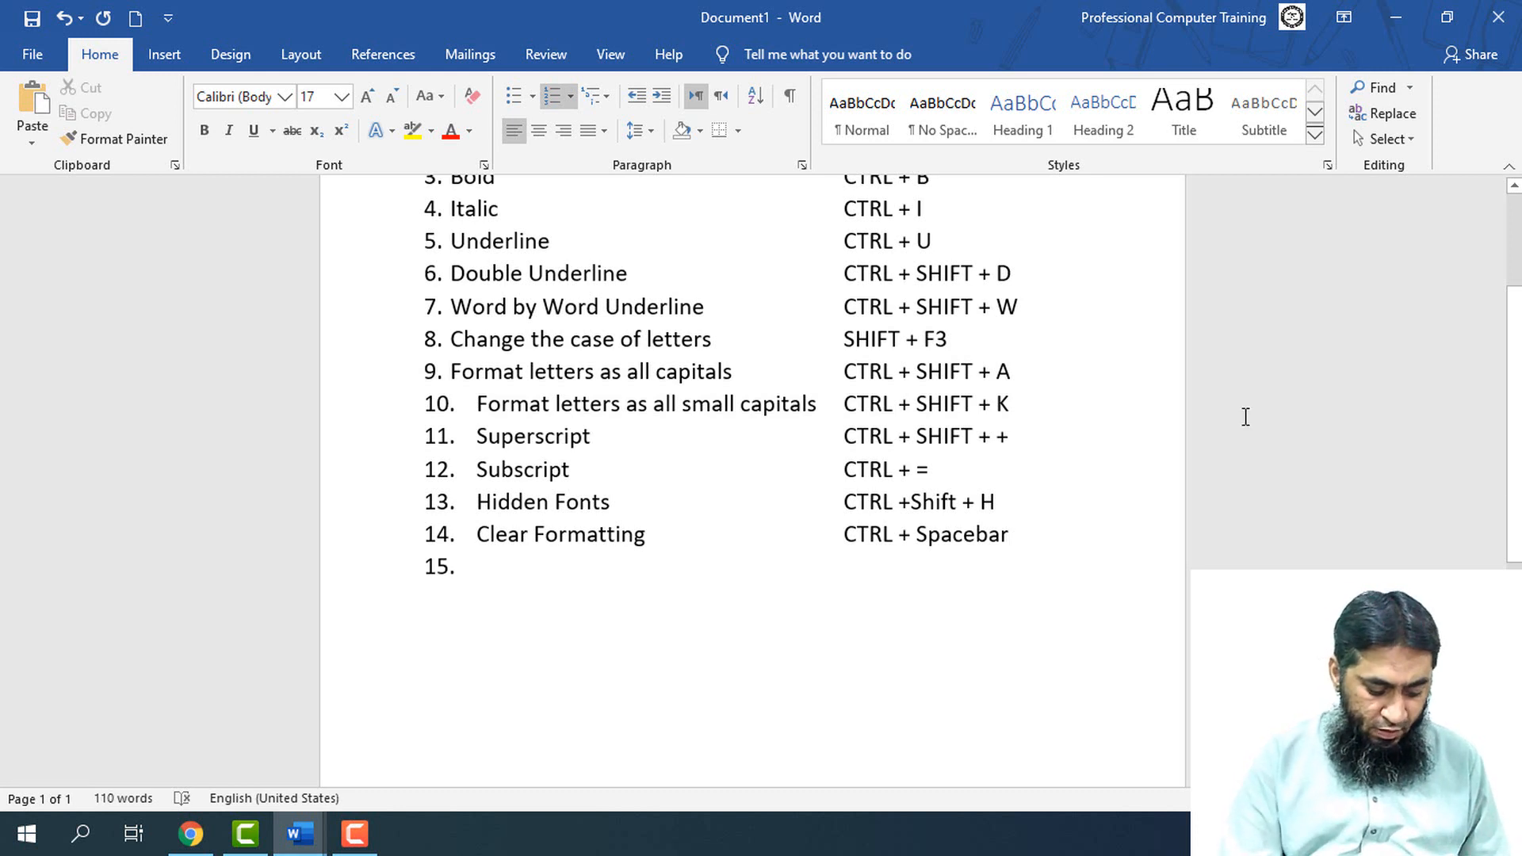
text(Fon)
text(Style)
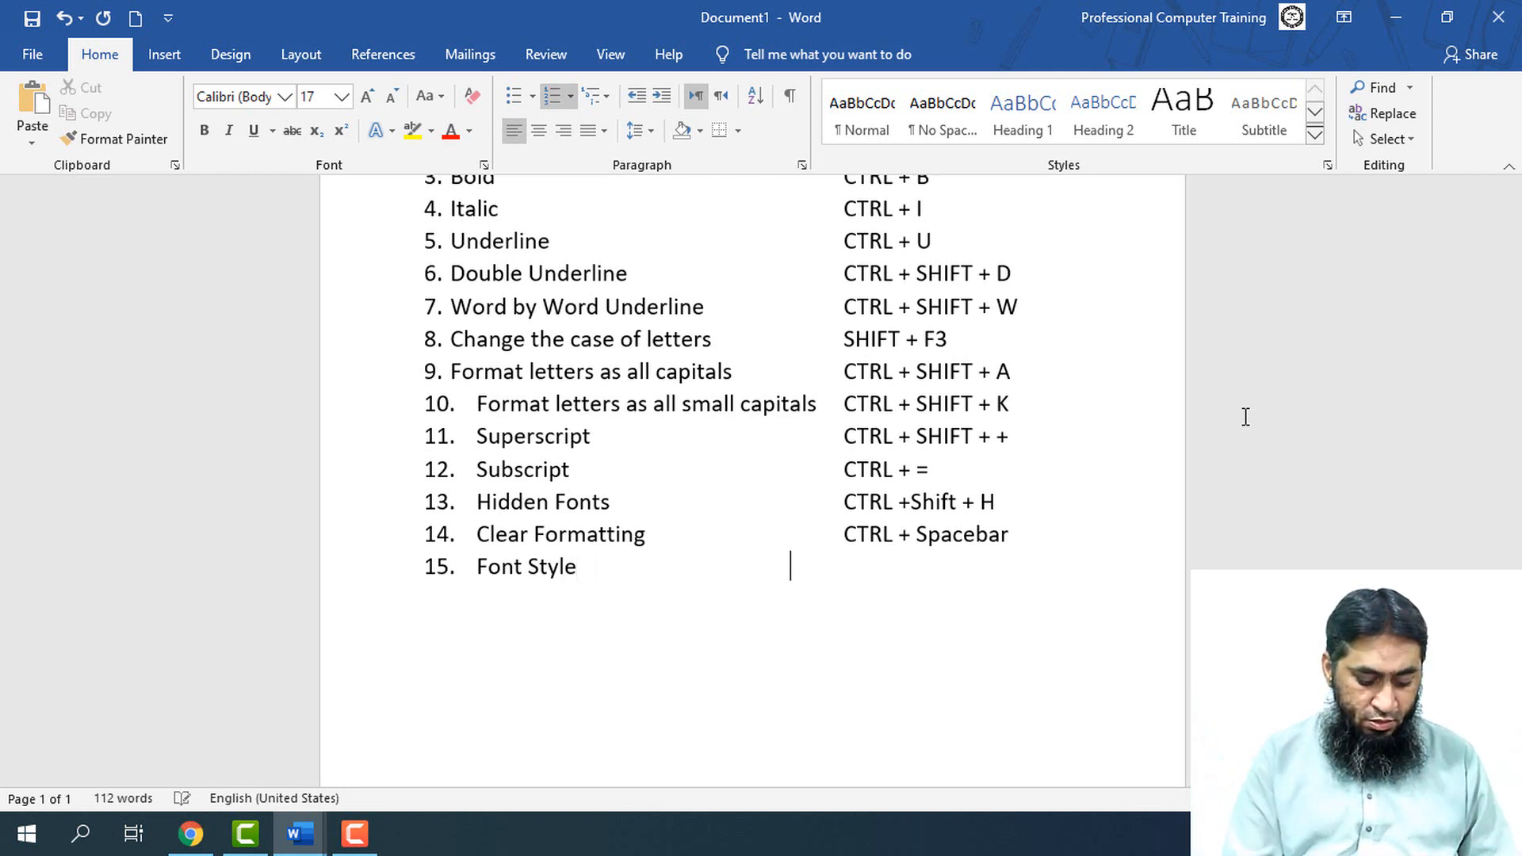
text(CTRL)
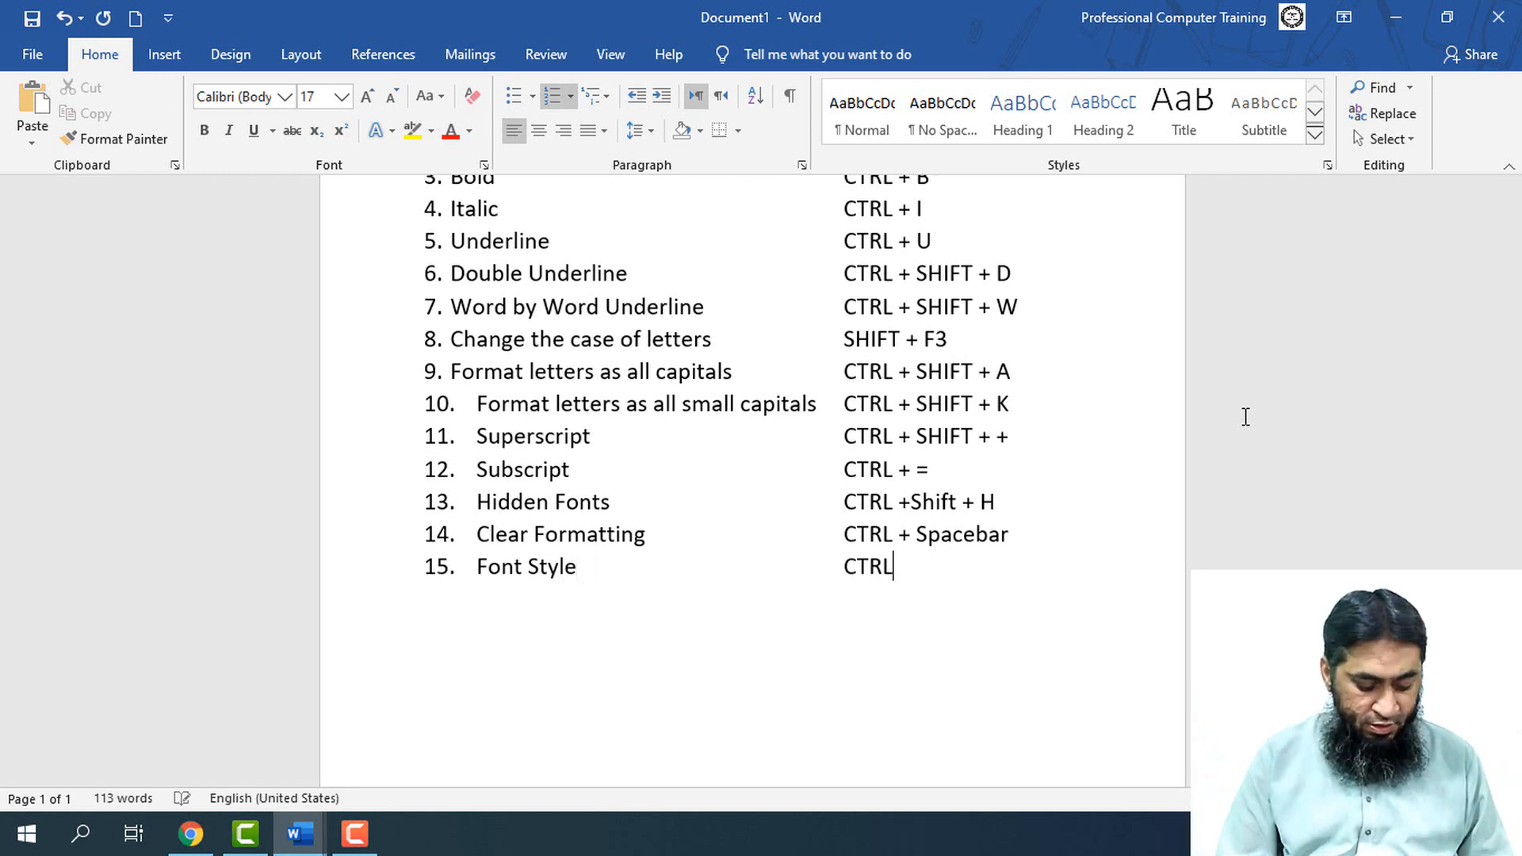
text( + SHIFt + F)
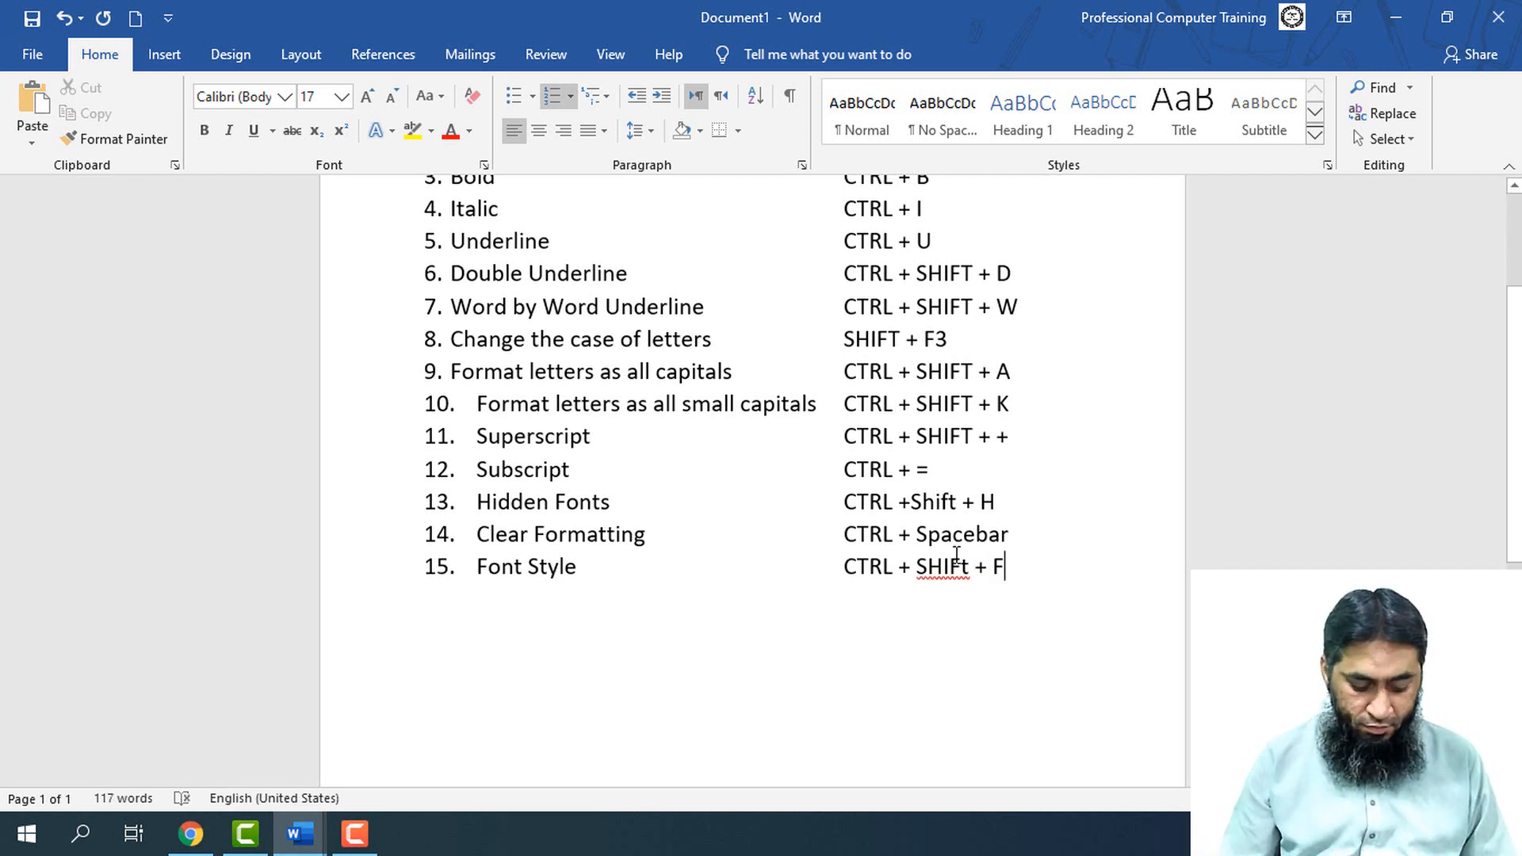
Enter "CTRL + SHIFT + F" as the shortcut for the Font Style item
key(Delete)
text(T)
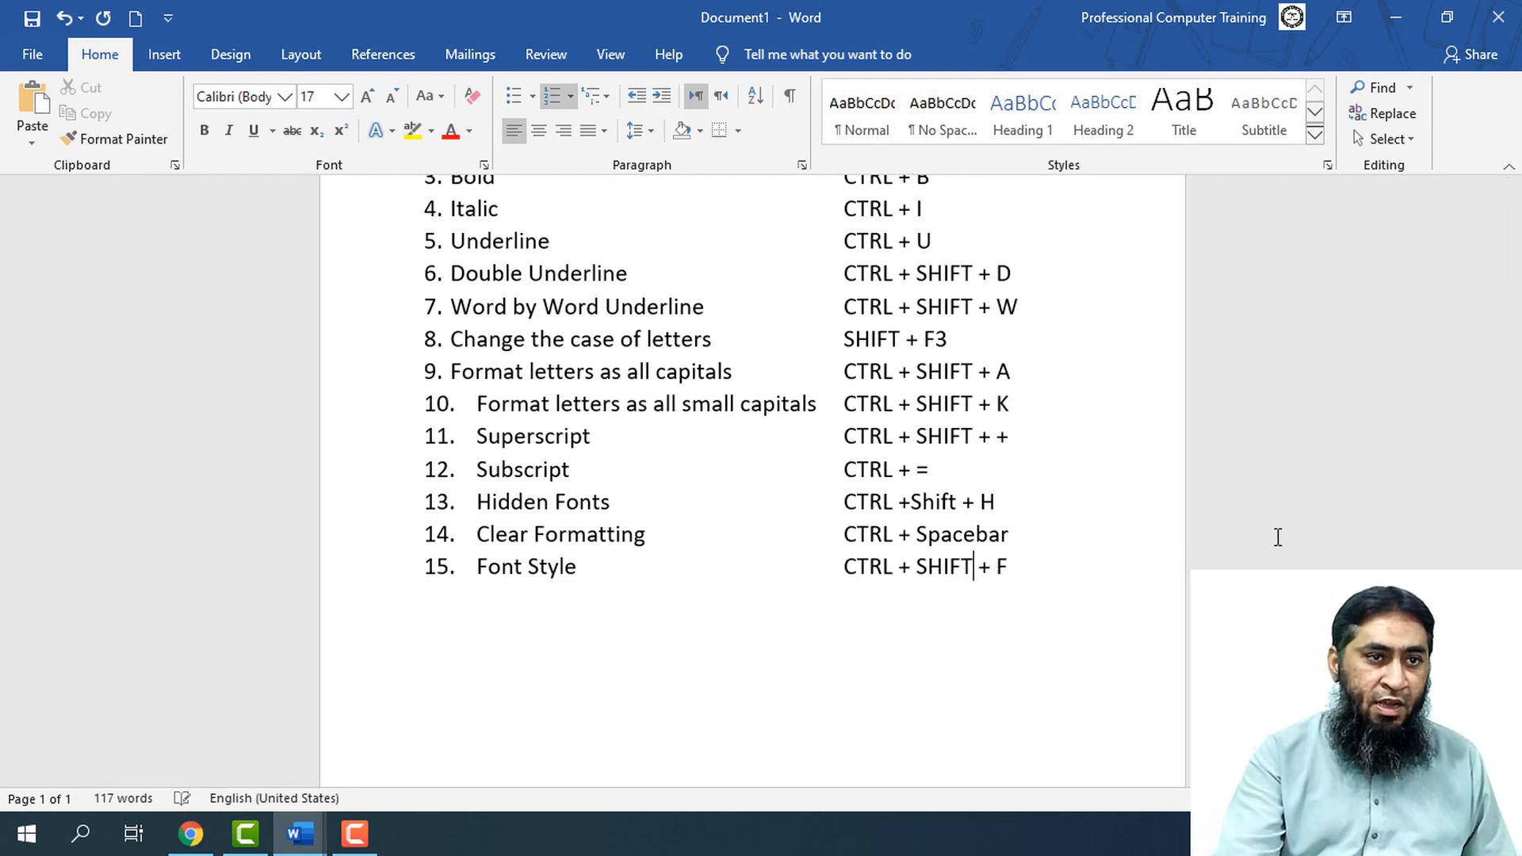
Switch to Document4 and examine the list of available fonts for the selected text without choosing one
mouse_move(317, 829)
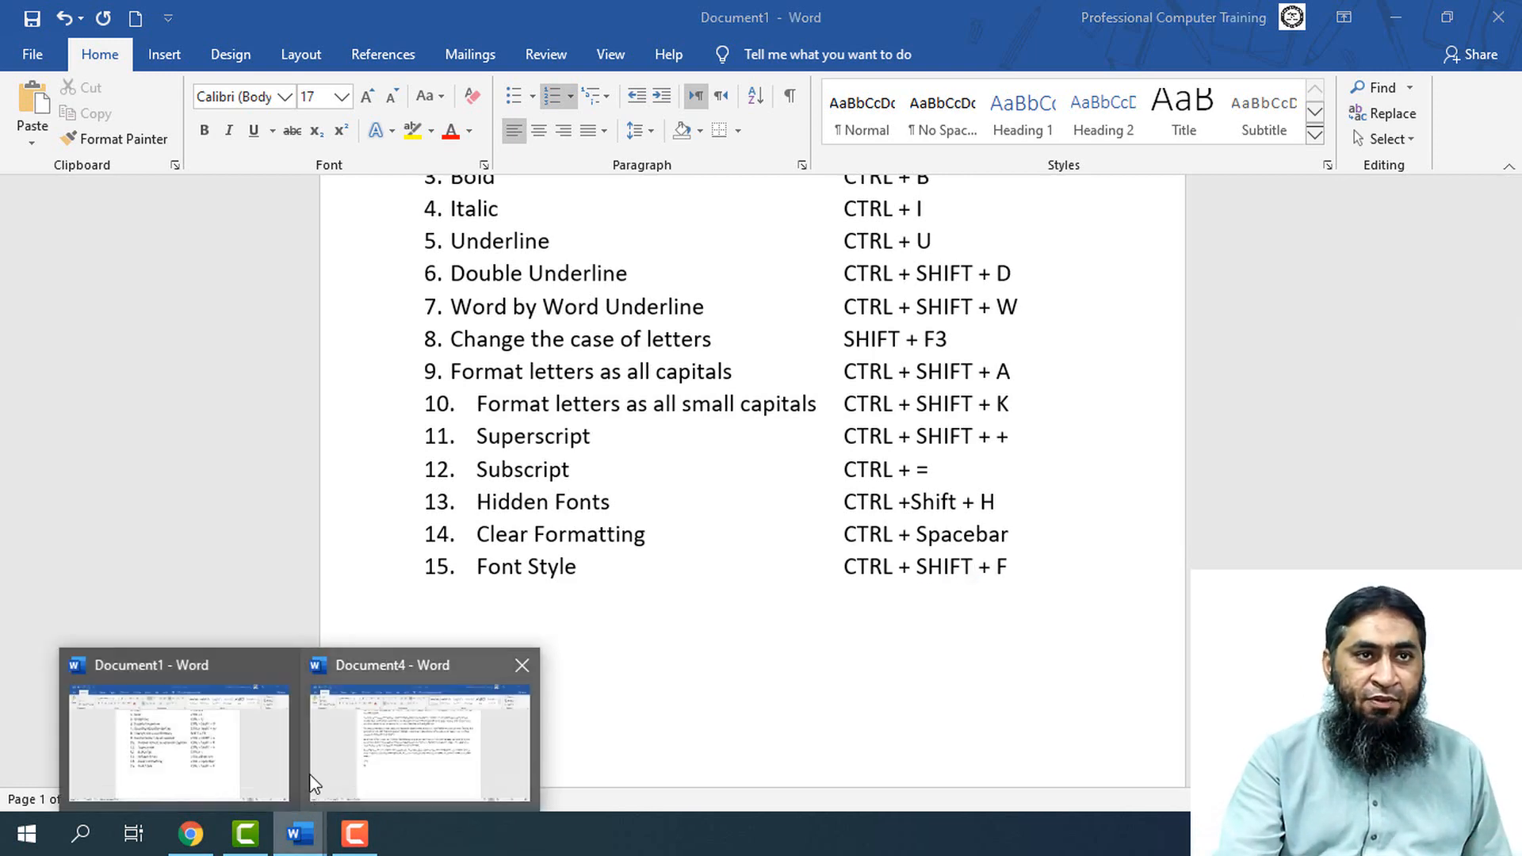
click(350, 740)
scroll(462, 355, up, 2)
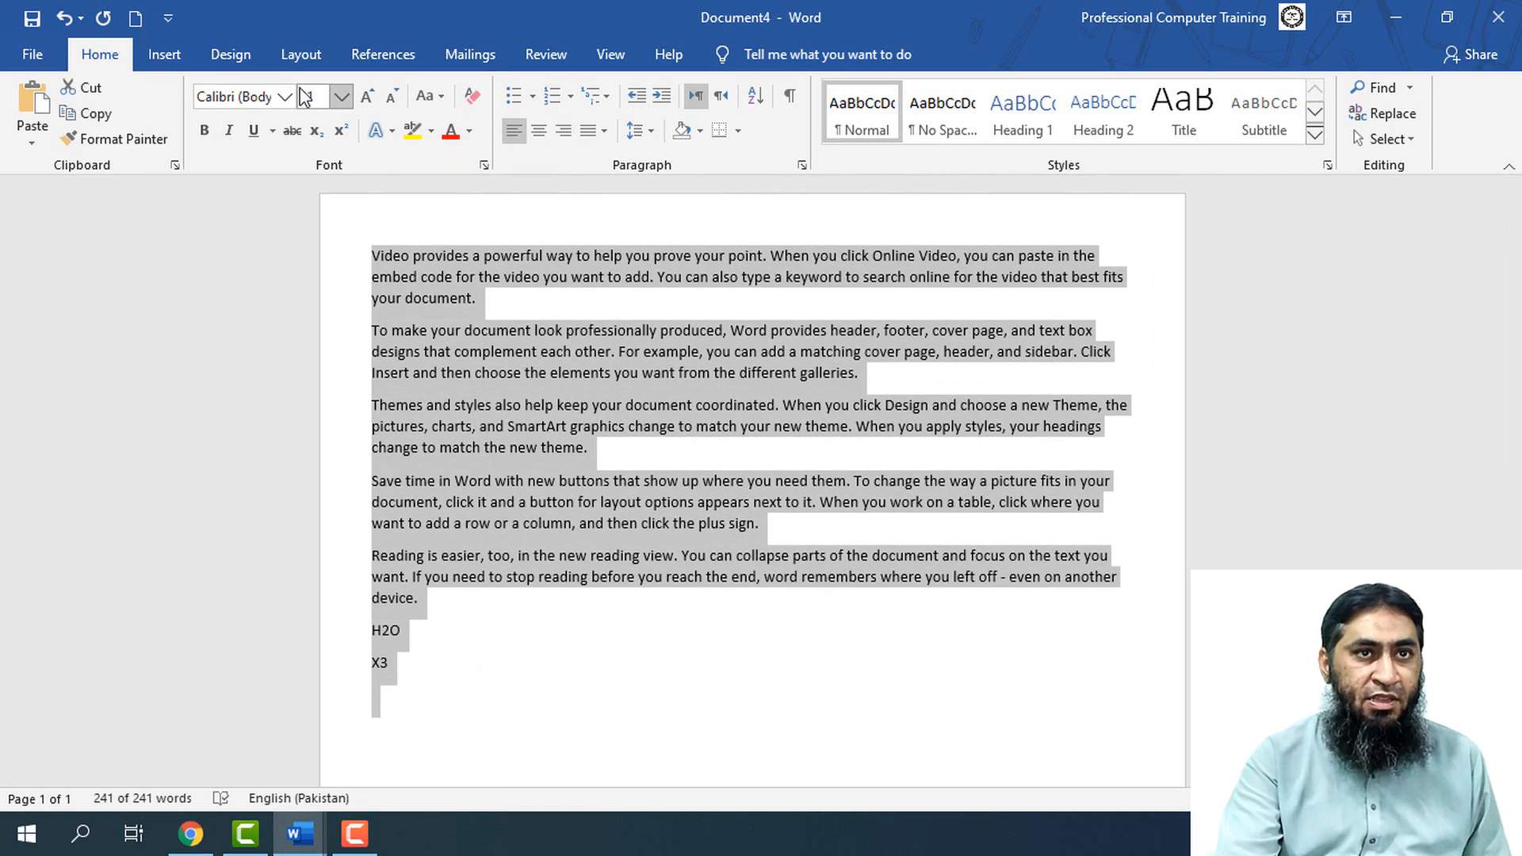
click(283, 96)
key(Escape)
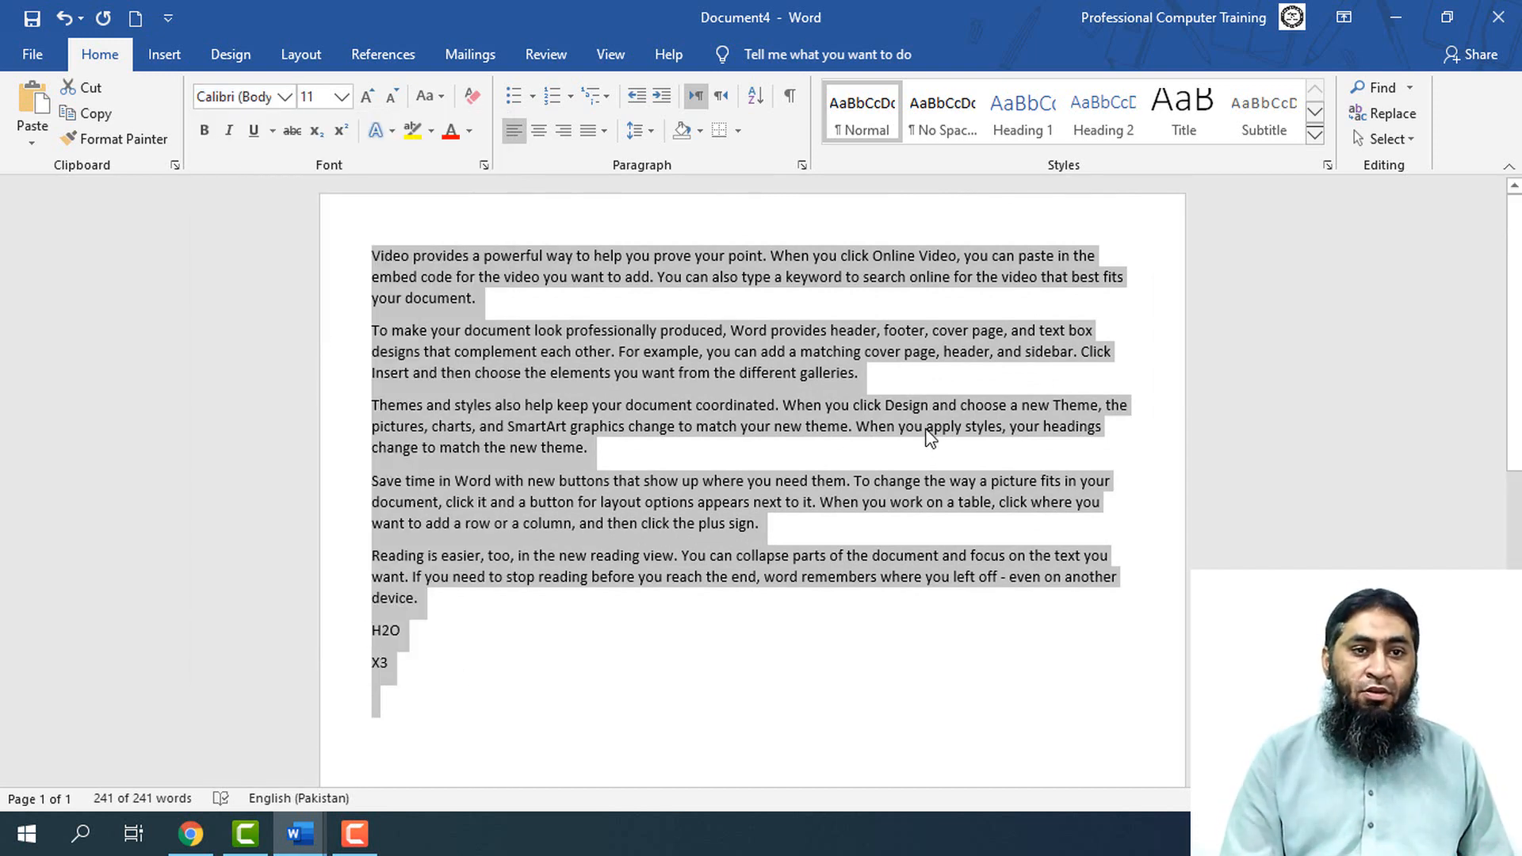
Show the Font dialog for the selected text, using both its shortcut and its launcher, and close it without changes
key(ctrl+shift+f)
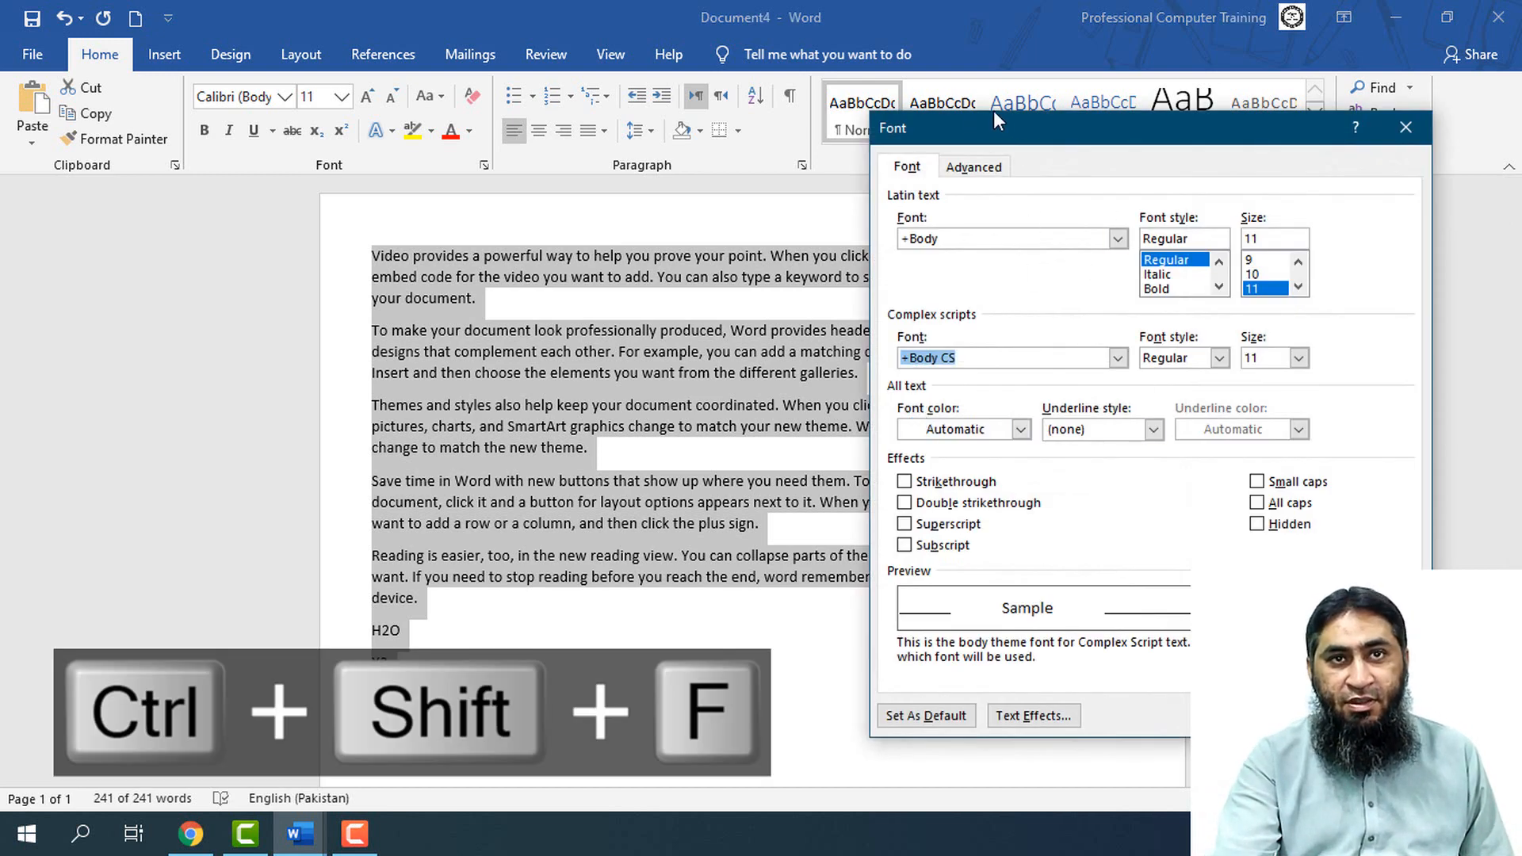
drag(1013, 118, 851, 75)
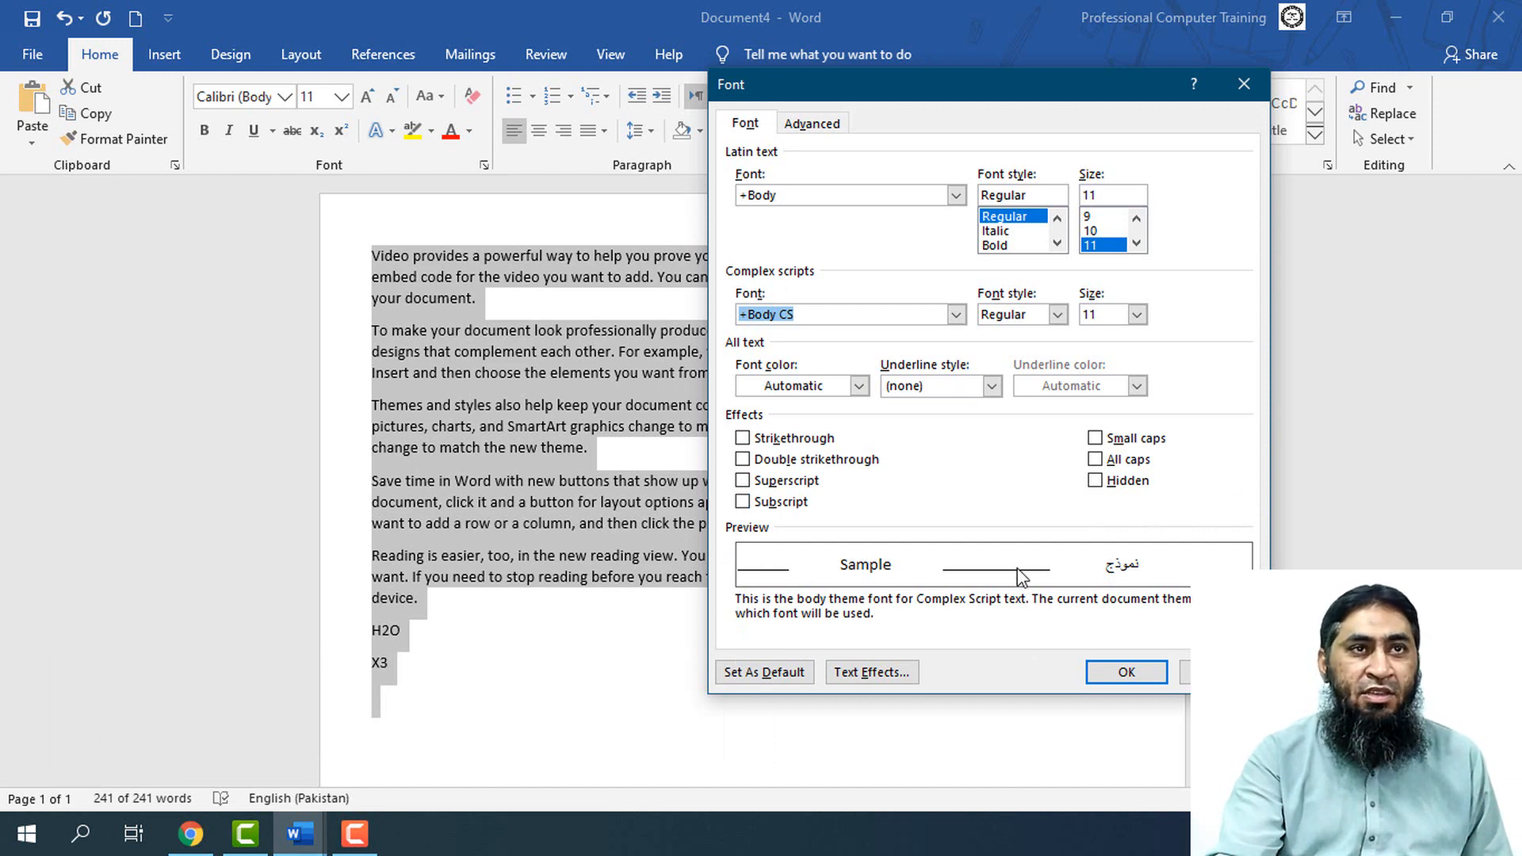
key(Escape)
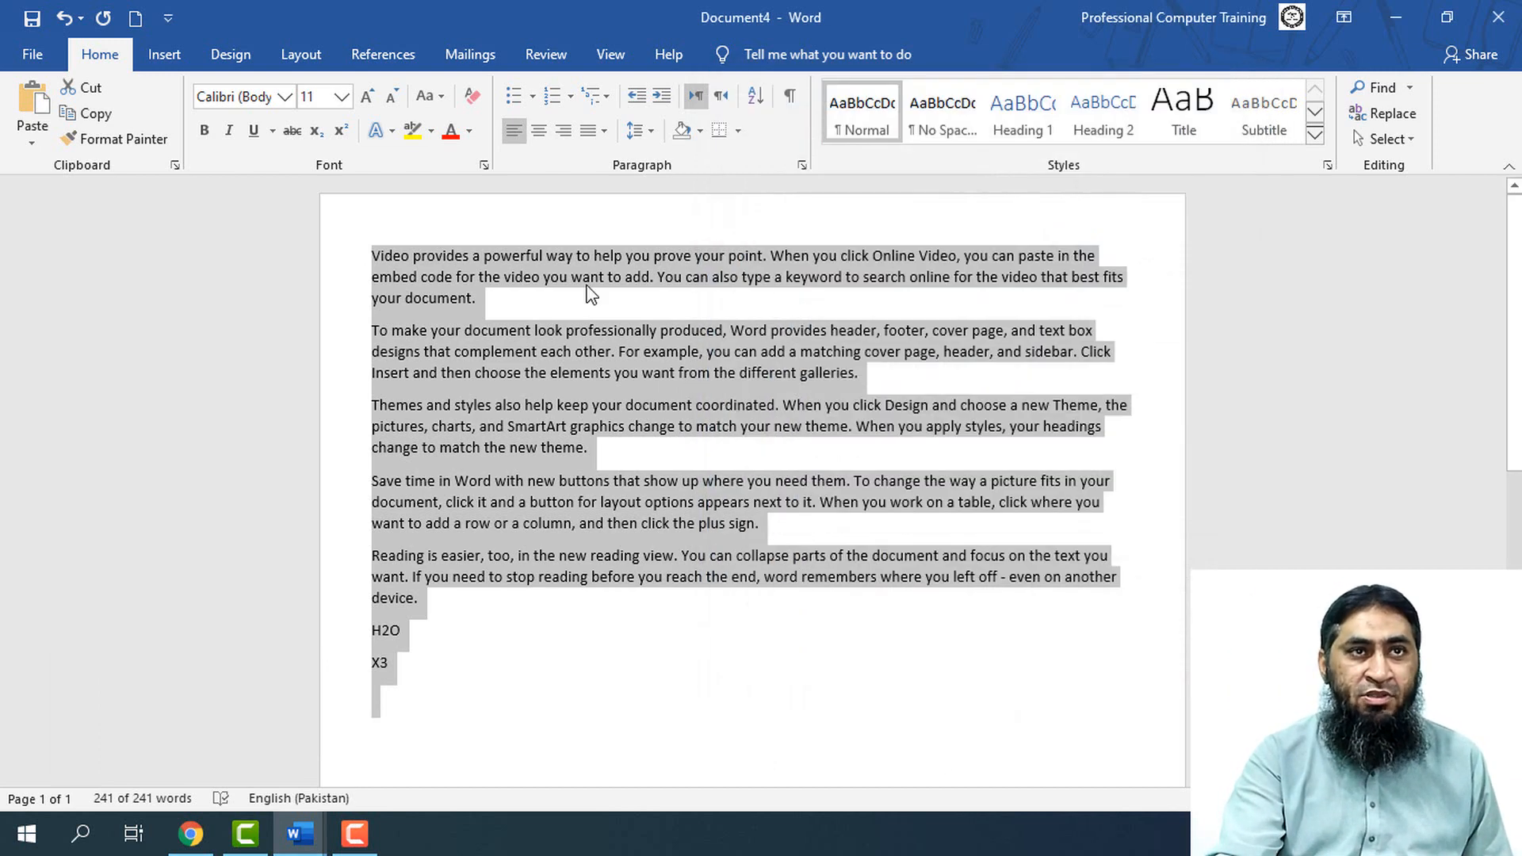
click(484, 165)
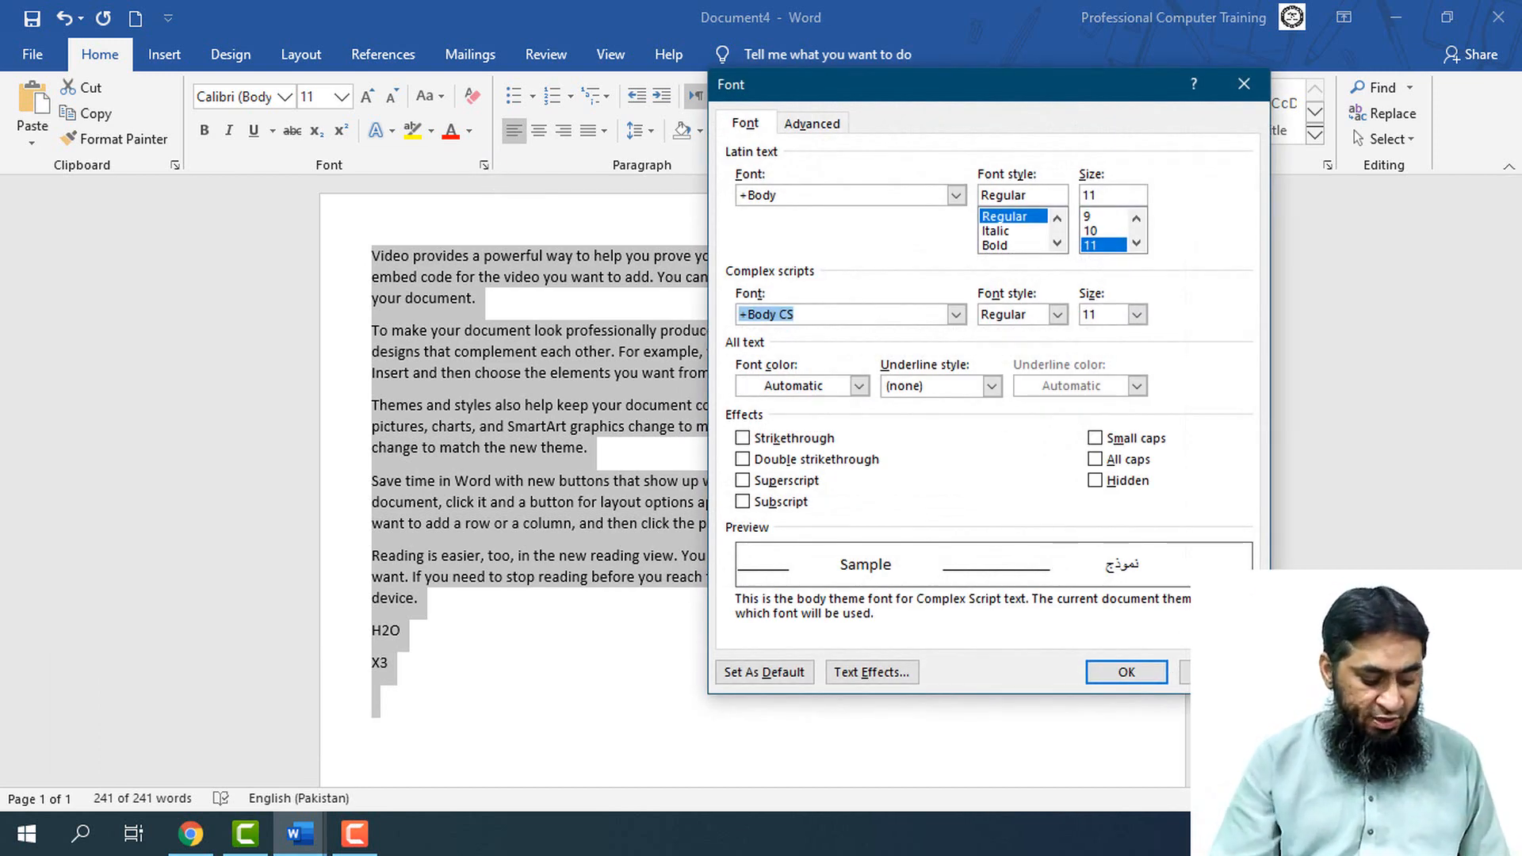
click(1213, 671)
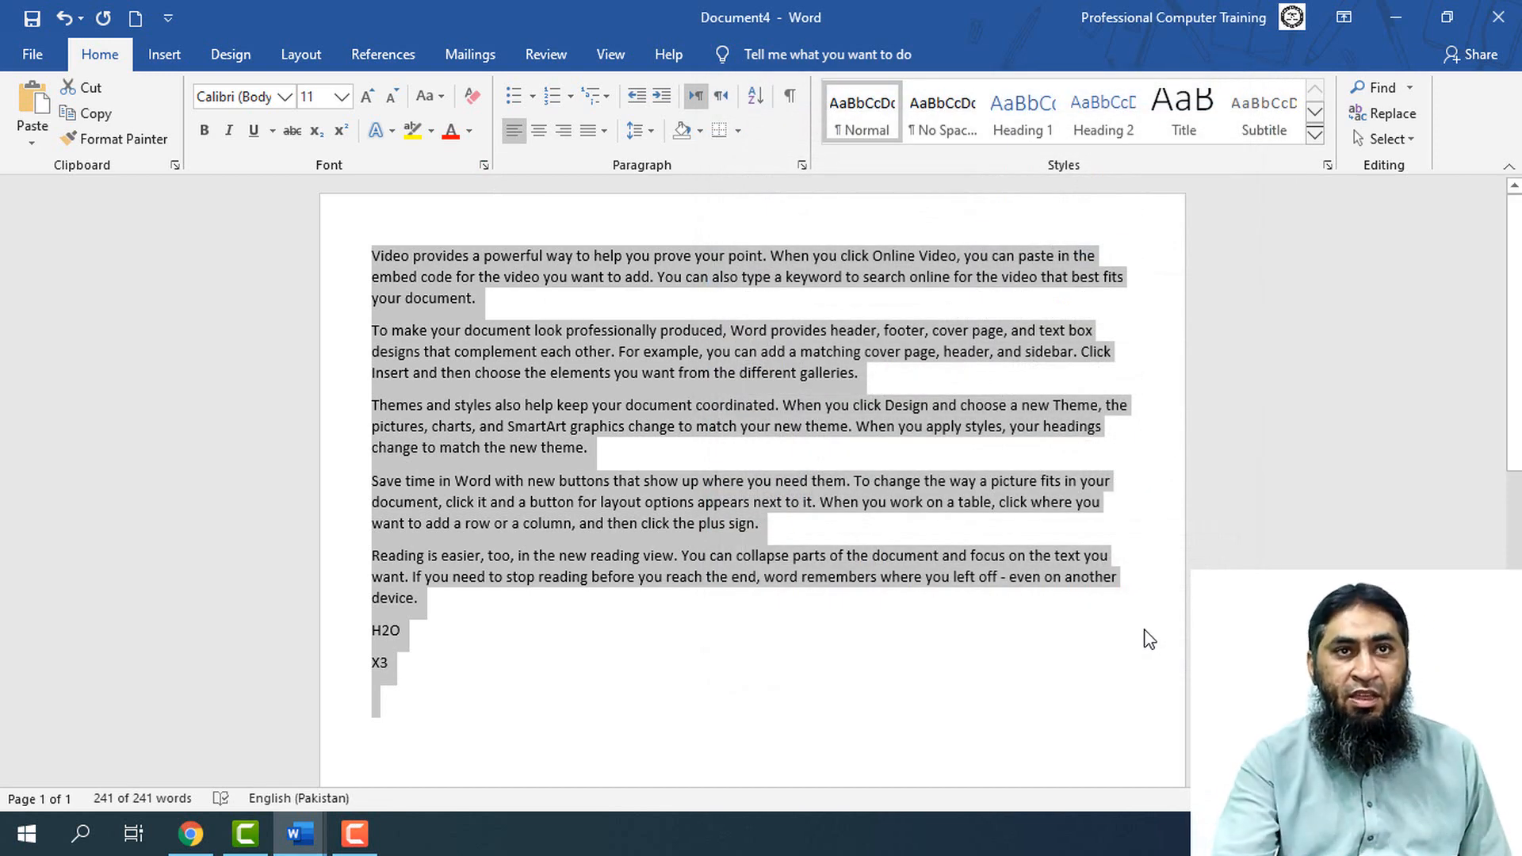
Reopen the Font dialog, browse the complex scripts and Latin text font lists, and accept the dialog with the Regular font style
key(ctrl+shift+f)
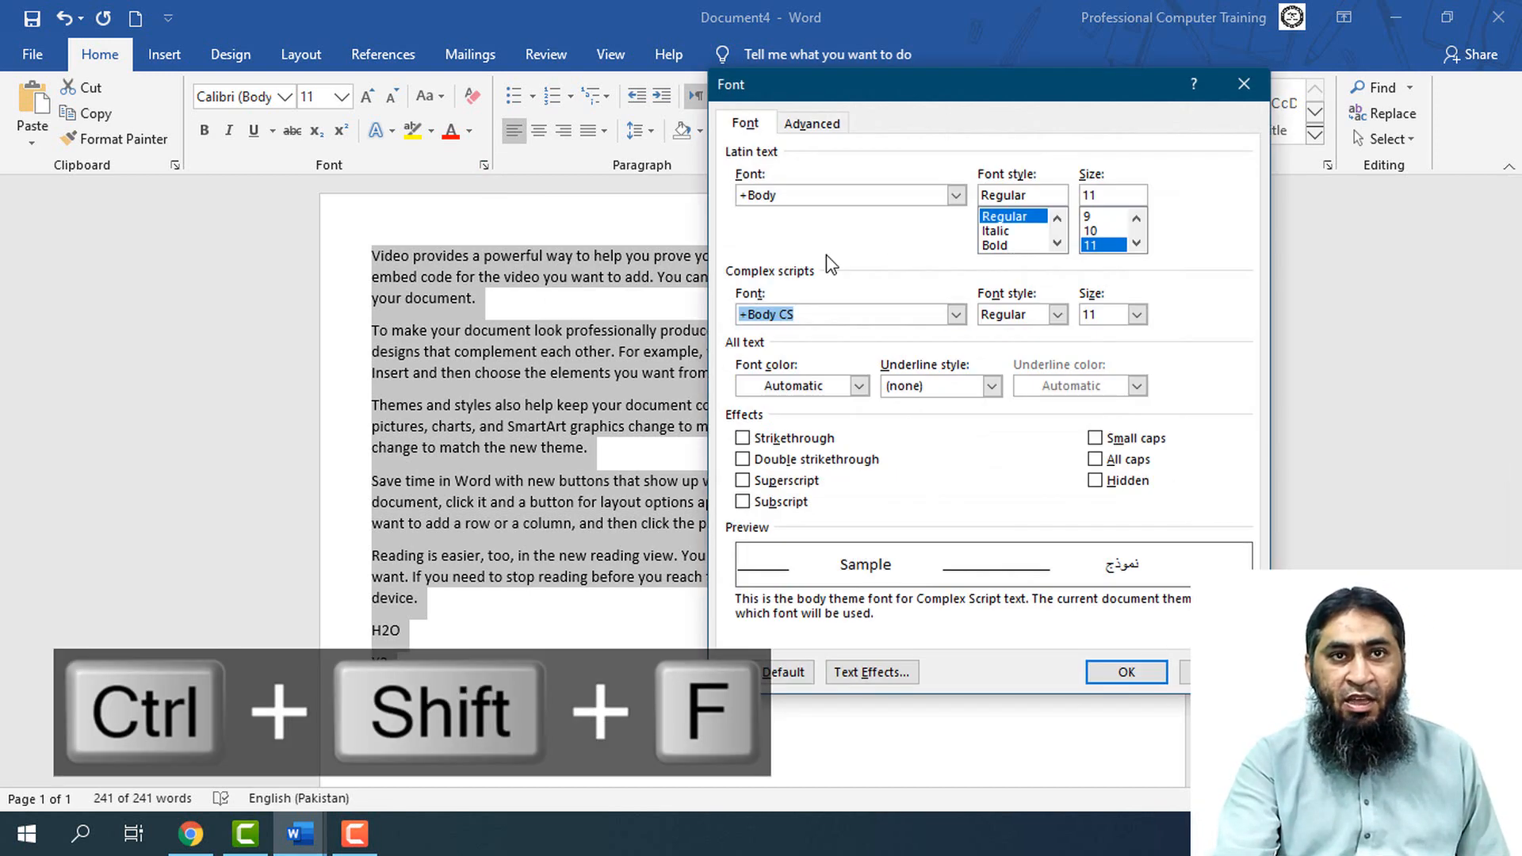
click(956, 315)
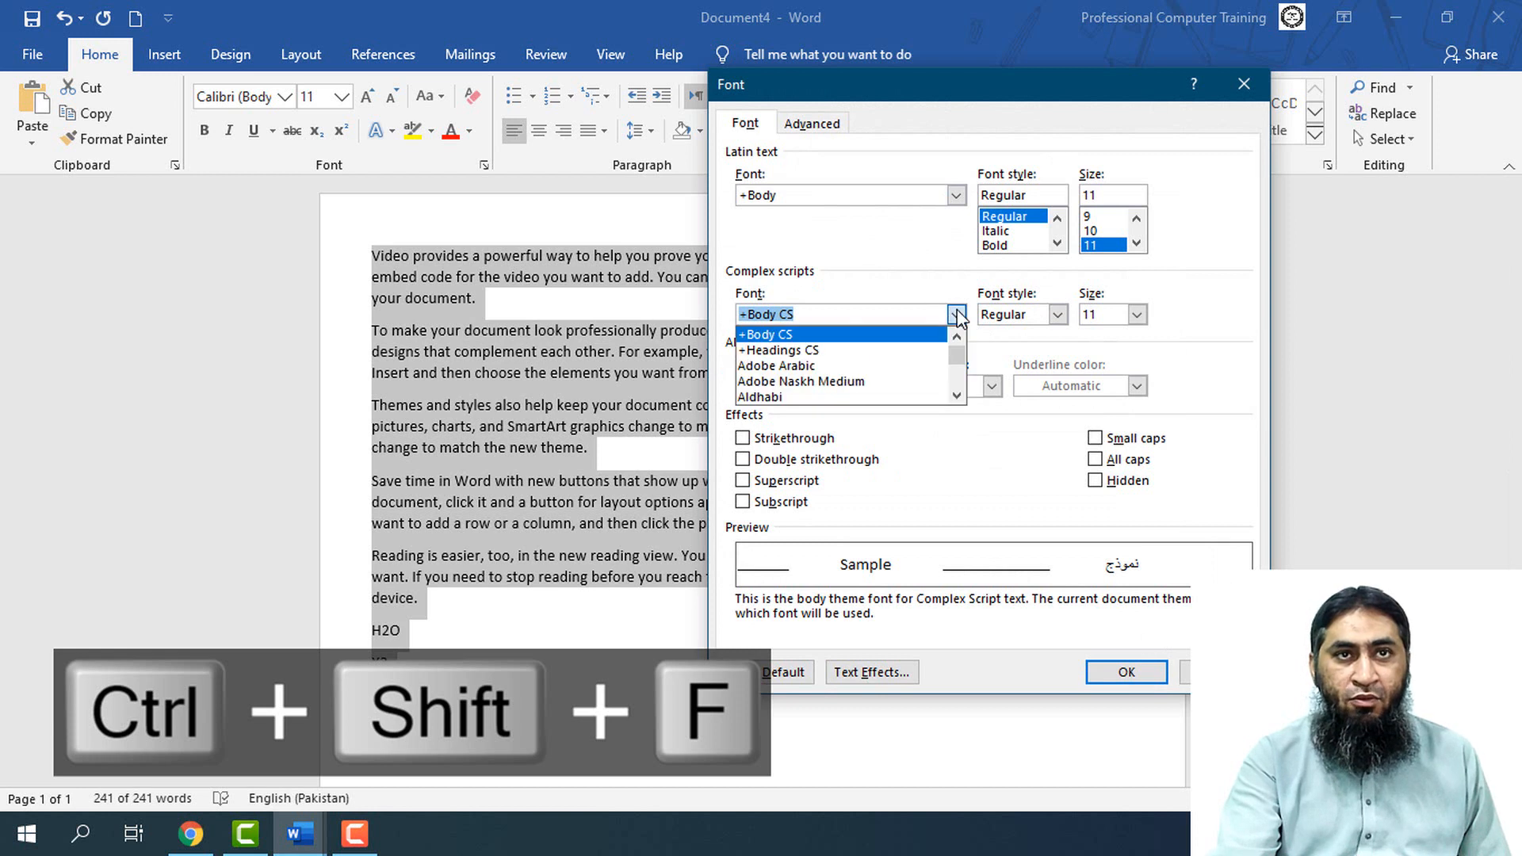
click(943, 263)
click(957, 195)
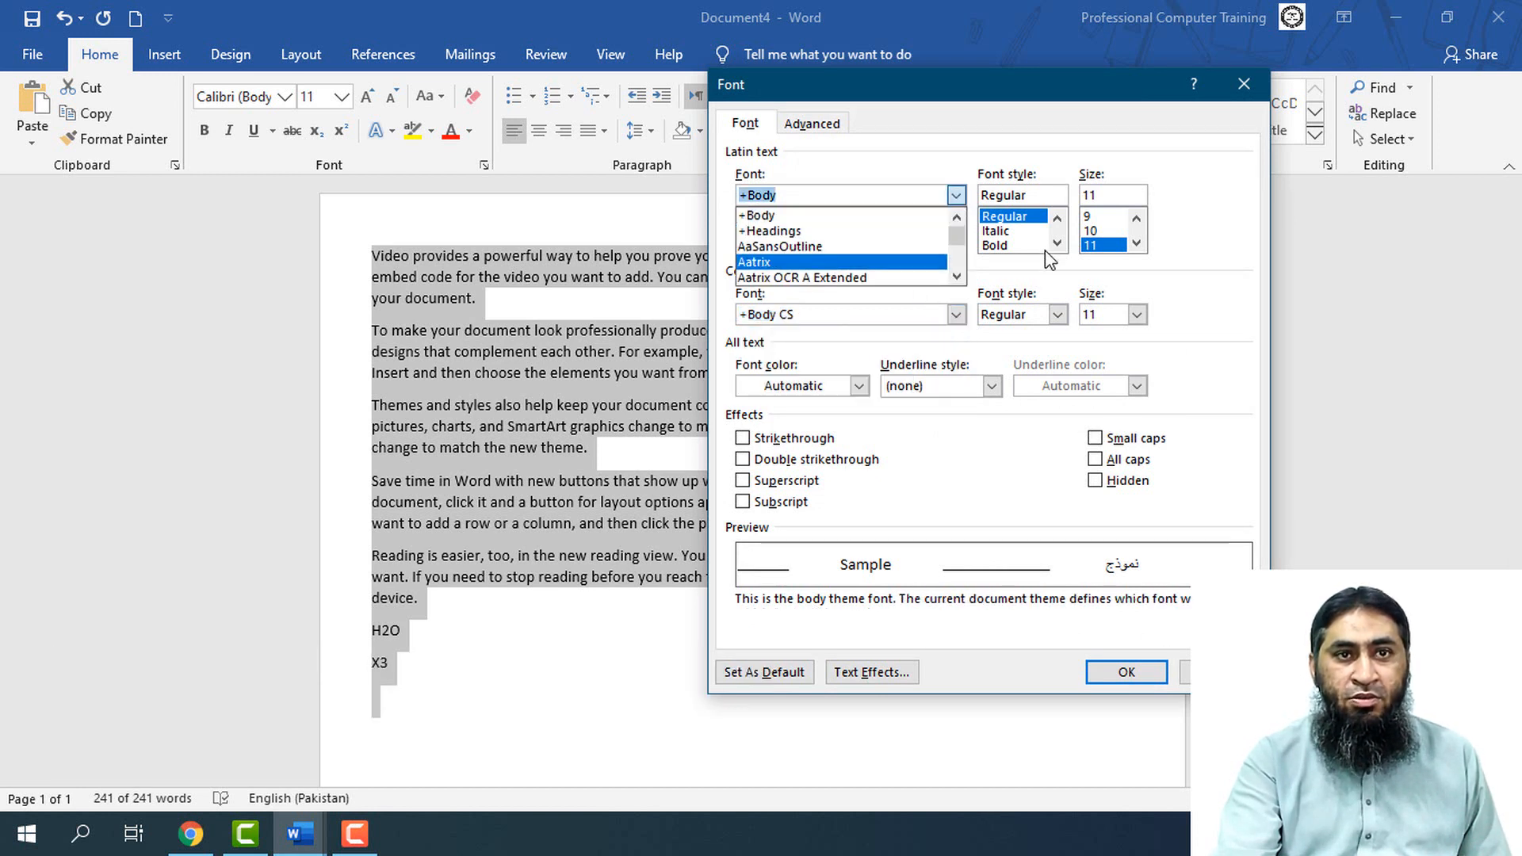
click(1013, 217)
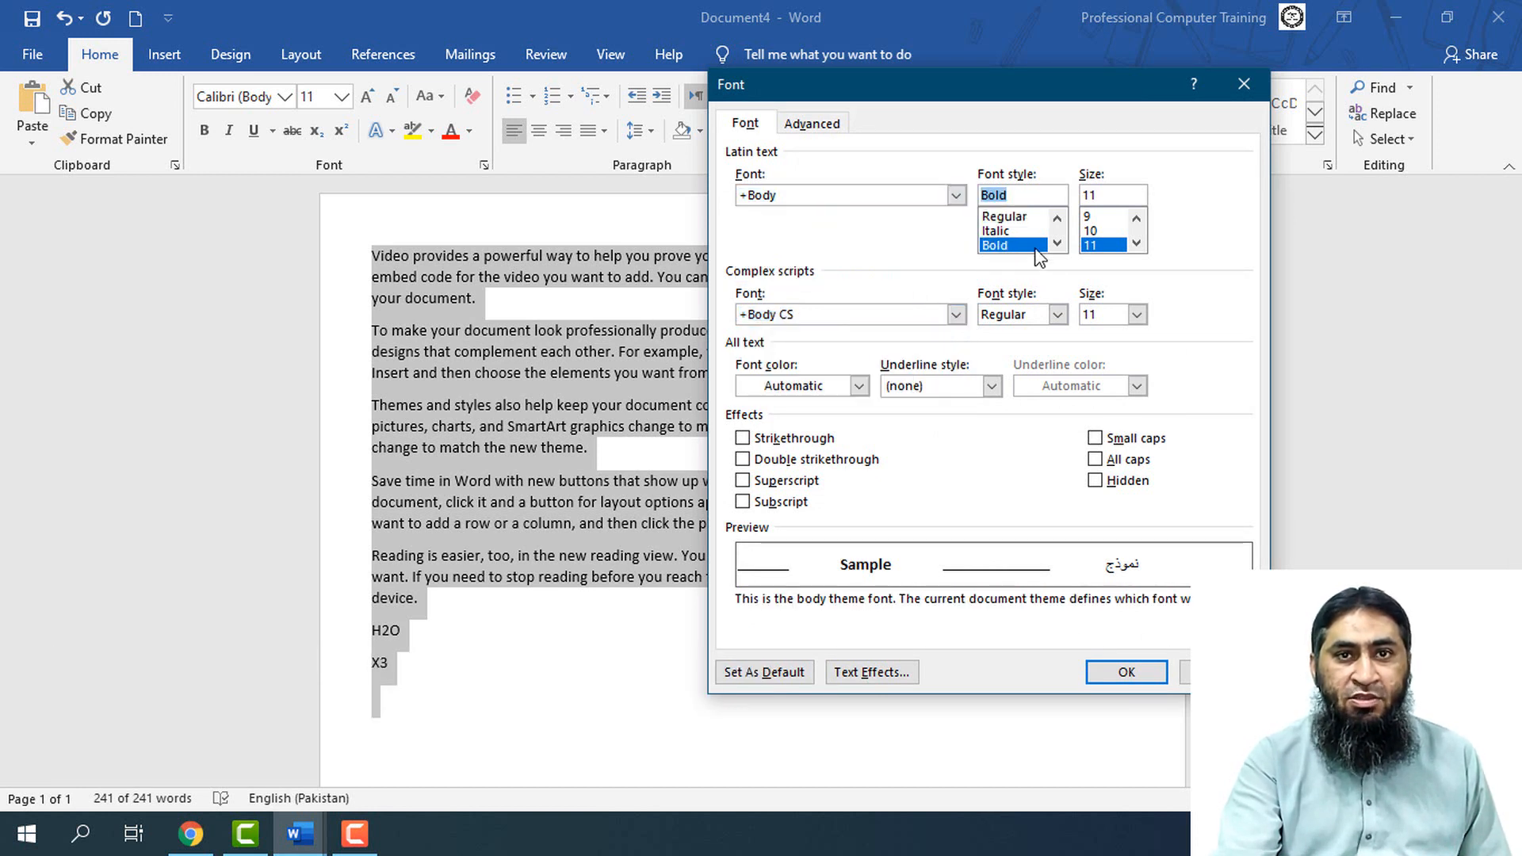
click(1126, 673)
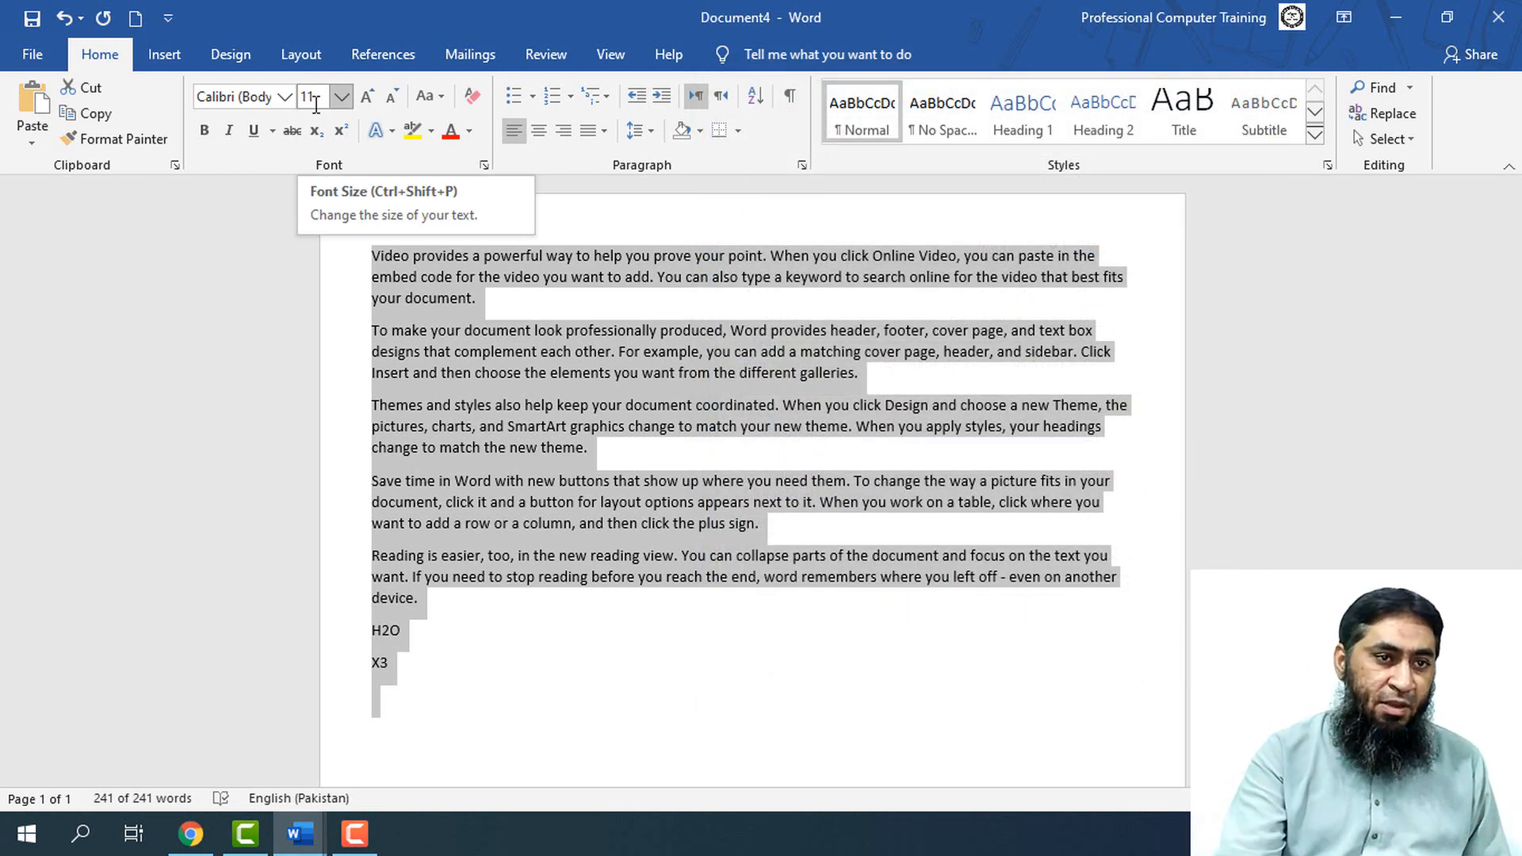
Switch back to Document1 and start list item 16 below the Font Style entry
click(300, 832)
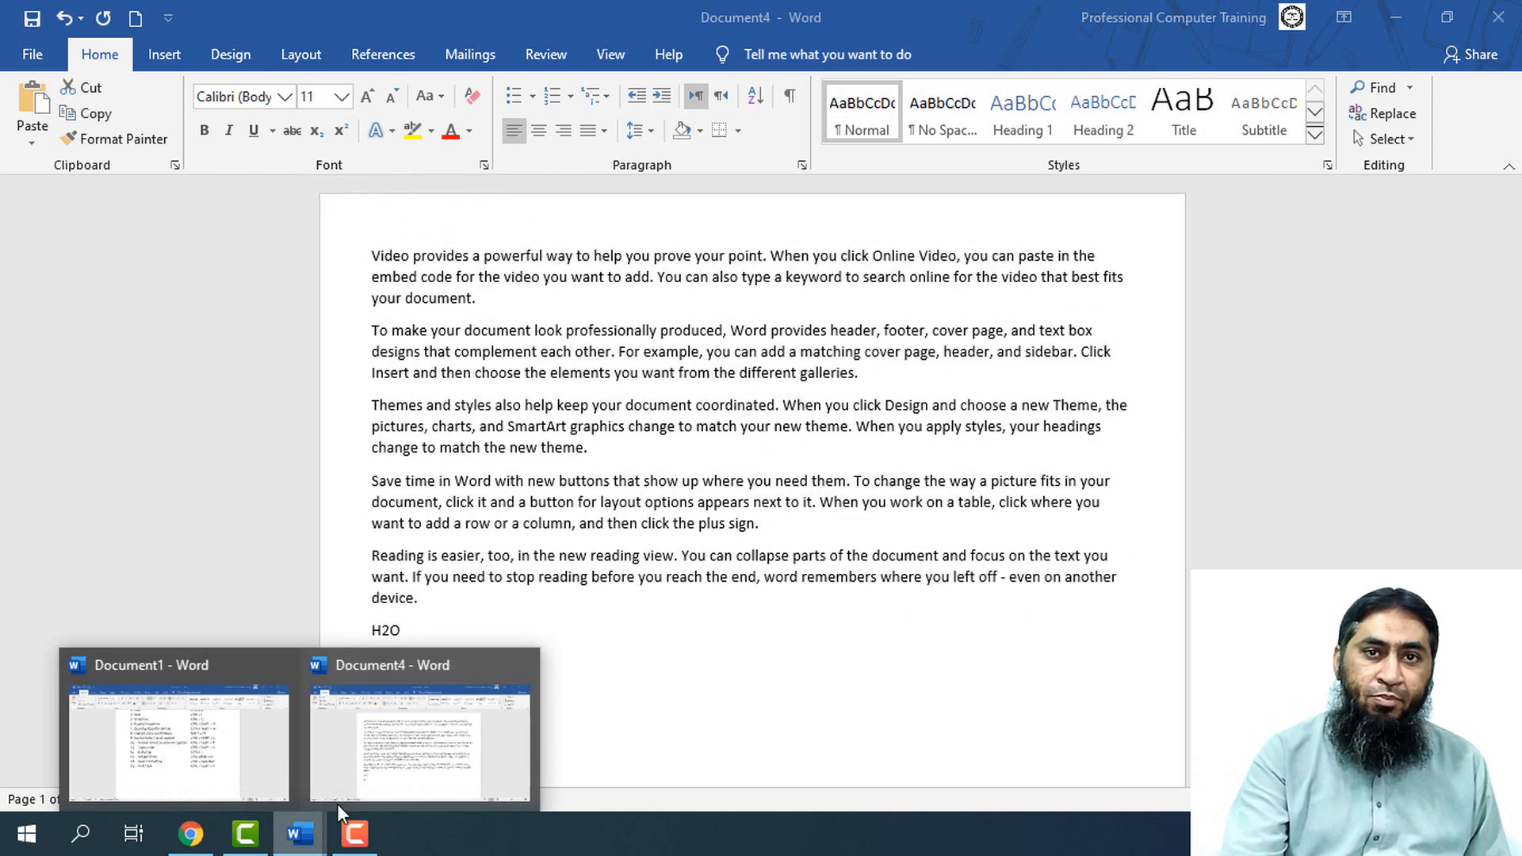
click(254, 767)
click(1024, 567)
key(ctrl+space)
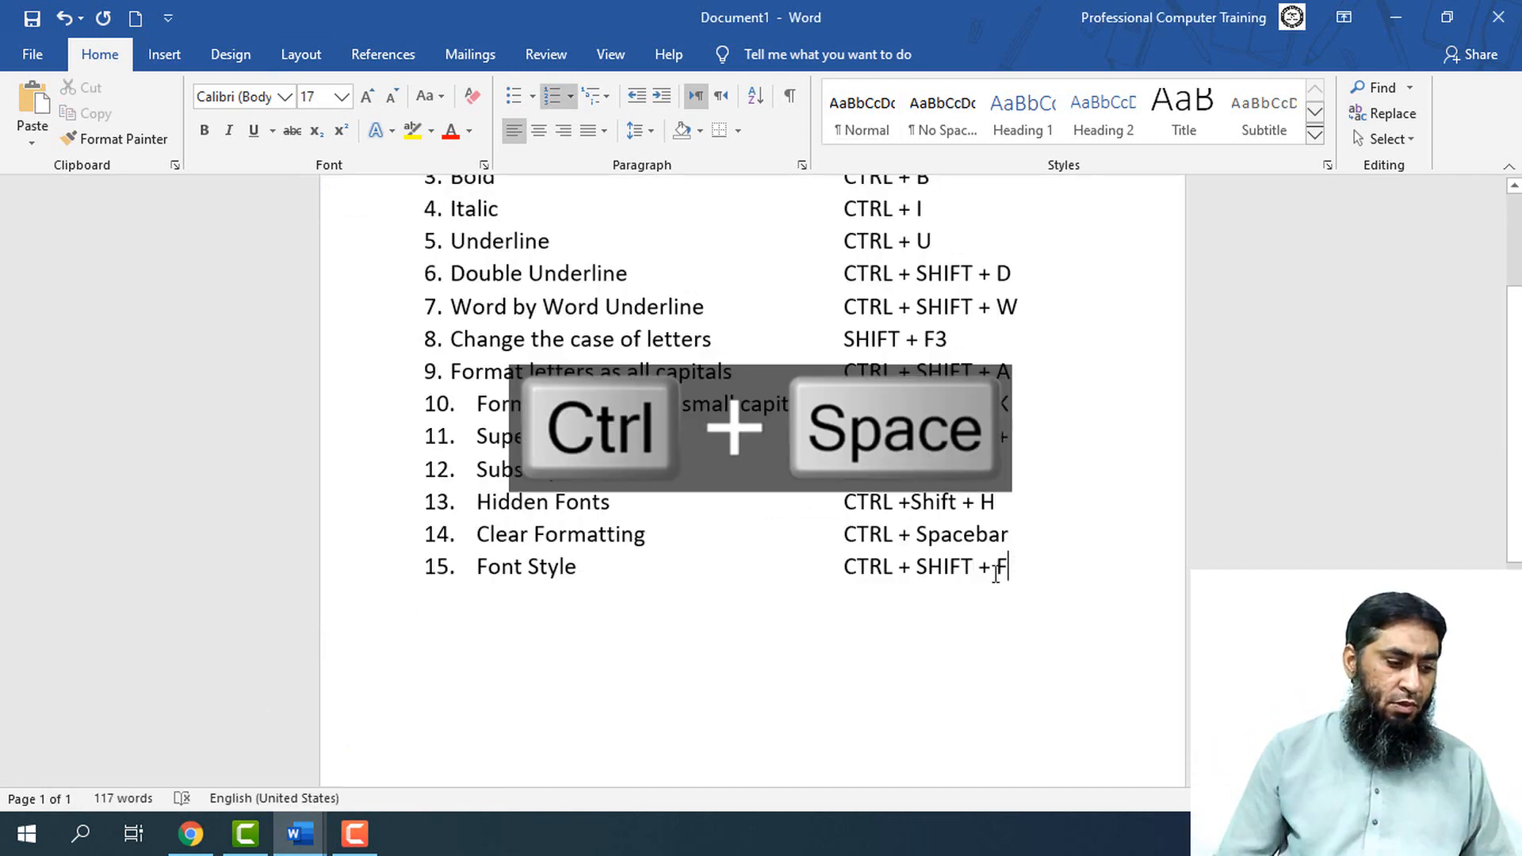
key(Return)
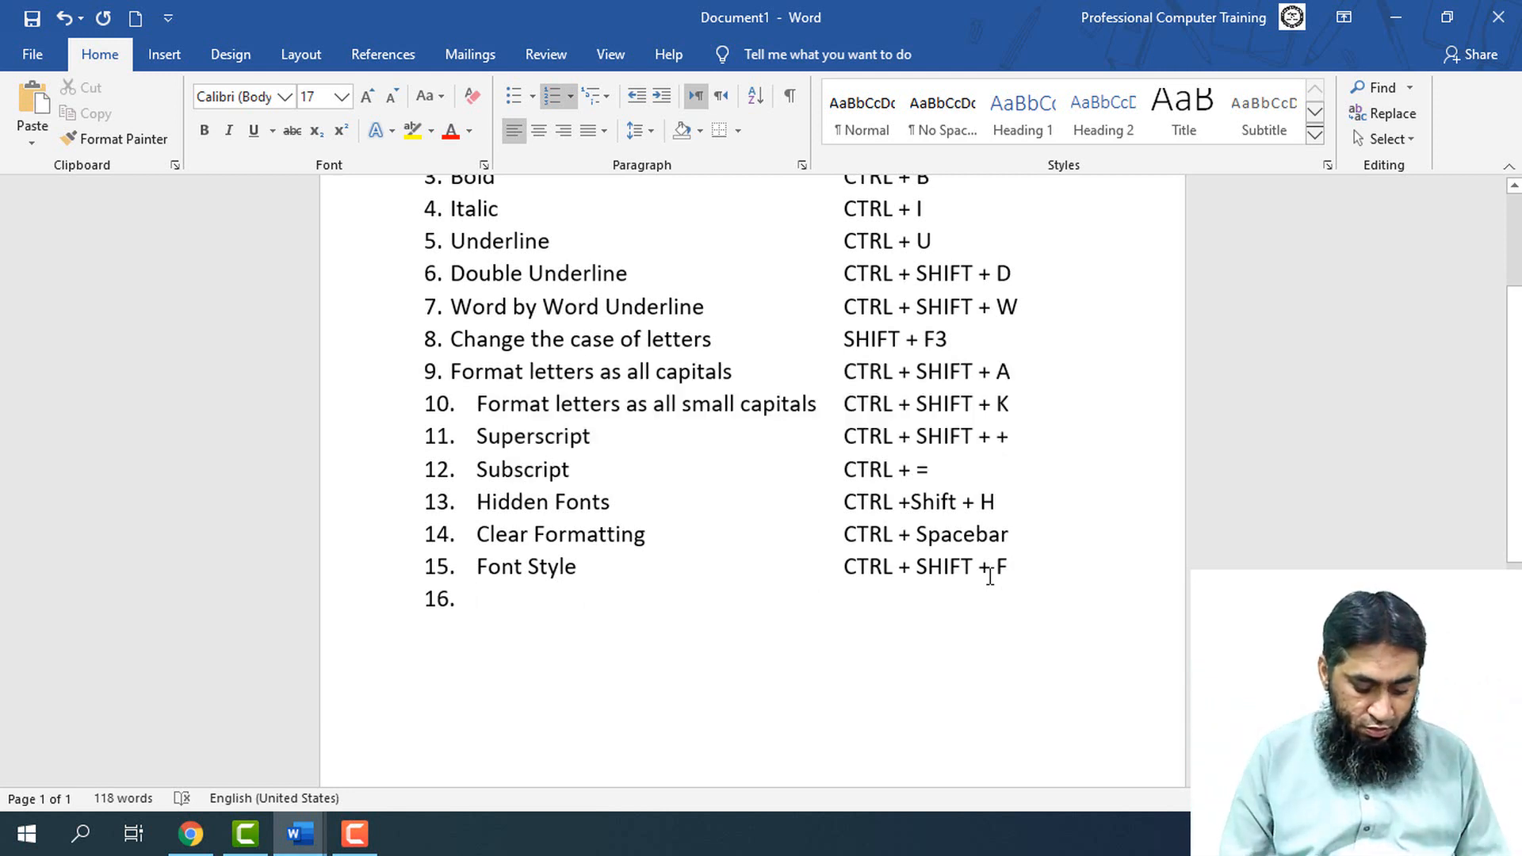
Fill in list item 16 with "Font Dialouge Box" and its shortcut "CTRL + D" aligned with the other shortcuts
text(Font )
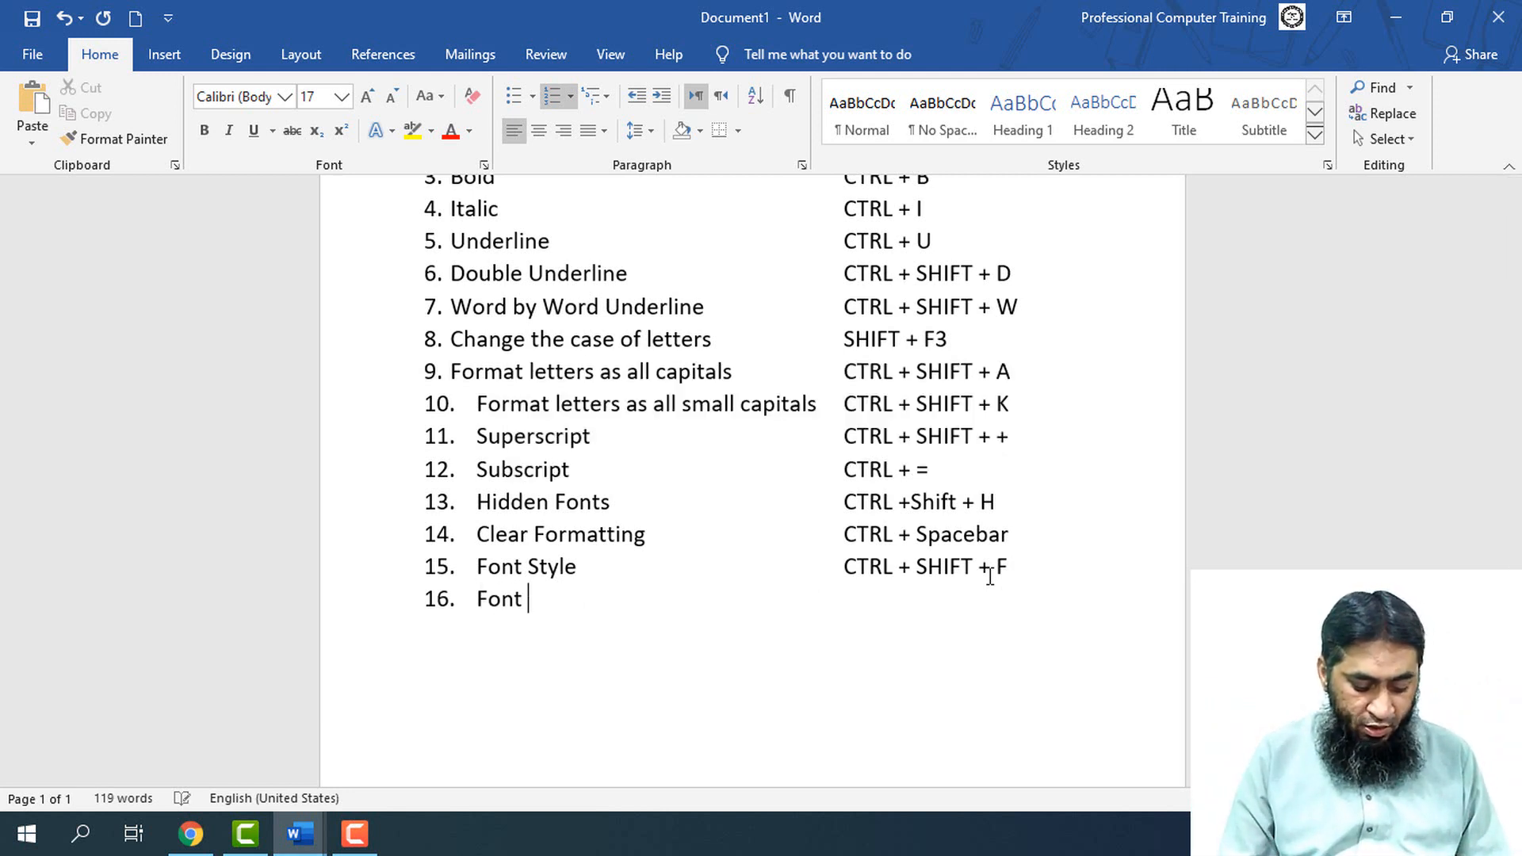
text(Dialo)
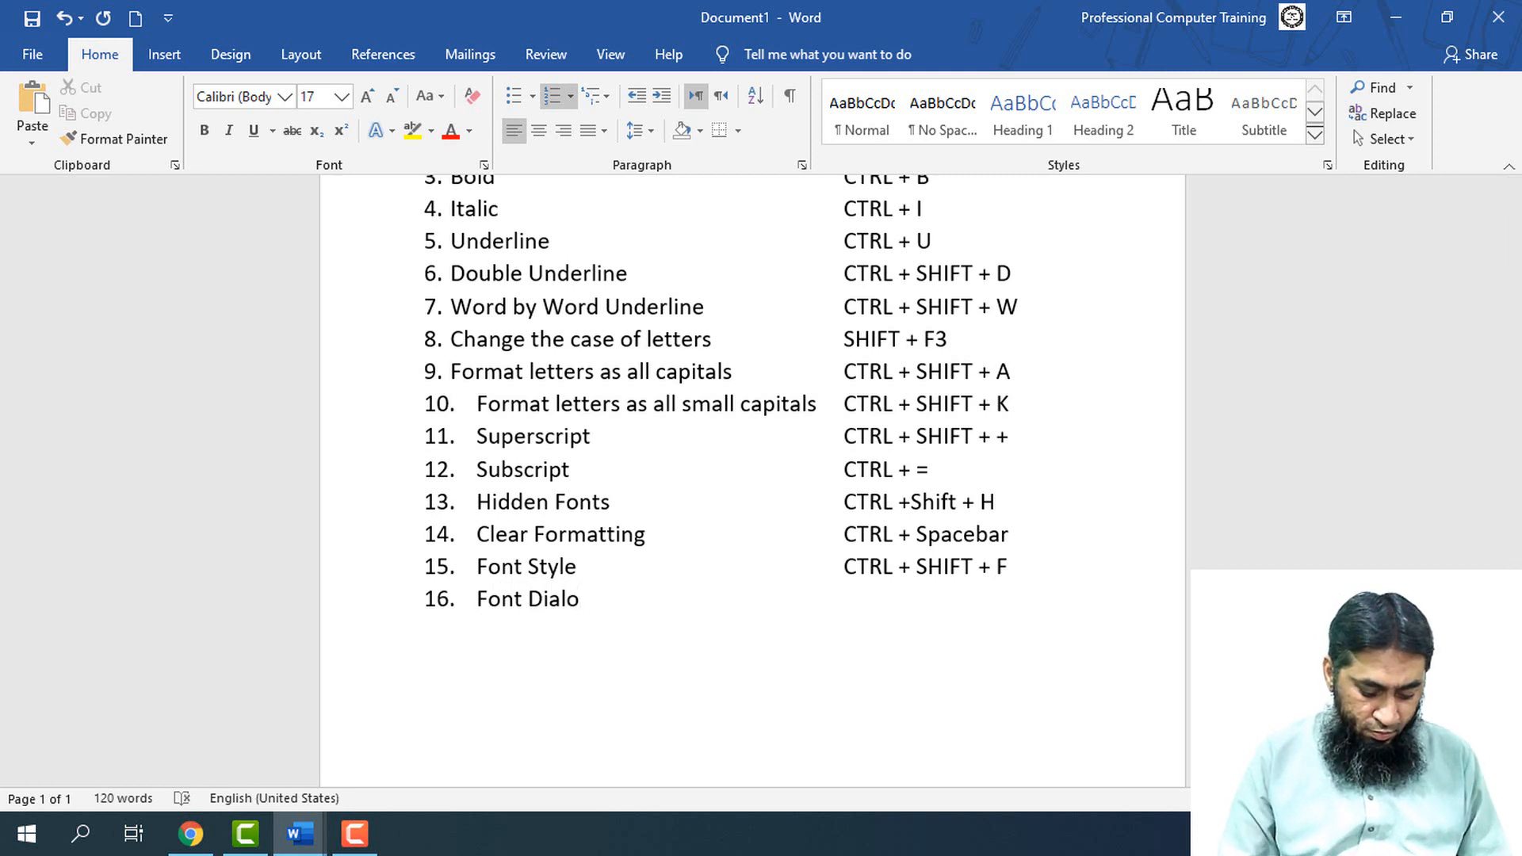
text(uge Box)
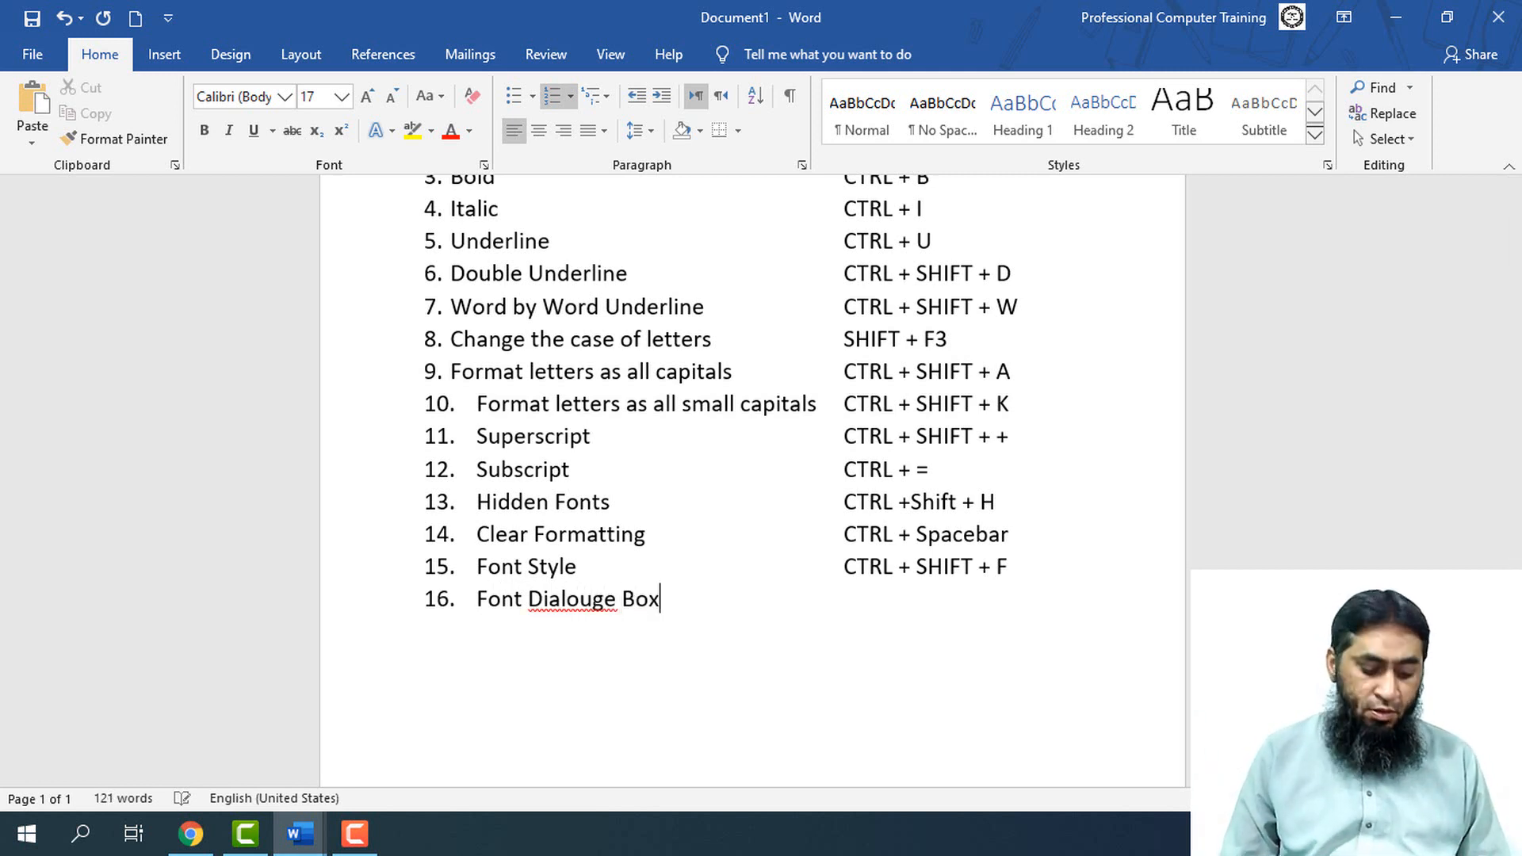
key(Tab)
key(Tab)
key(Tab)
key(Tab)
text(CT)
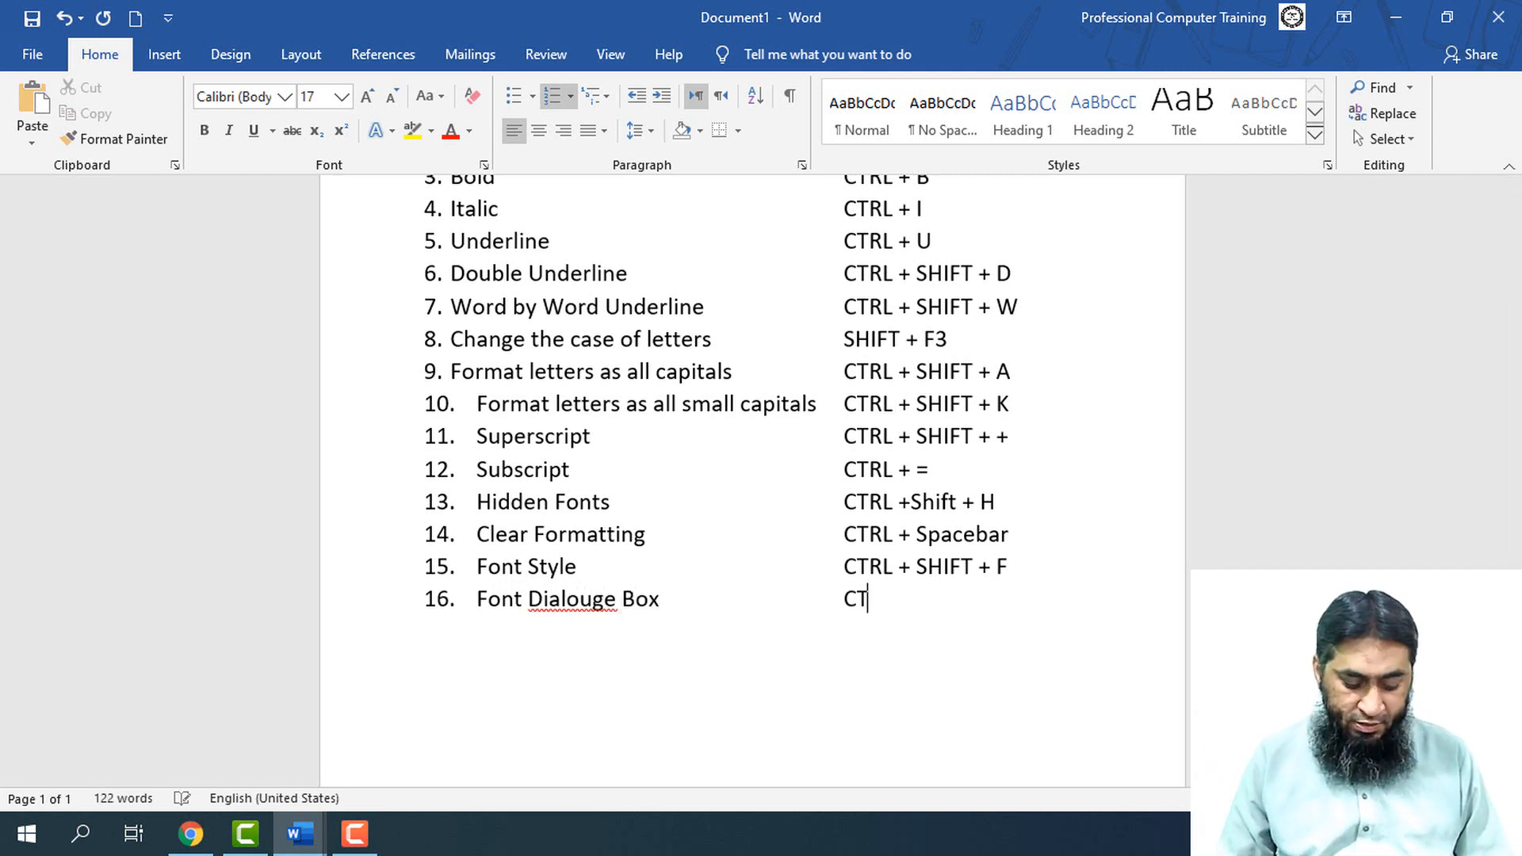
text(RL + D)
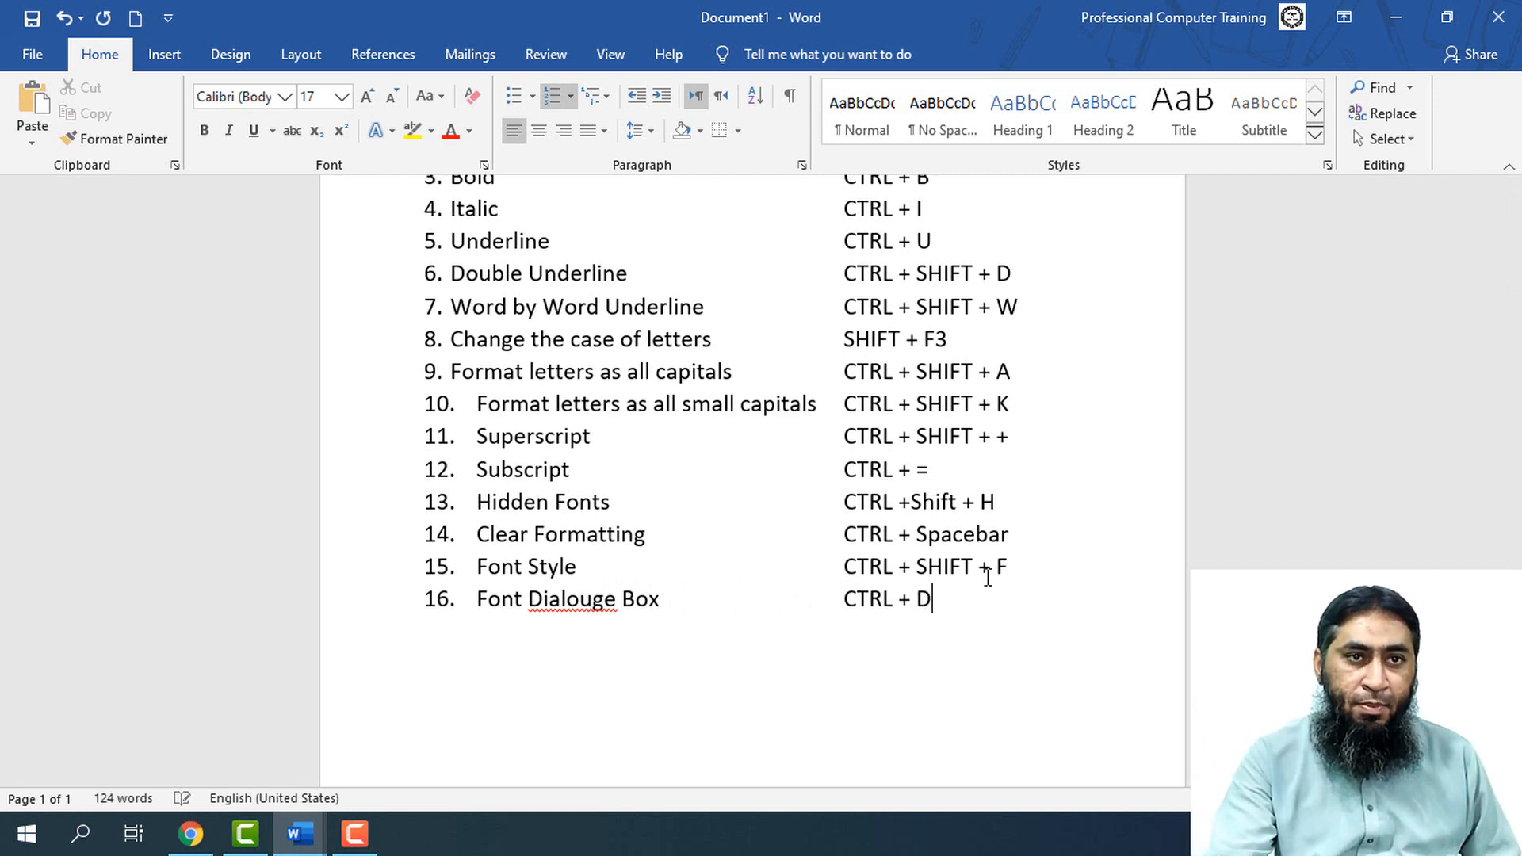
Correct the misspelled word in item 16 to "Dialogue" and place the cursor after the CTRL + D entry
right_click(596, 593)
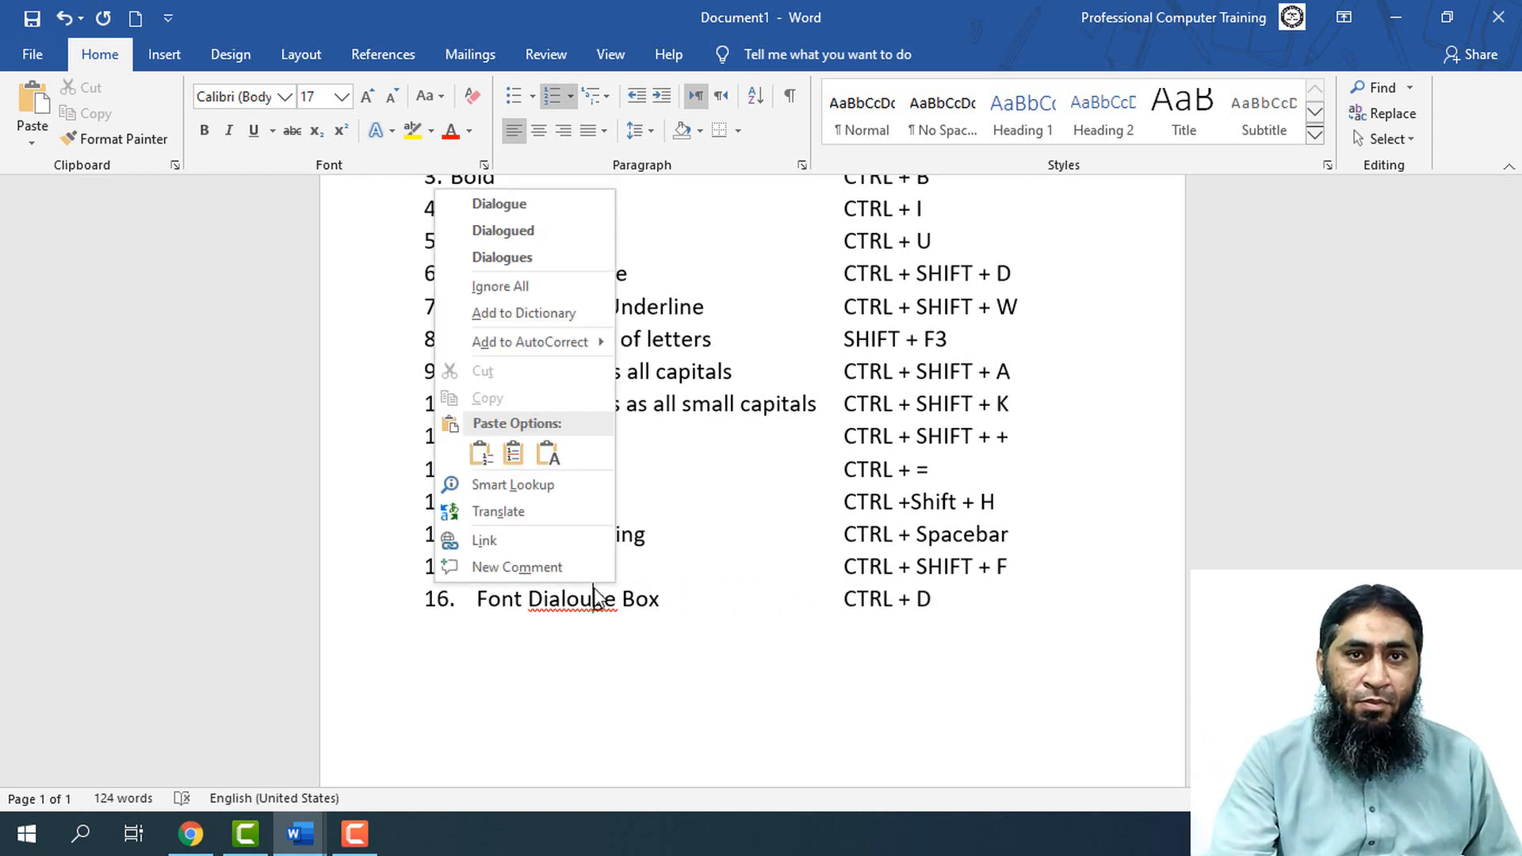
click(530, 203)
click(958, 603)
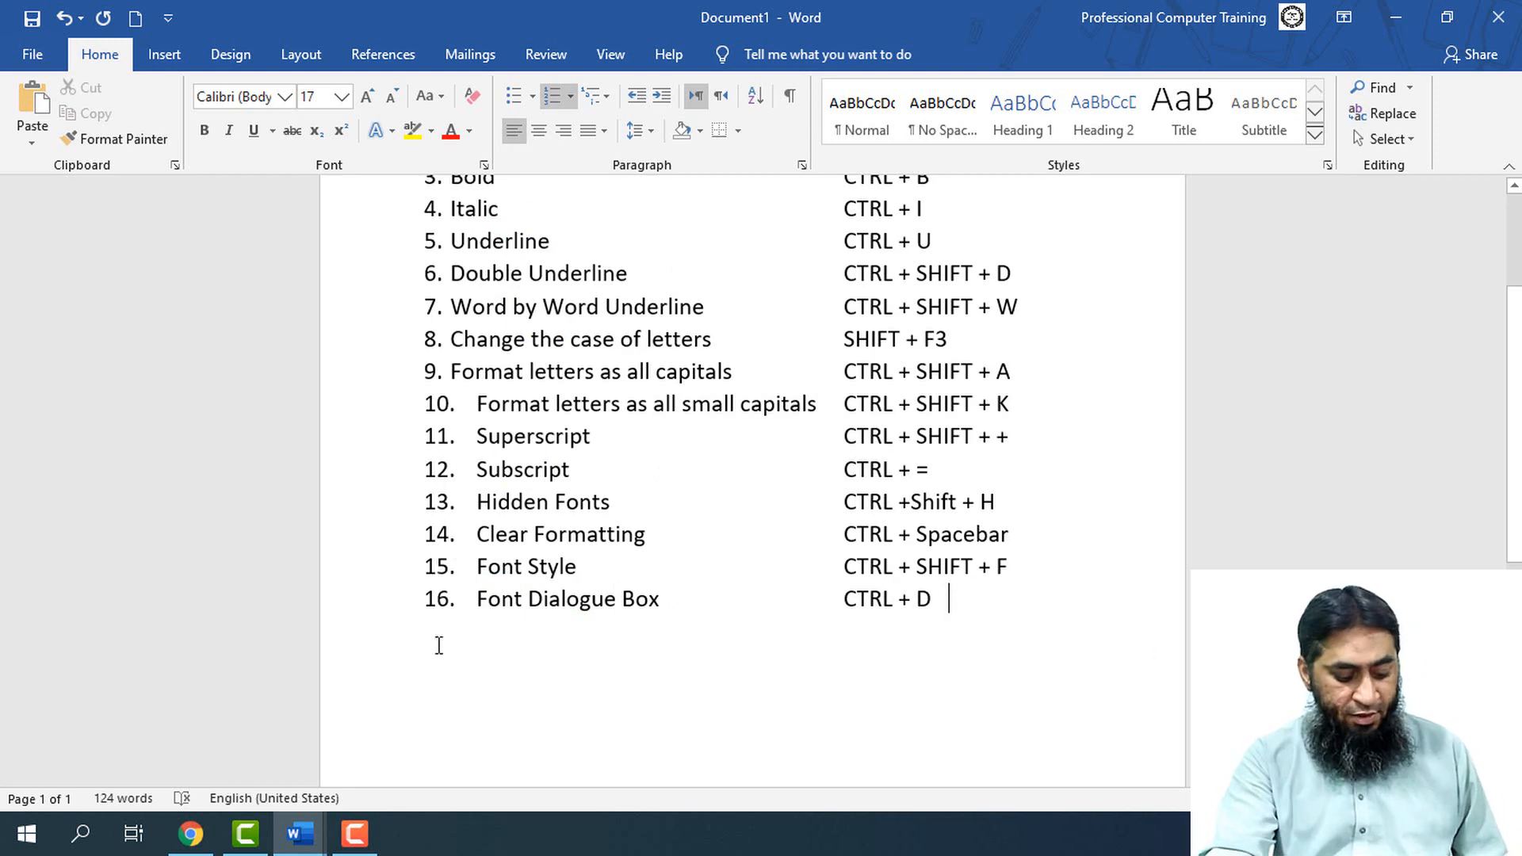
Open the Font dialog using its shortcut and set the complex scripts font to Traditional Arabic, Bold, size 9
key(ctrl+d)
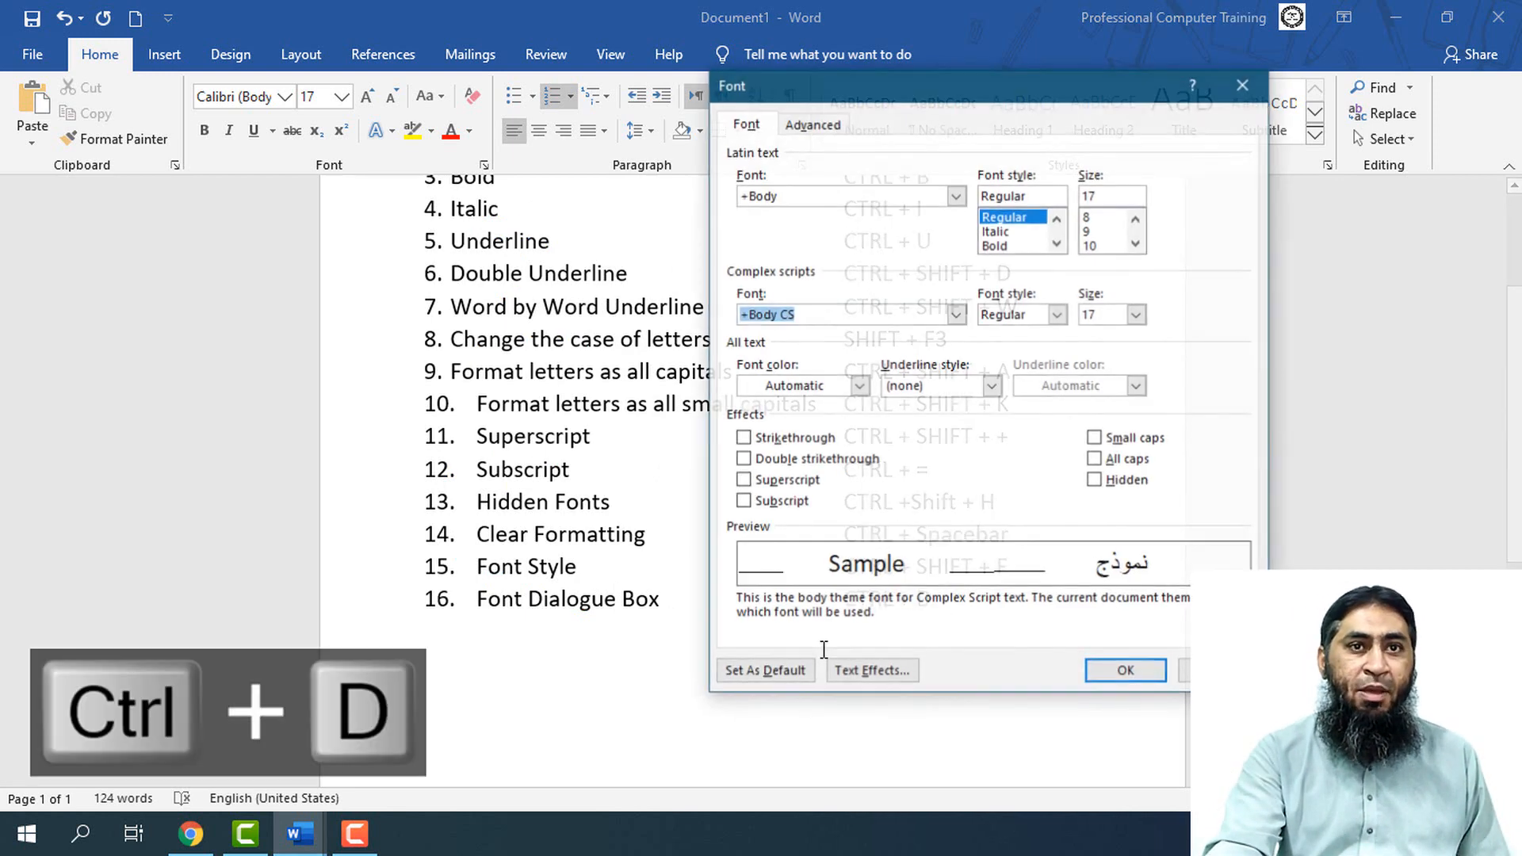
drag(905, 84, 762, 72)
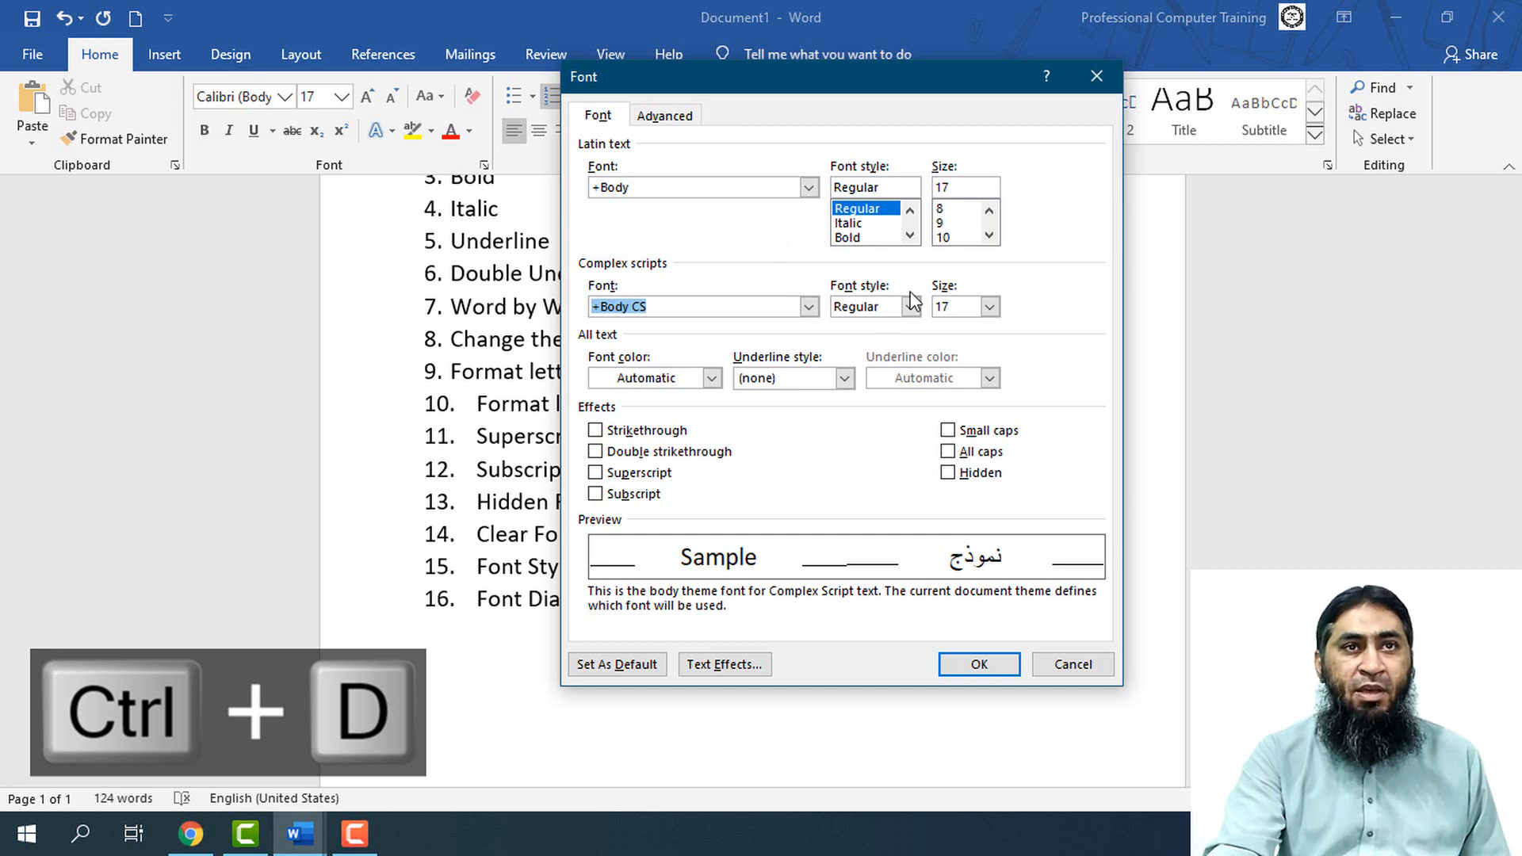
click(809, 187)
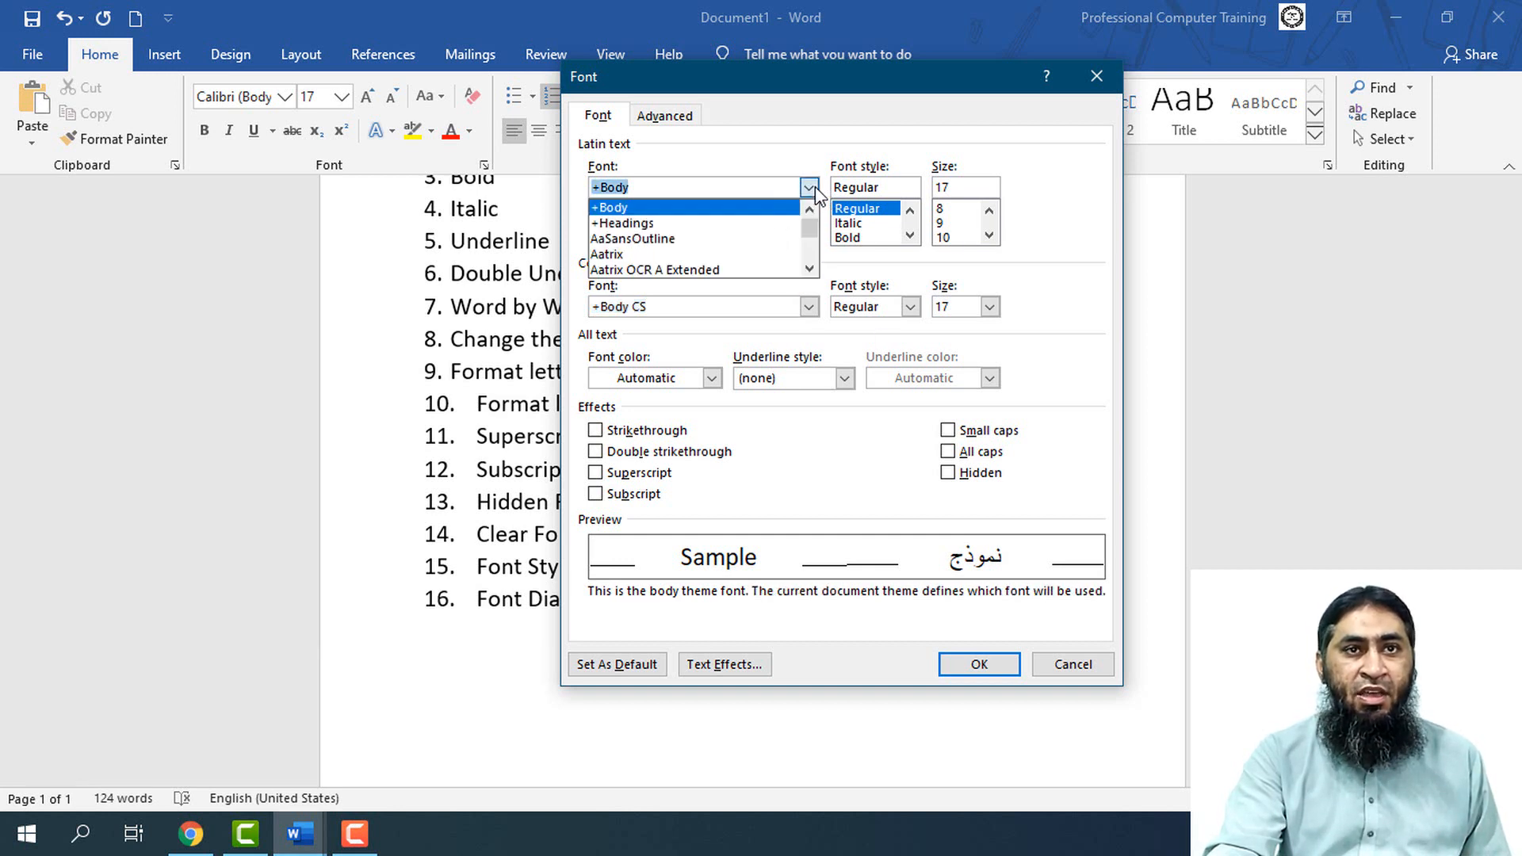
click(815, 328)
click(809, 306)
drag(817, 349, 815, 371)
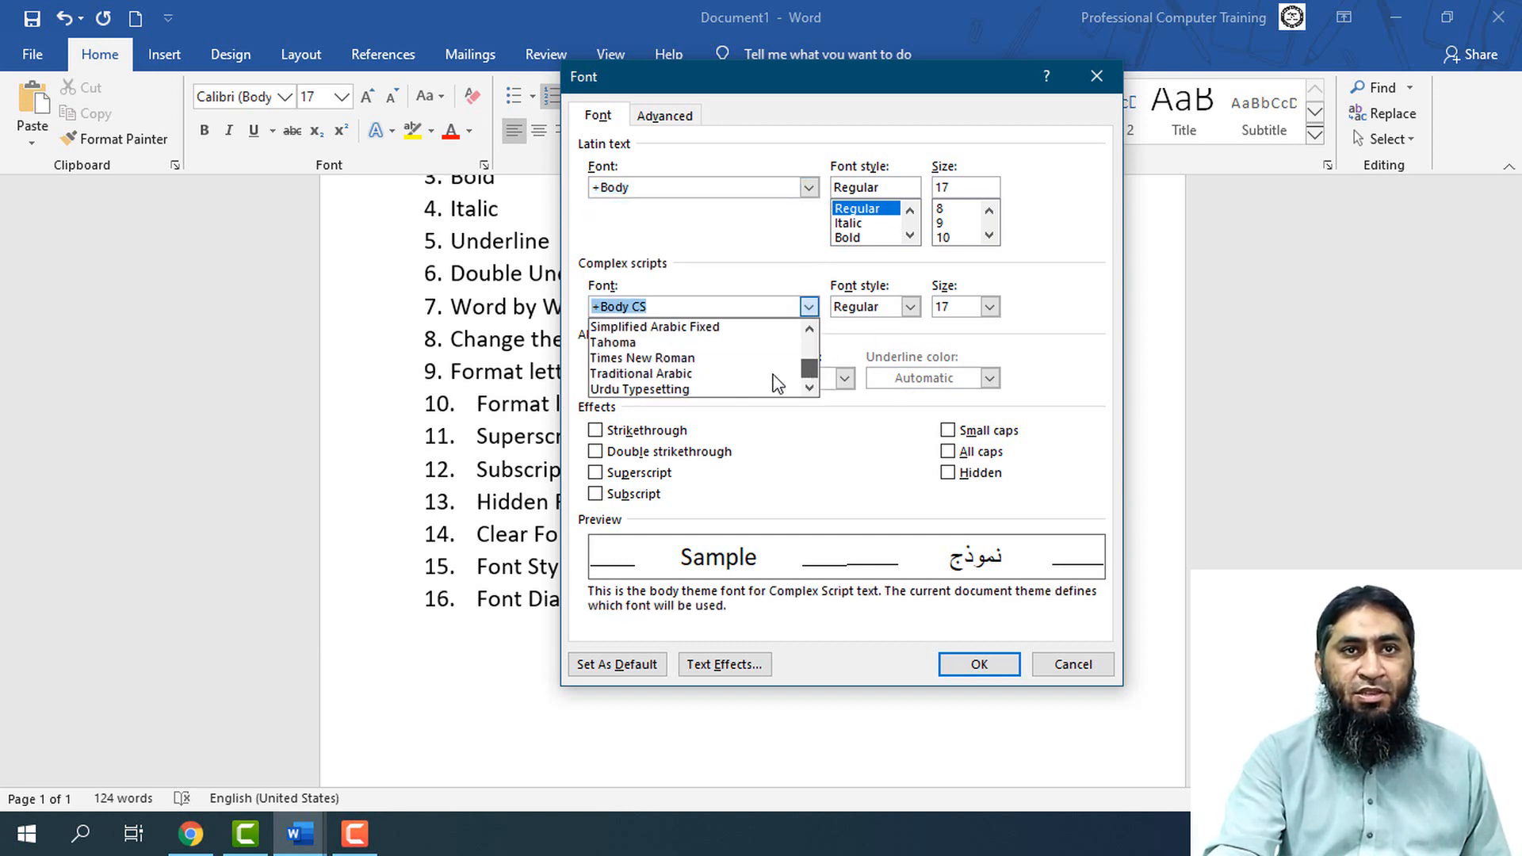
click(774, 377)
click(910, 307)
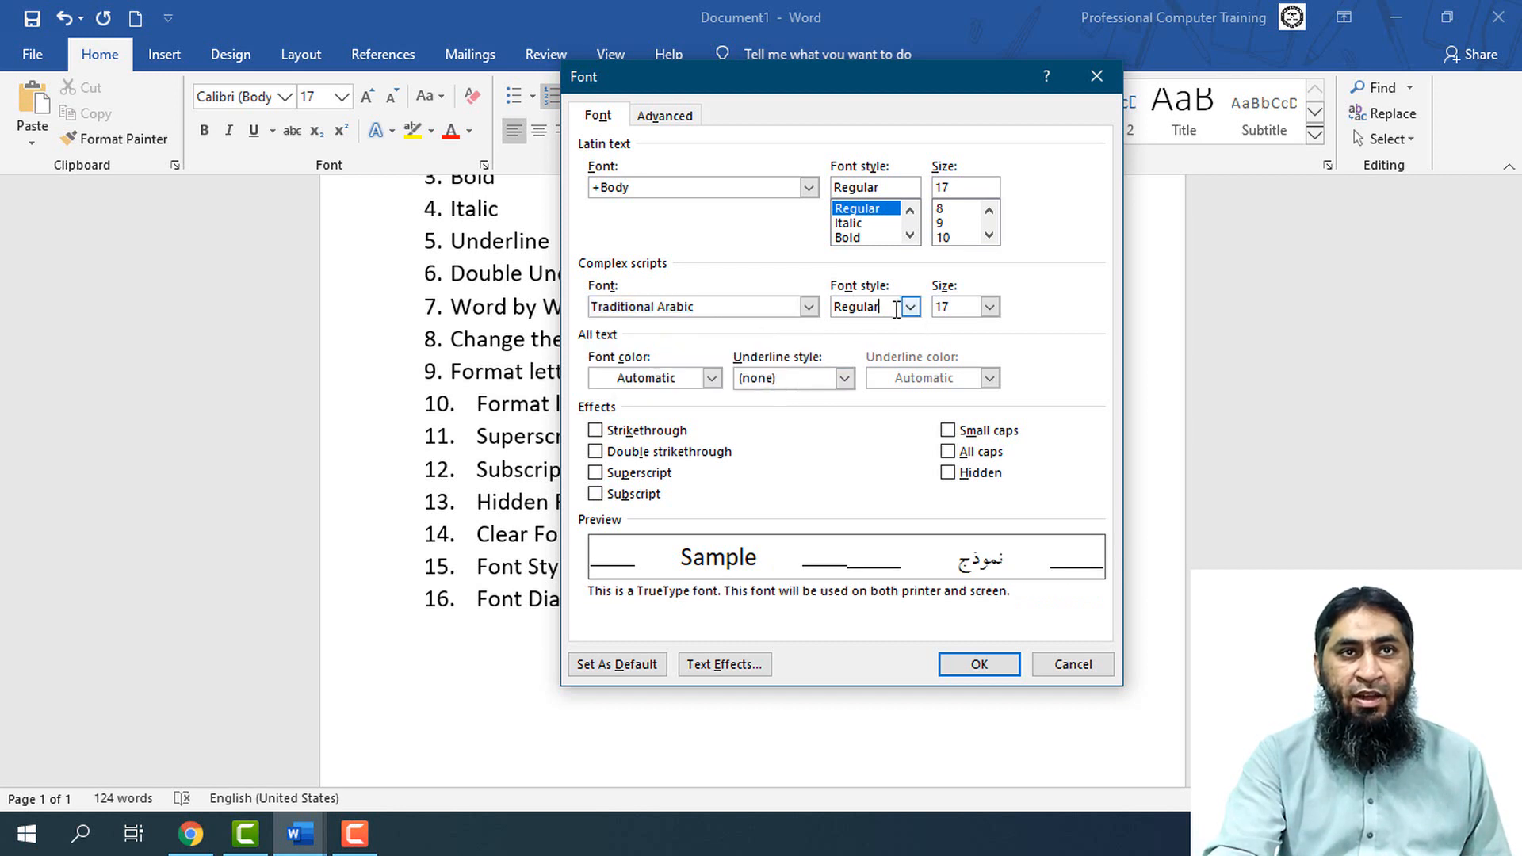
click(880, 349)
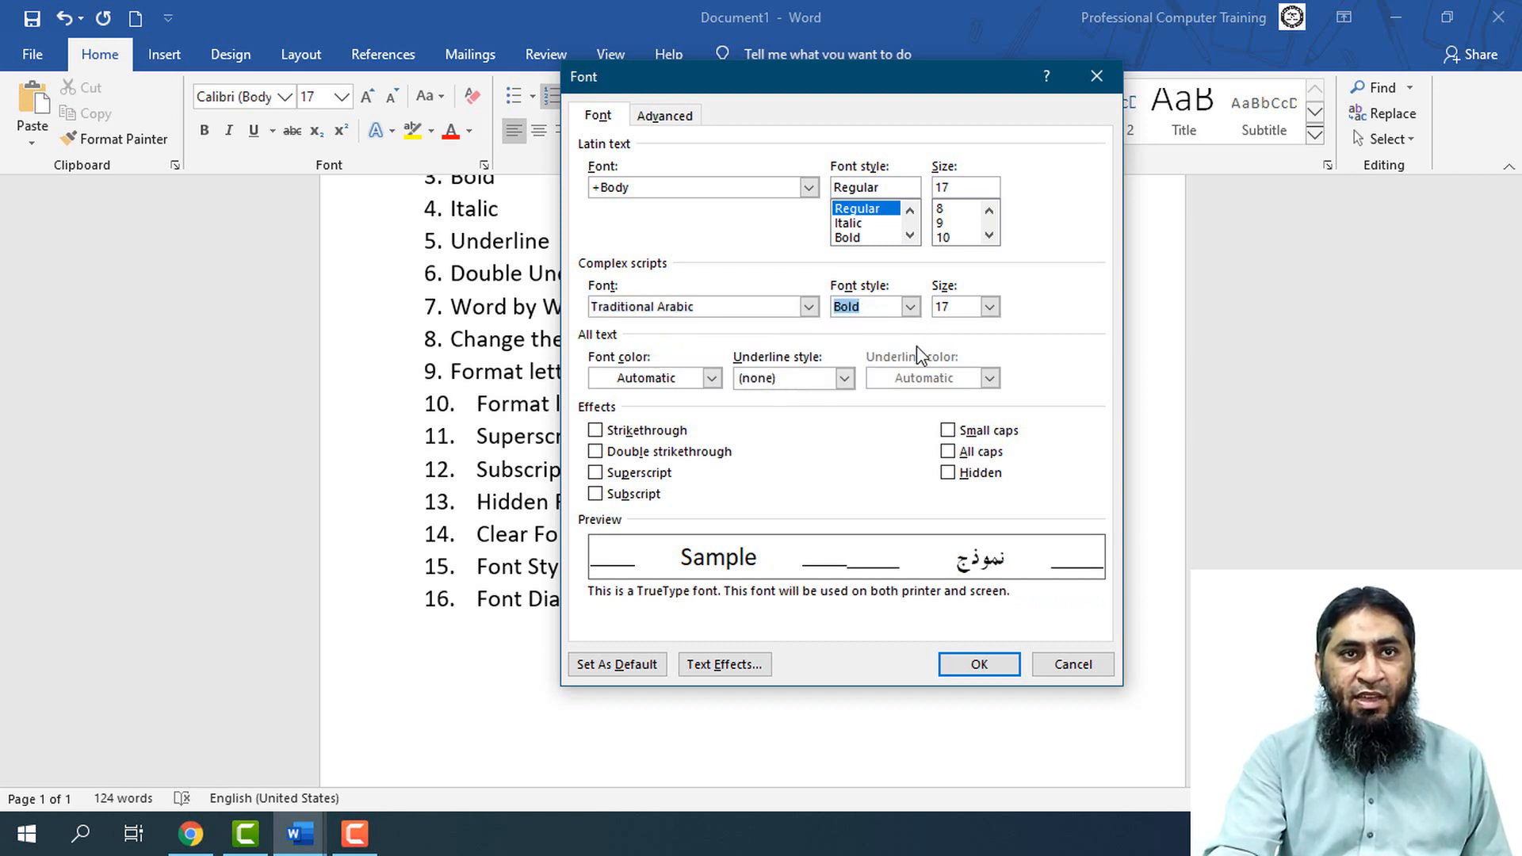
click(990, 307)
click(952, 337)
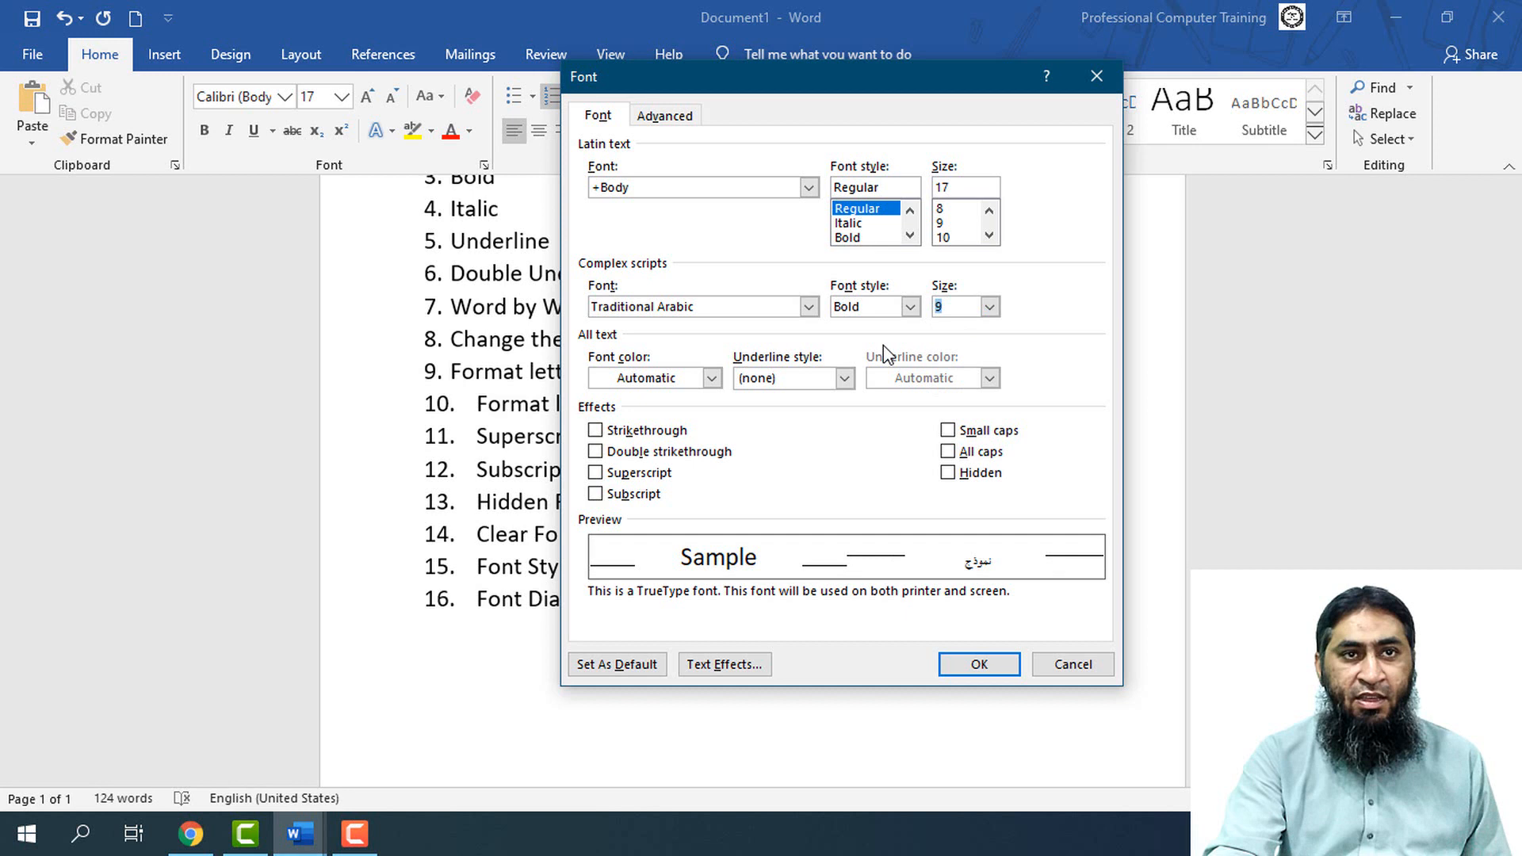
Try a light gray font color, replace it with standard red, and accept the Font dialog
click(712, 378)
click(717, 514)
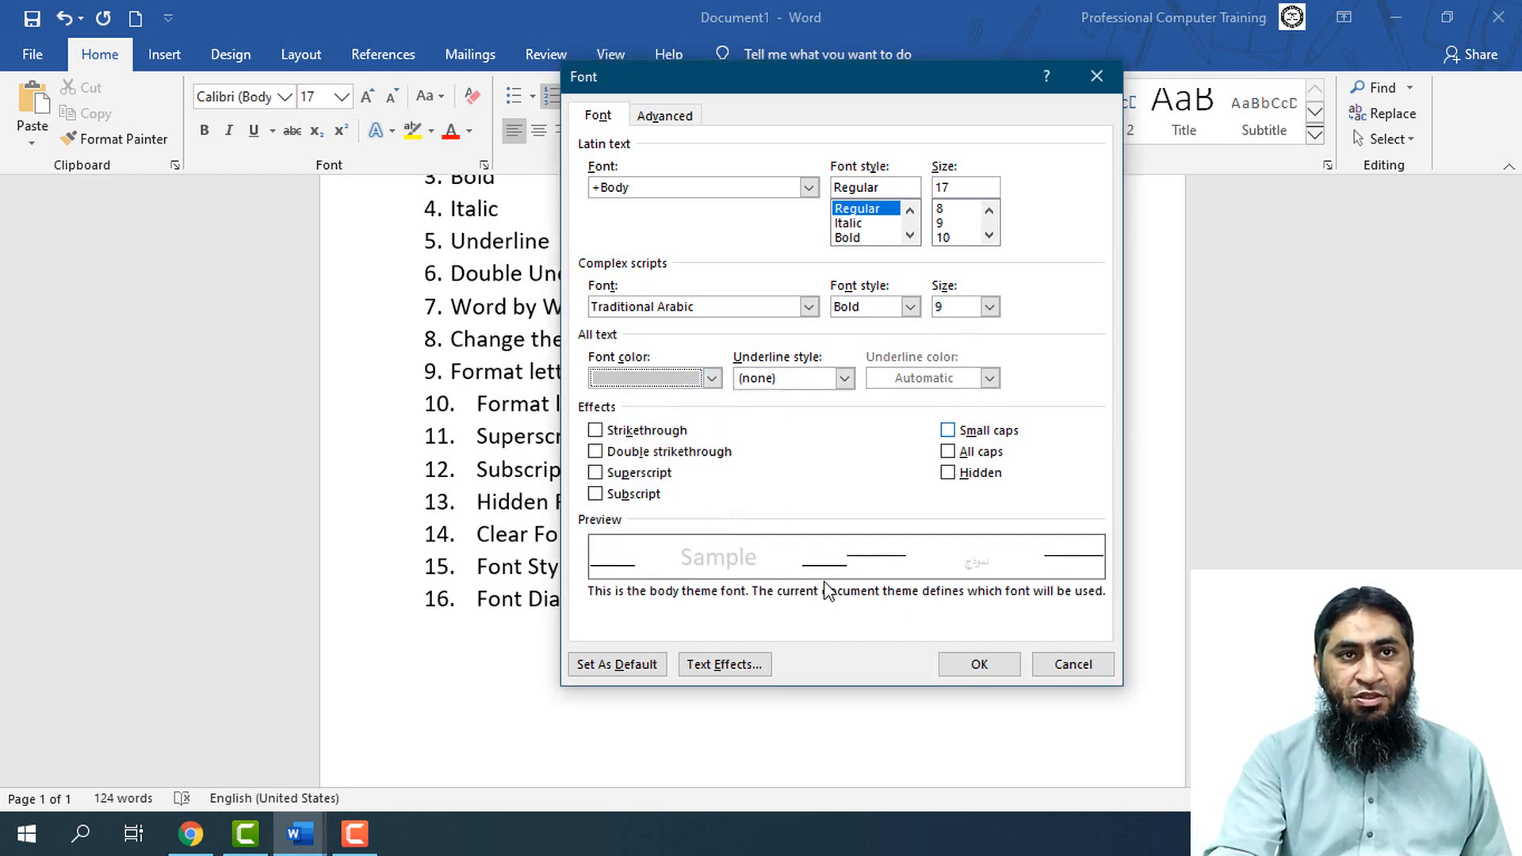
click(712, 378)
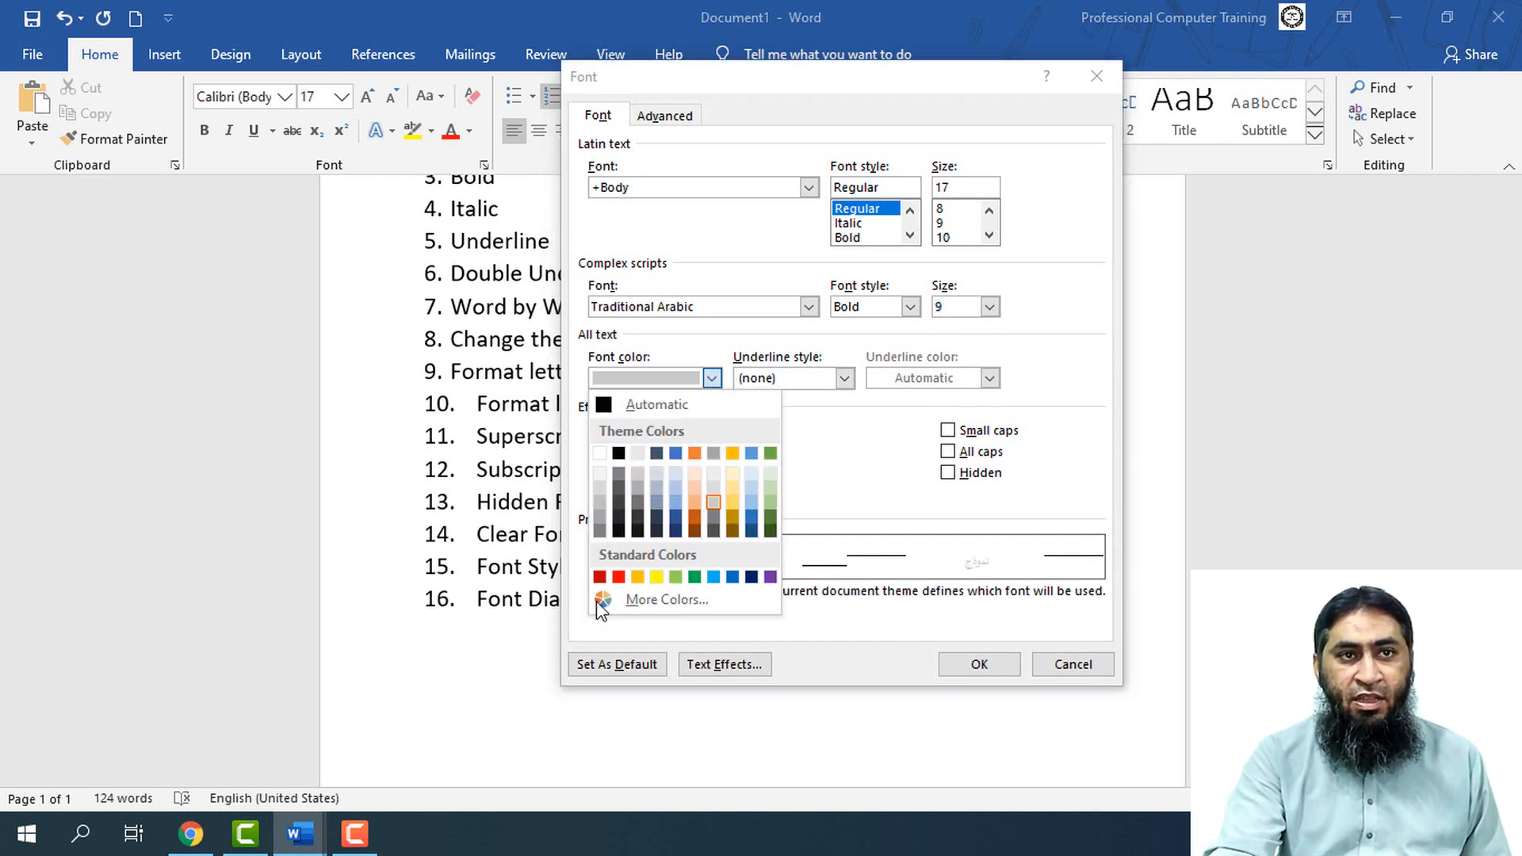
click(618, 576)
click(979, 668)
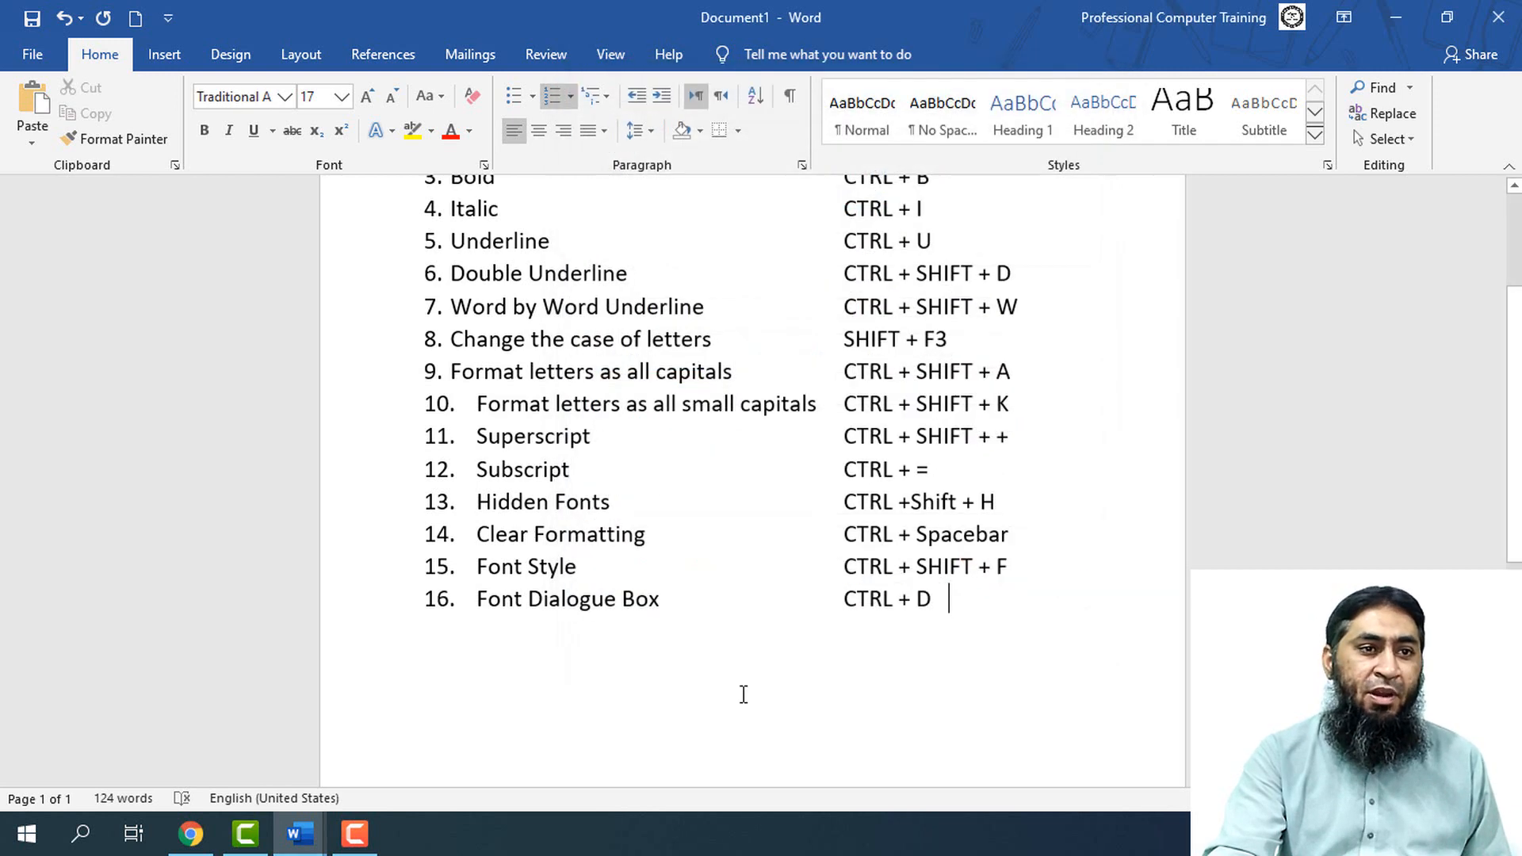
Switch to Document4, select all its text, and set the complex scripts font style to Bold in the Font dialog
mouse_move(301, 831)
click(428, 730)
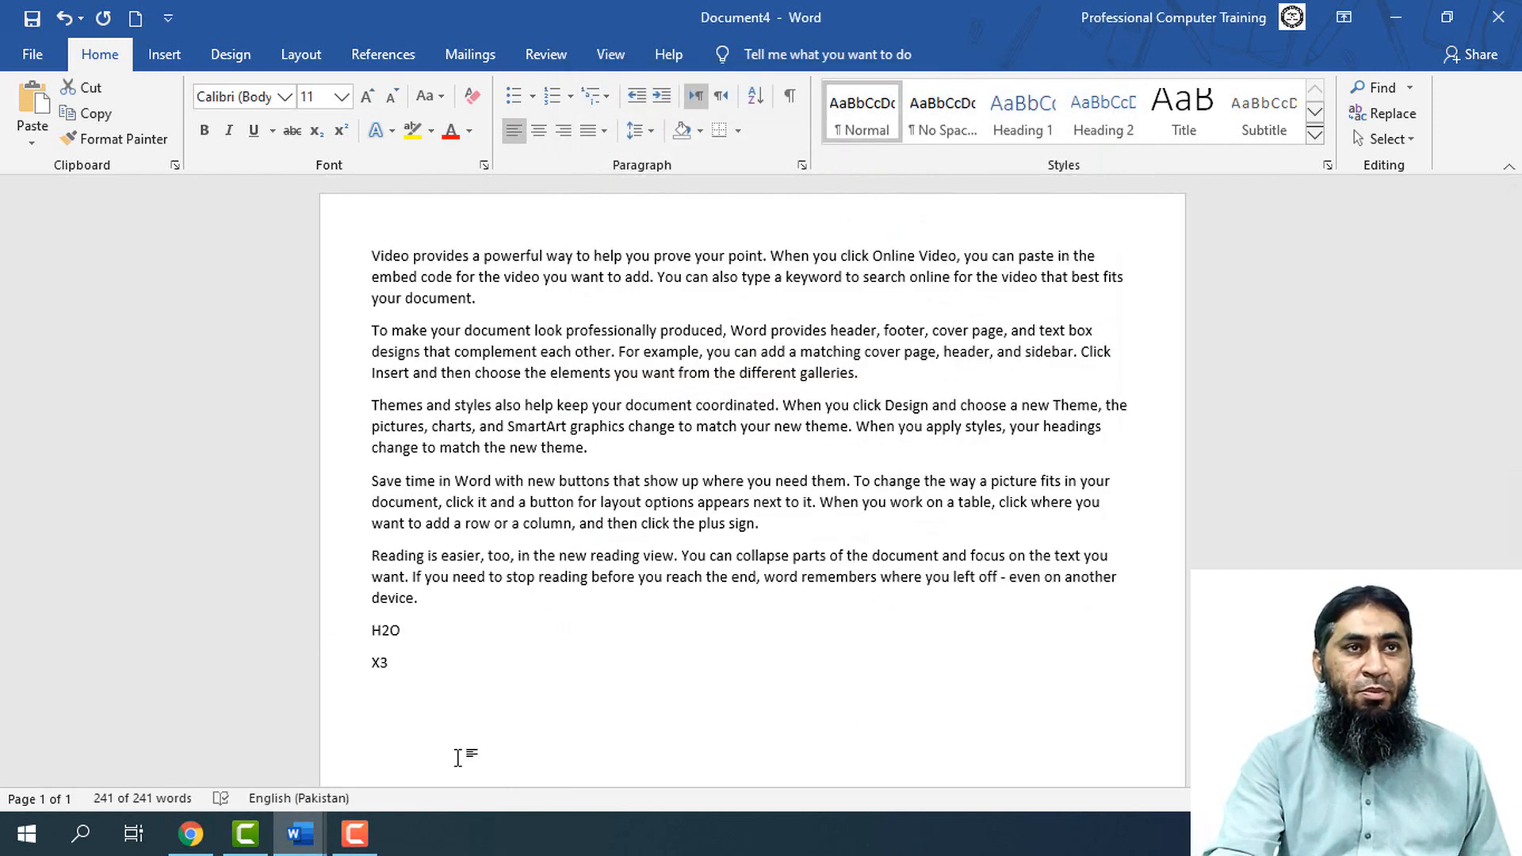
key(ctrl+a)
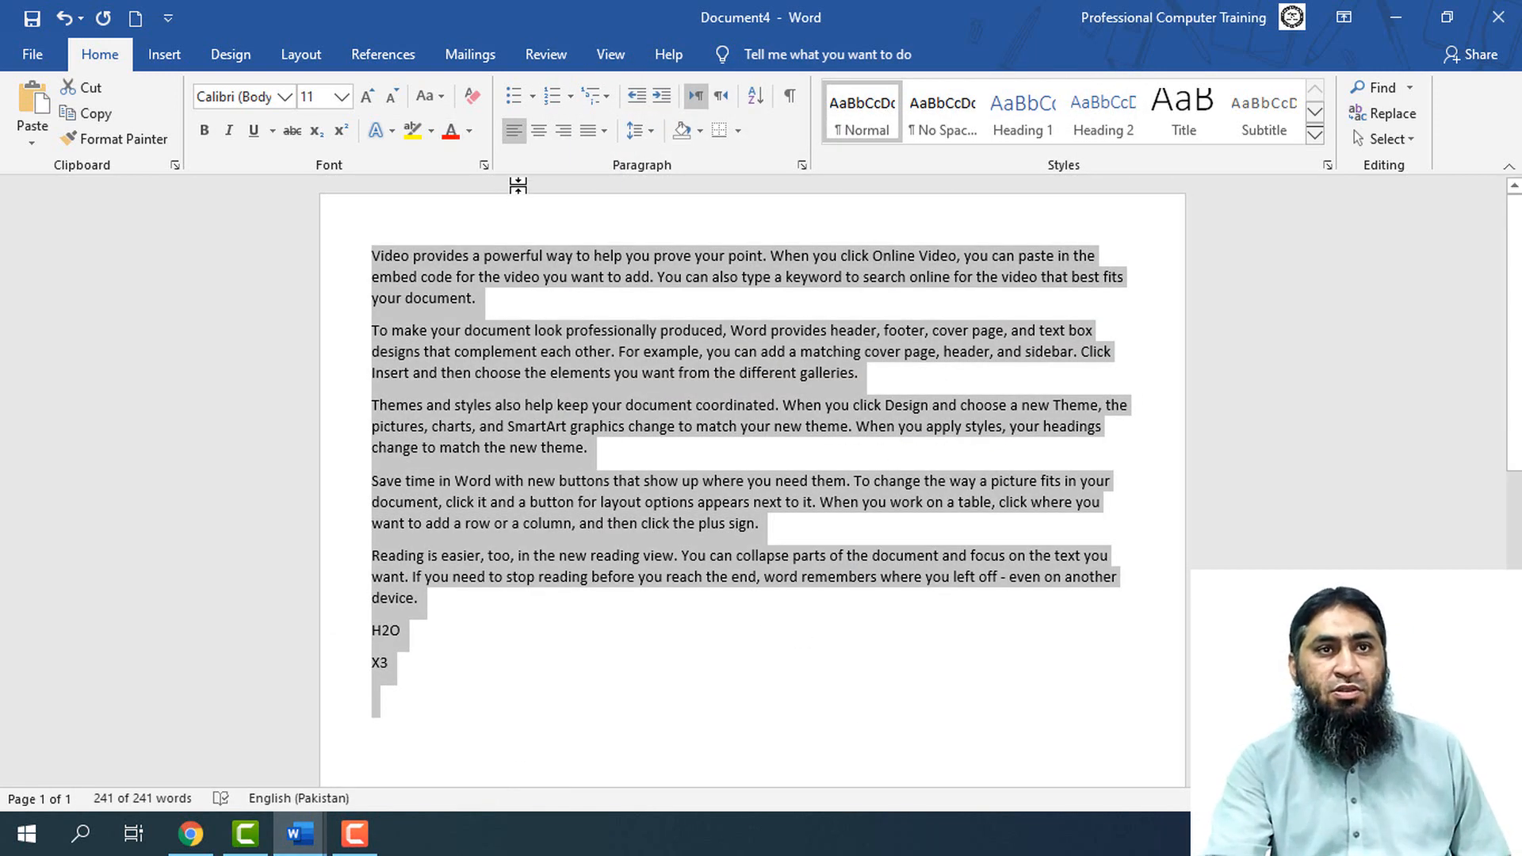
key(ctrl+d)
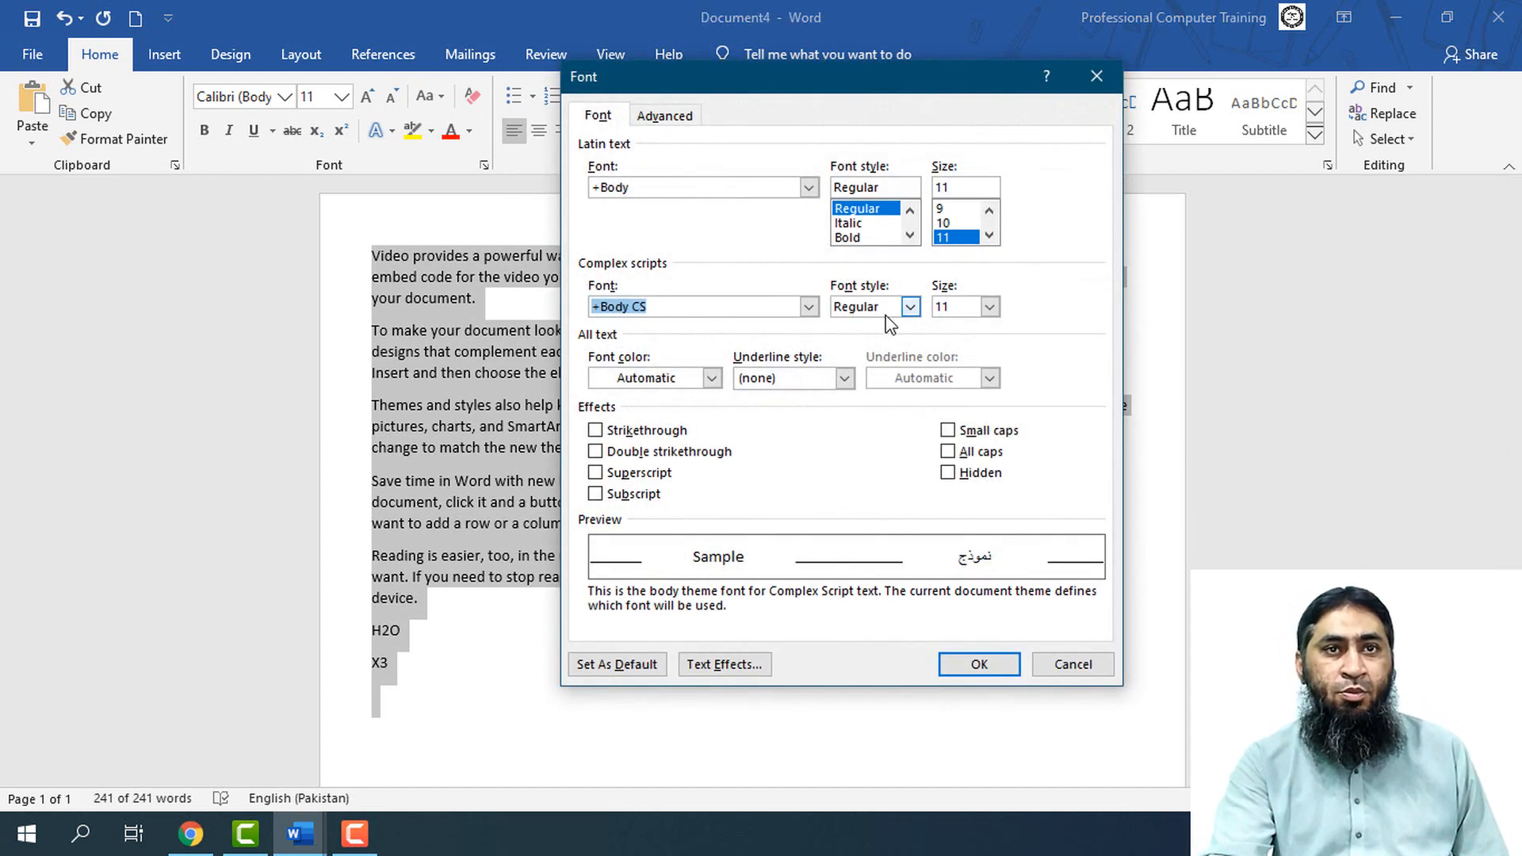
key(Tab)
click(911, 308)
click(852, 353)
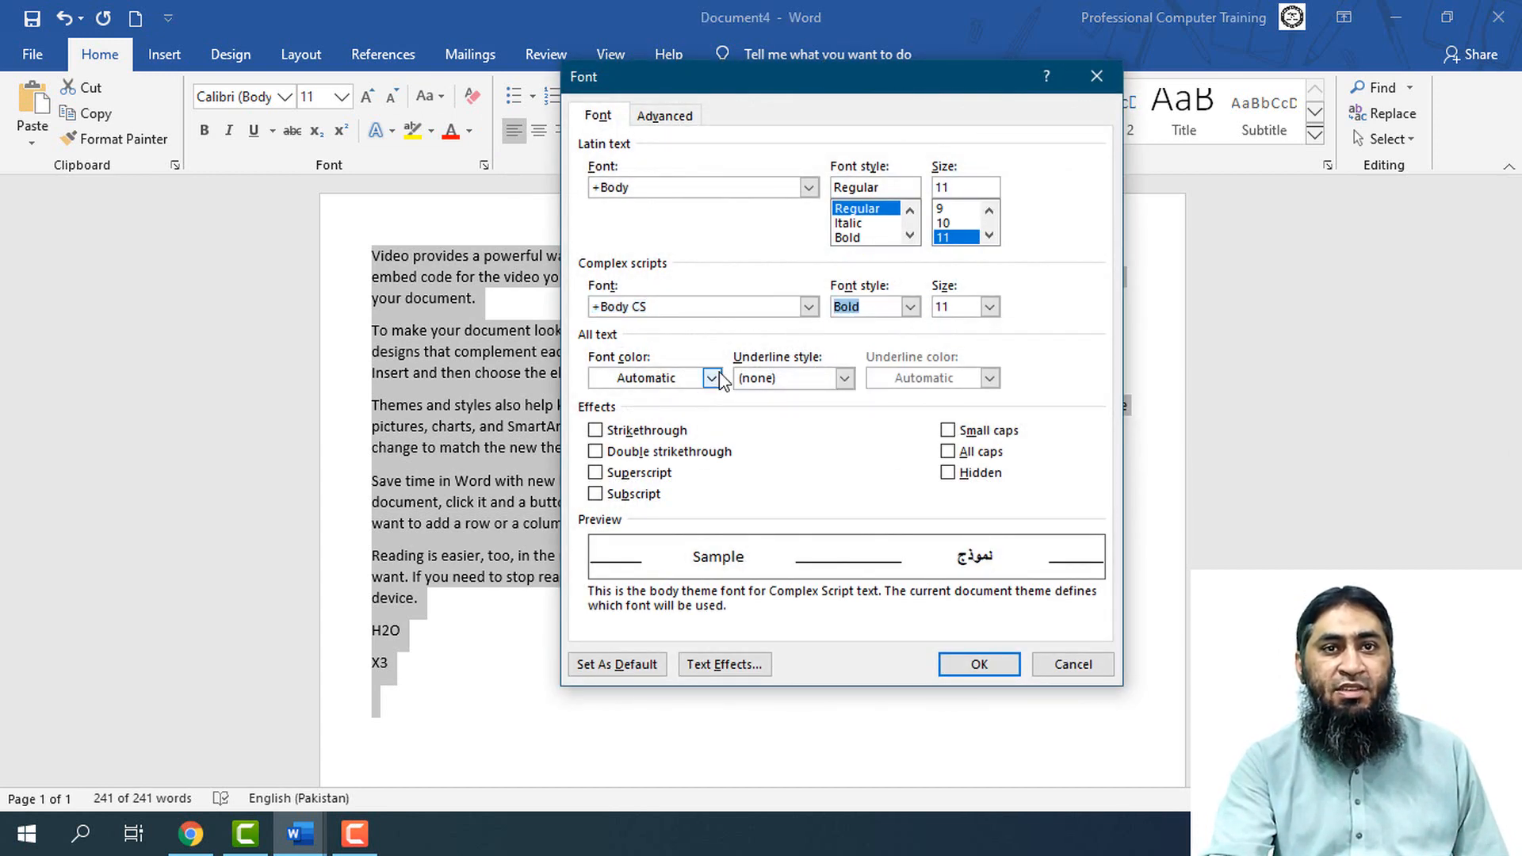
Set the font color of all the selected text in Document4 to standard red and accept the dialog
click(711, 378)
click(618, 576)
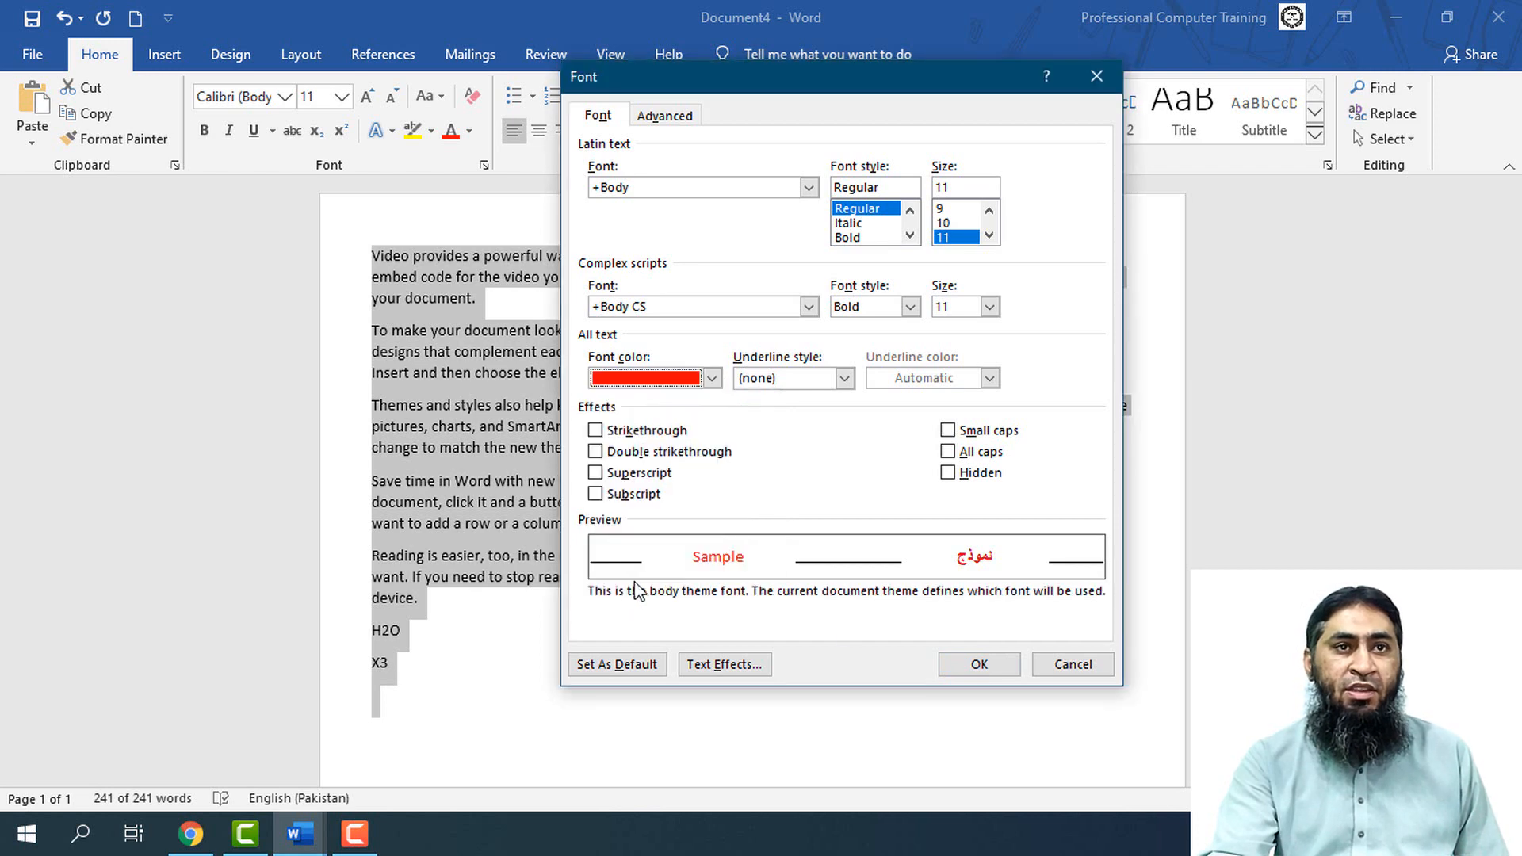
click(975, 664)
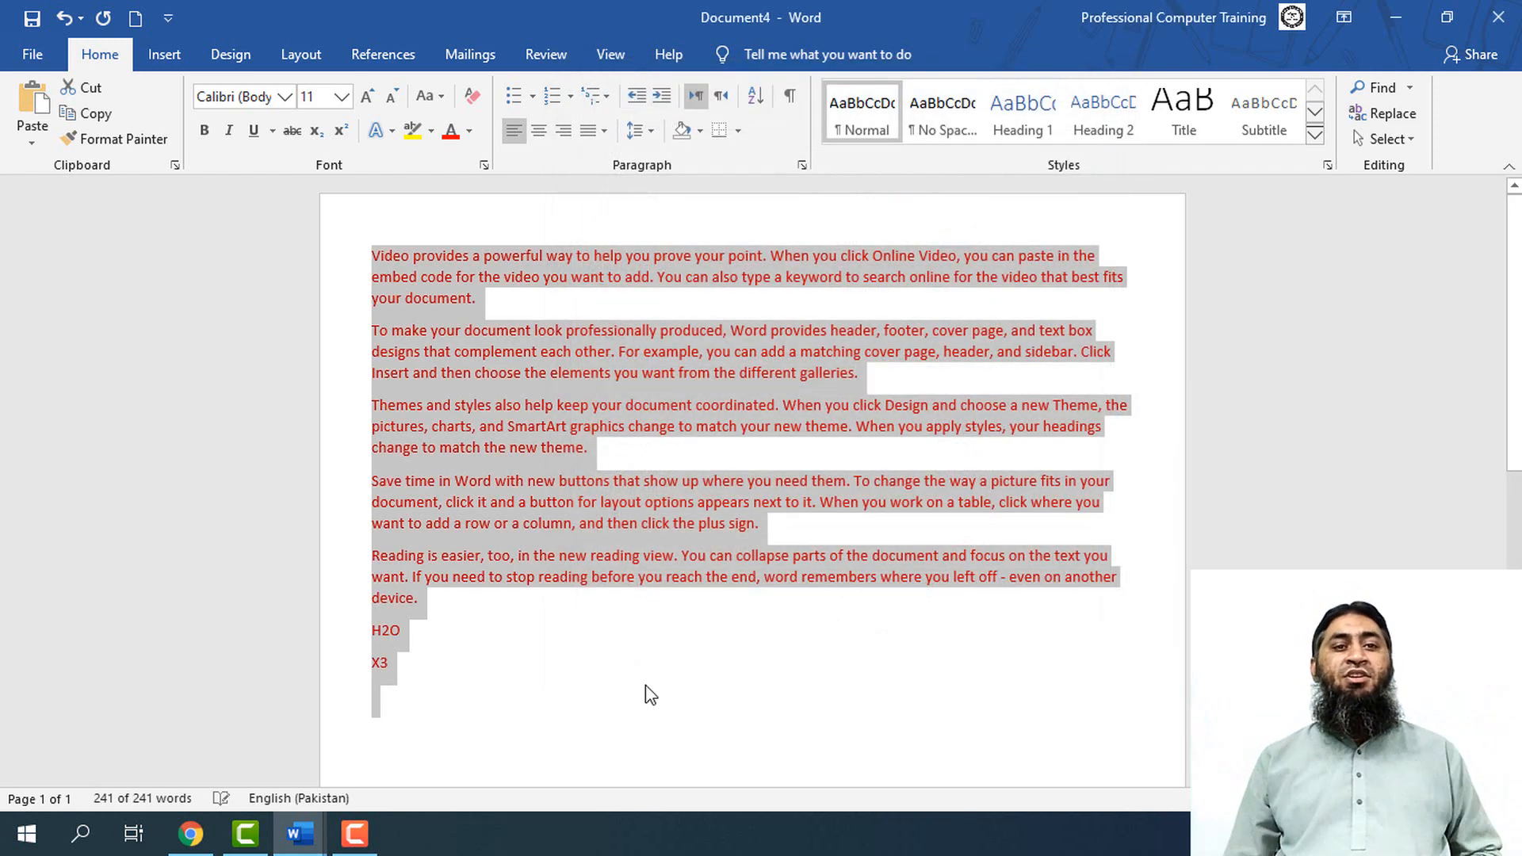